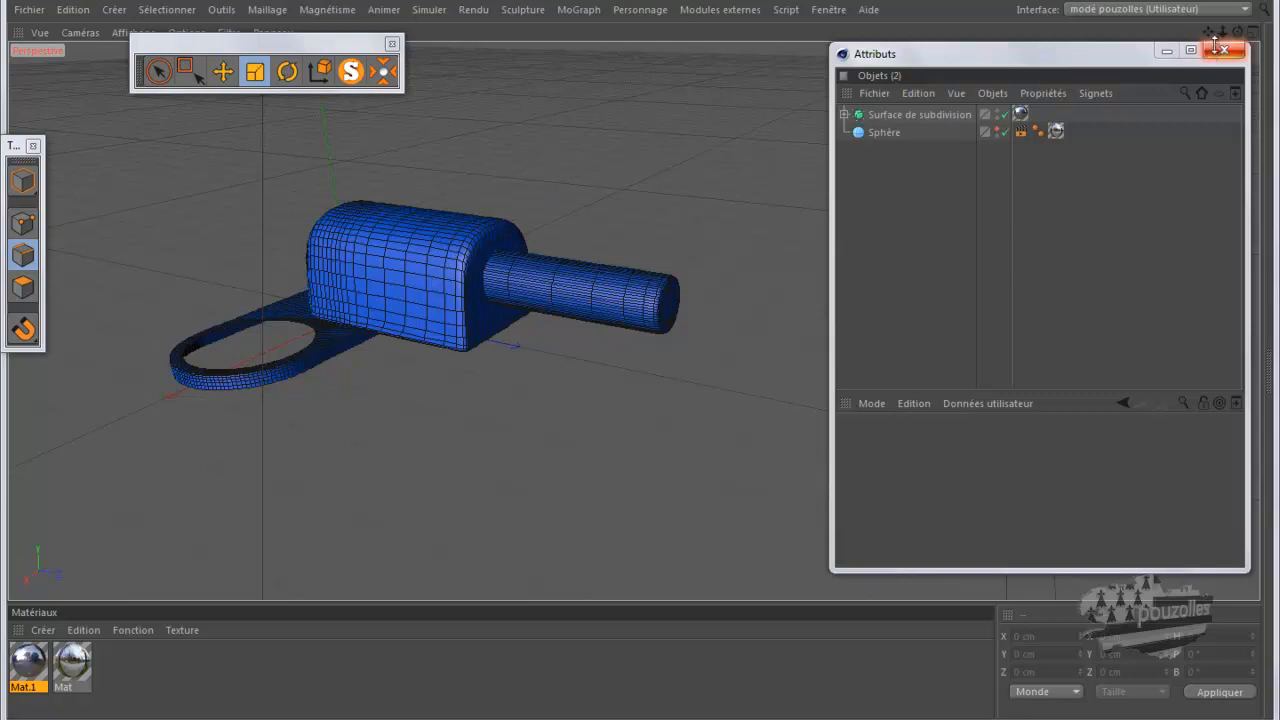
Remove the material tag from the Surface de subdivision object
{"action": "left_click_drag", "start_coordinate": [1237, 33], "coordinate": [1155, 74]}
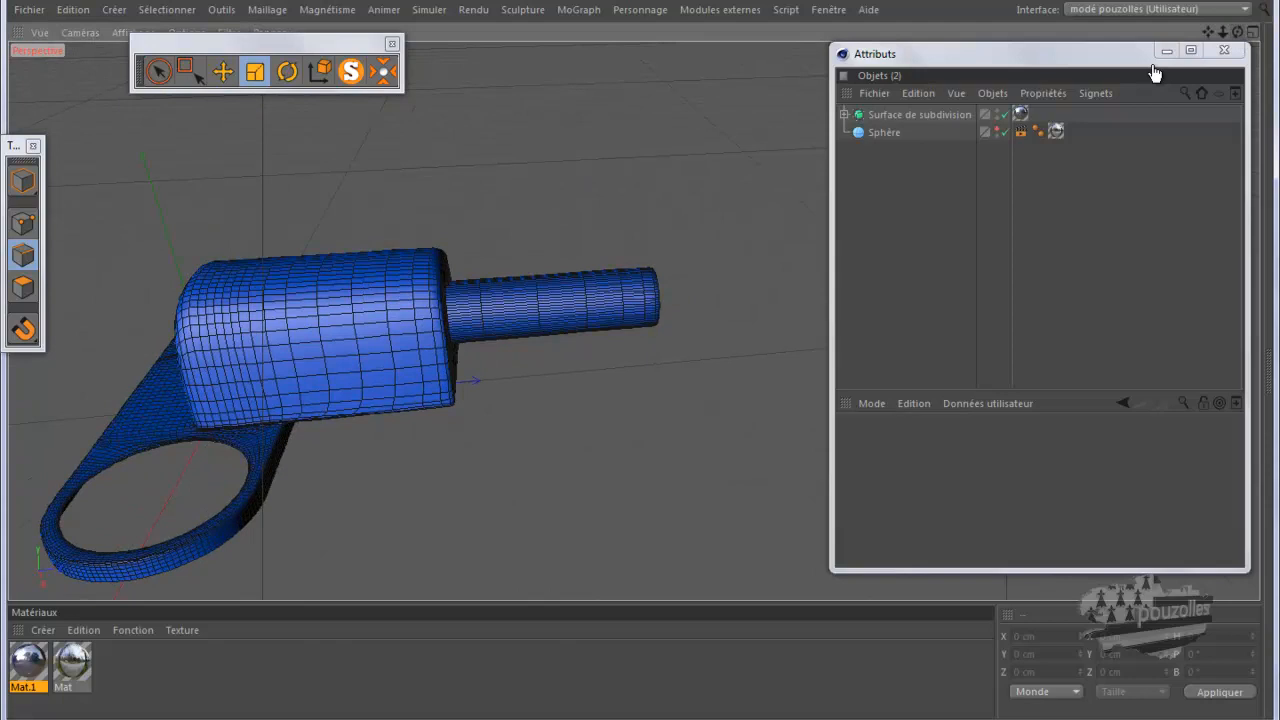
{"action": "left_click", "coordinate": [1024, 115]}
{"action": "key", "text": "Delete"}
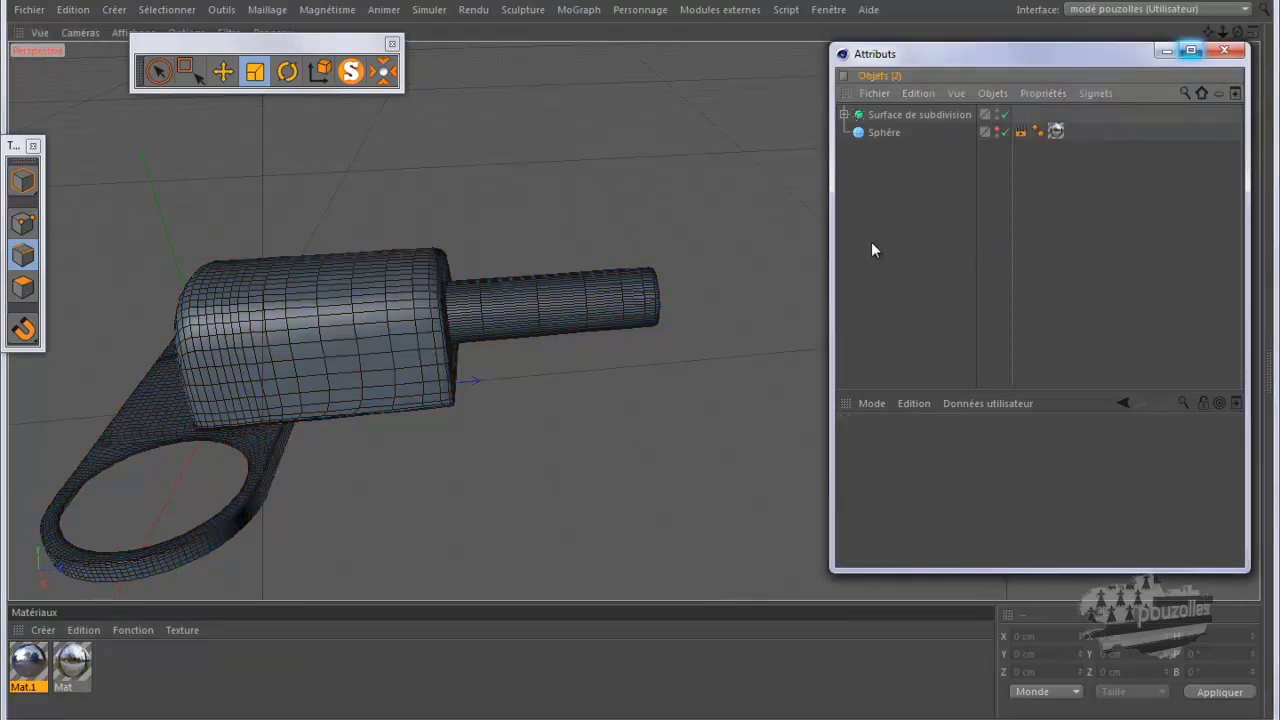
{"action": "left_click_drag", "start_coordinate": [1233, 38], "coordinate": [1123, 71]}
{"action": "scroll", "coordinate": [683, 254], "scroll_direction": "down", "scroll_amount": 5}
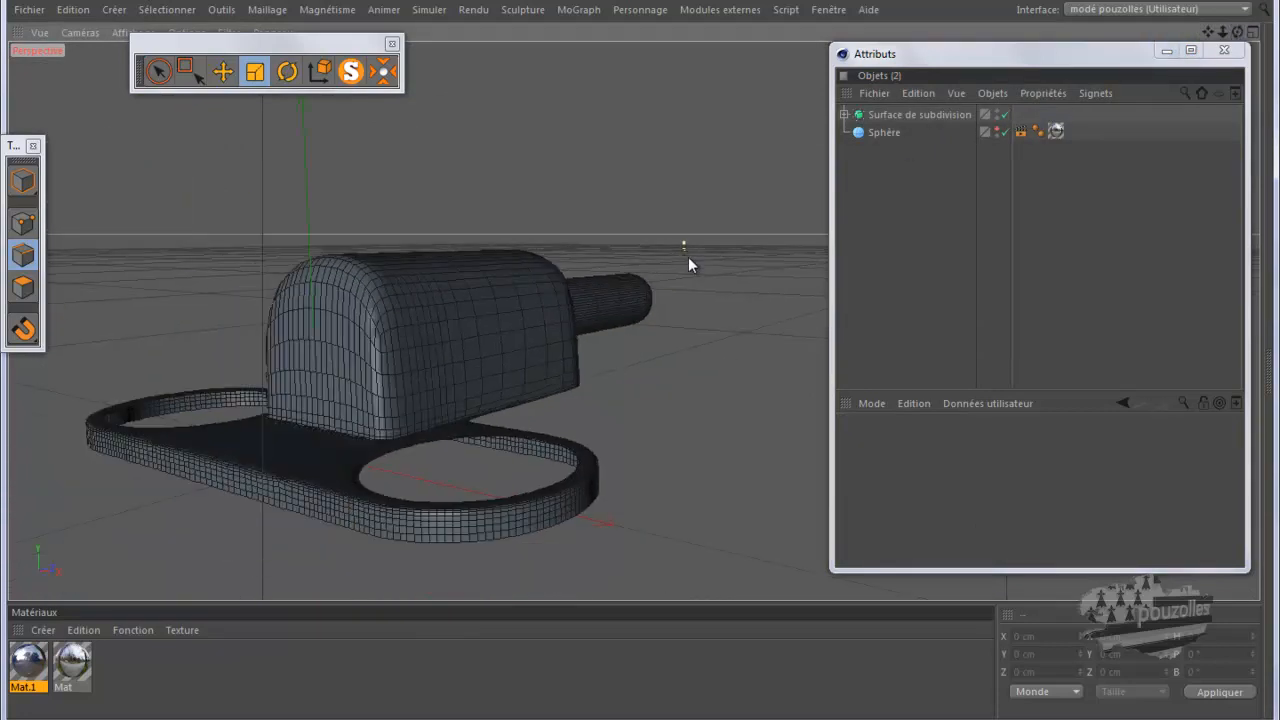
{"action": "left_click_drag", "start_coordinate": [229, 43], "coordinate": [231, 50]}
{"action": "left_click", "coordinate": [230, 34]}
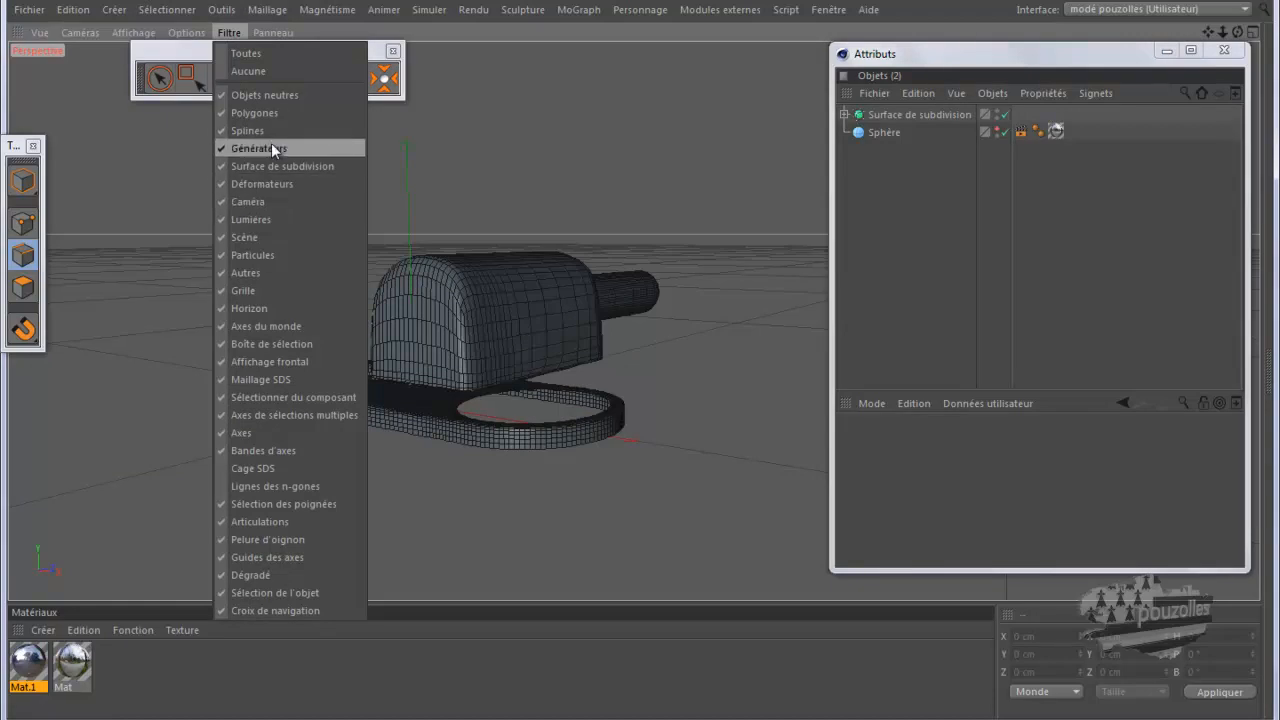
{"action": "left_click", "coordinate": [494, 8]}
Render the view, first of the whole model and again close up on the rounded front corner of the body
{"action": "left_click_drag", "start_coordinate": [1238, 33], "coordinate": [640, 361]}
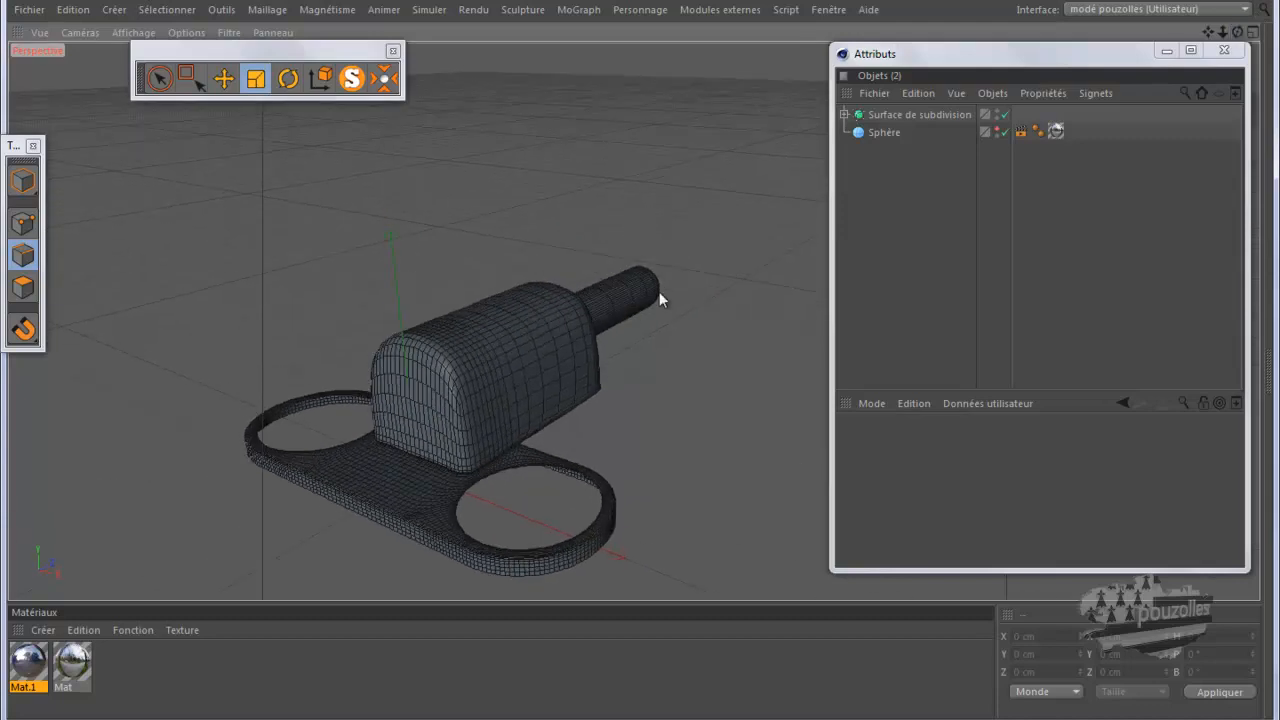
{"action": "key", "text": "alt+r"}
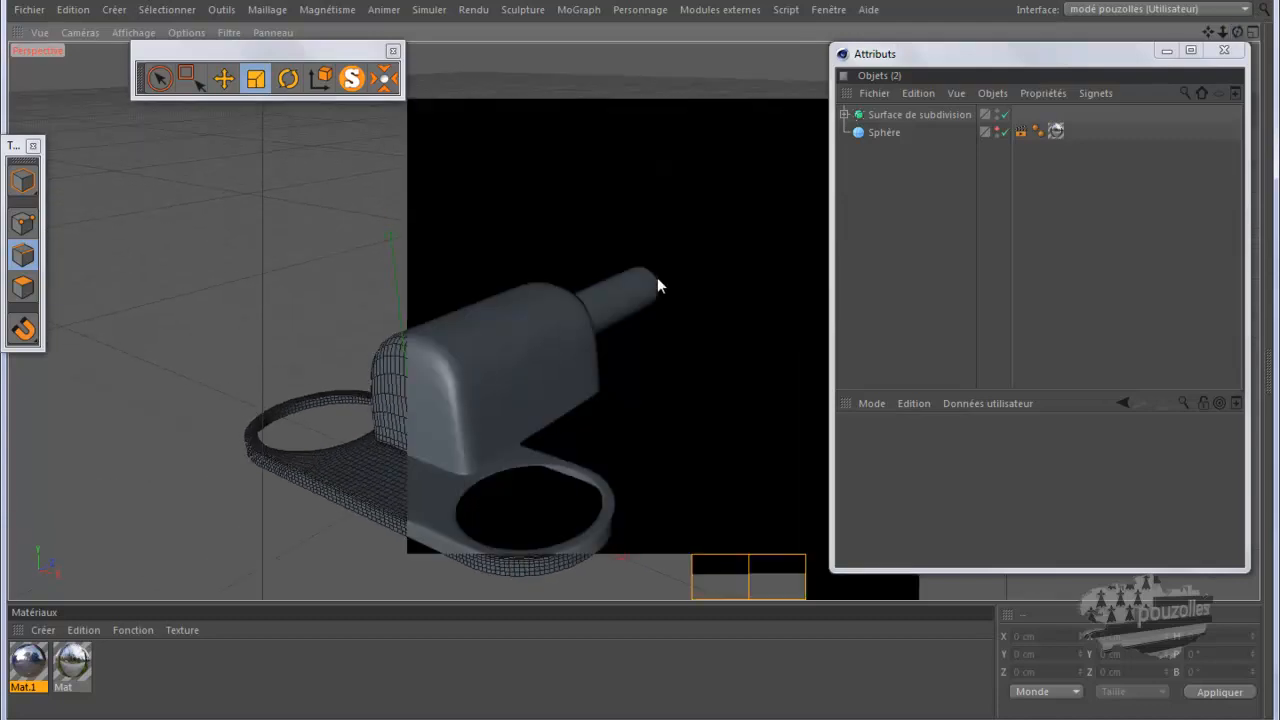
{"action": "scroll", "coordinate": [460, 380], "scroll_direction": "up", "scroll_amount": 3}
{"action": "scroll", "coordinate": [455, 376], "scroll_direction": "up", "scroll_amount": 5}
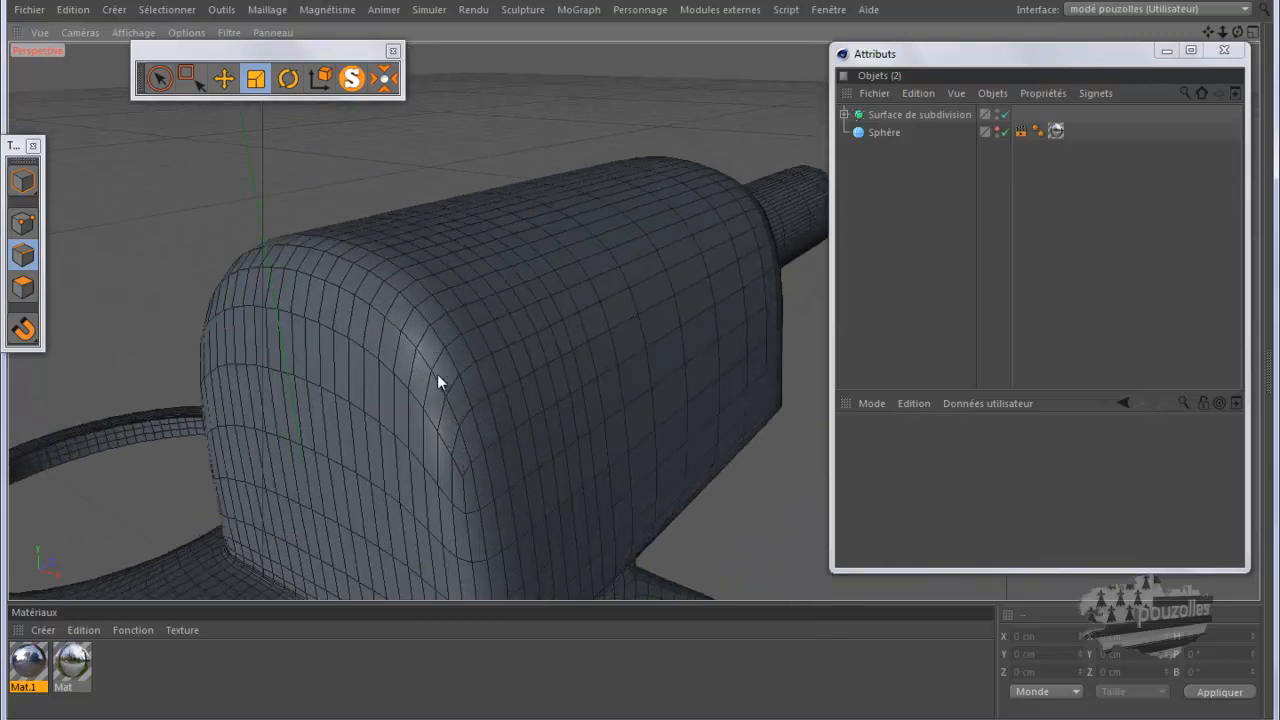
{"action": "key", "text": "ctrl+r"}
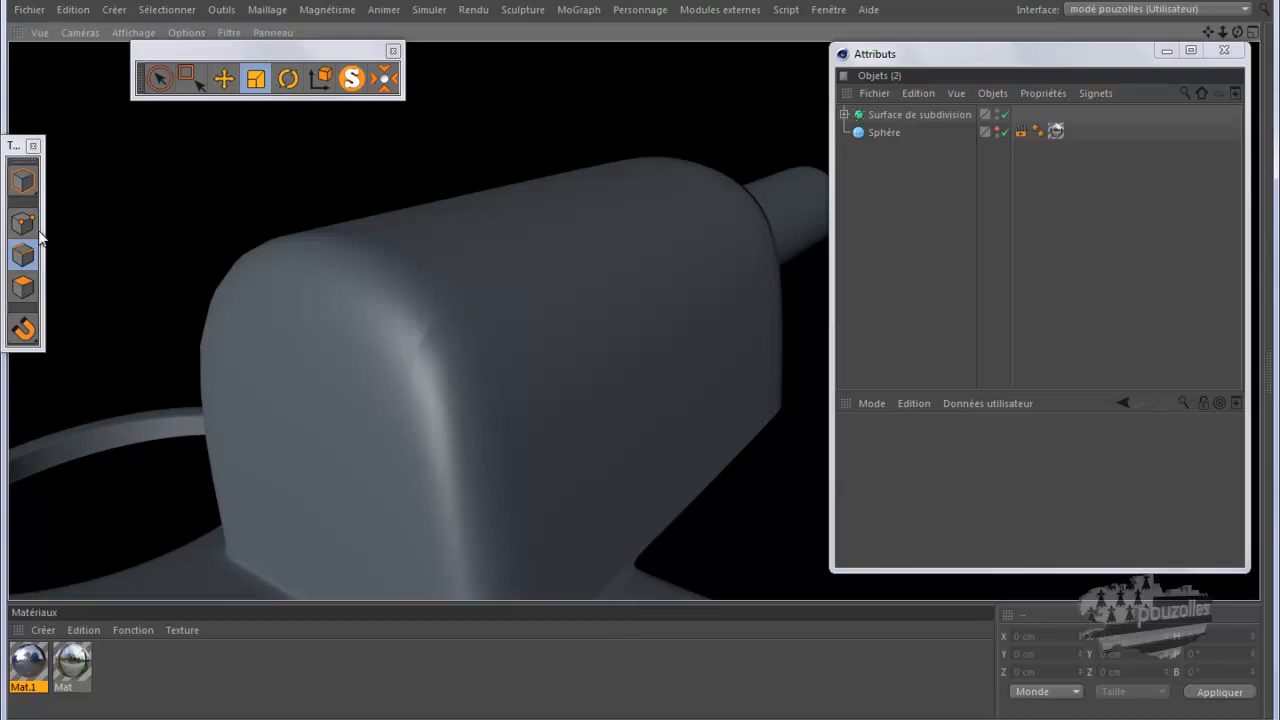
{"action": "left_click", "coordinate": [27, 254]}
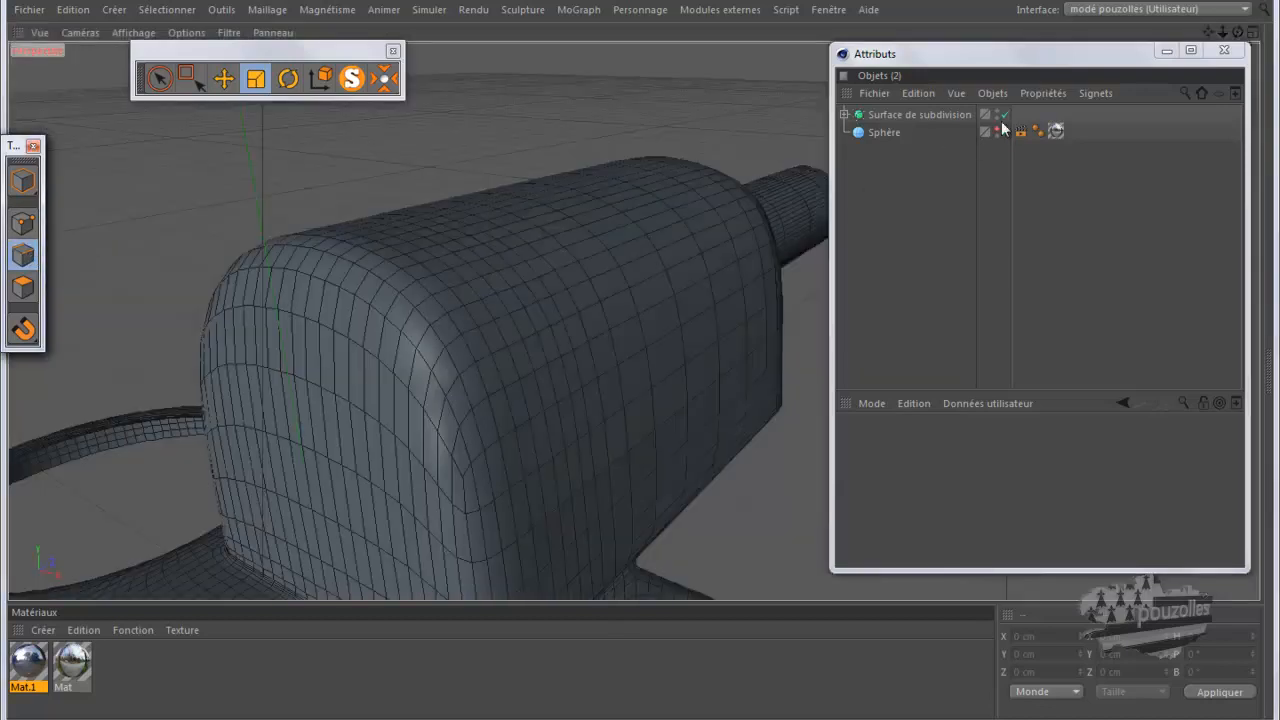
Disable Surface de subdivision, expand its hierarchy and select the Disque mesh
{"action": "left_click", "coordinate": [1005, 115]}
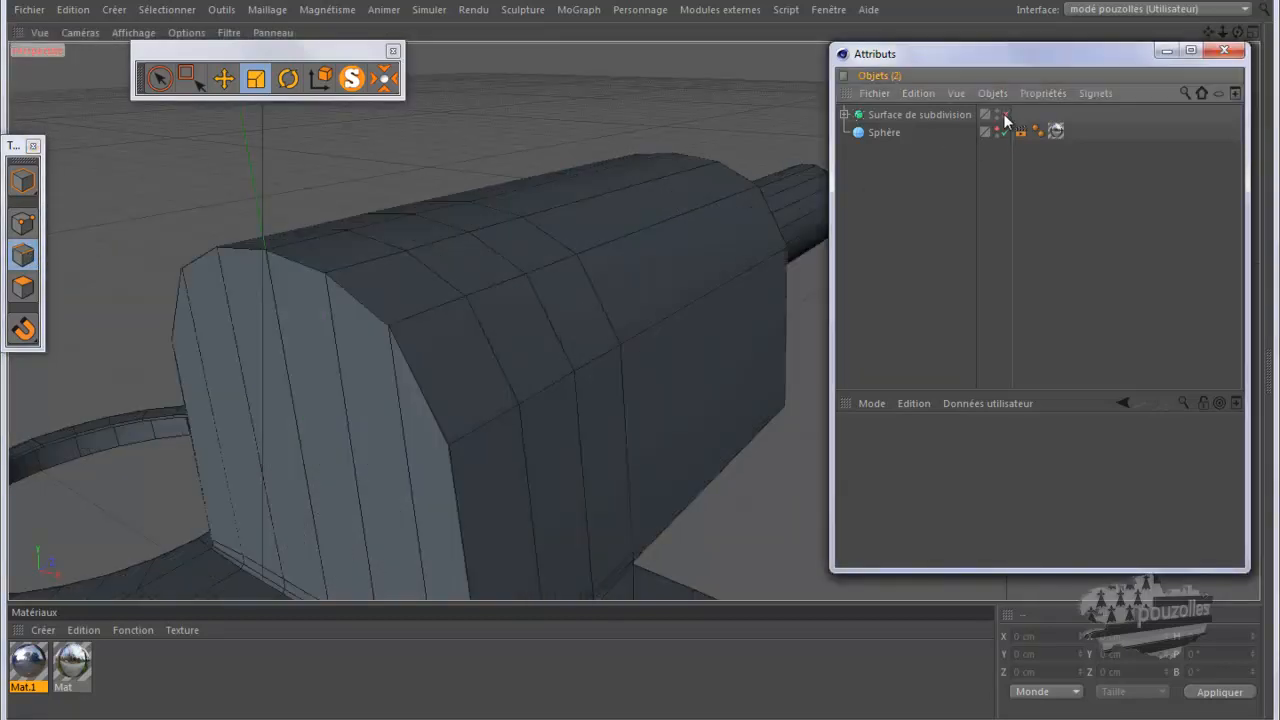
{"action": "left_click", "coordinate": [845, 115]}
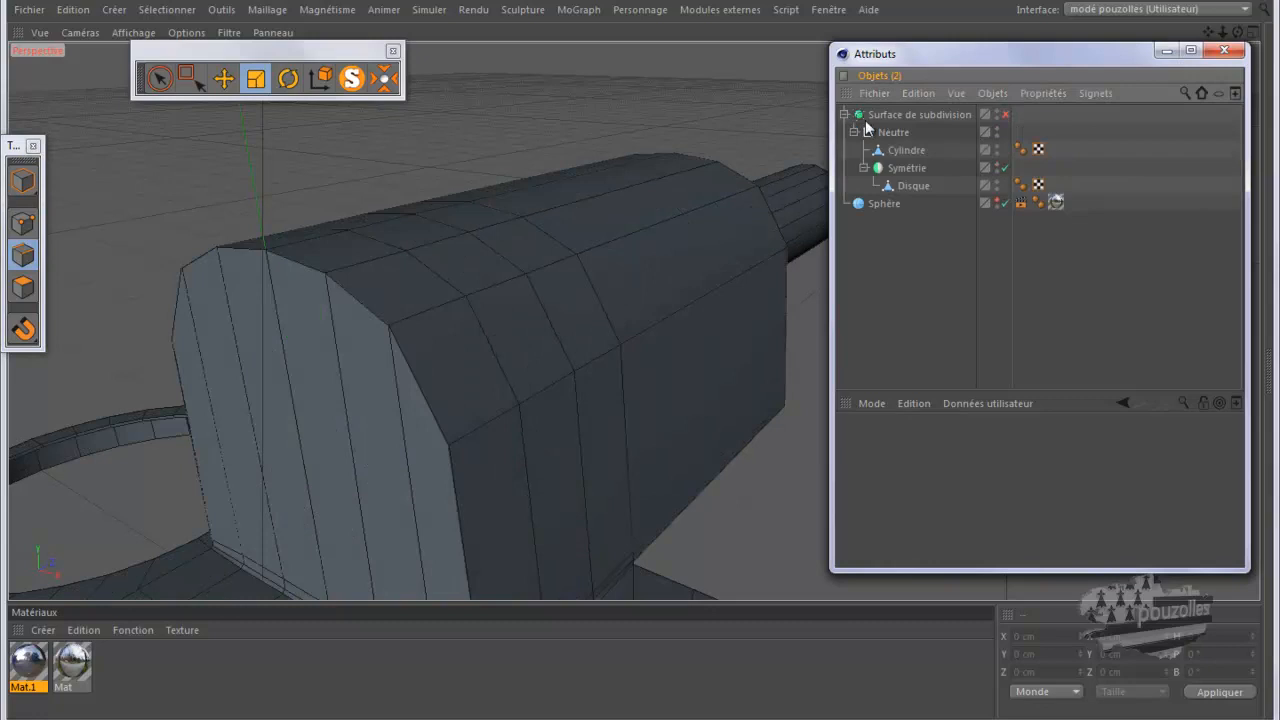
{"action": "left_click", "coordinate": [915, 185]}
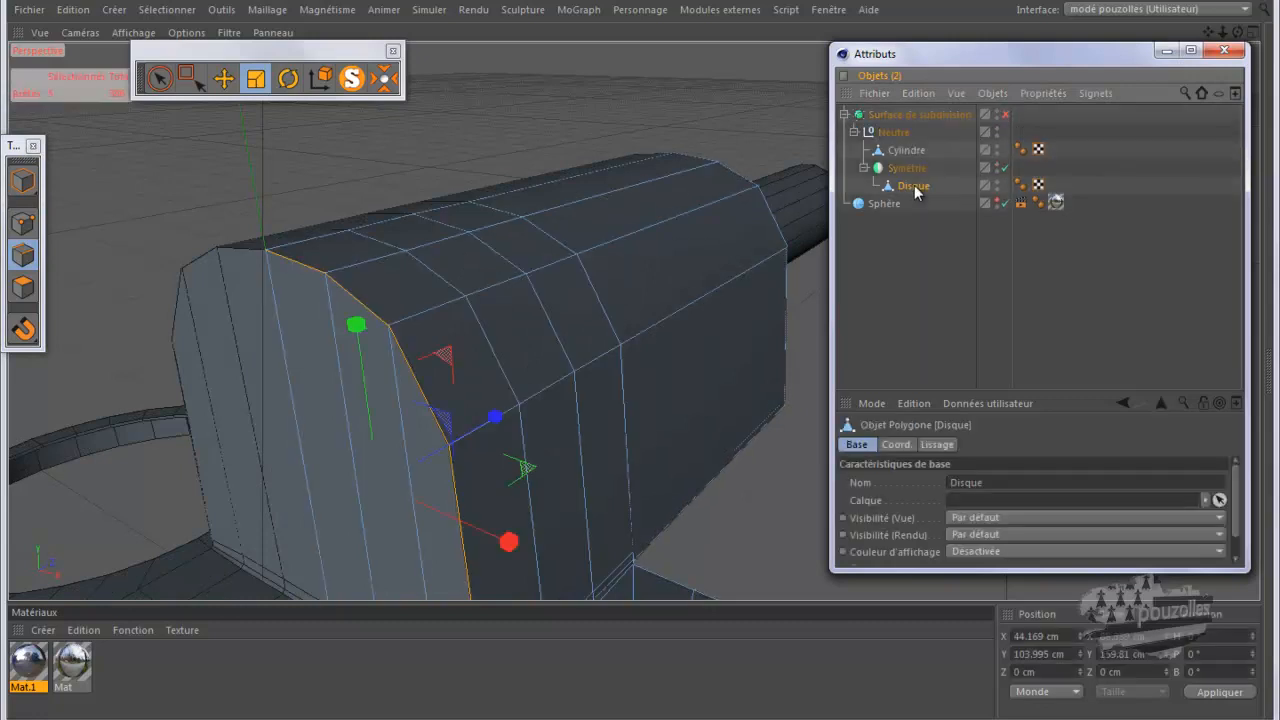
Try deleting the two consecutive lengthwise edges running back from the body's front corner, undoing each deletion
{"action": "left_click", "coordinate": [413, 312]}
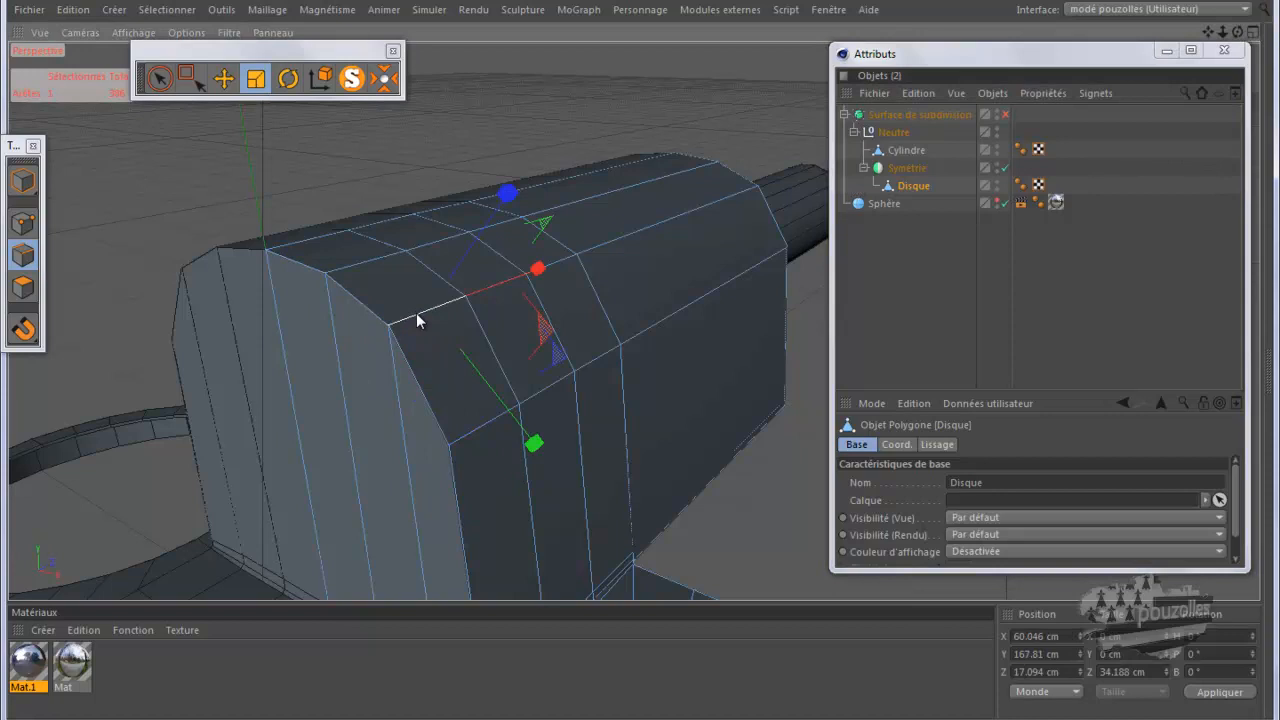
{"action": "key", "text": "Delete"}
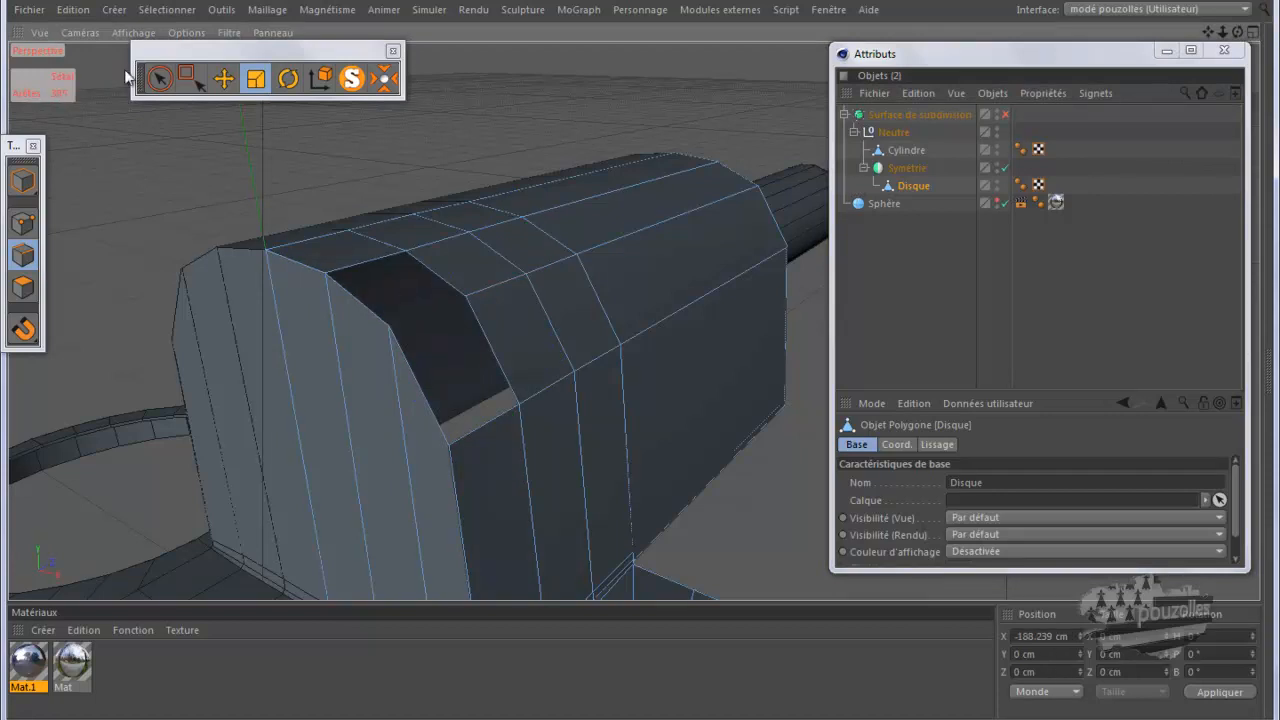
{"action": "left_click", "coordinate": [70, 10]}
{"action": "left_click", "coordinate": [85, 34]}
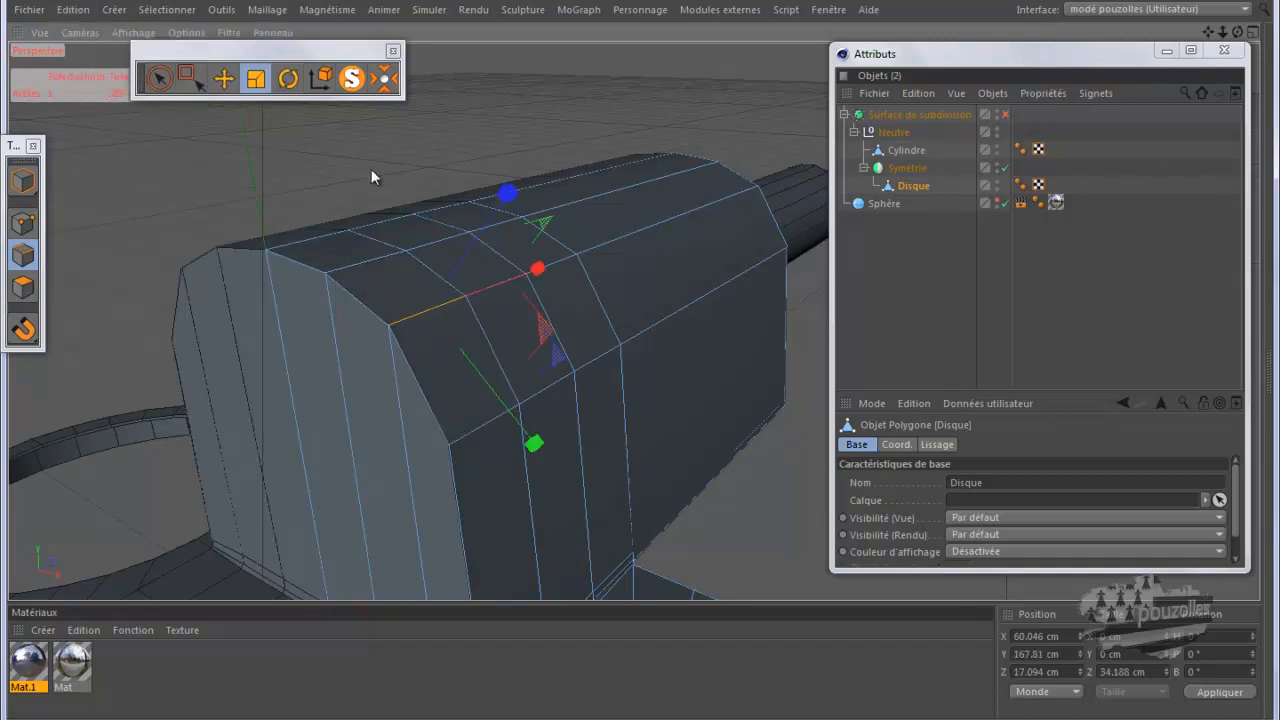
{"action": "left_click", "coordinate": [493, 295]}
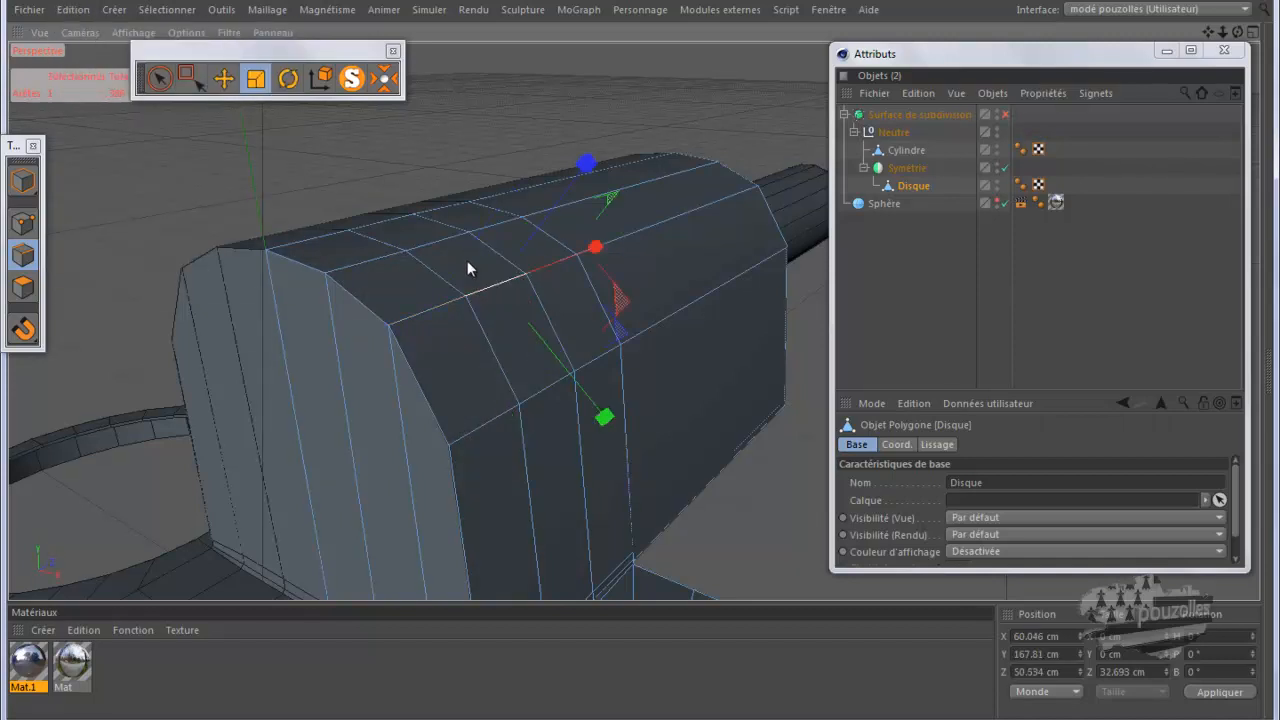
{"action": "key", "text": "Delete"}
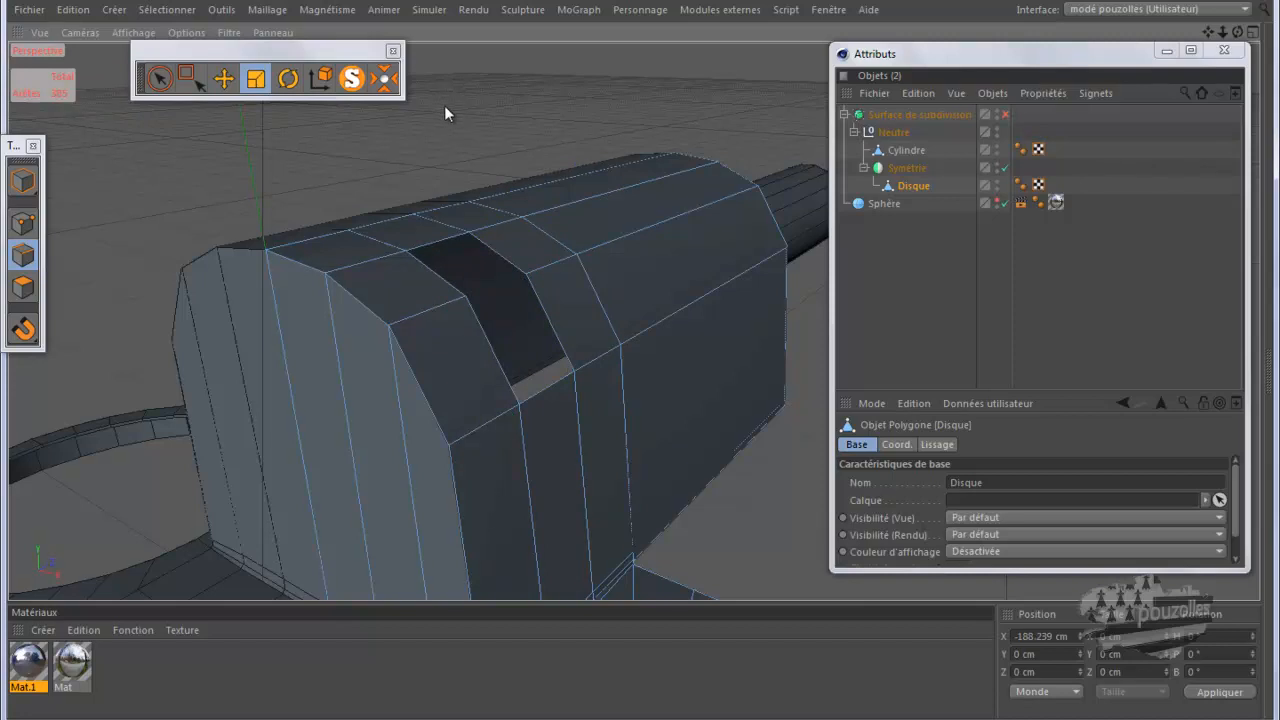
{"action": "left_click", "coordinate": [73, 9]}
{"action": "left_click", "coordinate": [118, 50]}
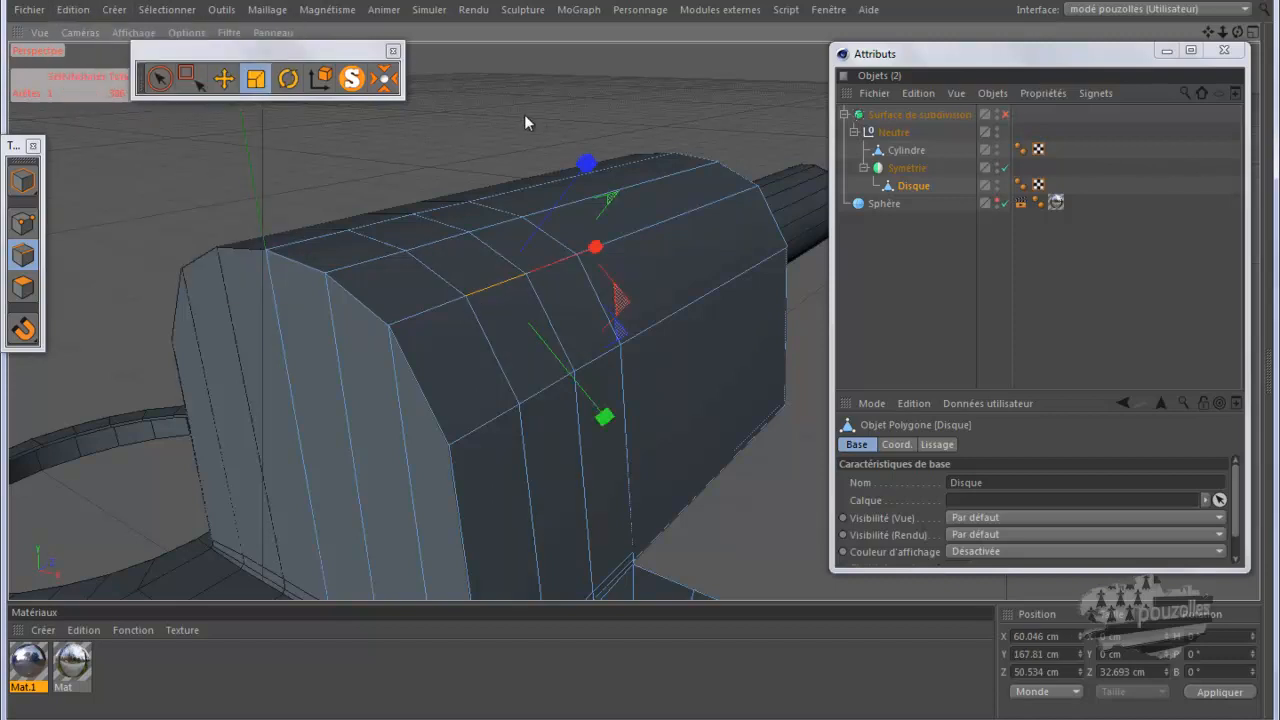
Re-enable Surface de subdivision and render the view to examine the smoothing at the body's front corner
{"action": "scroll", "coordinate": [524, 115], "scroll_direction": "up", "scroll_amount": 2}
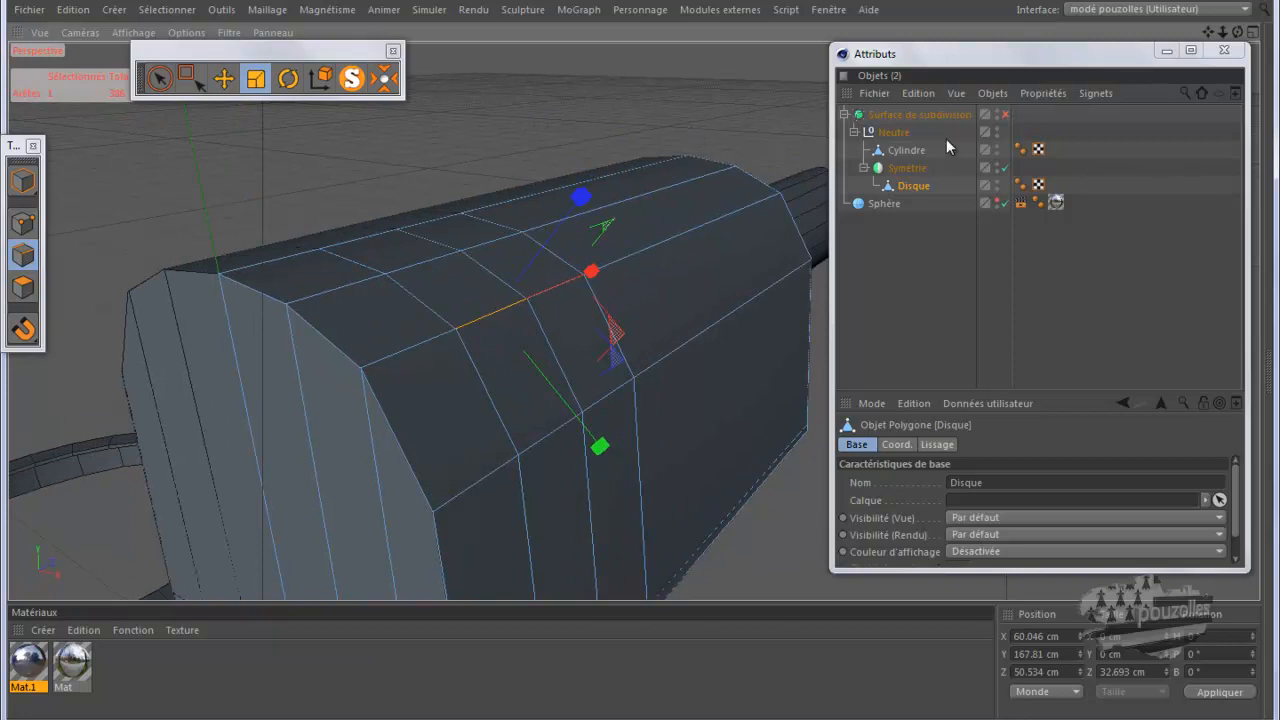
{"action": "left_click", "coordinate": [1013, 118]}
{"action": "left_click", "coordinate": [1005, 114]}
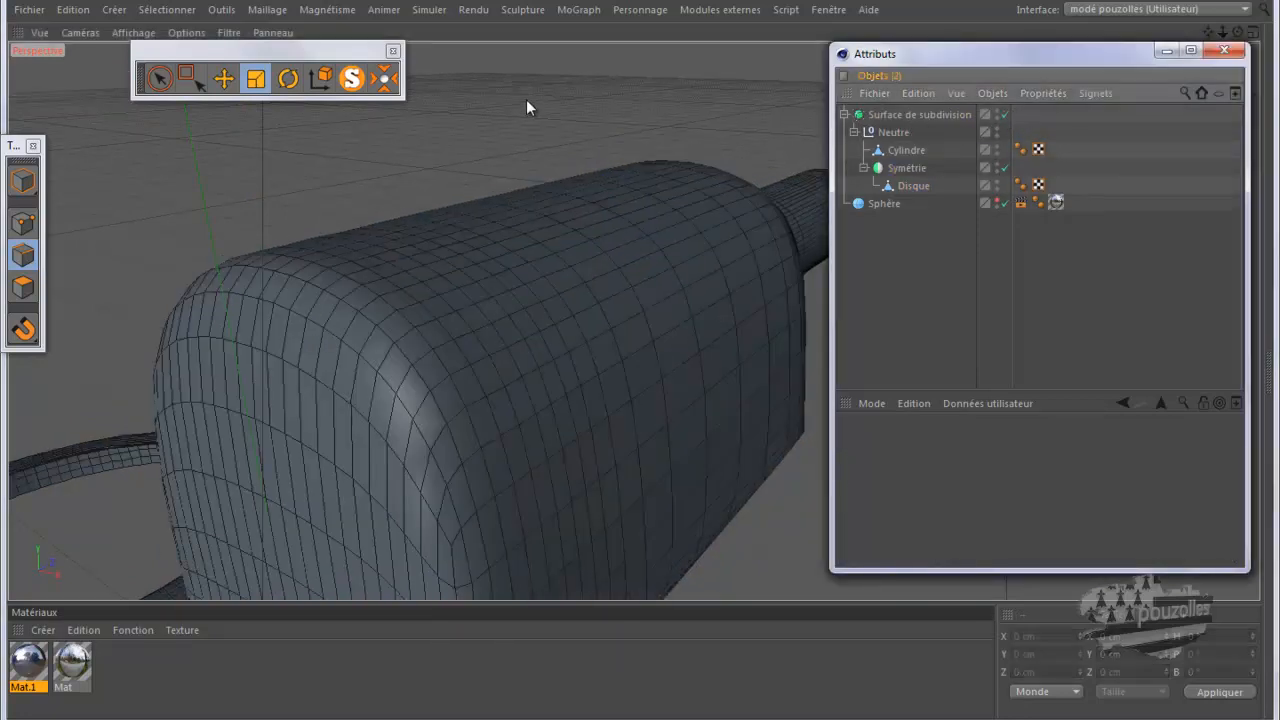
{"action": "key", "text": "ctrl+r"}
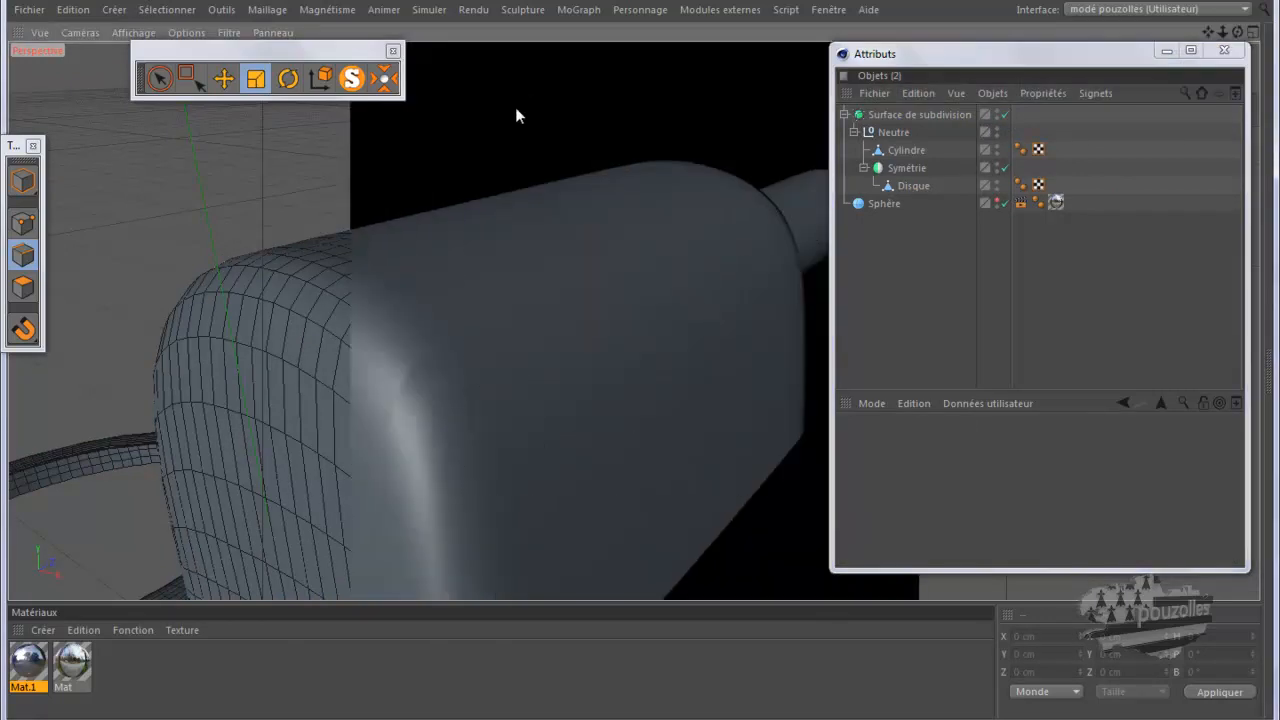
{"action": "left_click", "coordinate": [410, 375]}
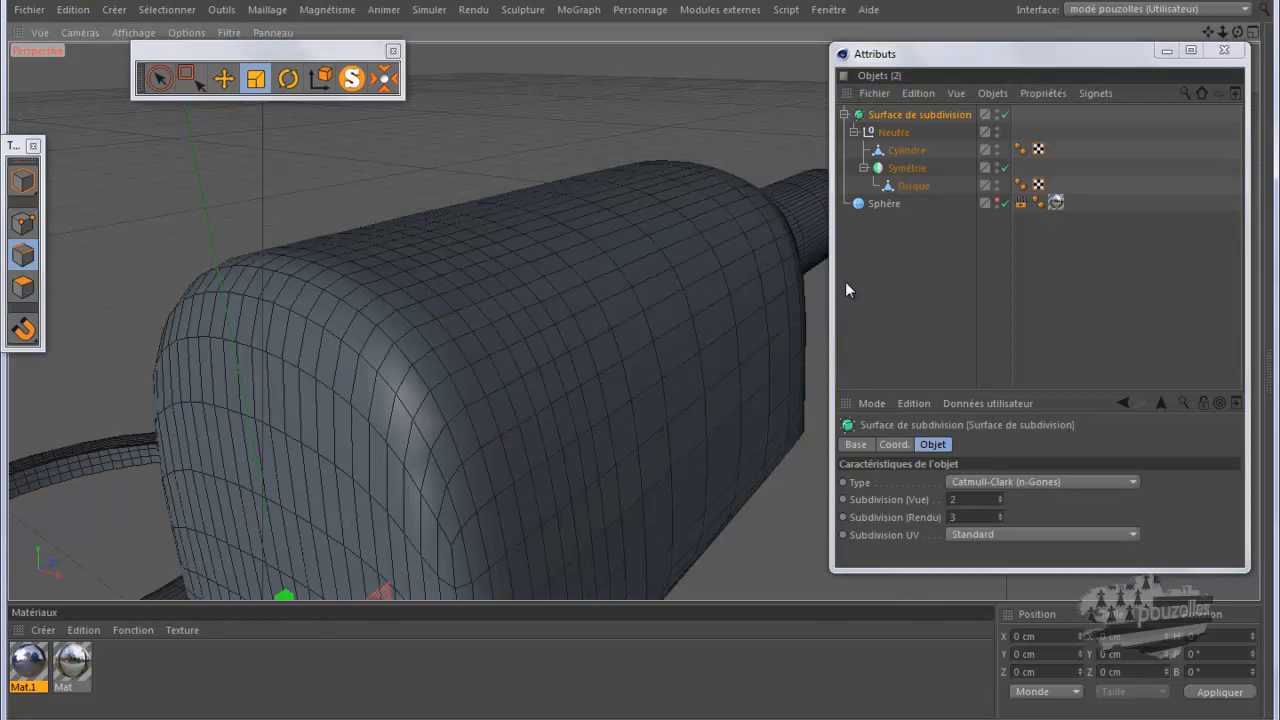
Disable Surface de subdivision and delete the vertical front-face edge descending from the body's upper corner on the Disque mesh
{"action": "left_click", "coordinate": [1005, 114]}
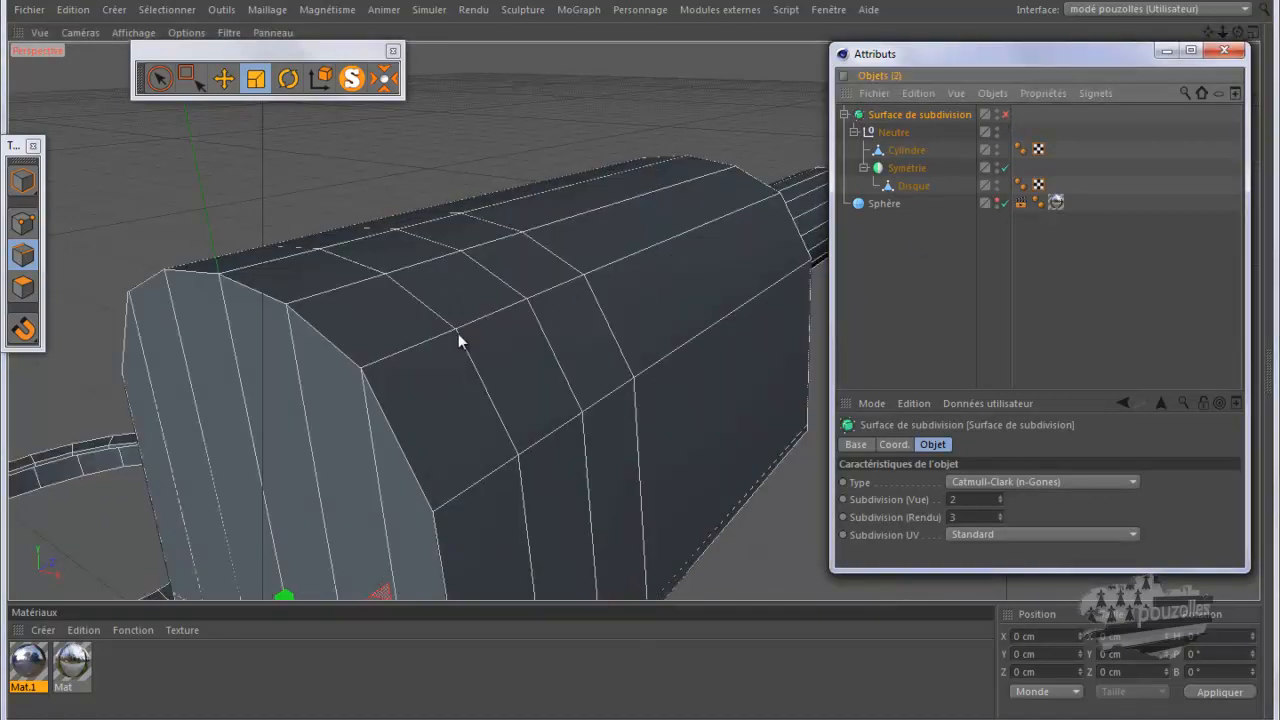
{"action": "left_click", "coordinate": [909, 187]}
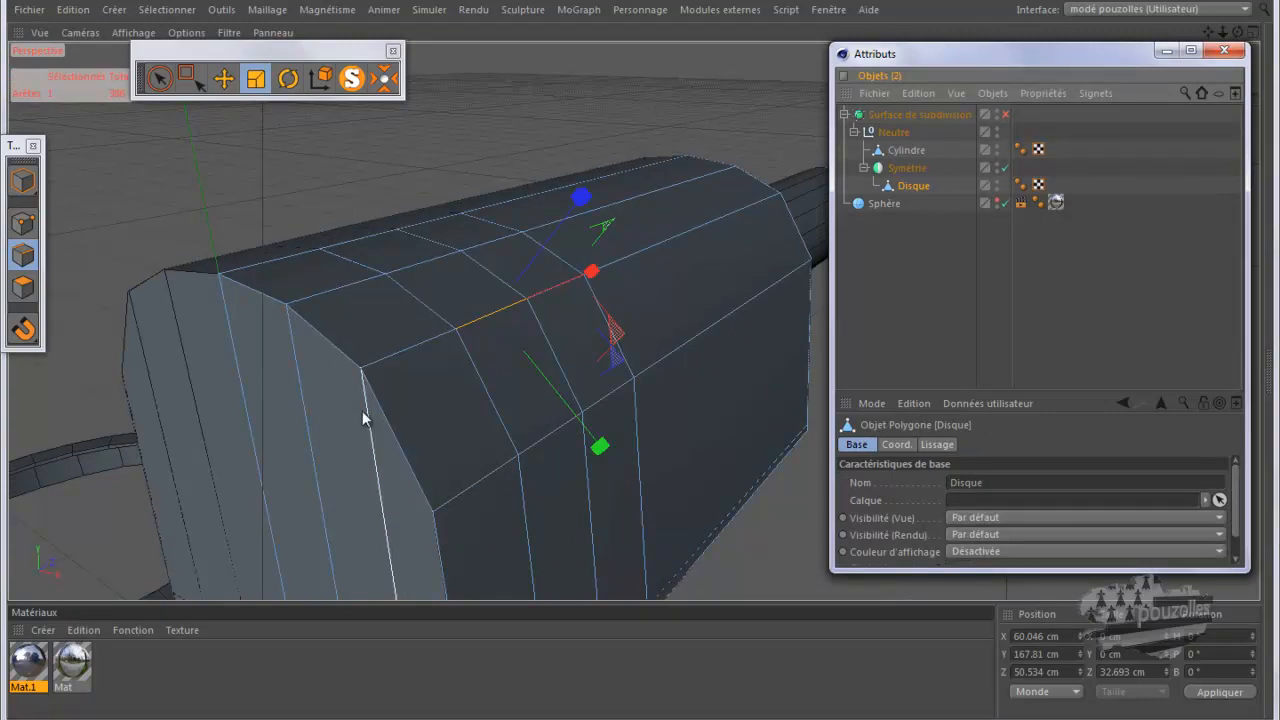
{"action": "left_click", "coordinate": [364, 422]}
{"action": "scroll", "coordinate": [382, 367], "scroll_direction": "up", "scroll_amount": 2}
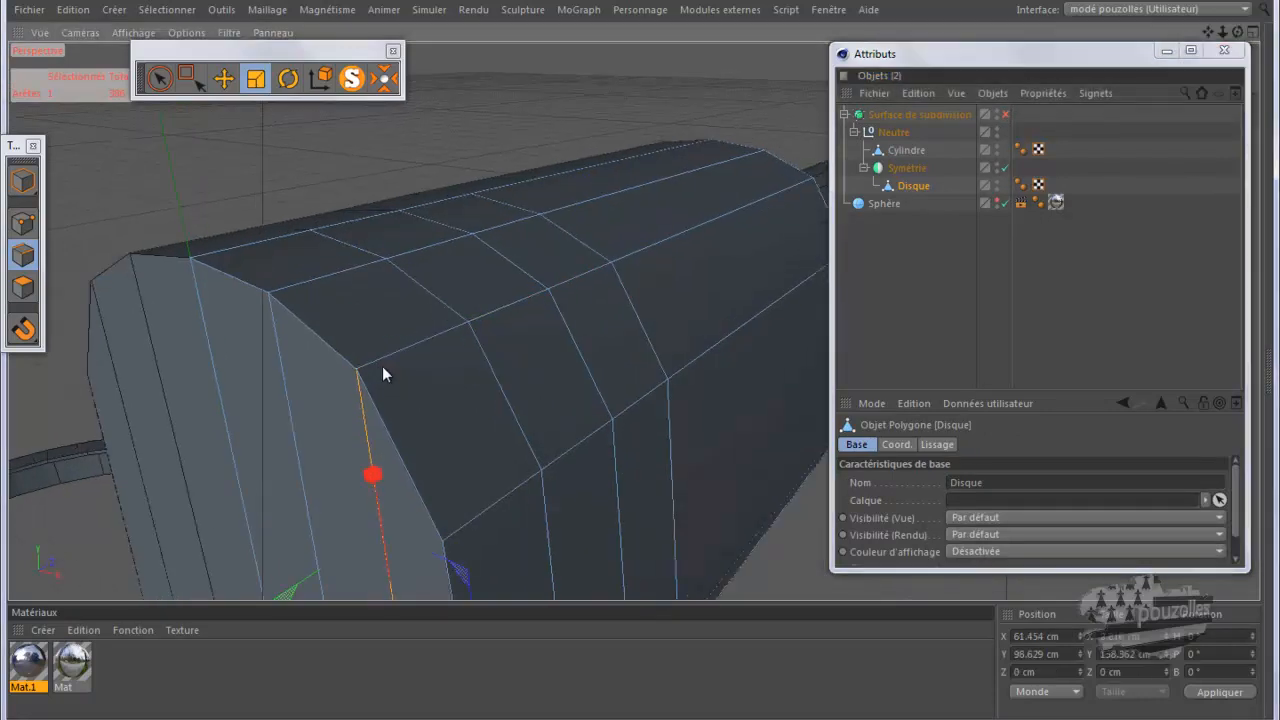
{"action": "scroll", "coordinate": [382, 366], "scroll_direction": "up", "scroll_amount": 3}
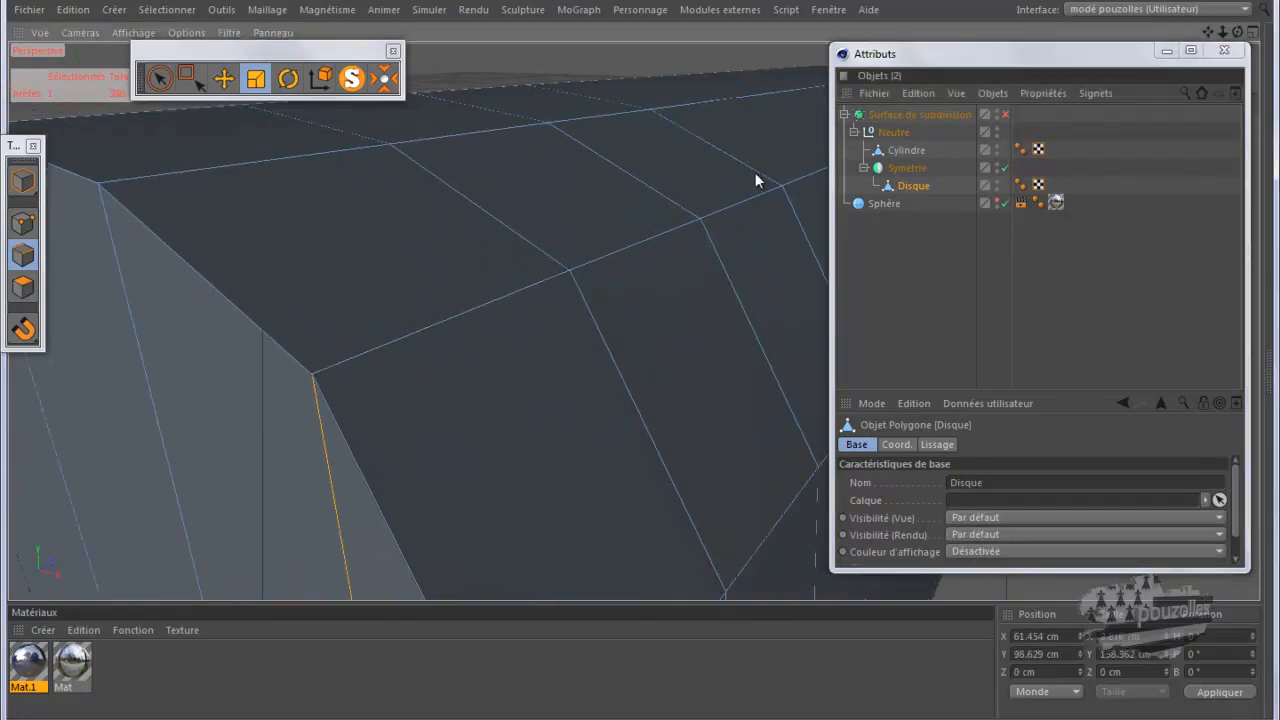
{"action": "scroll", "coordinate": [640, 365], "scroll_direction": "down", "scroll_amount": 3}
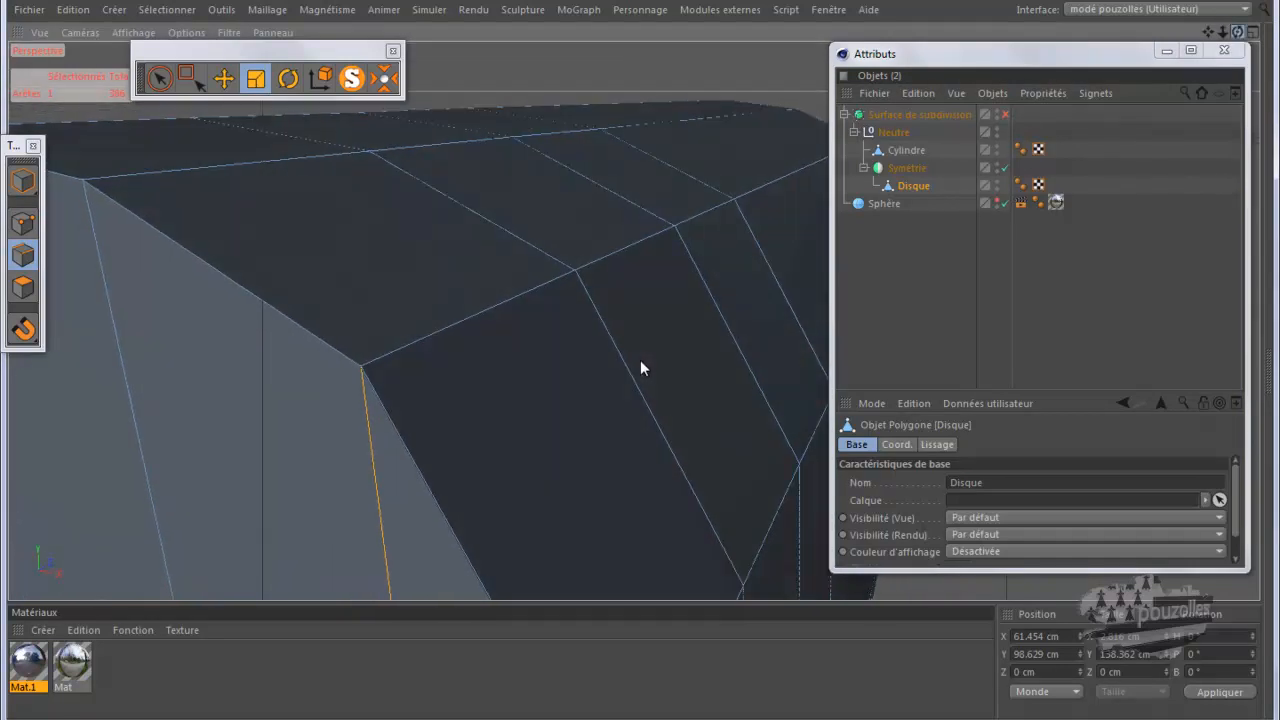
{"action": "left_click_drag", "start_coordinate": [640, 360], "coordinate": [641, 359]}
{"action": "scroll", "coordinate": [391, 368], "scroll_direction": "up", "scroll_amount": 1}
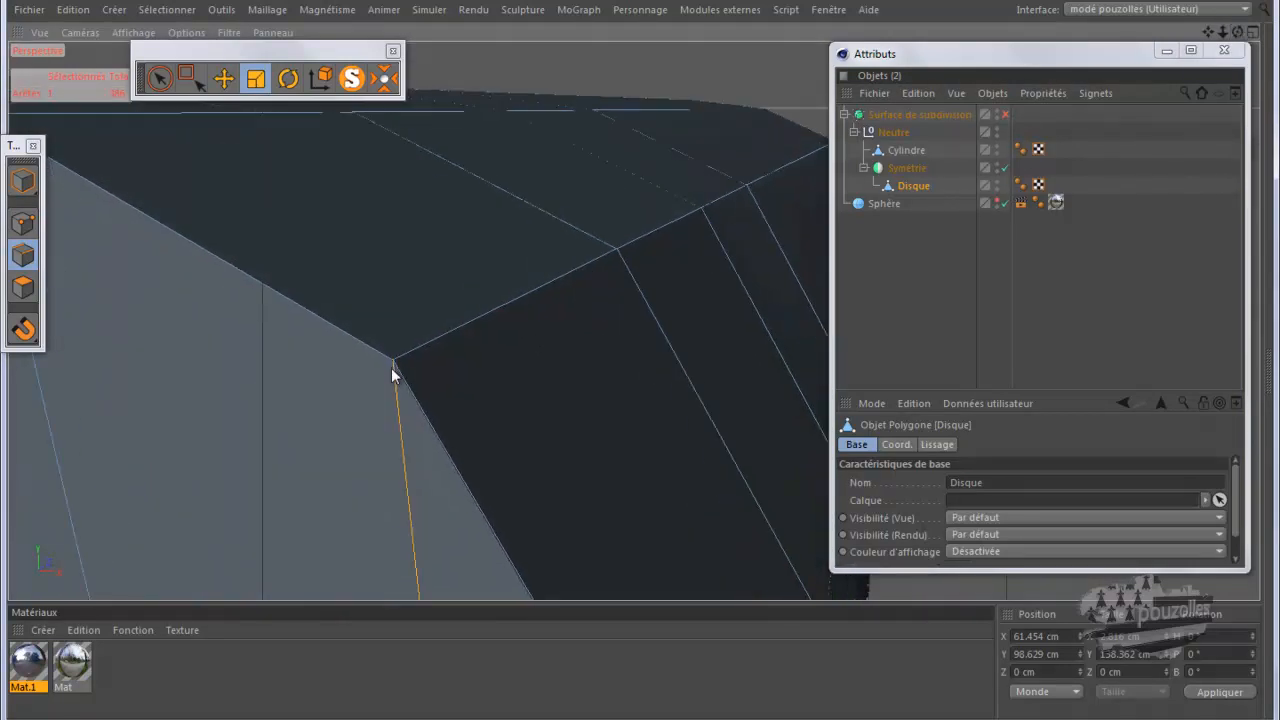
{"action": "scroll", "coordinate": [403, 261], "scroll_direction": "down", "scroll_amount": 3}
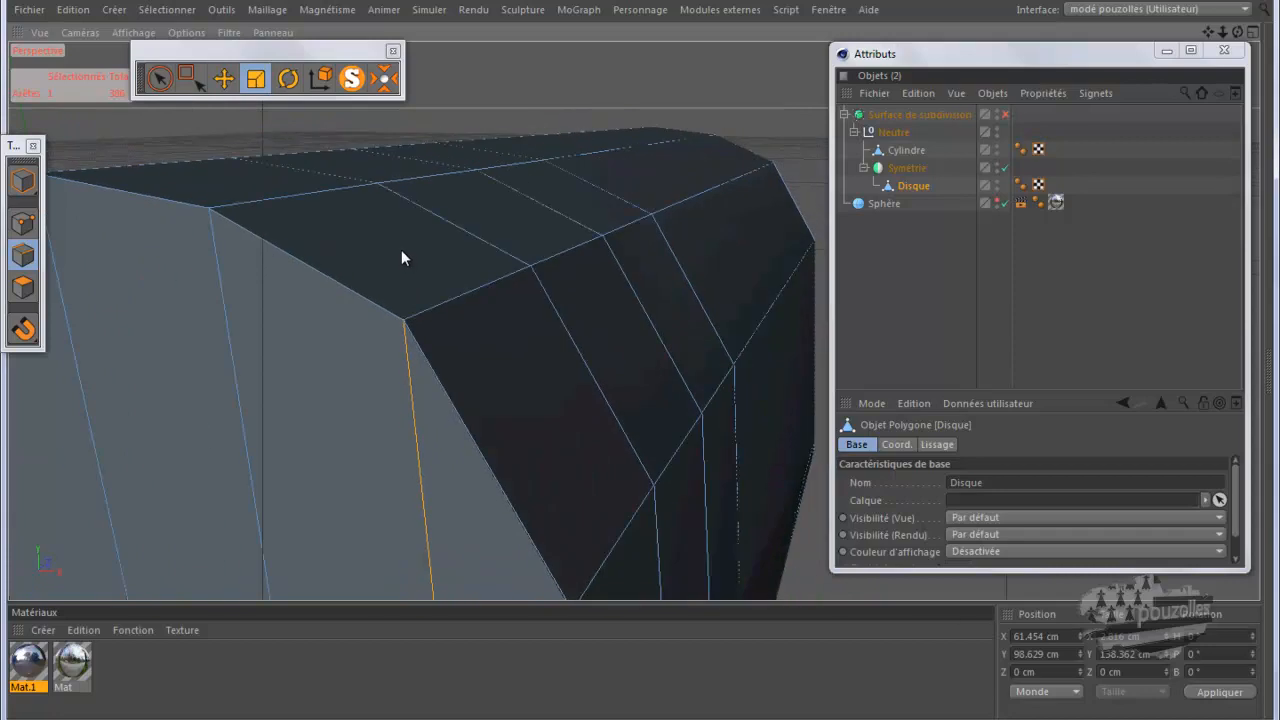
{"action": "scroll", "coordinate": [401, 250], "scroll_direction": "down", "scroll_amount": 2}
{"action": "key", "text": "Delete"}
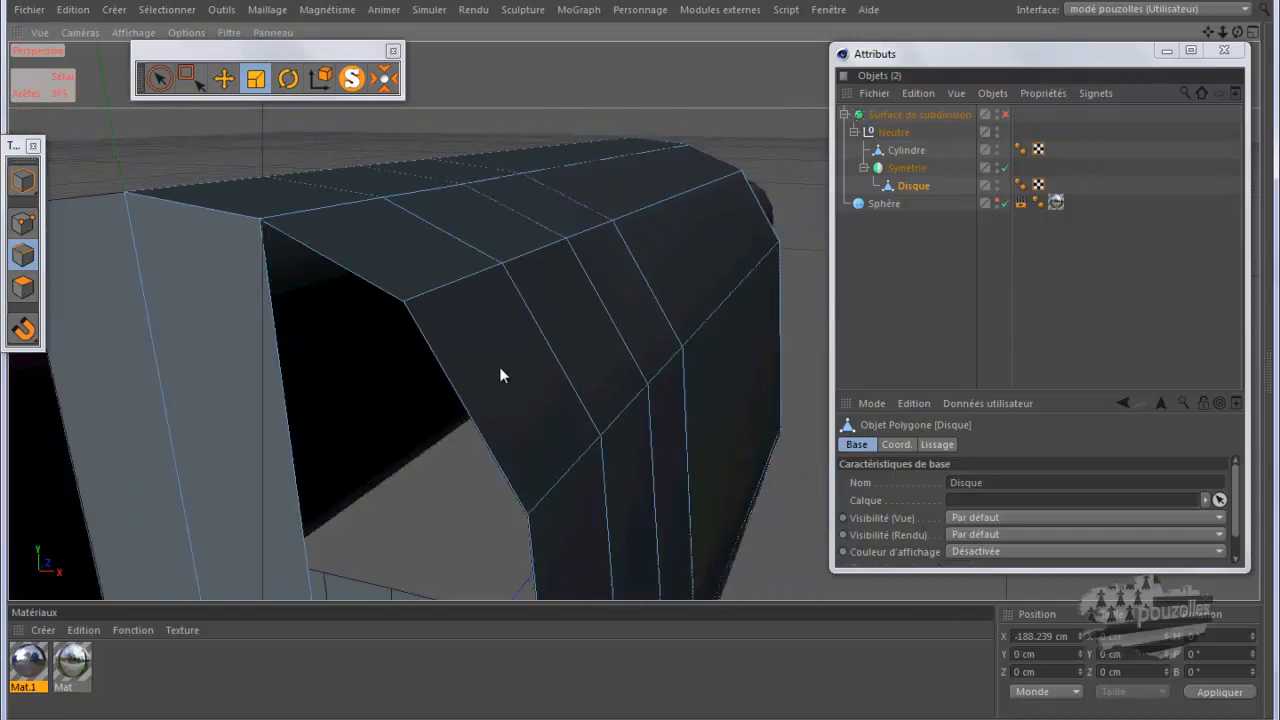
Close the front-face hole with two Bridge (Ponter) polygons joining its upper and lower edges, and re-enable Surface de subdivision
{"action": "right_click", "coordinate": [161, 124]}
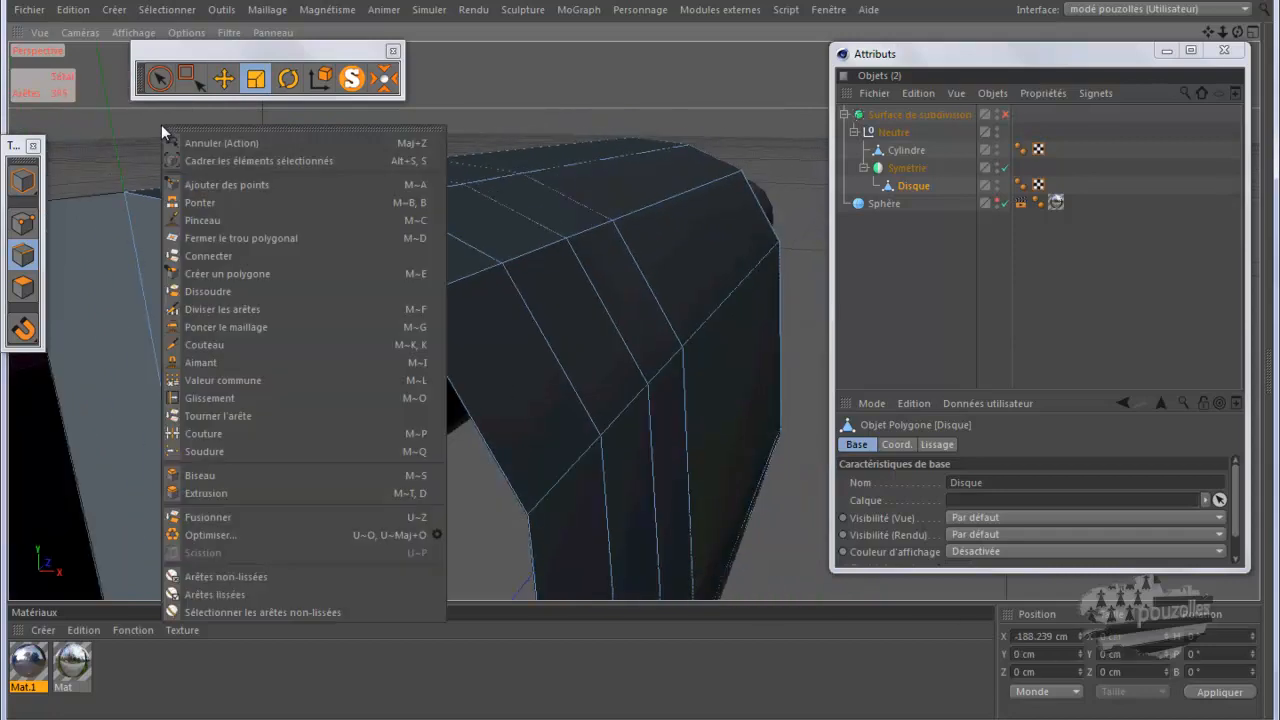
{"action": "left_click", "coordinate": [204, 199]}
{"action": "left_click_drag", "start_coordinate": [355, 277], "coordinate": [348, 381]}
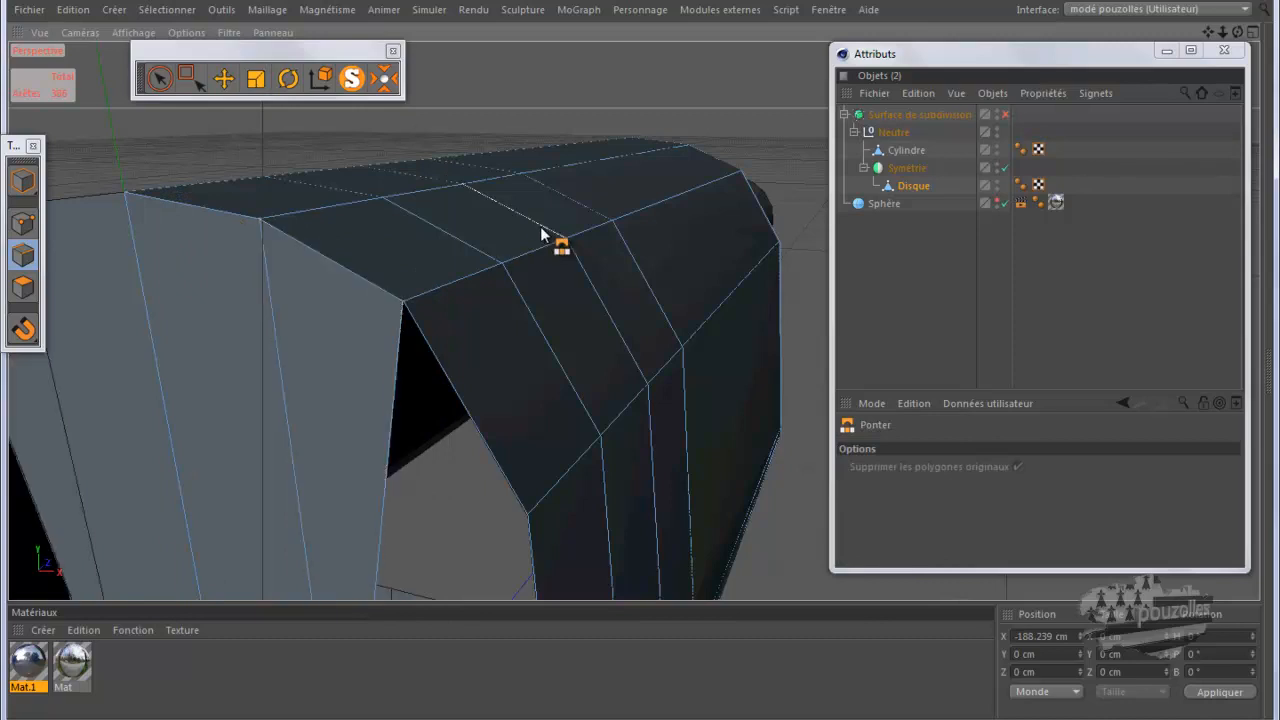
{"action": "scroll", "coordinate": [532, 120], "scroll_direction": "down", "scroll_amount": 3}
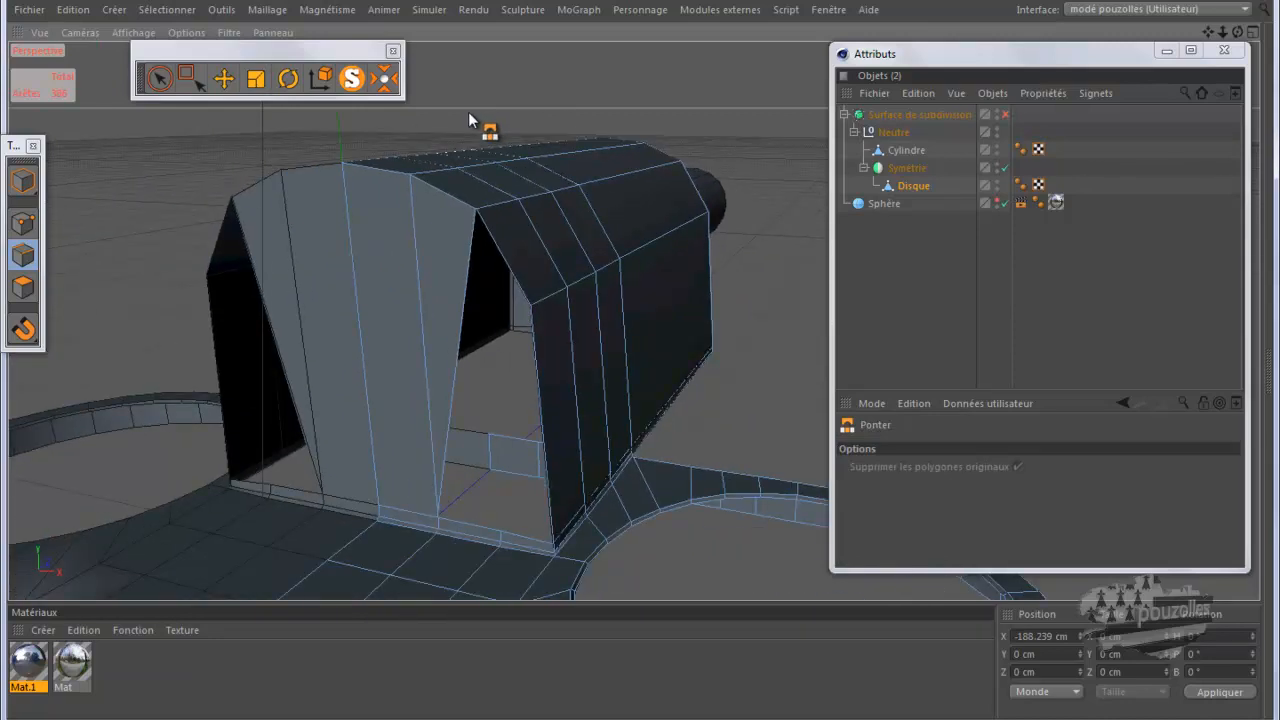
{"action": "key", "text": "ctrl+z"}
{"action": "left_click_drag", "start_coordinate": [452, 197], "coordinate": [466, 514]}
{"action": "left_click_drag", "start_coordinate": [505, 262], "coordinate": [514, 540]}
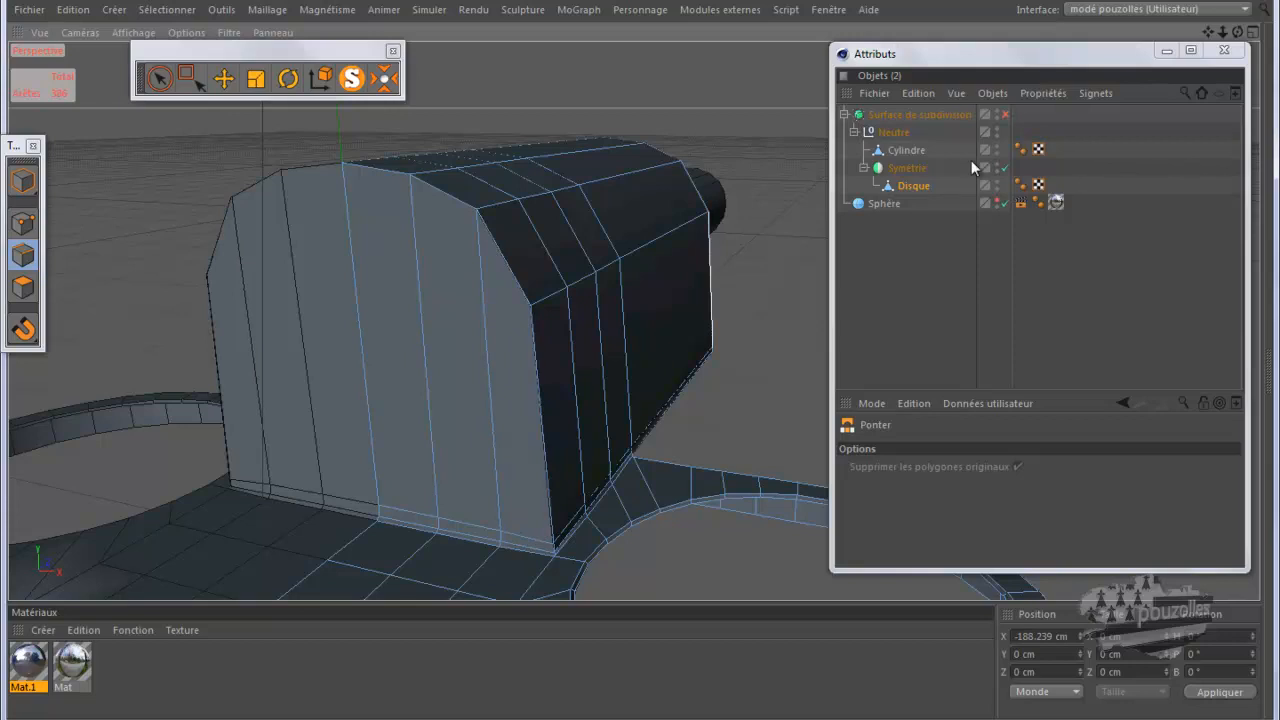
{"action": "left_click", "coordinate": [1006, 115]}
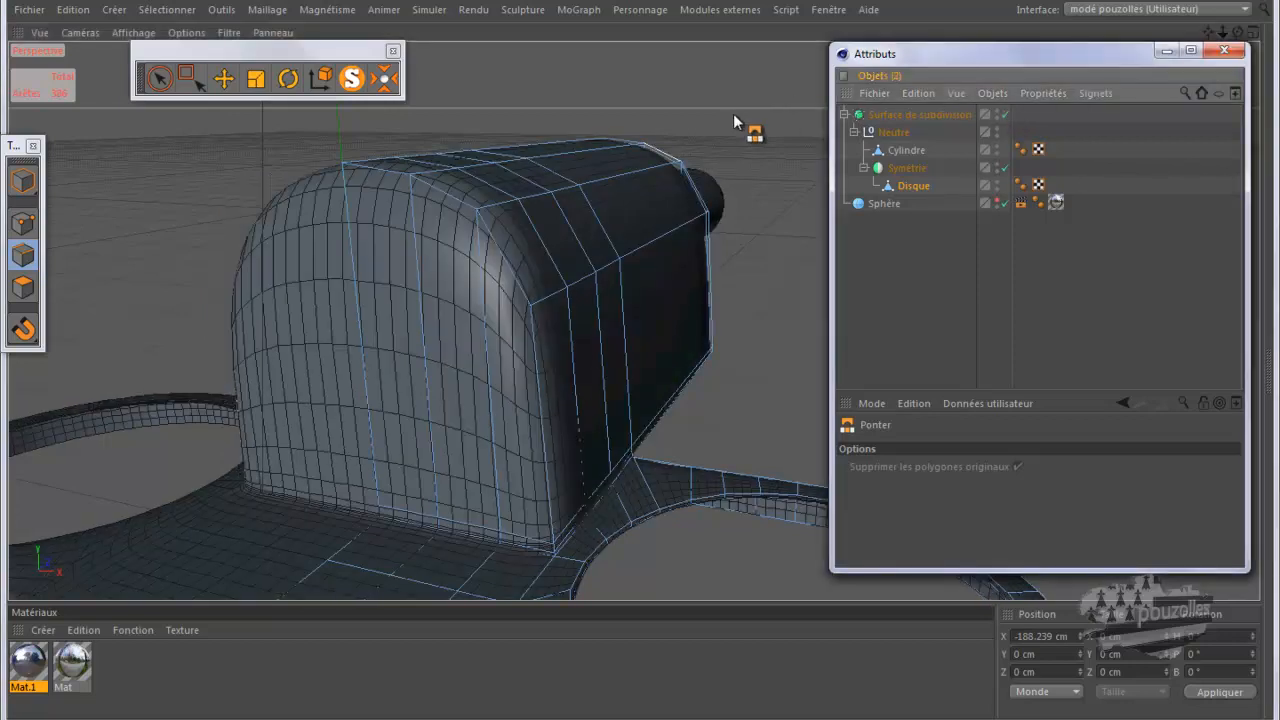
Render the view to check the front corner, and delete the first lengthwise edge running back from it on the Disque mesh
{"action": "key", "text": "ctrl+r"}
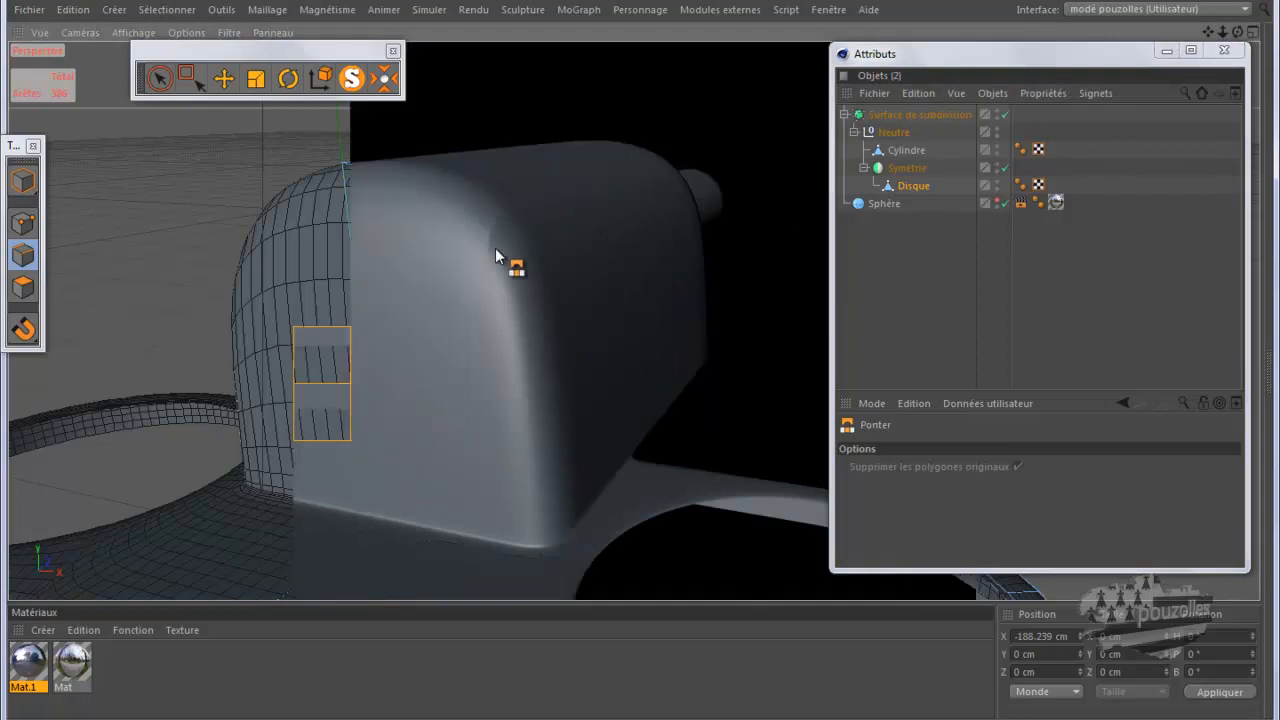
{"action": "left_click", "coordinate": [899, 185]}
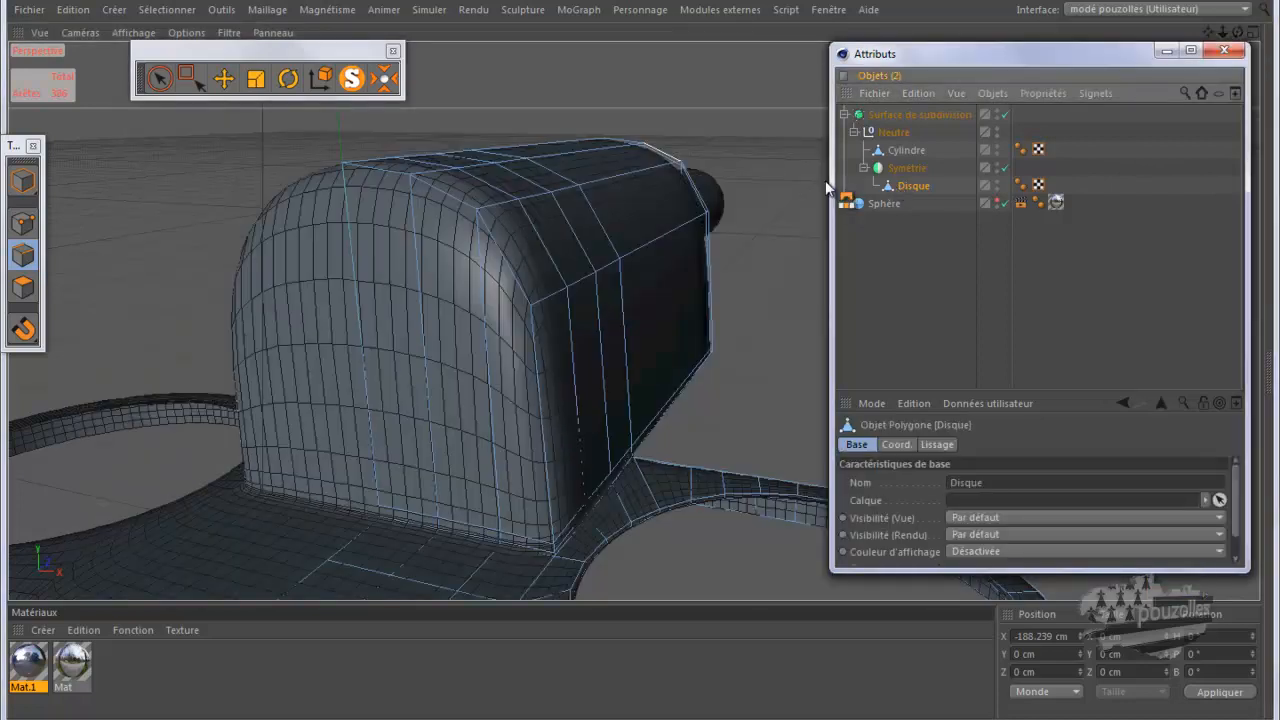
{"action": "left_click", "coordinate": [224, 78]}
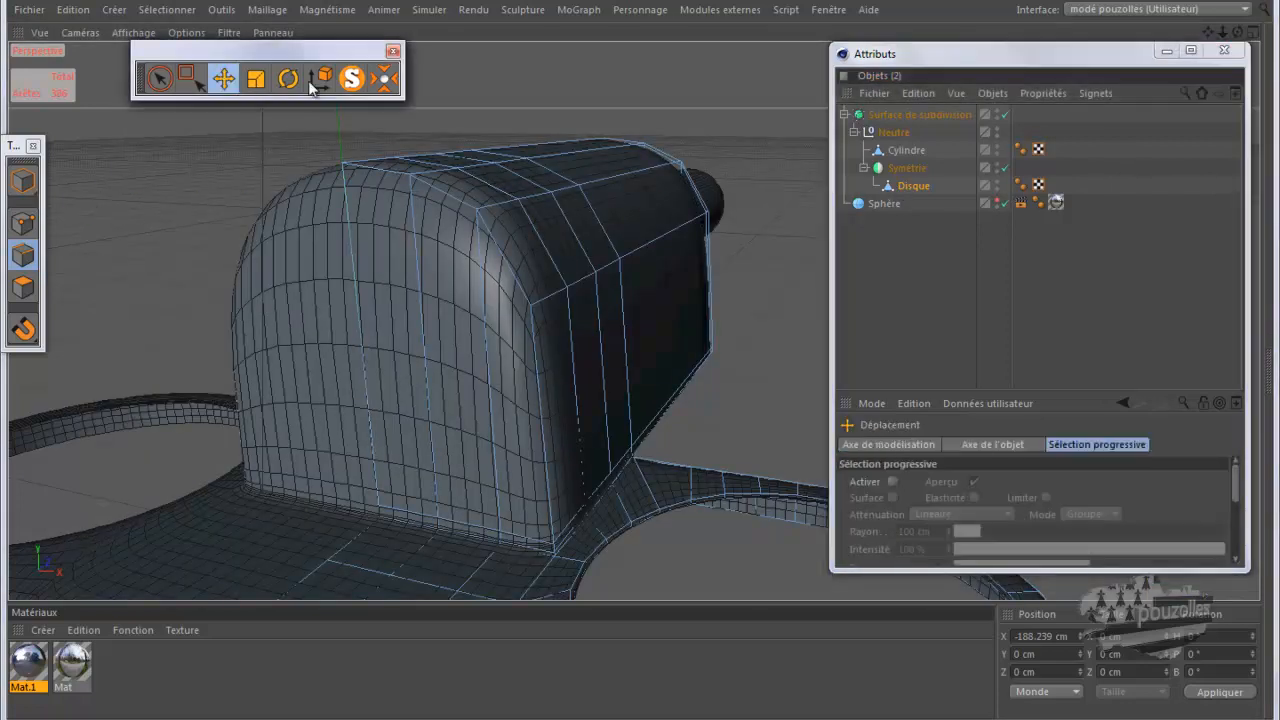
{"action": "left_click", "coordinate": [499, 204]}
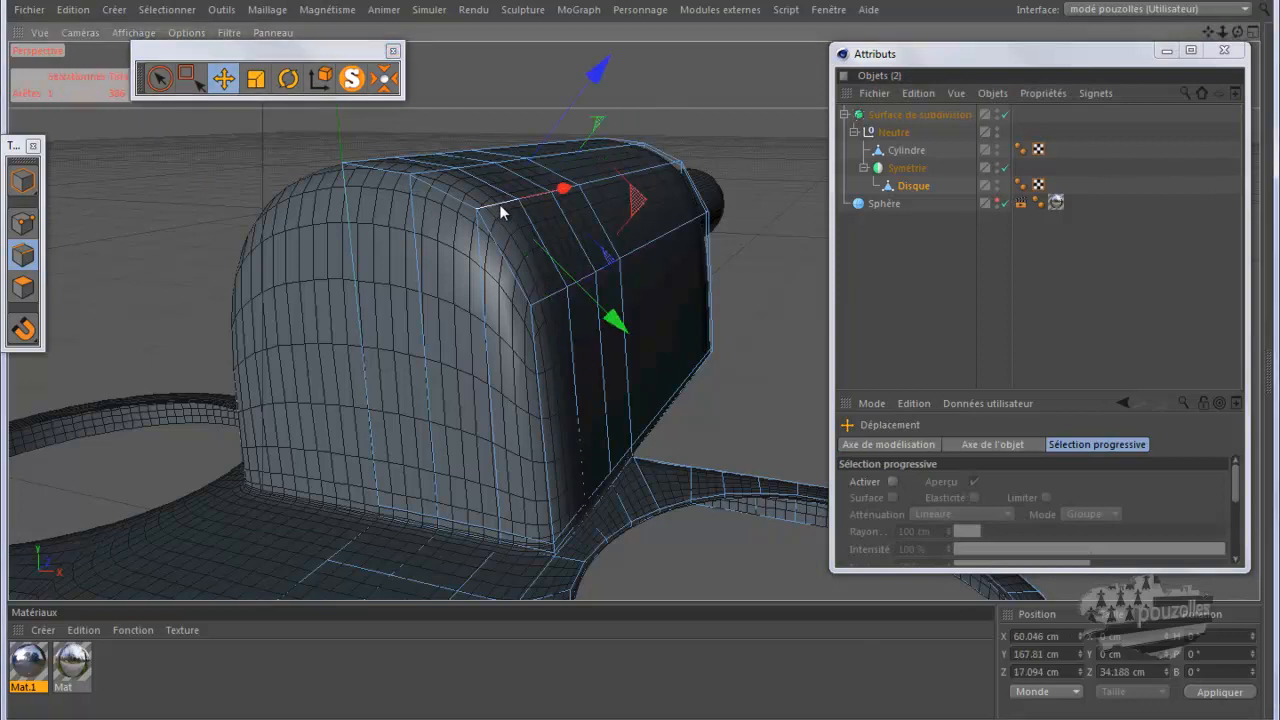
{"action": "key", "text": "Delete"}
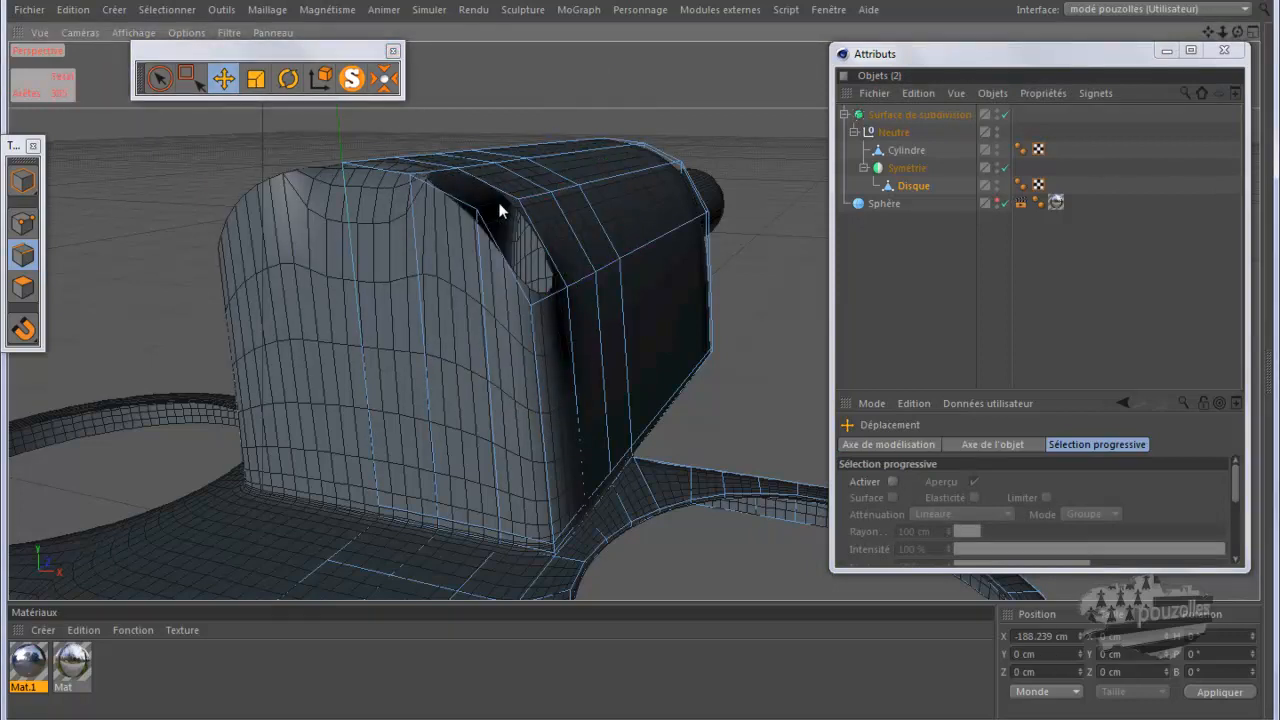
Close the hole at the body's front corner with two Bridge (Ponter) polygons joining its front and rear edges
{"action": "right_click", "coordinate": [463, 91]}
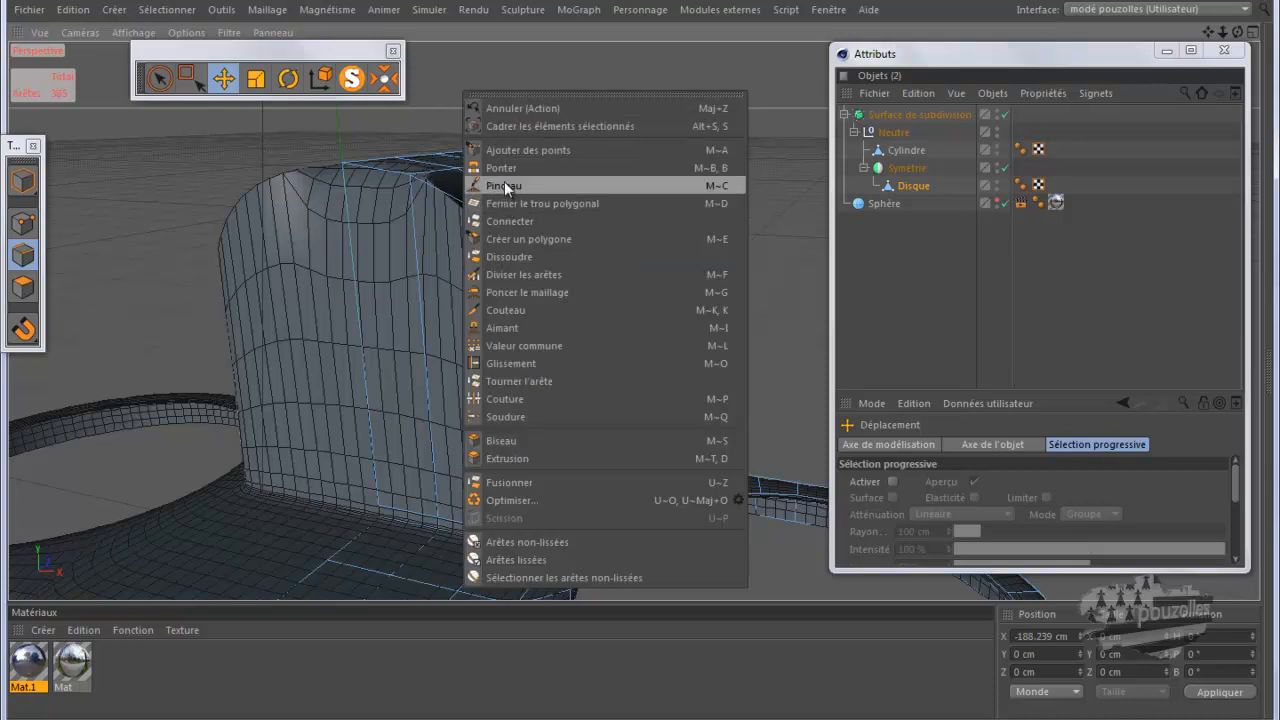
{"action": "left_click", "coordinate": [501, 168]}
{"action": "left_click_drag", "start_coordinate": [504, 165], "coordinate": [460, 203]}
{"action": "left_click_drag", "start_coordinate": [533, 234], "coordinate": [504, 255]}
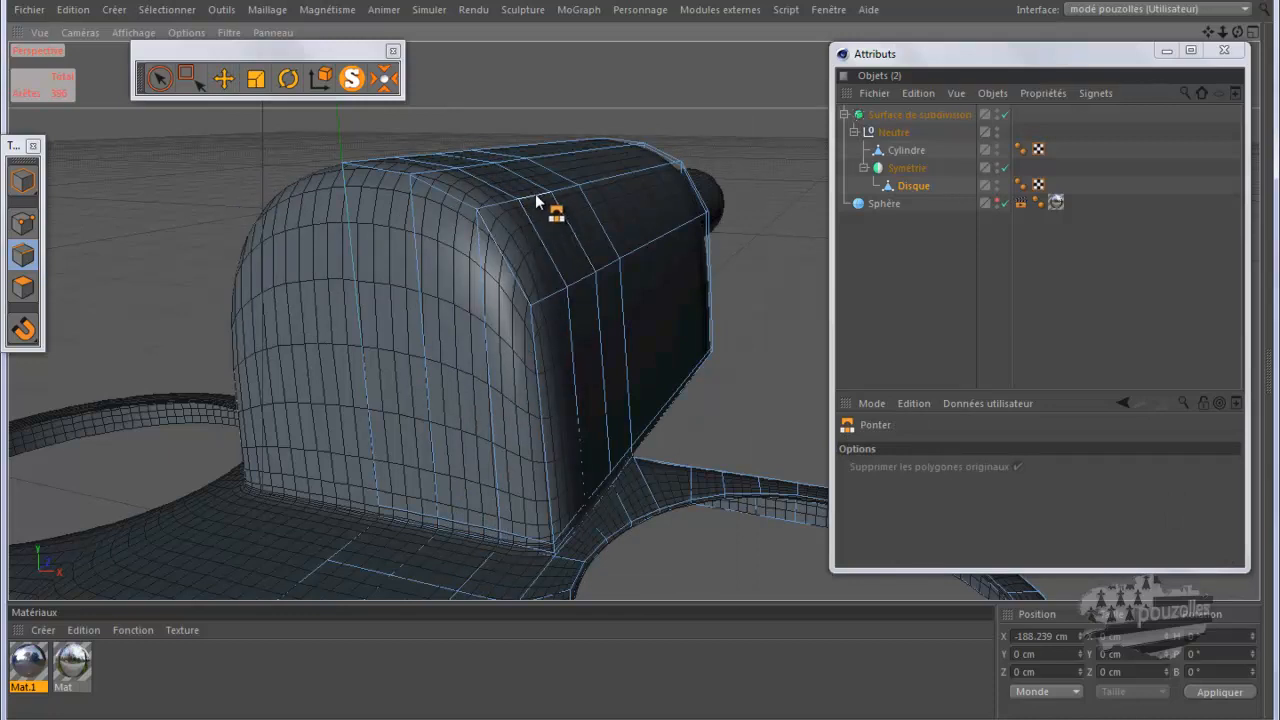
Delete the second lengthwise edge behind the body's front corner, including the loose edge left across the opening
{"action": "left_click", "coordinate": [224, 78]}
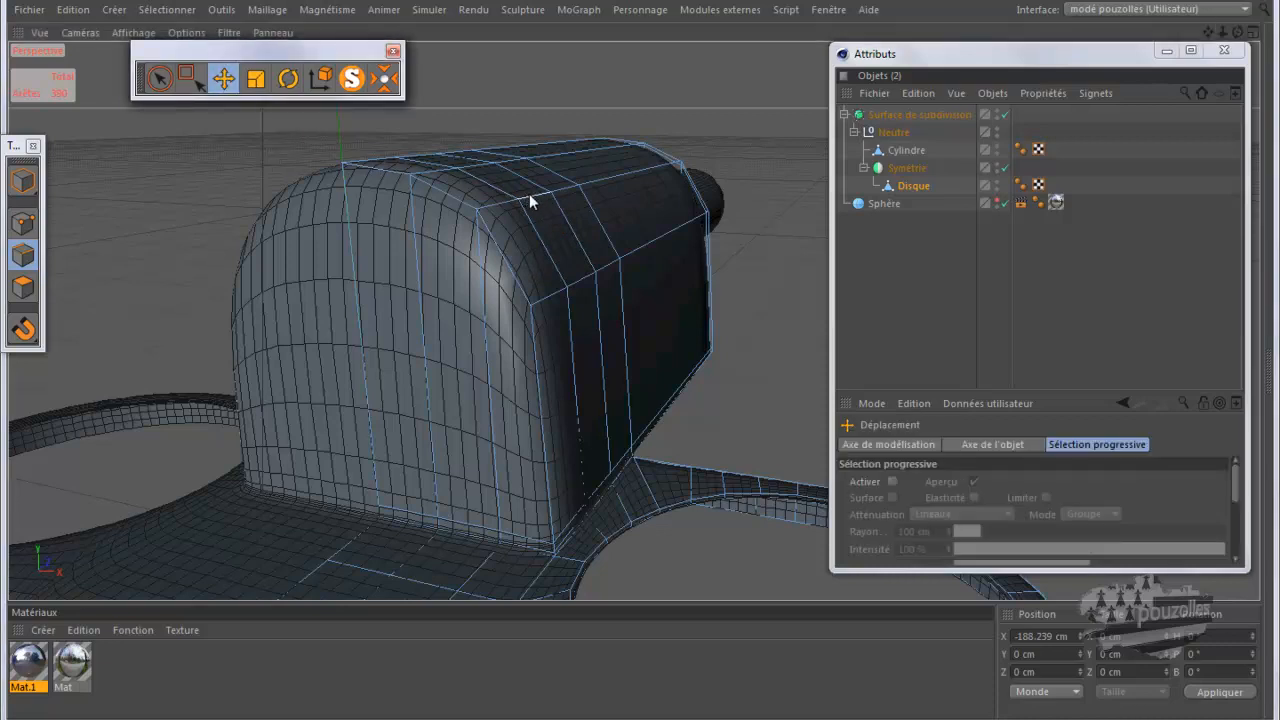
{"action": "left_click", "coordinate": [530, 194]}
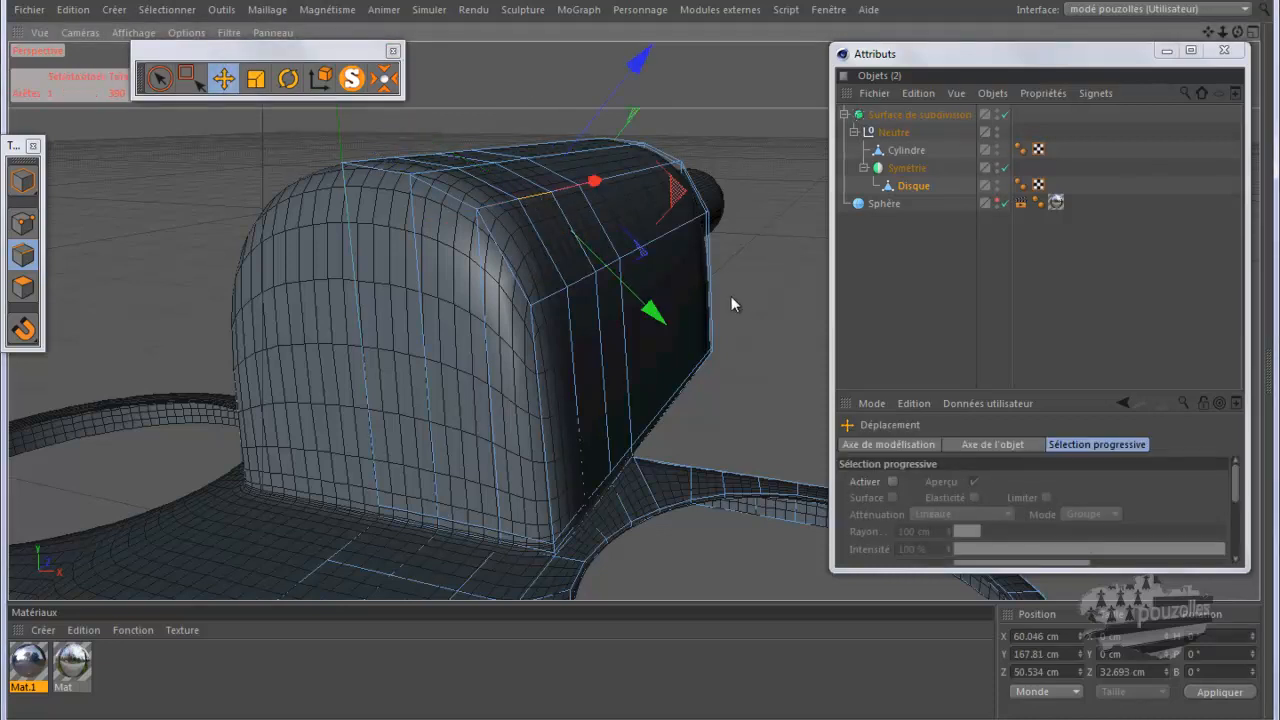
{"action": "key", "text": "u"}
{"action": "key", "text": "d"}
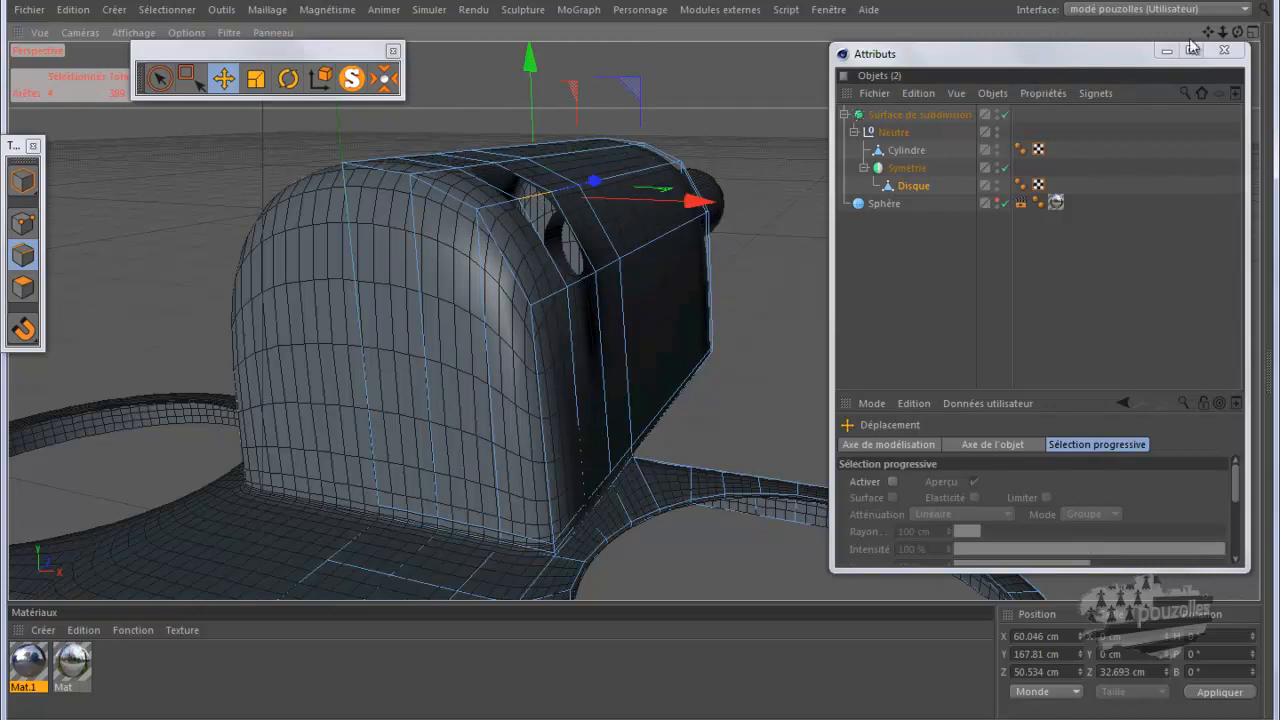
{"action": "left_click_drag", "start_coordinate": [1237, 33], "coordinate": [640, 361]}
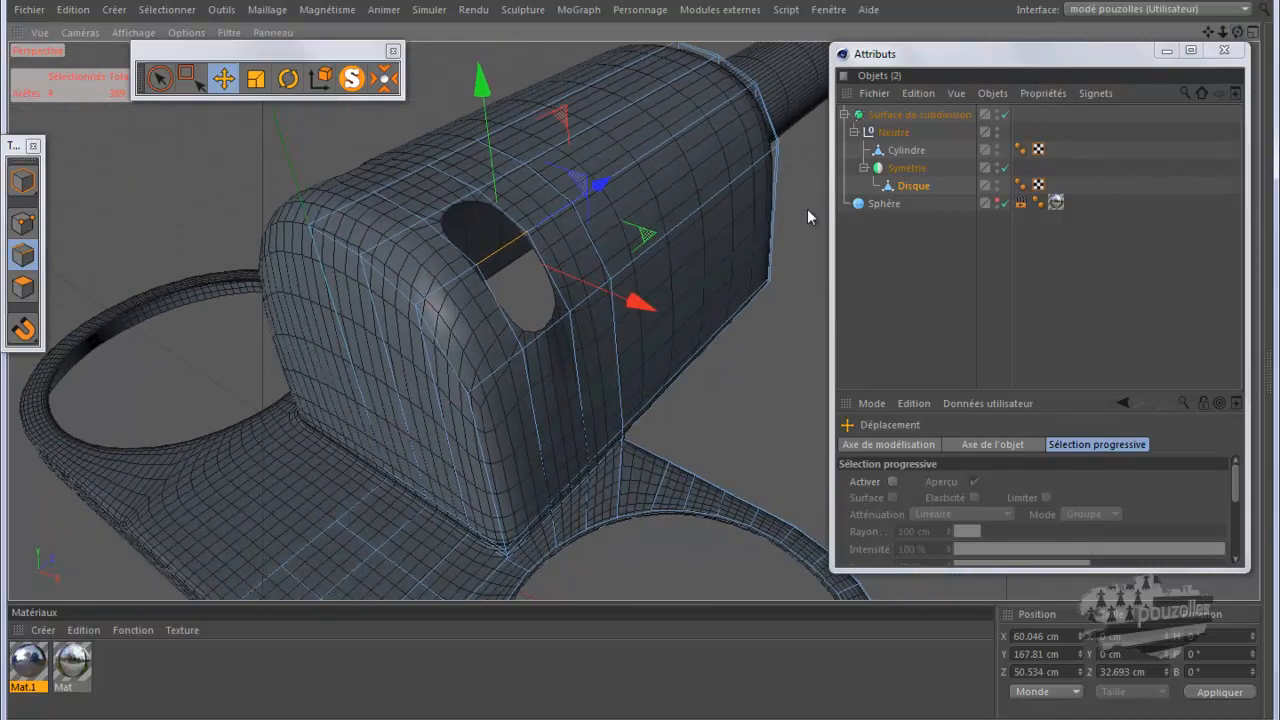
{"action": "left_click", "coordinate": [502, 252]}
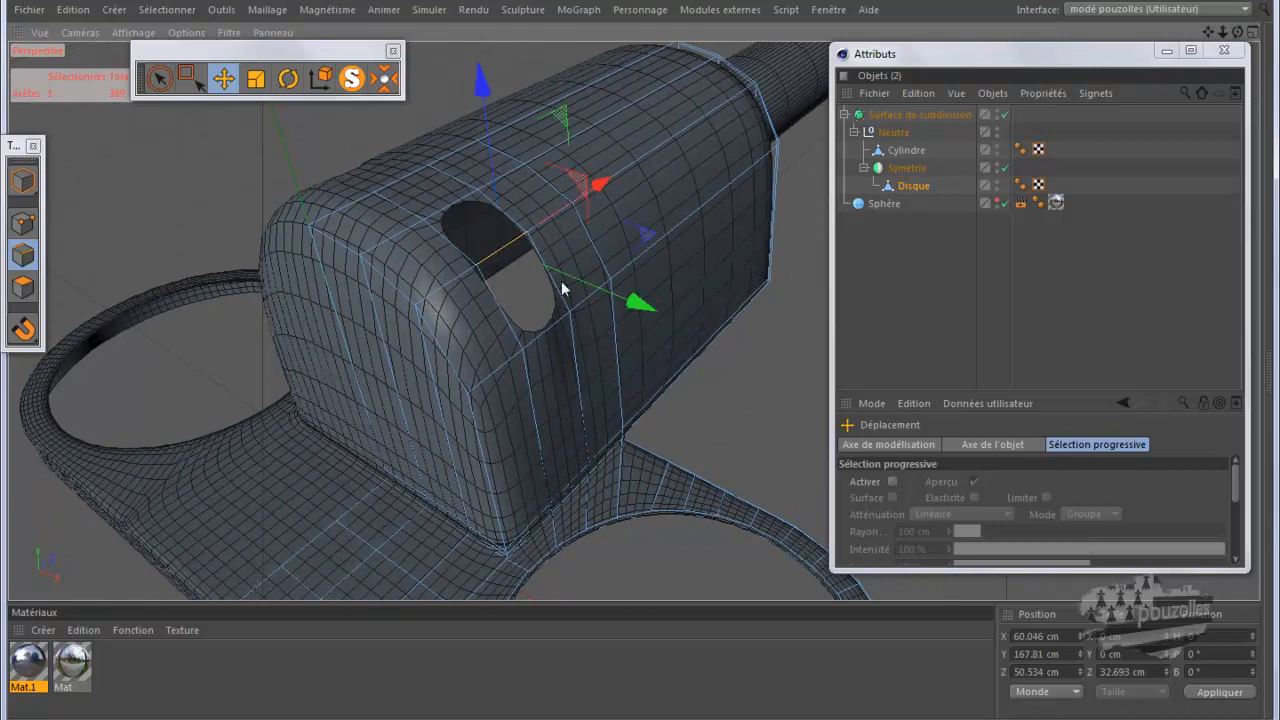
{"action": "left_click", "coordinate": [723, 376]}
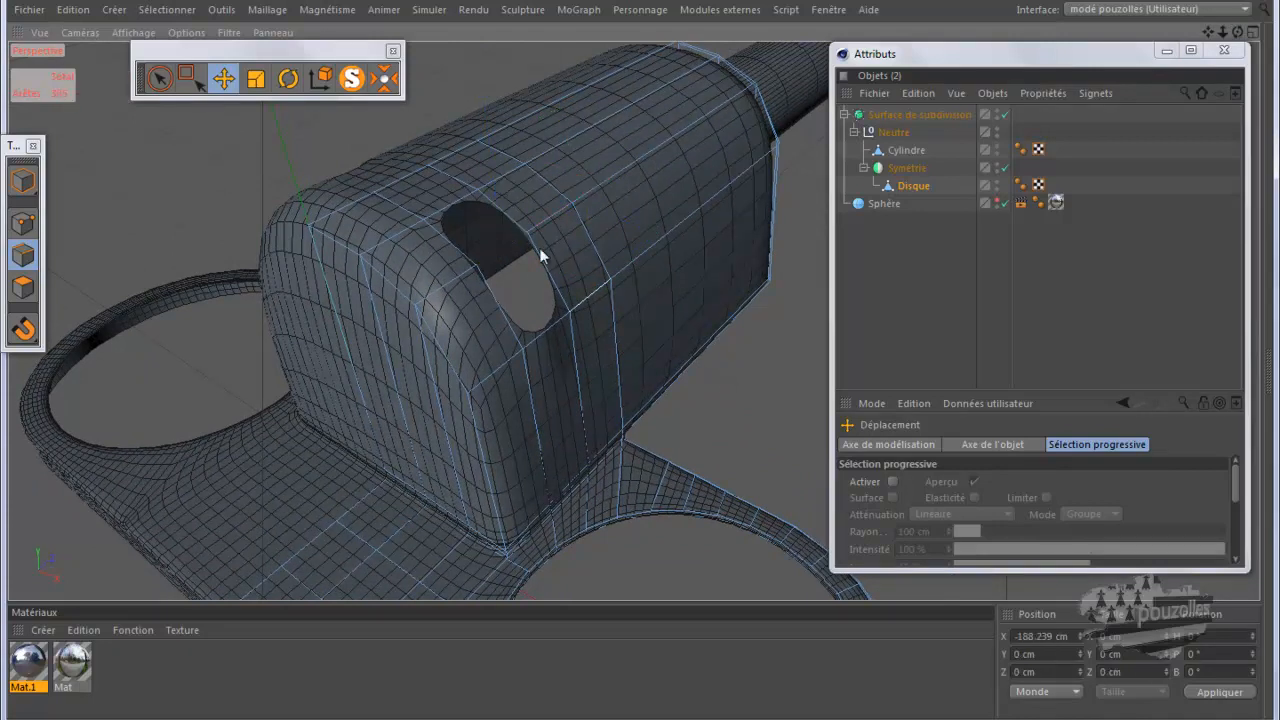
Fill the opening of the second lengthwise section with two Bridge (Ponter) polygons, one above and one below the removed edge
{"action": "left_click", "coordinate": [512, 218]}
{"action": "right_click", "coordinate": [514, 220]}
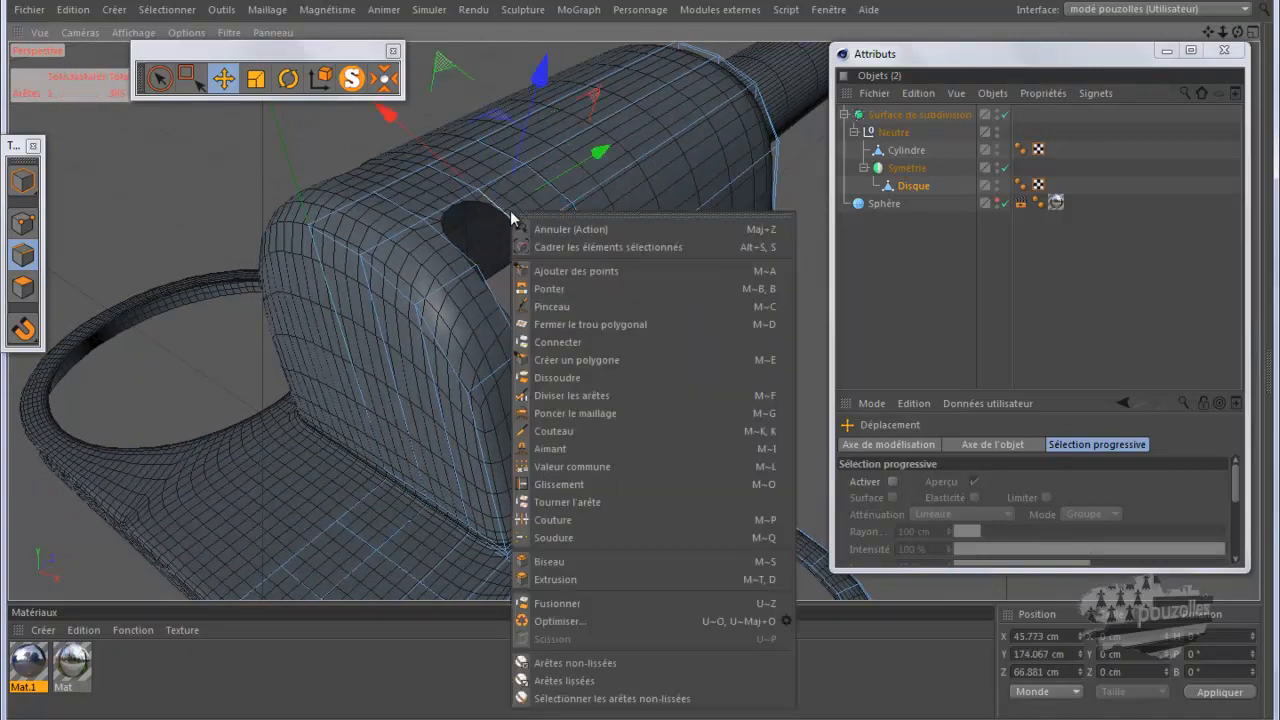
{"action": "left_click", "coordinate": [557, 286]}
{"action": "left_click_drag", "start_coordinate": [502, 224], "coordinate": [440, 262]}
{"action": "left_click_drag", "start_coordinate": [560, 291], "coordinate": [525, 305]}
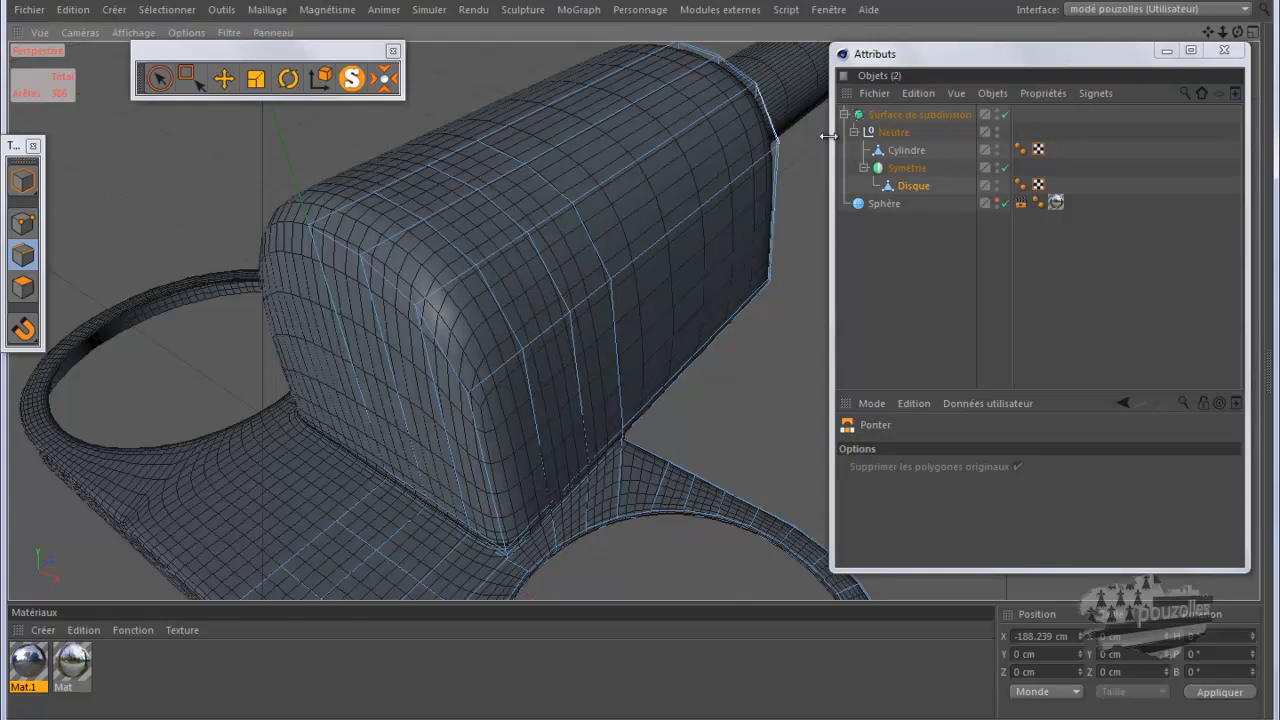
Render the view to check the smoothing, and delete the third lengthwise edge along the body's upper corner with its loose remnant
{"action": "key", "text": "alt+r"}
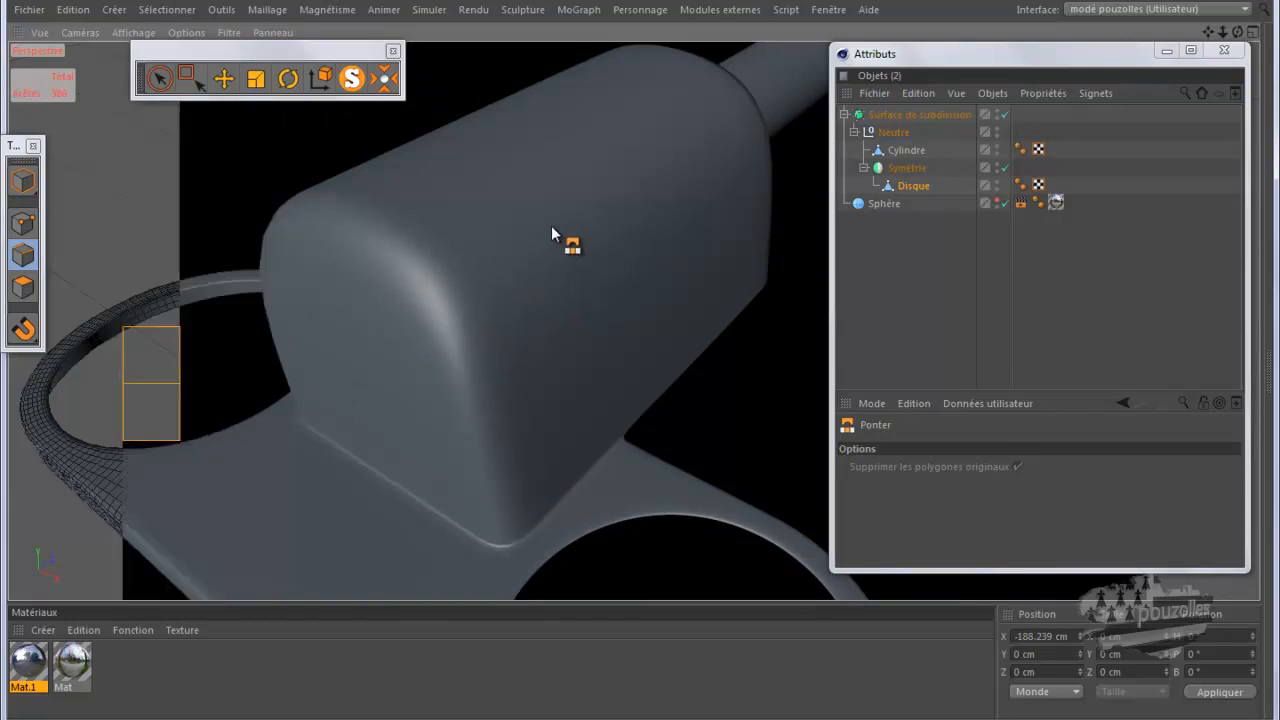
{"action": "key", "text": "alt+r"}
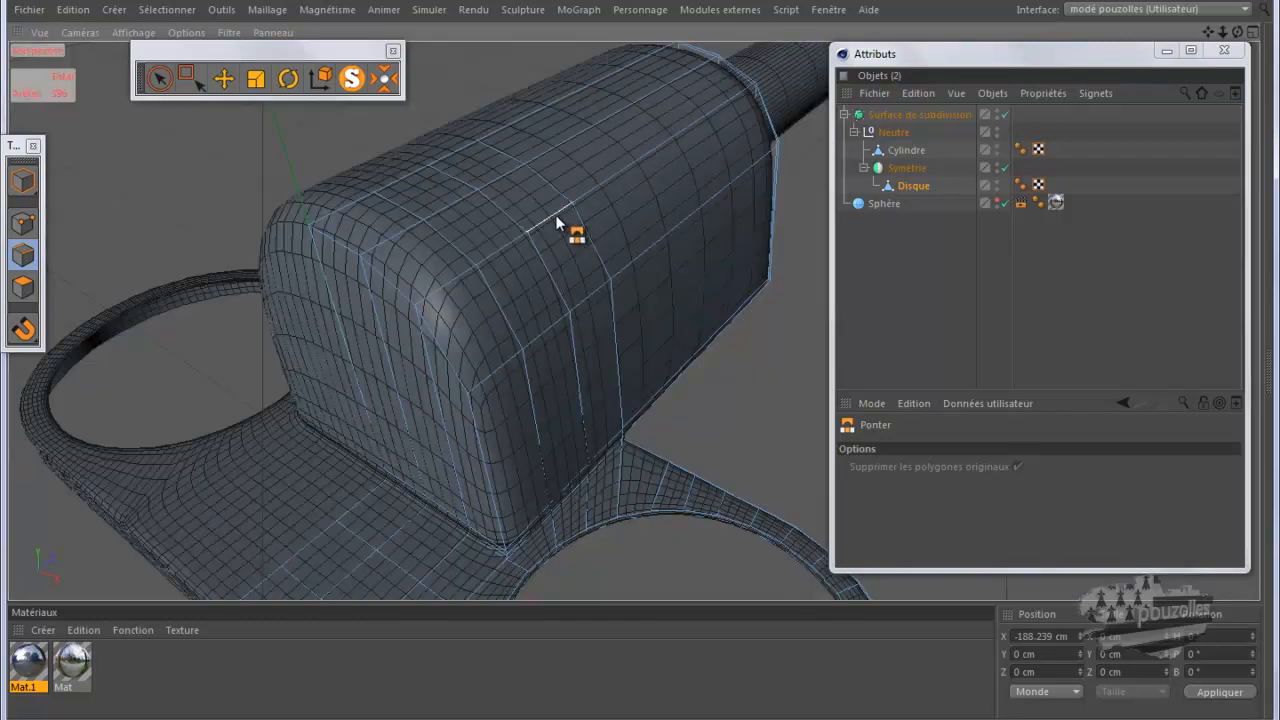
{"action": "left_click", "coordinate": [224, 78]}
{"action": "left_click", "coordinate": [545, 221]}
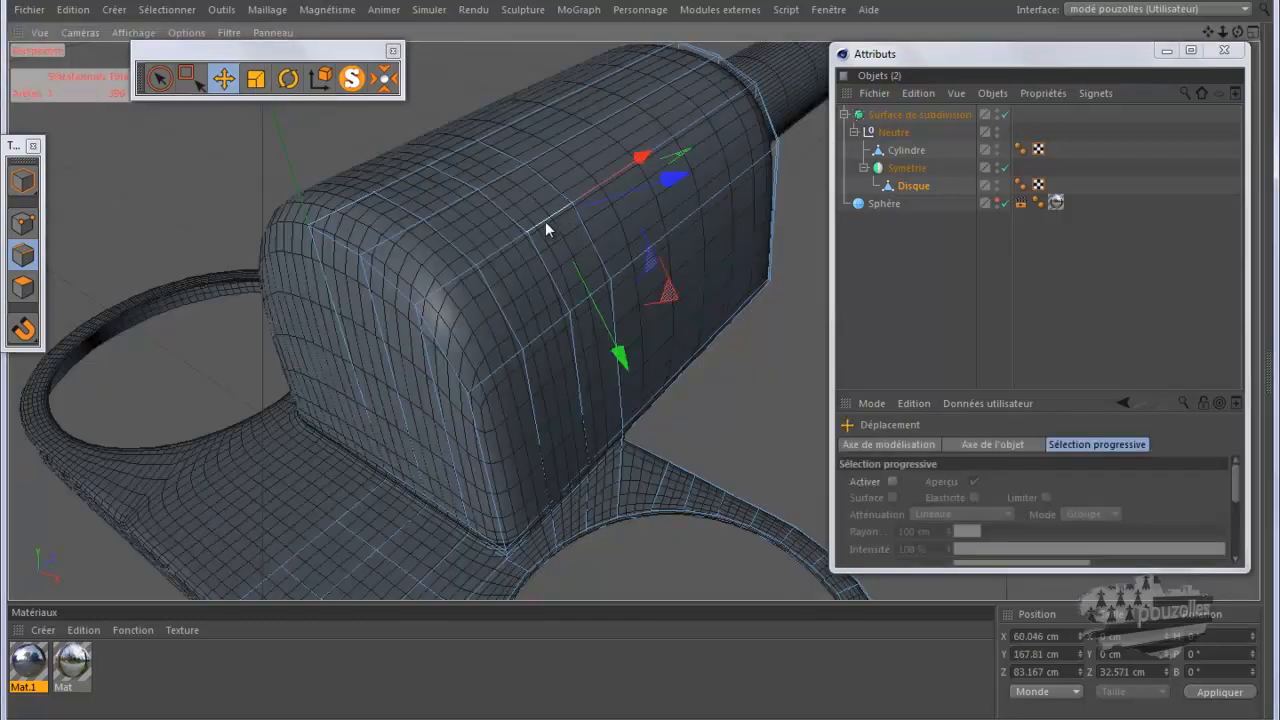
{"action": "key", "text": "Delete"}
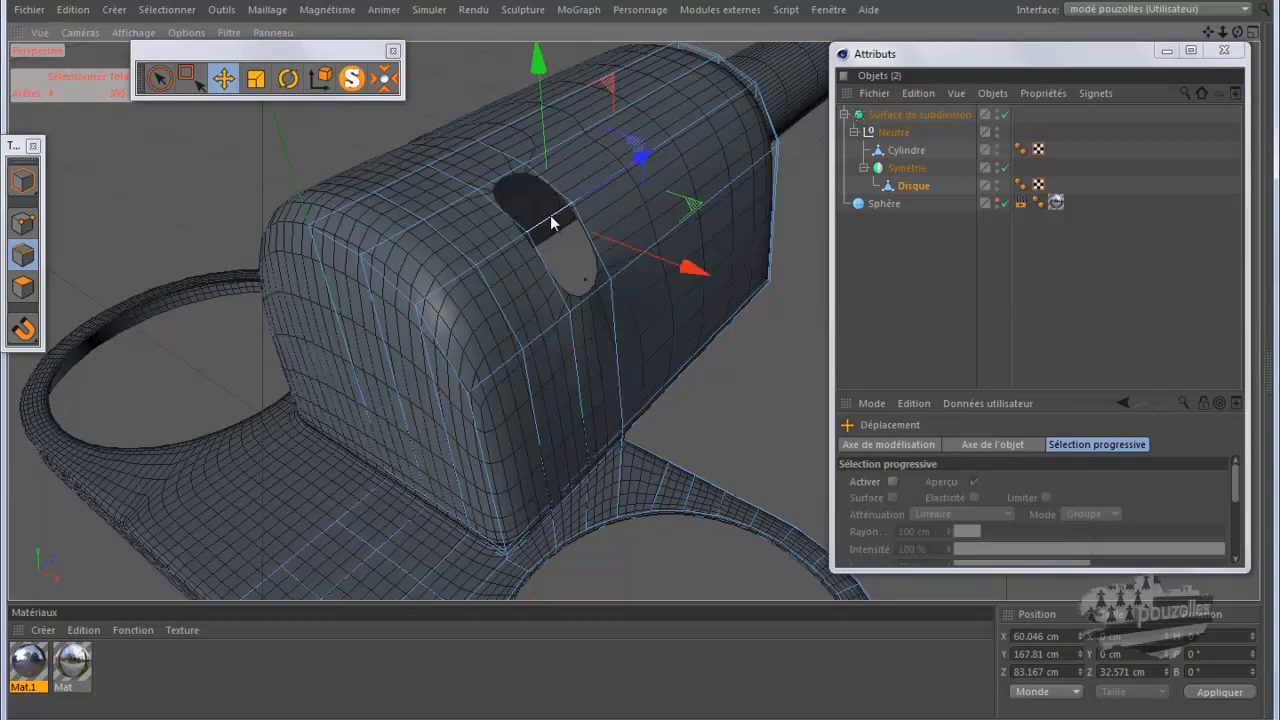
{"action": "left_click", "coordinate": [549, 215]}
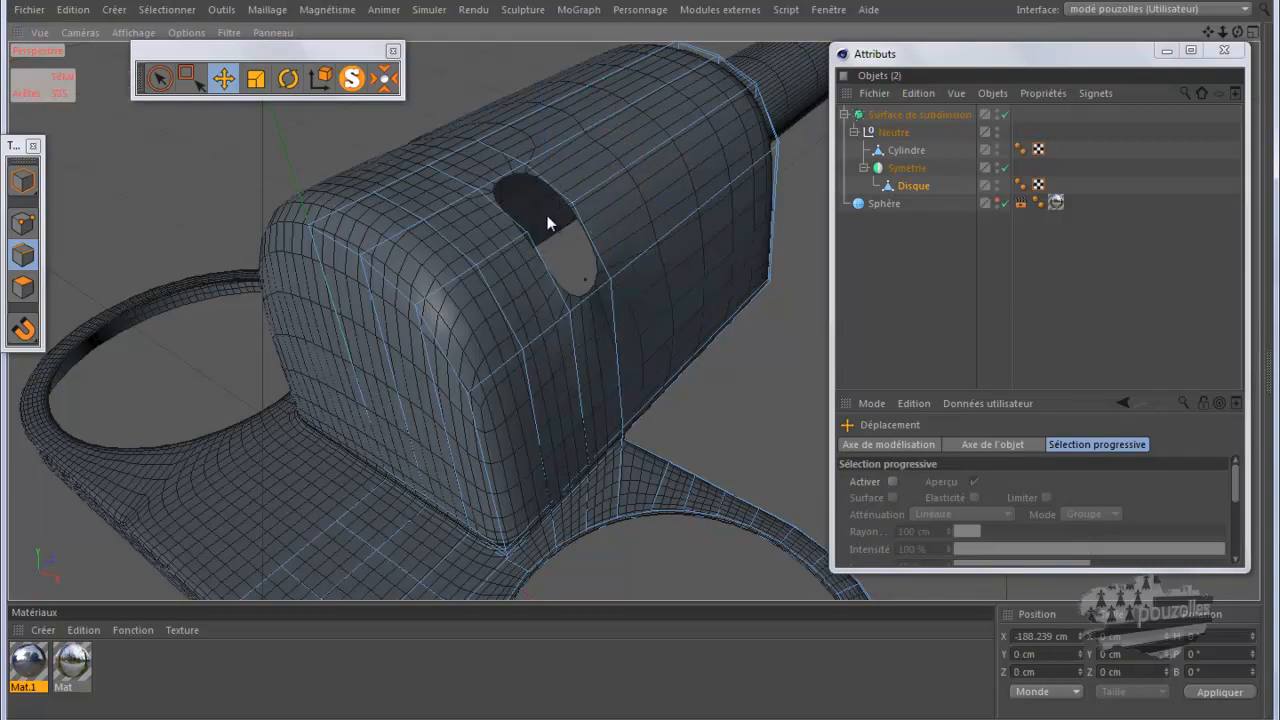
Rebuild the third lengthwise section with two Bridge (Ponter) polygons joining the front and rear edges of its hole
{"action": "right_click", "coordinate": [546, 214]}
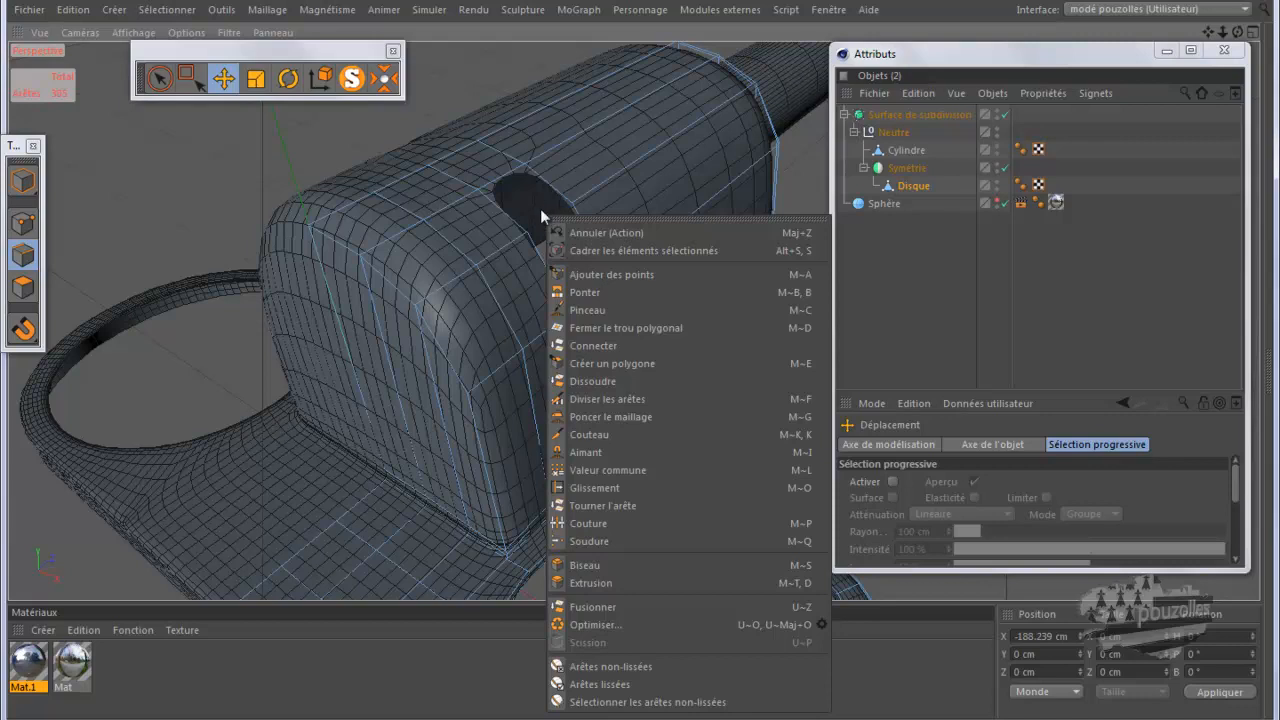
{"action": "left_click", "coordinate": [585, 293]}
{"action": "left_click_drag", "start_coordinate": [555, 191], "coordinate": [517, 220]}
{"action": "left_click_drag", "start_coordinate": [589, 242], "coordinate": [547, 269]}
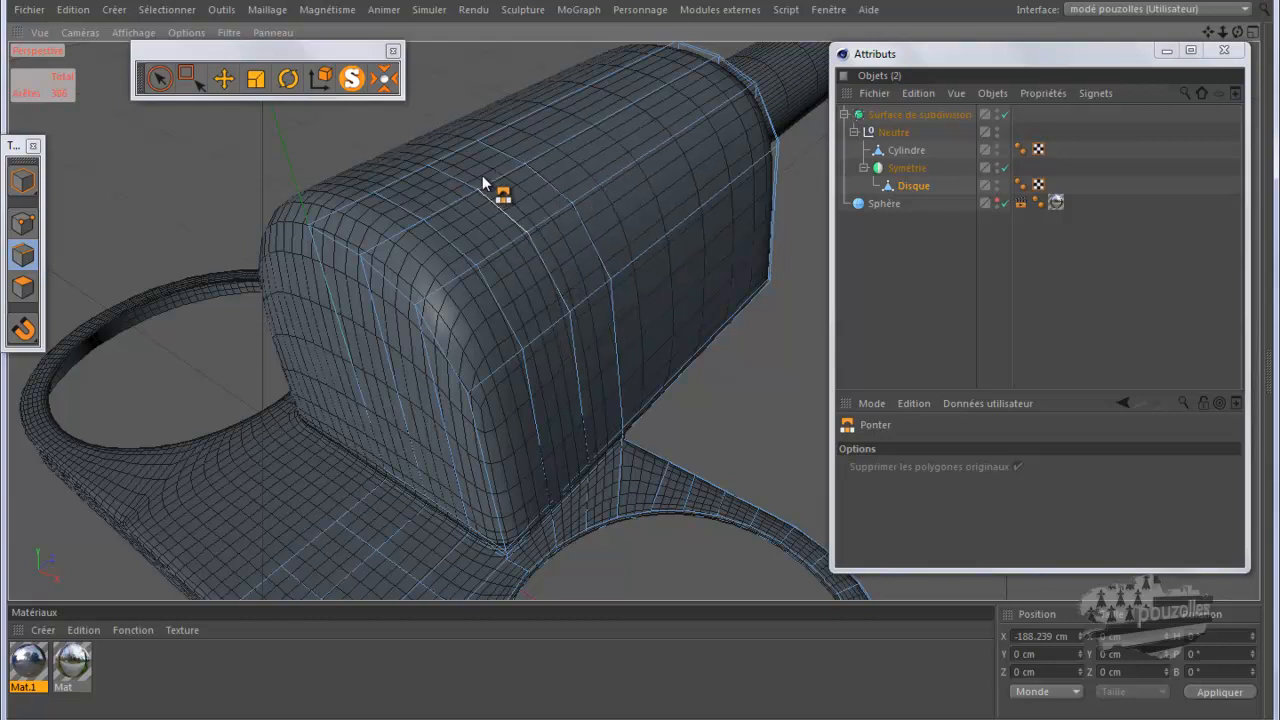
Try deleting the long lengthwise edge on the rear part of the body's upper corner, and undo the deletion
{"action": "key", "text": "e"}
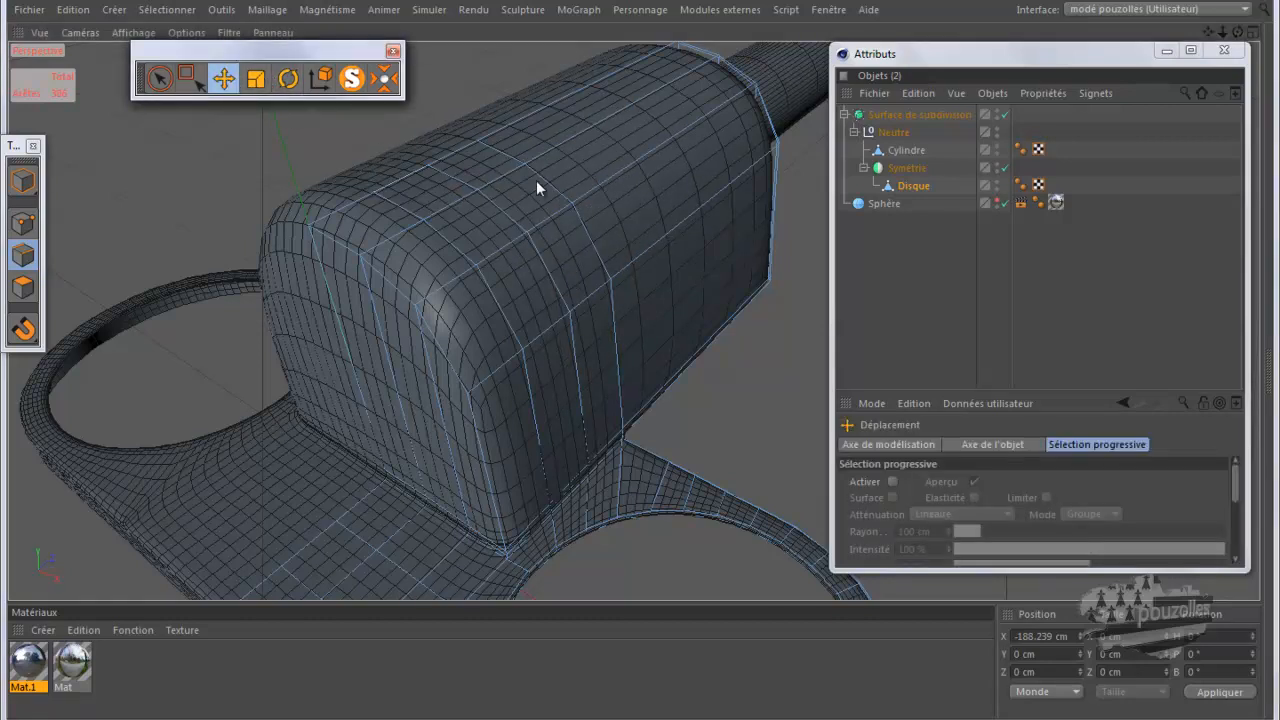
{"action": "left_click", "coordinate": [601, 190]}
{"action": "key", "text": "Delete"}
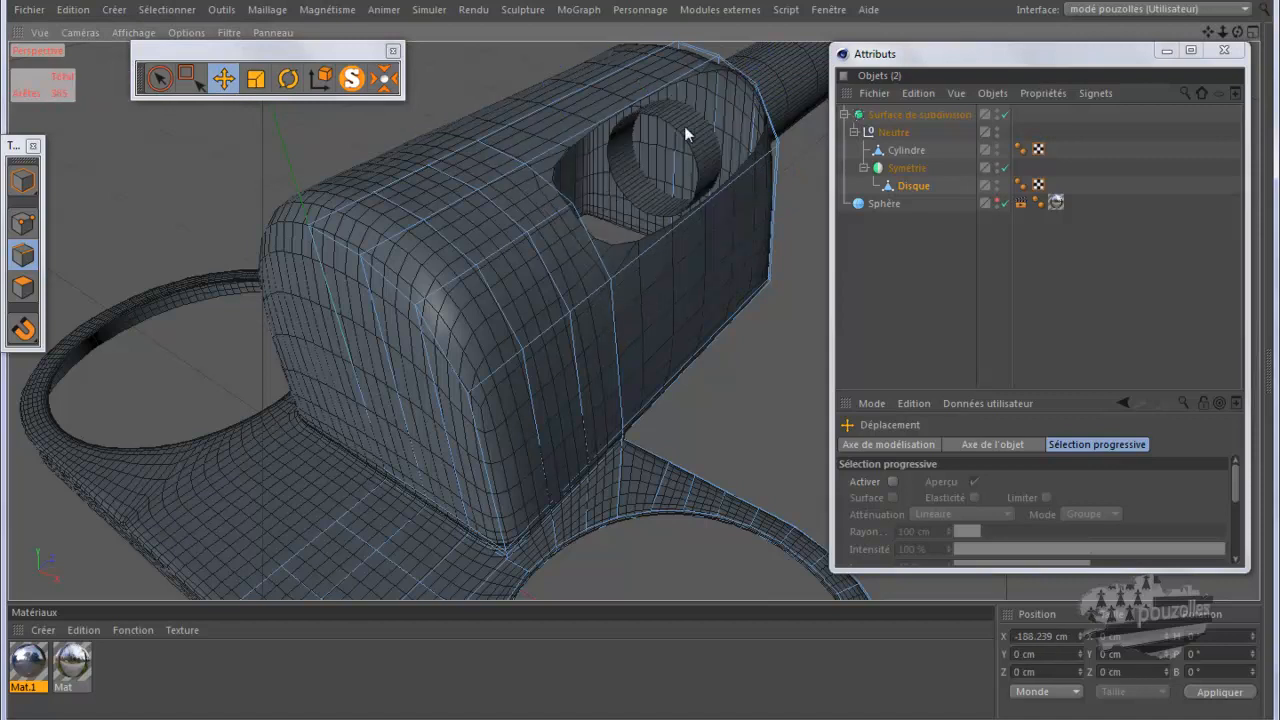
{"action": "left_click", "coordinate": [74, 10]}
{"action": "left_click", "coordinate": [97, 36]}
{"action": "left_click", "coordinate": [202, 158]}
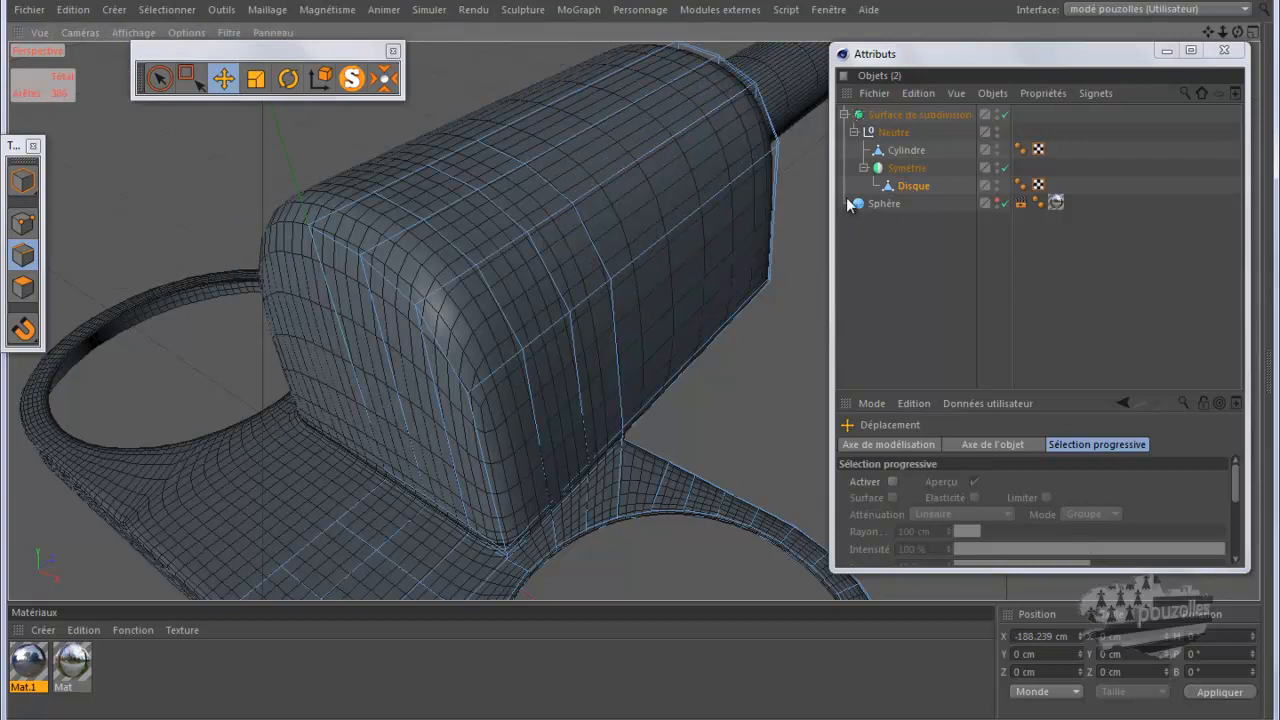
Render the view to examine the smoothing along the body's rebuilt upper corner
{"action": "key", "text": "ctrl+r"}
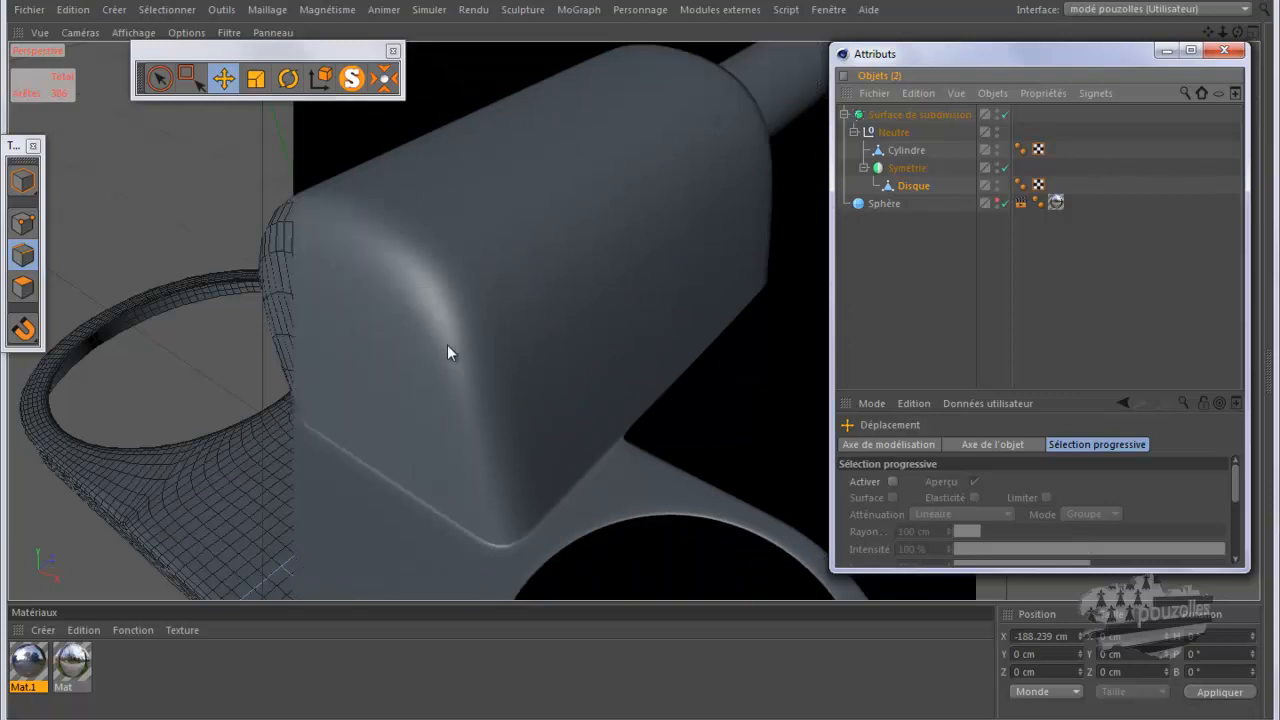
{"action": "scroll", "coordinate": [405, 315], "scroll_direction": "down", "scroll_amount": 4}
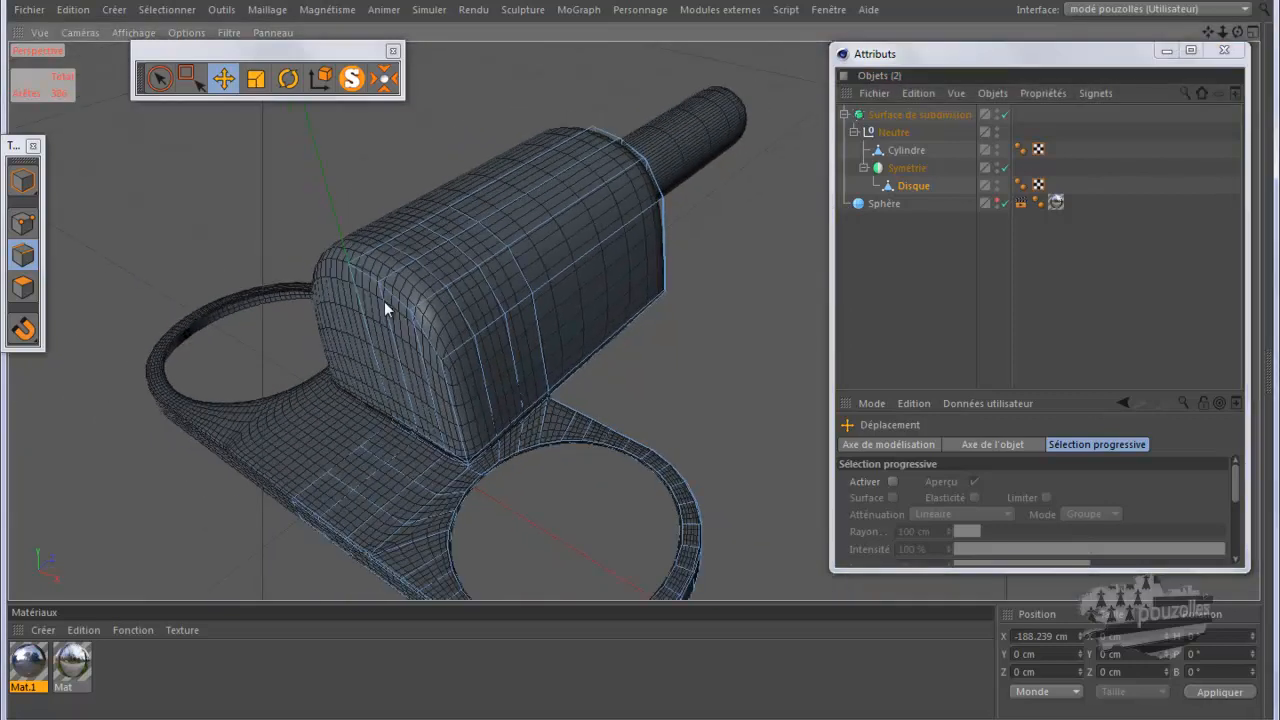
{"action": "left_click", "coordinate": [23, 224]}
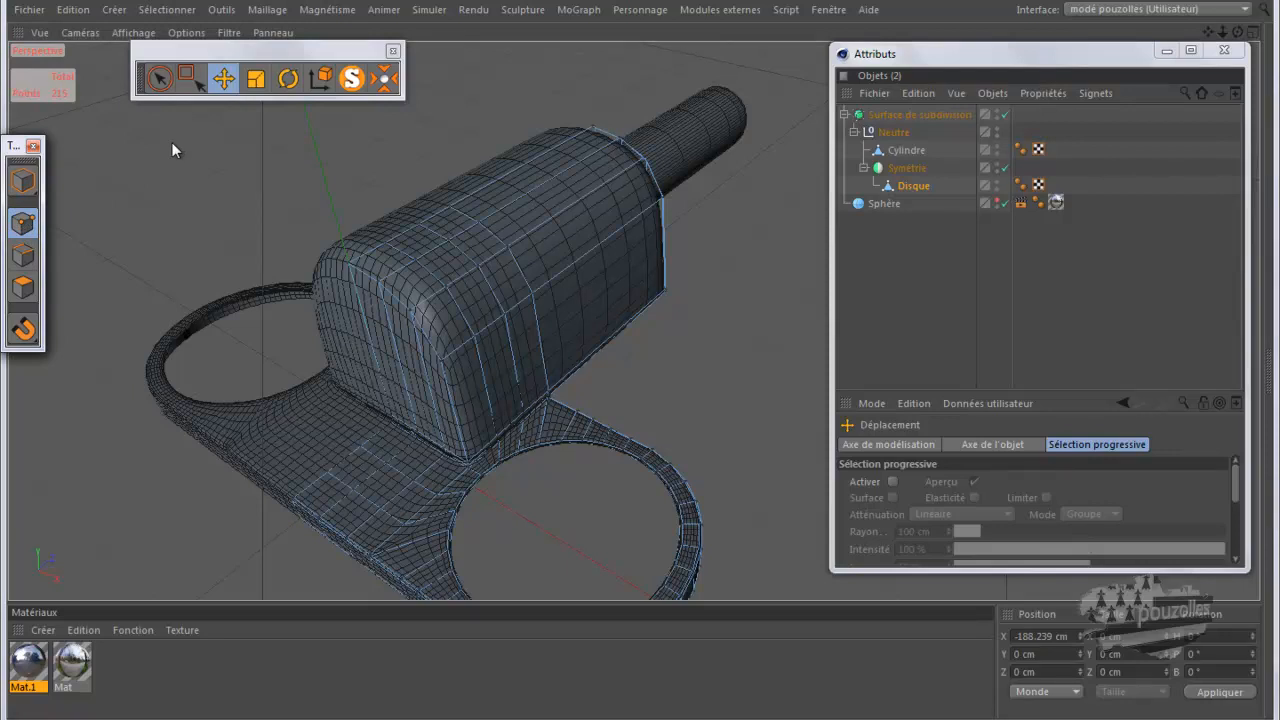
{"action": "right_click", "coordinate": [171, 142]}
{"action": "left_click", "coordinate": [207, 588]}
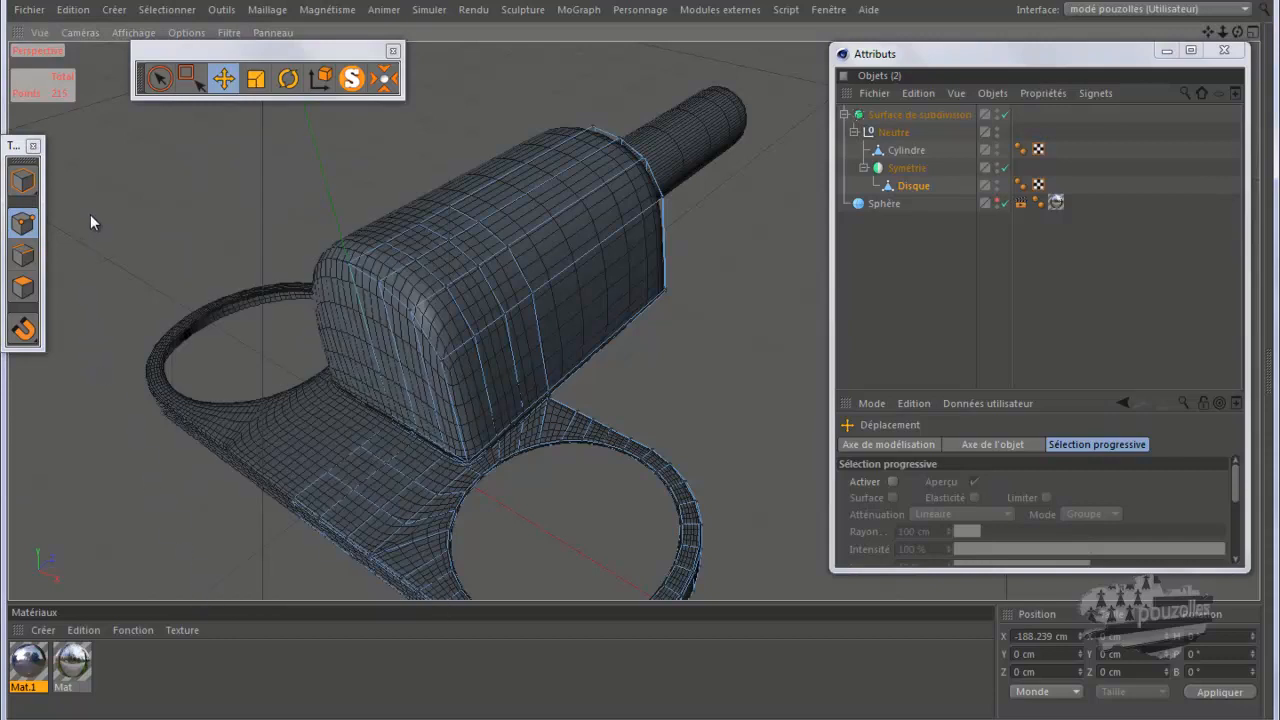
{"action": "left_click", "coordinate": [82, 35]}
{"action": "left_click", "coordinate": [86, 36]}
{"action": "right_click", "coordinate": [124, 147]}
{"action": "left_click", "coordinate": [171, 577]}
Turn off the subdivision surface and switch to edge editing on the body's base mesh
{"action": "left_click_drag", "start_coordinate": [1238, 33], "coordinate": [640, 361]}
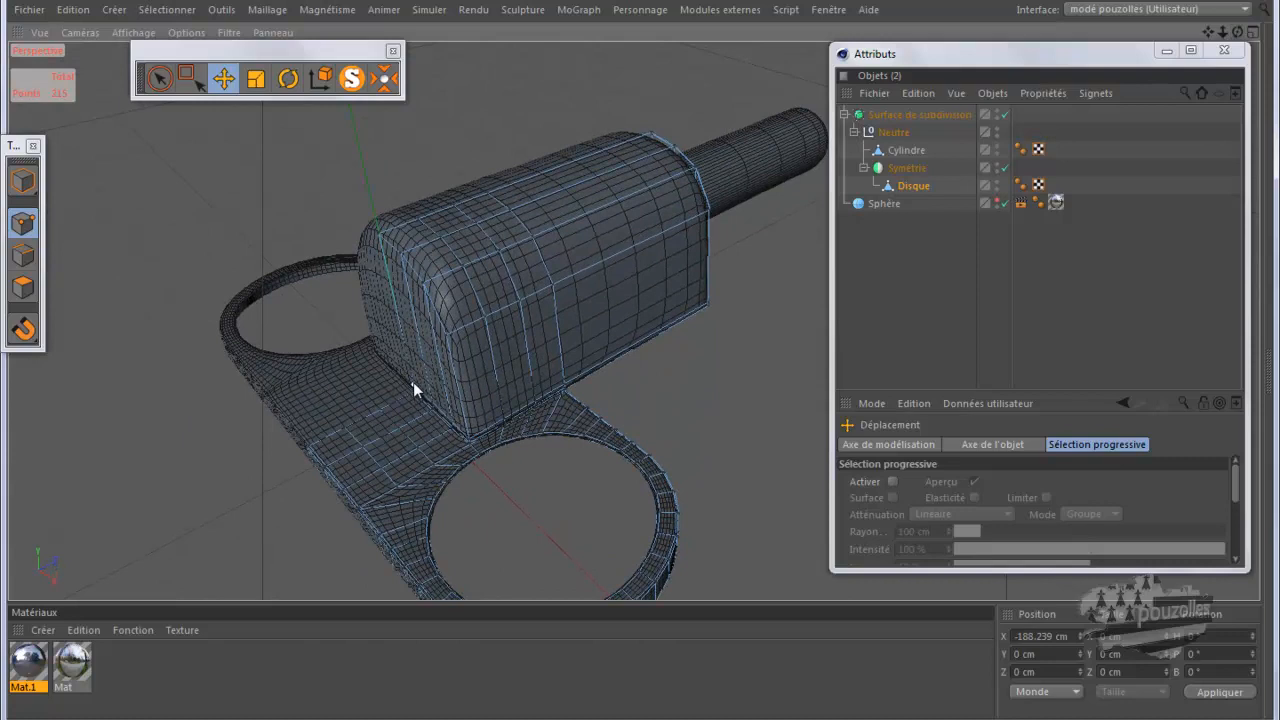
{"action": "scroll", "coordinate": [414, 401], "scroll_direction": "up", "scroll_amount": 6}
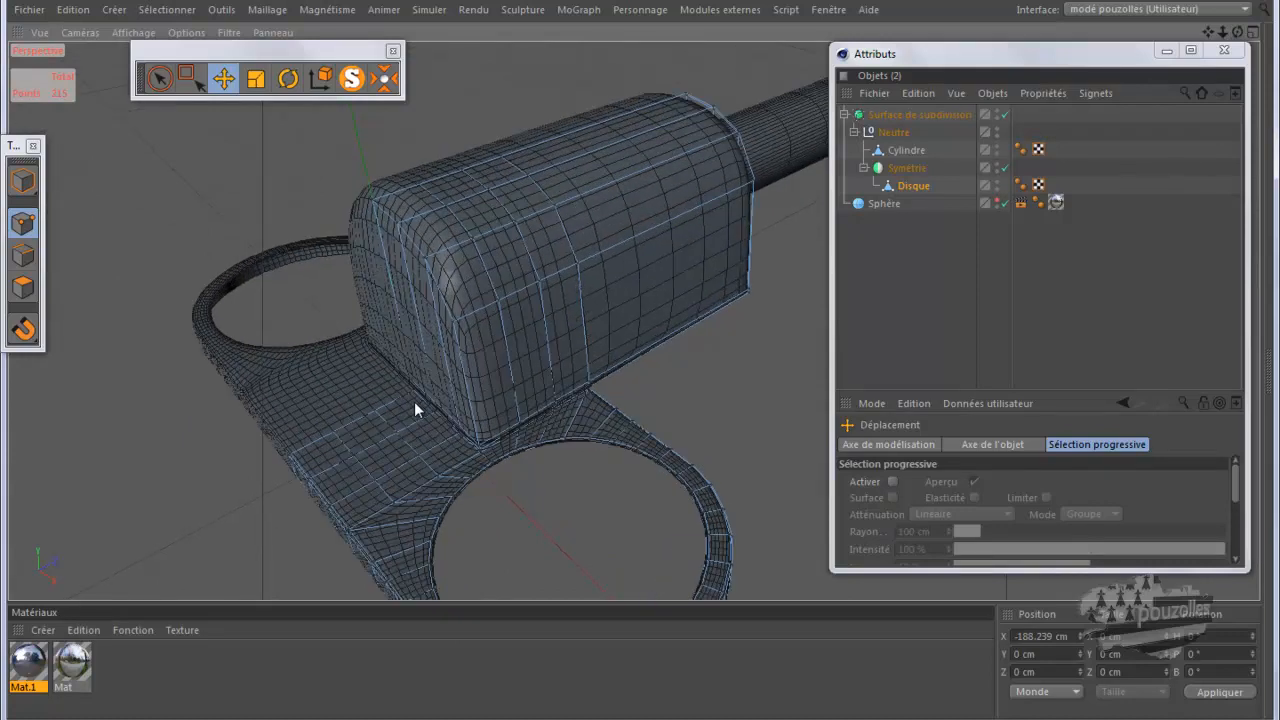
{"action": "left_click", "coordinate": [1005, 114]}
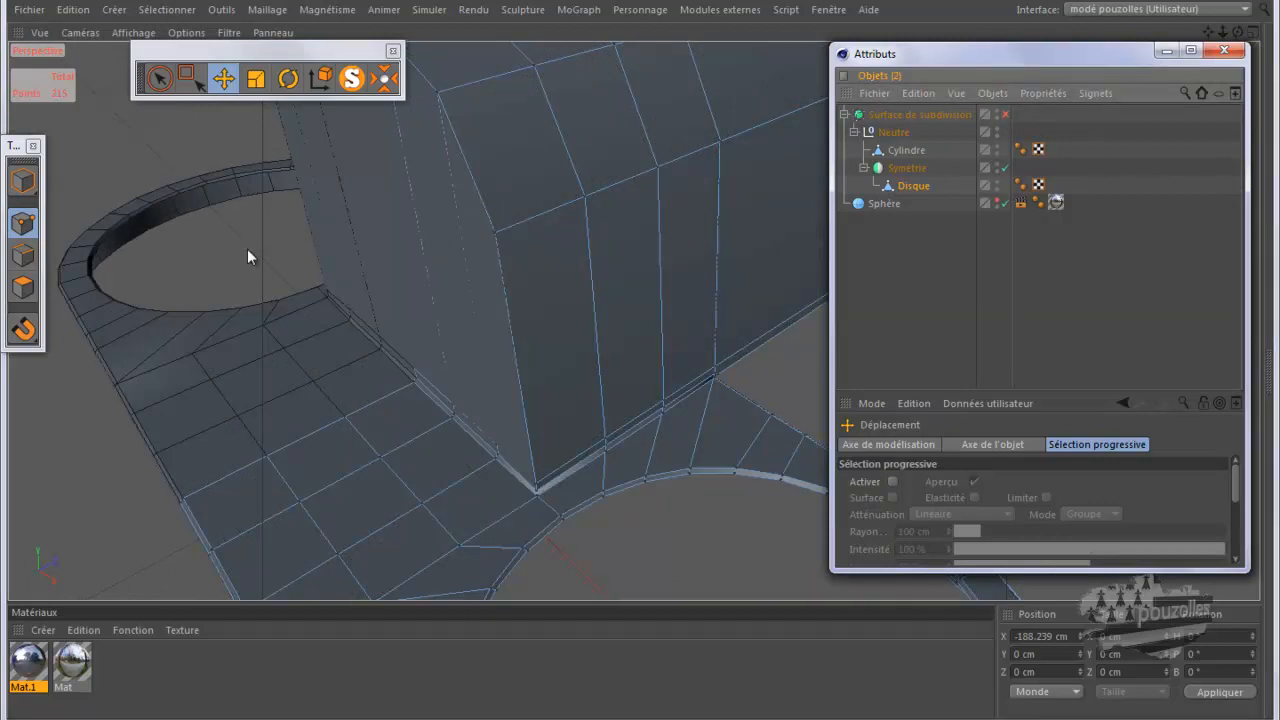
{"action": "left_click", "coordinate": [23, 255]}
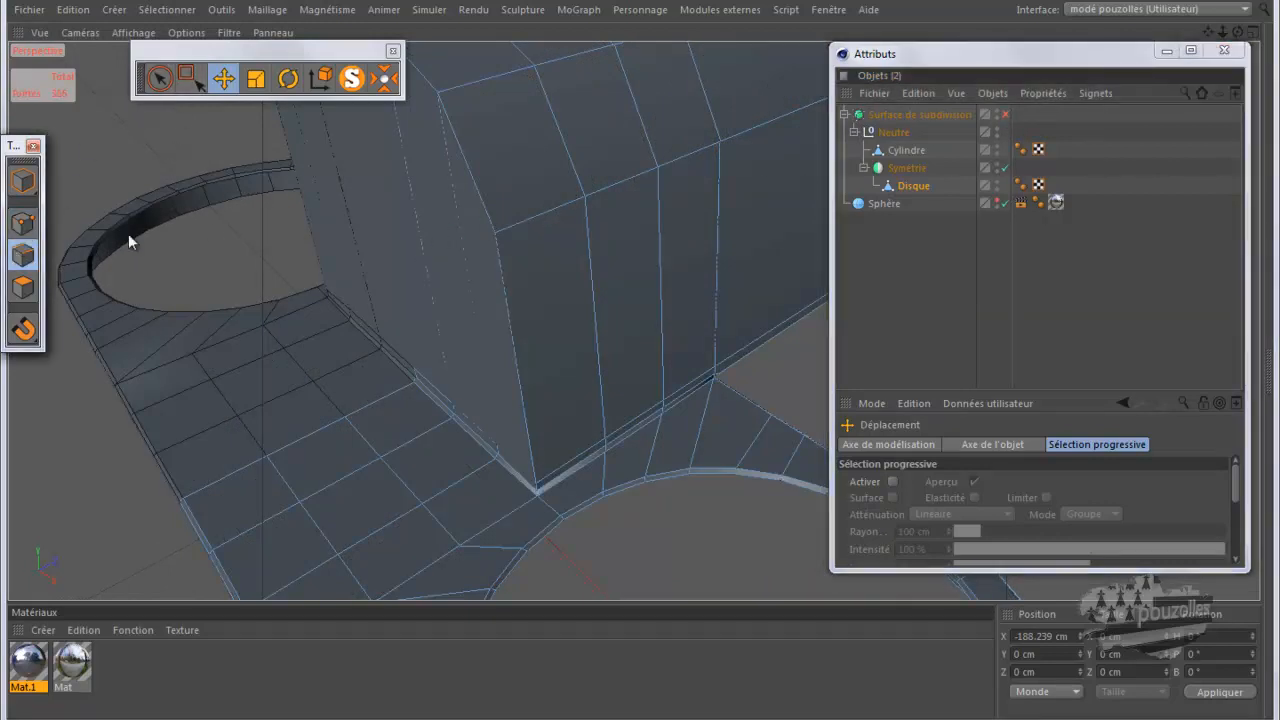
{"action": "left_click_drag", "start_coordinate": [1237, 33], "coordinate": [640, 361]}
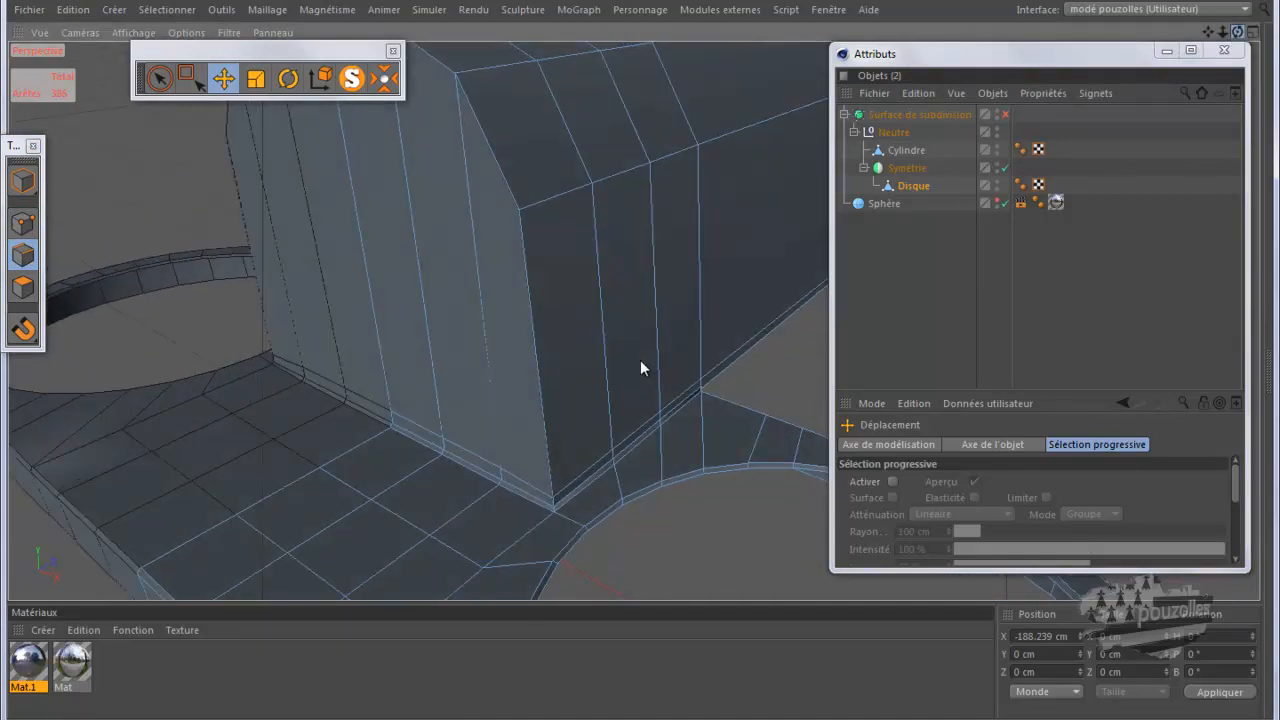
Move the front face's centre vertical edge, with its continuation into the base, forward to Z about -32.7 cm
{"action": "left_click", "coordinate": [378, 343]}
{"action": "left_click", "coordinate": [393, 430]}
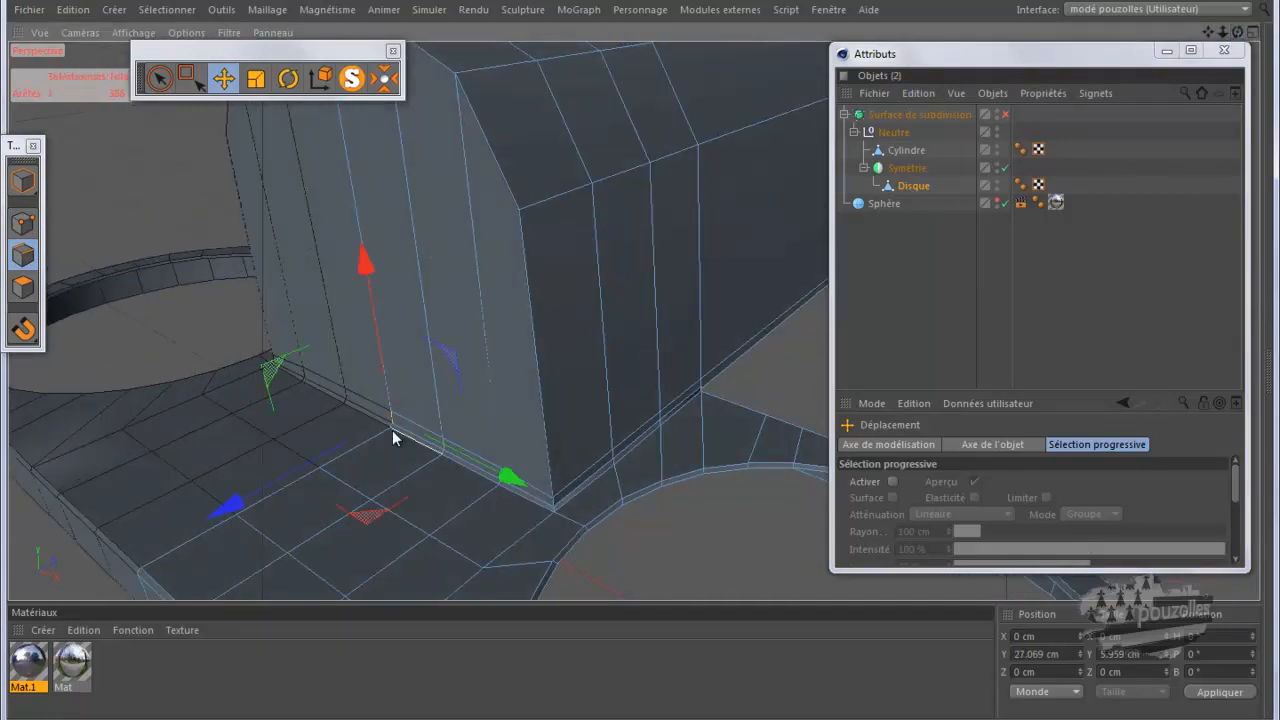
{"action": "left_click", "coordinate": [374, 437]}
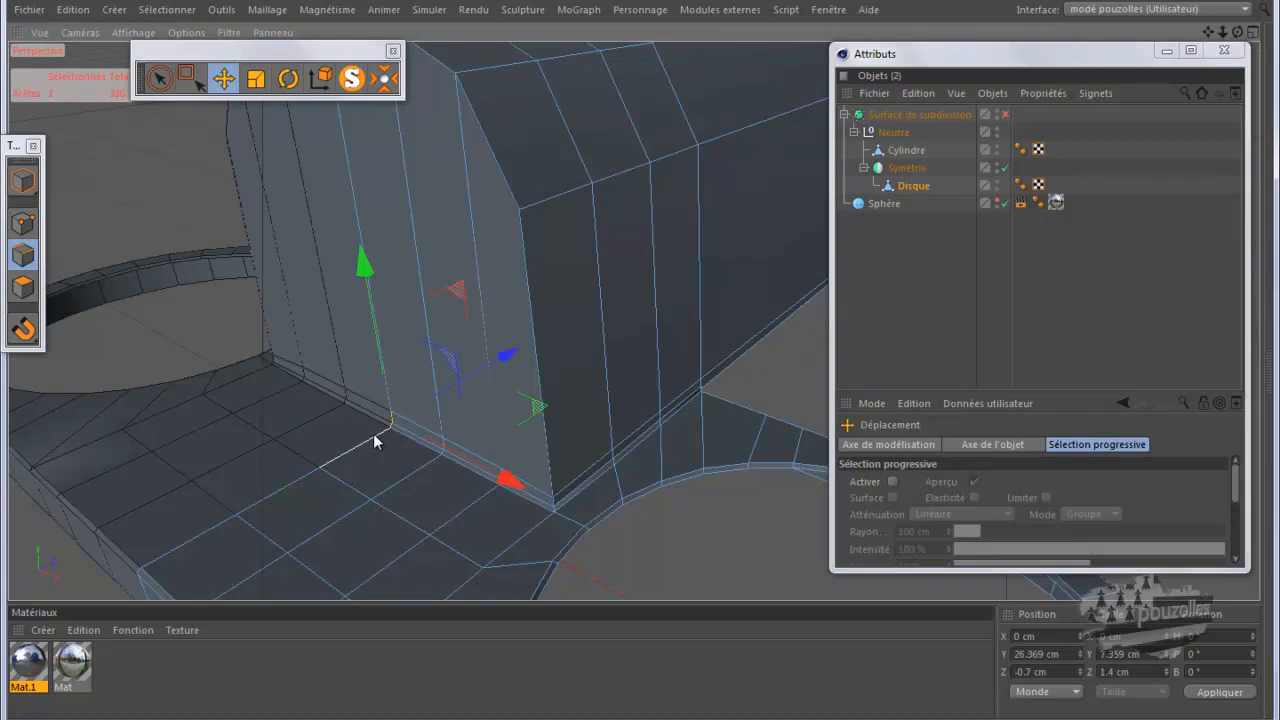
{"action": "left_click", "coordinate": [378, 308]}
{"action": "left_click_drag", "start_coordinate": [450, 218], "coordinate": [416, 236]}
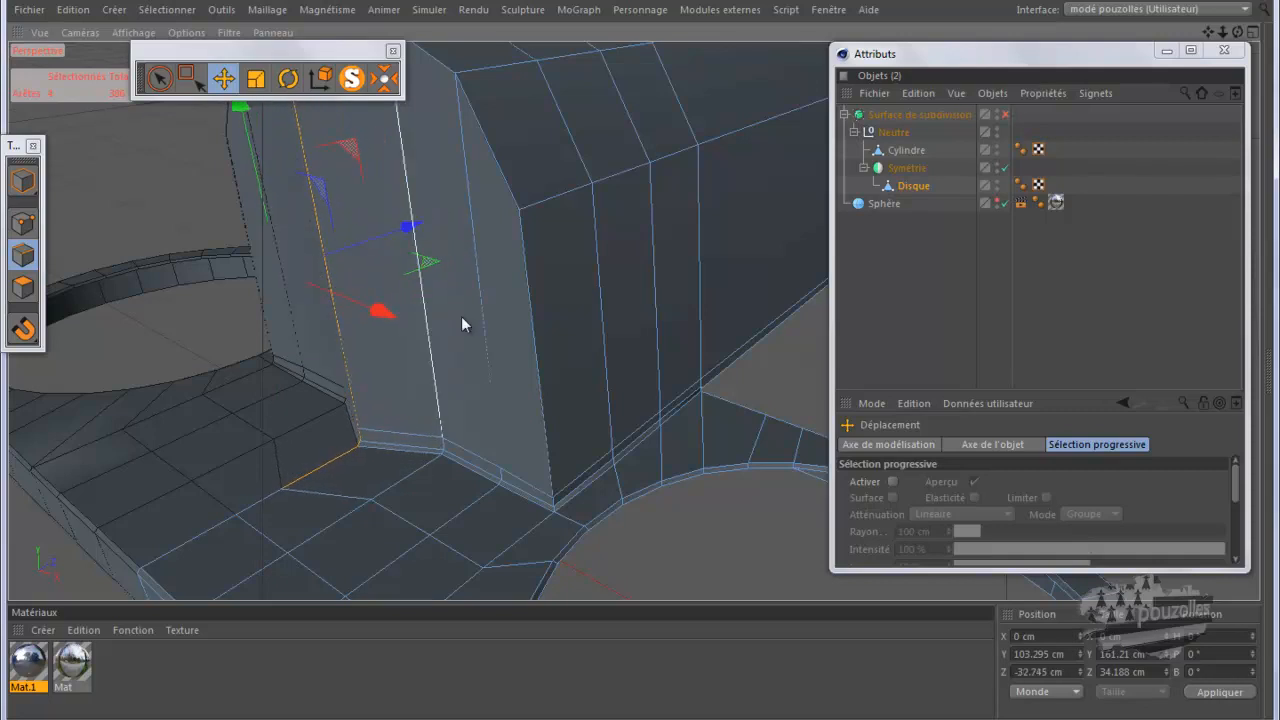
Move the next two vertical front edges, with their base continuations, forward to Z about -27.8 cm and -21.9 cm
{"action": "left_click", "coordinate": [426, 470]}
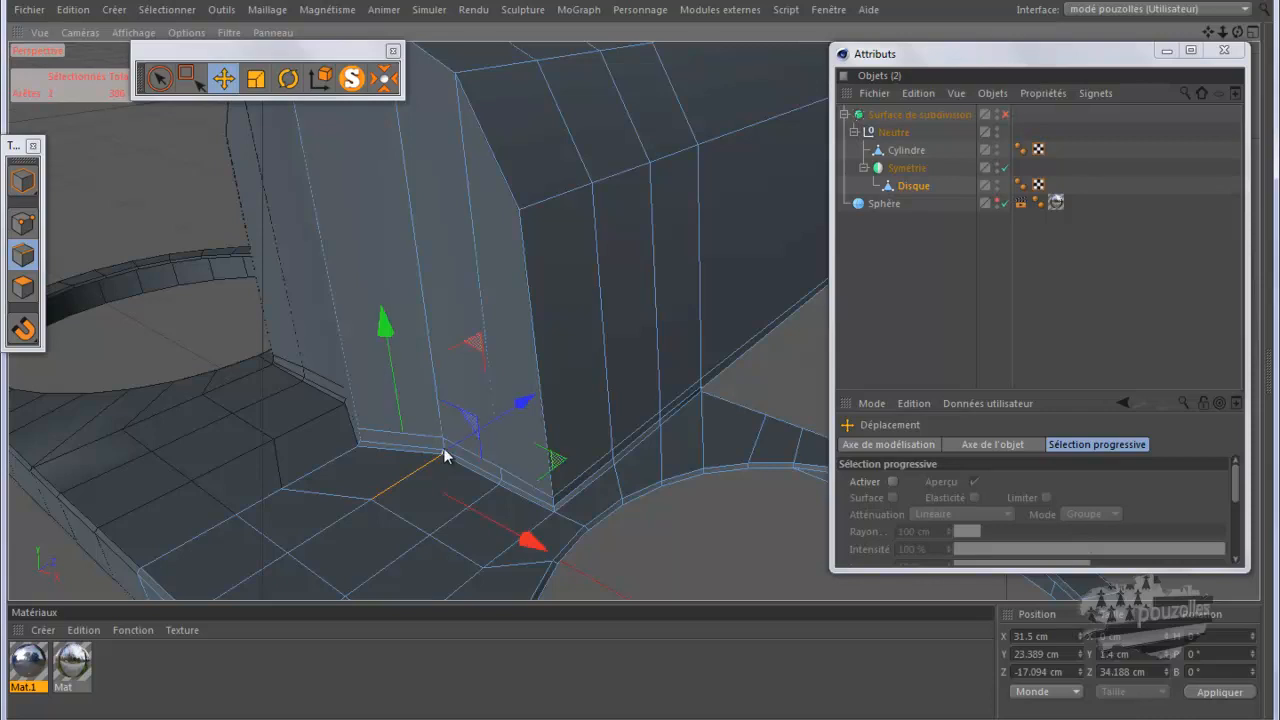
{"action": "left_click", "coordinate": [442, 429], "text": "shift"}
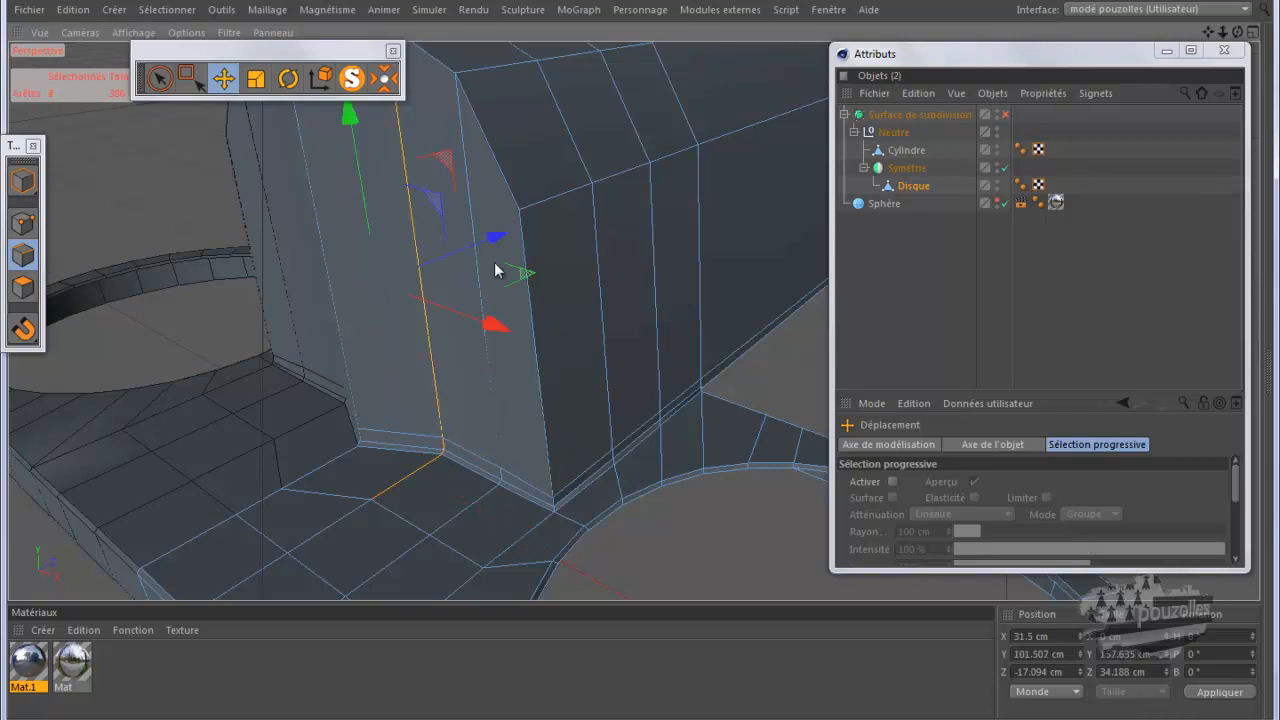
{"action": "left_click_drag", "start_coordinate": [495, 239], "coordinate": [473, 265]}
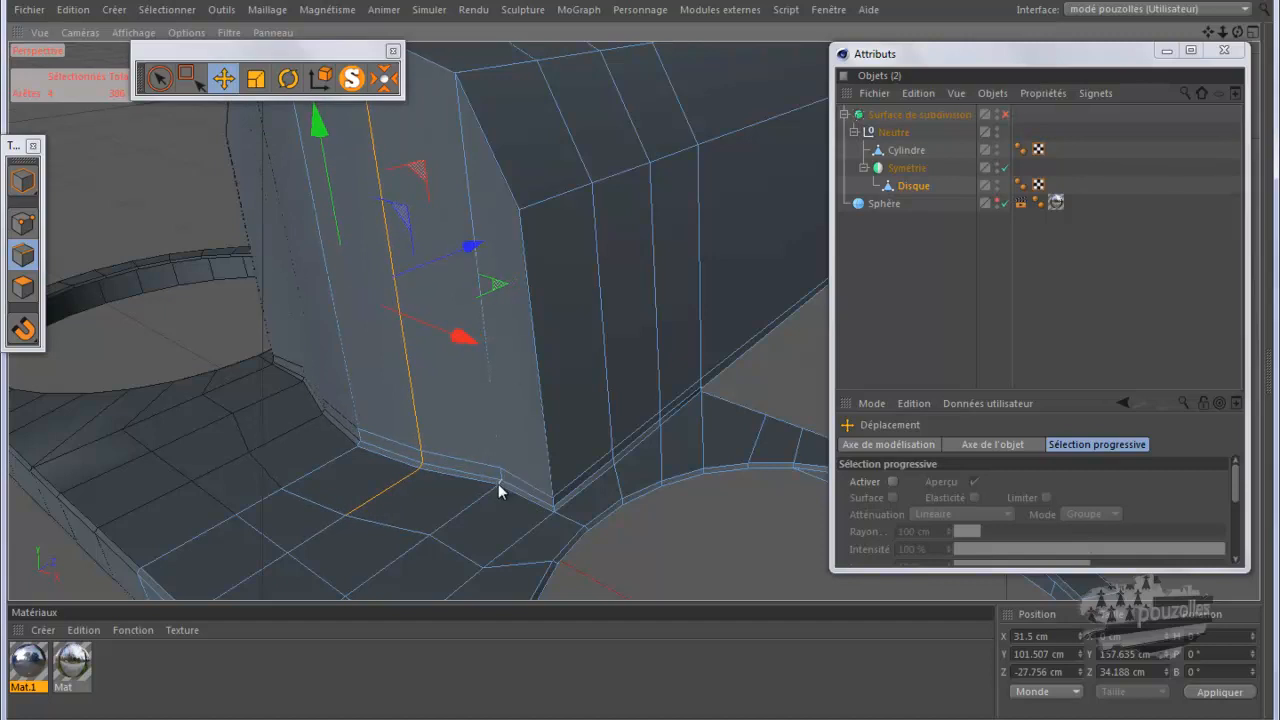
{"action": "left_click", "coordinate": [481, 502]}
{"action": "left_click", "coordinate": [502, 484]}
{"action": "left_click", "coordinate": [491, 426], "text": "shift"}
{"action": "left_click_drag", "start_coordinate": [539, 274], "coordinate": [537, 280]}
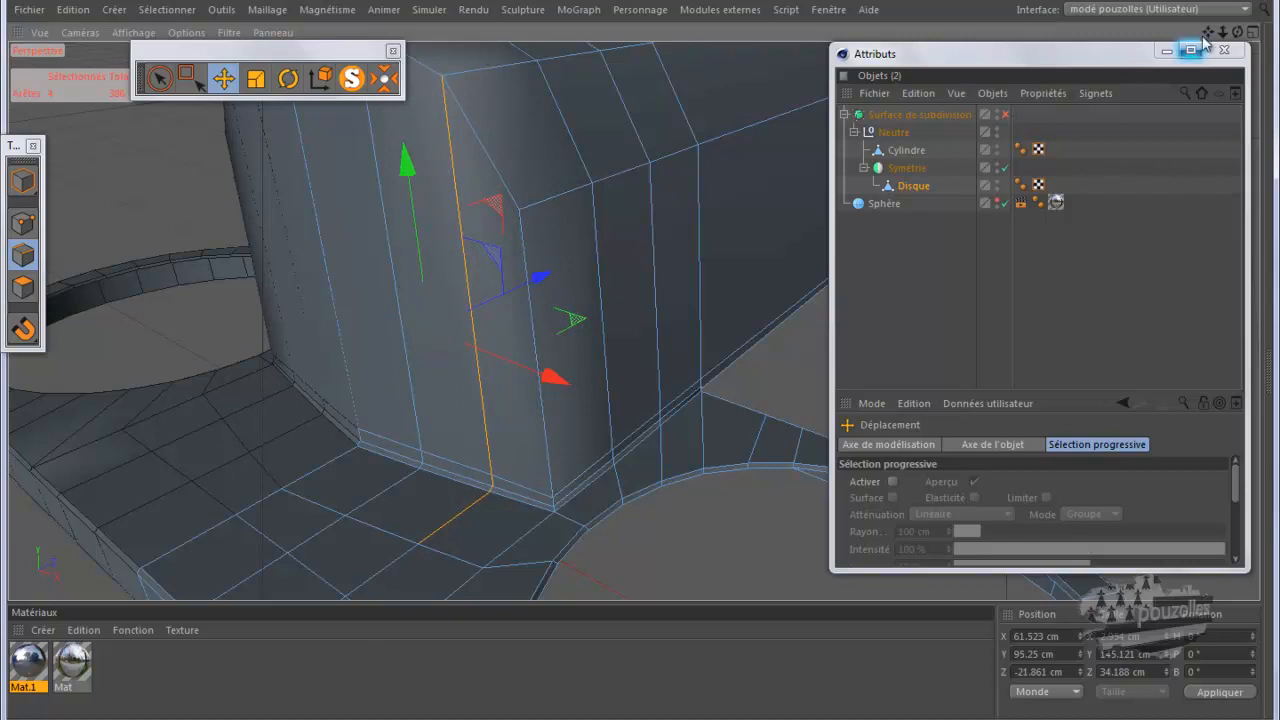
Undo the forward moves of the three vertical front edges and clear the edge selection
{"action": "left_click_drag", "start_coordinate": [1237, 32], "coordinate": [637, 359]}
{"action": "left_click", "coordinate": [73, 10]}
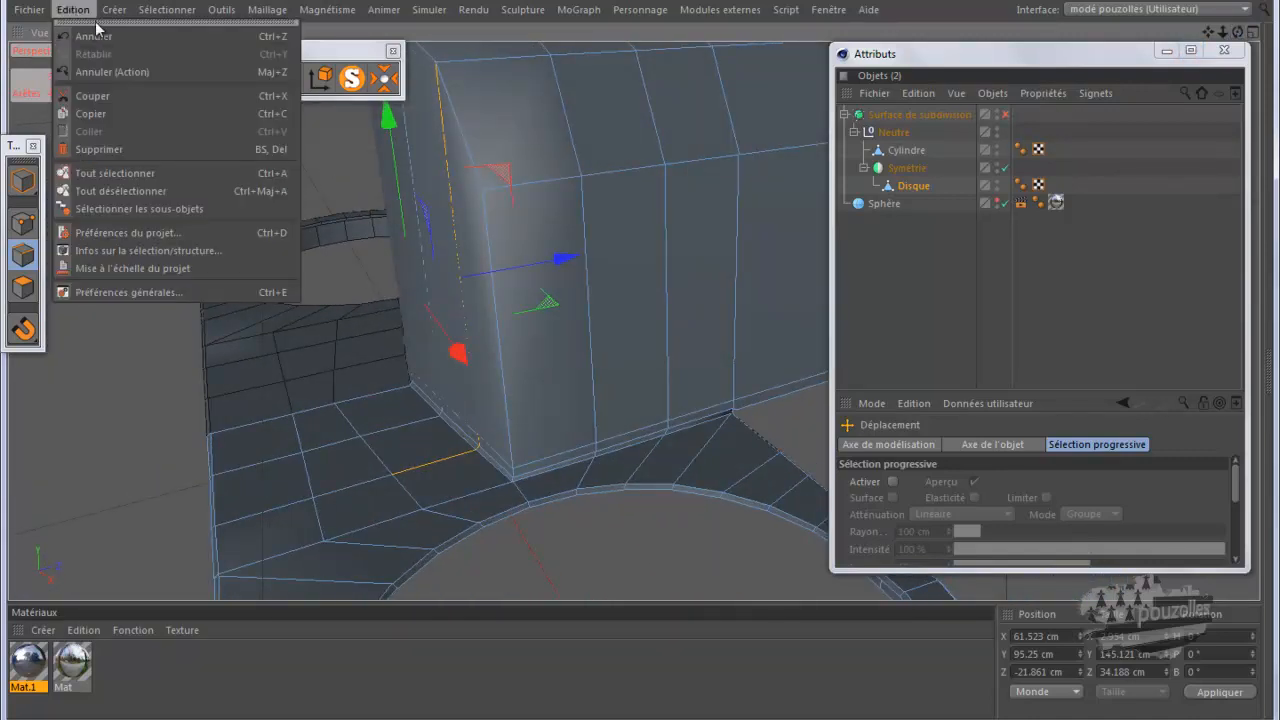
{"action": "left_click", "coordinate": [95, 22]}
{"action": "left_click", "coordinate": [97, 37]}
{"action": "left_click", "coordinate": [97, 37]}
{"action": "left_click", "coordinate": [97, 37]}
{"action": "left_click", "coordinate": [97, 37]}
{"action": "left_click", "coordinate": [97, 37]}
{"action": "left_click", "coordinate": [97, 37]}
{"action": "left_click", "coordinate": [97, 37]}
{"action": "left_click", "coordinate": [97, 37]}
{"action": "left_click", "coordinate": [96, 38]}
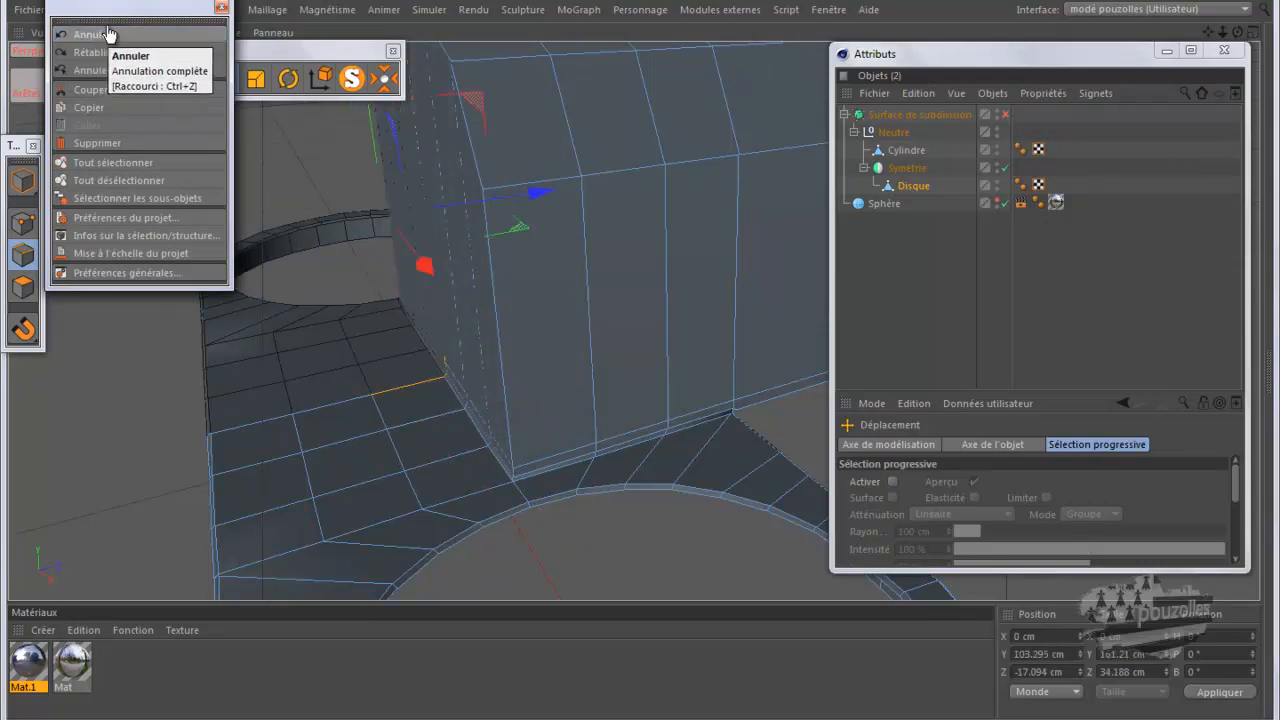
{"action": "left_click", "coordinate": [220, 10]}
{"action": "left_click", "coordinate": [147, 216]}
Hide the subdivision surface object and its contents in the viewport
{"action": "right_click_drag", "start_coordinate": [123, 250], "coordinate": [82, 303], "text": "alt"}
{"action": "scroll", "coordinate": [80, 302], "scroll_direction": "down", "scroll_amount": 2}
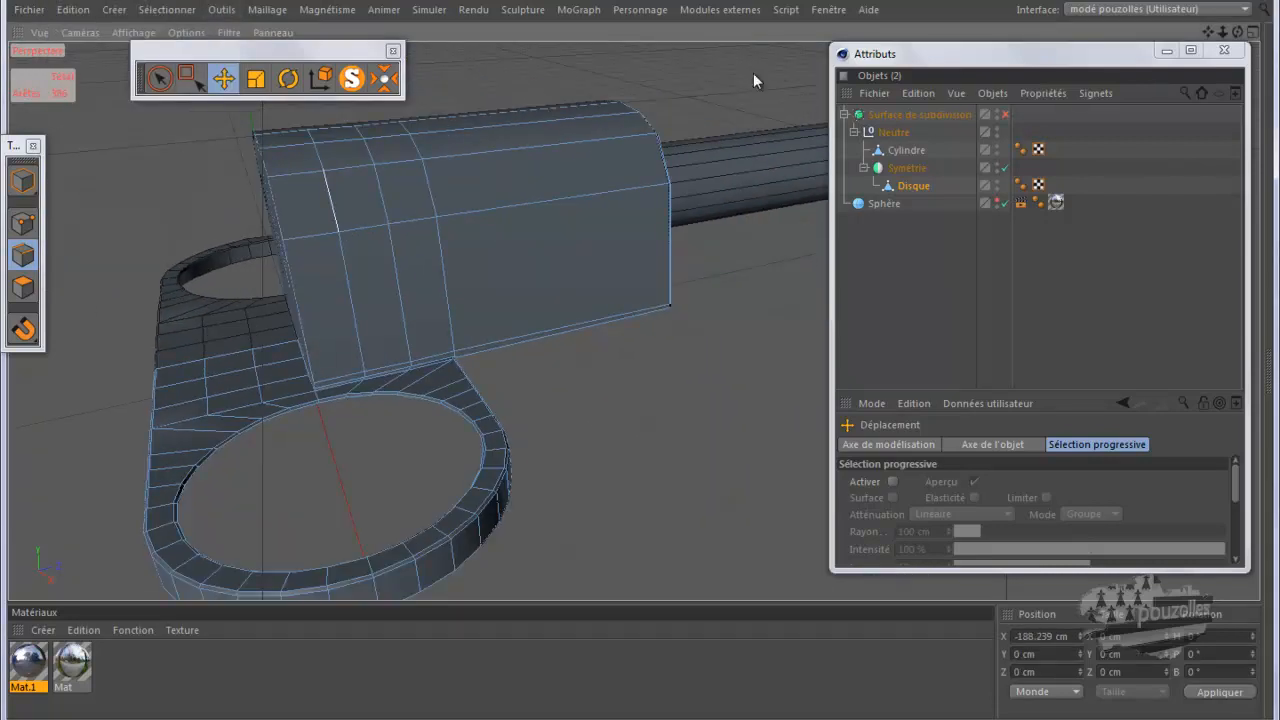
{"action": "left_click_drag", "start_coordinate": [1208, 32], "coordinate": [554, 332]}
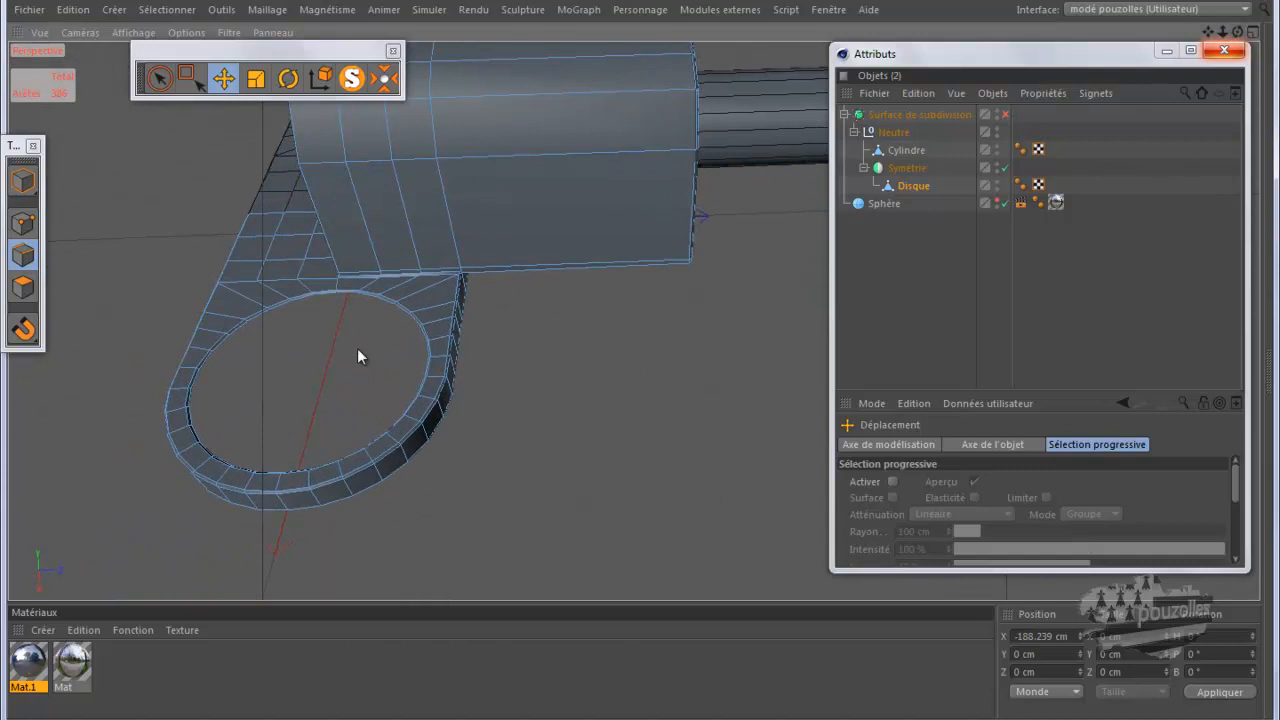
{"action": "left_click", "coordinate": [997, 114]}
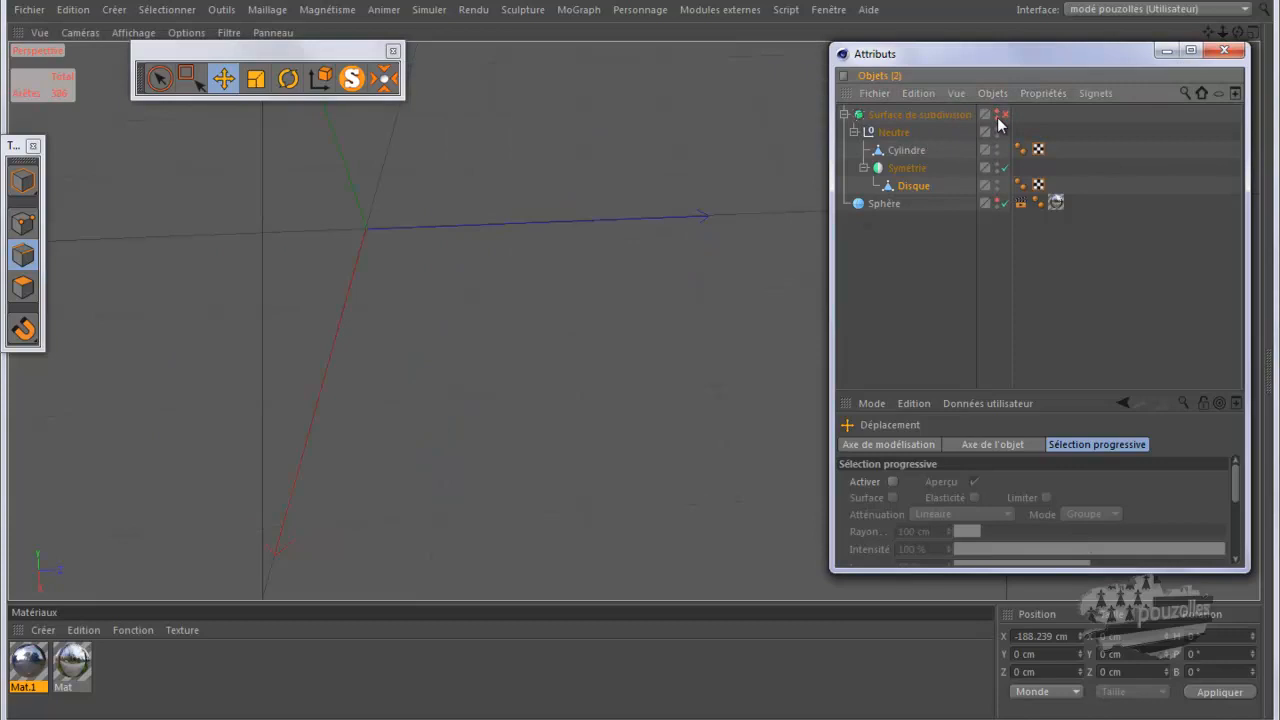
Add a new Disc (Disque) primitive and show it in the Top view
{"action": "left_click", "coordinate": [114, 10]}
{"action": "mouse_move", "coordinate": [133, 37]}
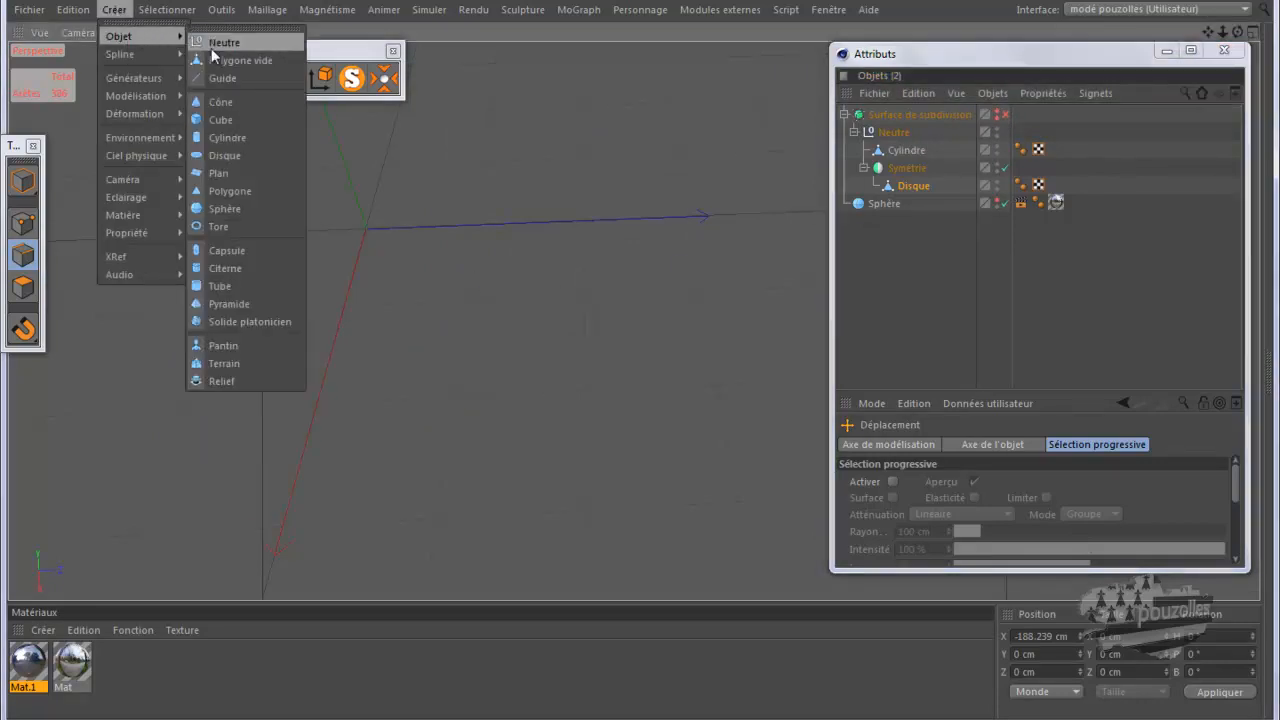
{"action": "left_click", "coordinate": [230, 155]}
{"action": "middle_click", "coordinate": [395, 244]}
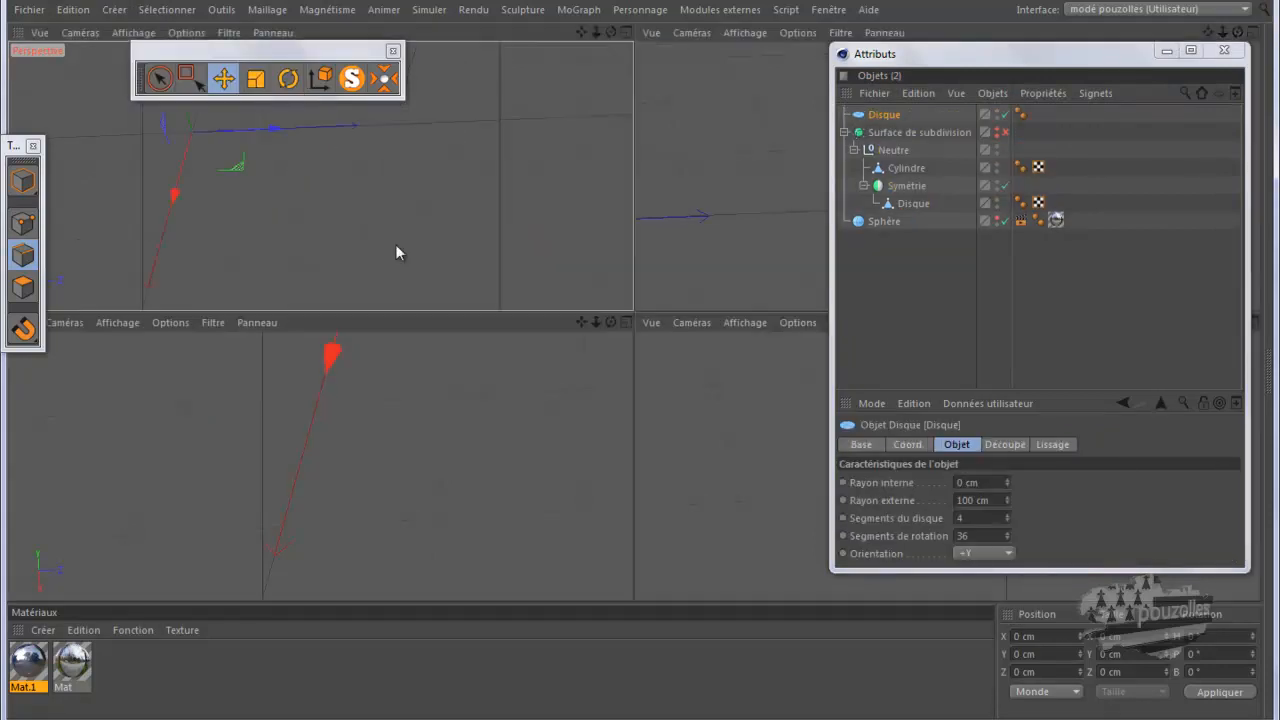
{"action": "middle_click", "coordinate": [650, 240]}
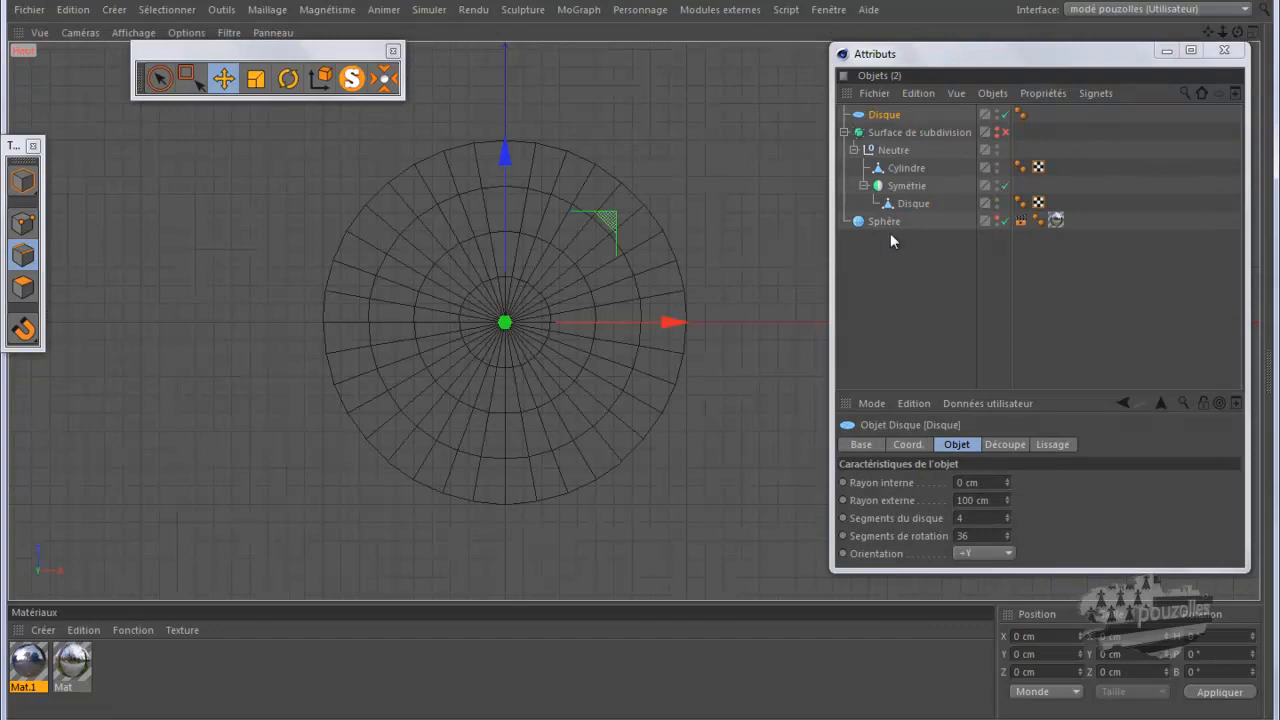
{"action": "left_click", "coordinate": [888, 115]}
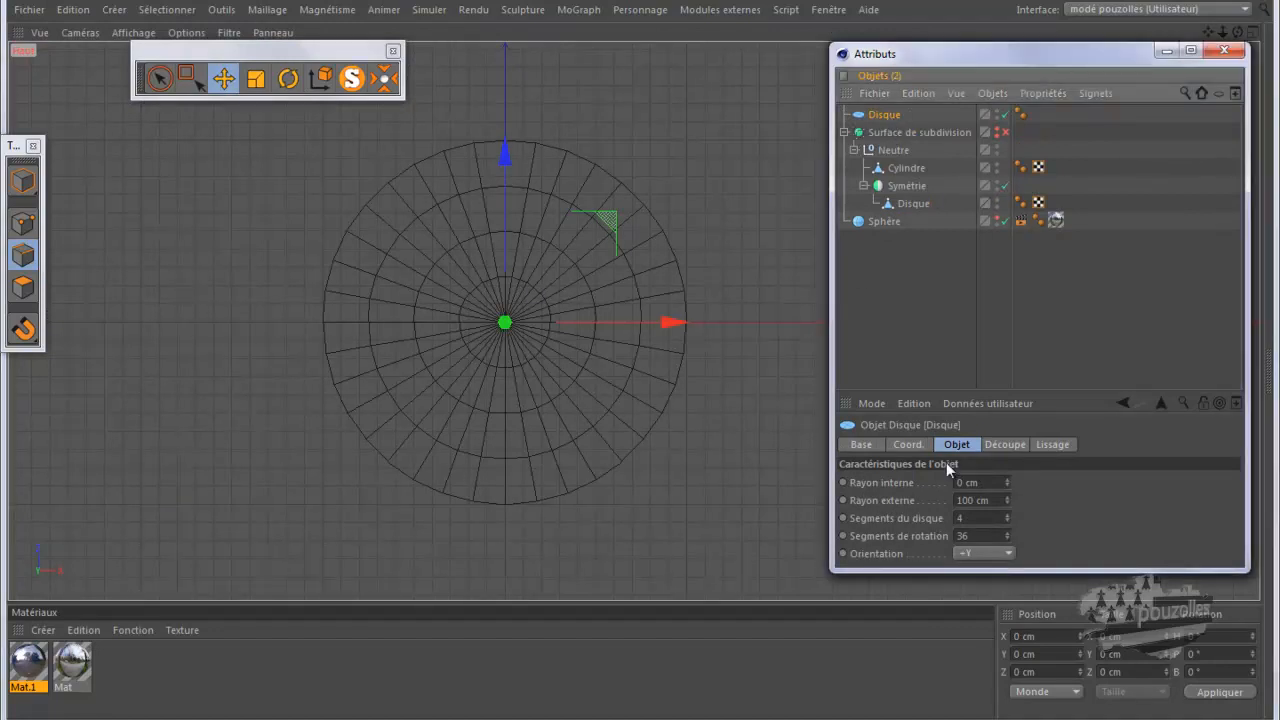
Set the new disc to 1 disc segment and 20 rotation segments
{"action": "left_click", "coordinate": [1010, 521]}
{"action": "left_click", "coordinate": [1010, 521]}
{"action": "left_click", "coordinate": [1010, 521]}
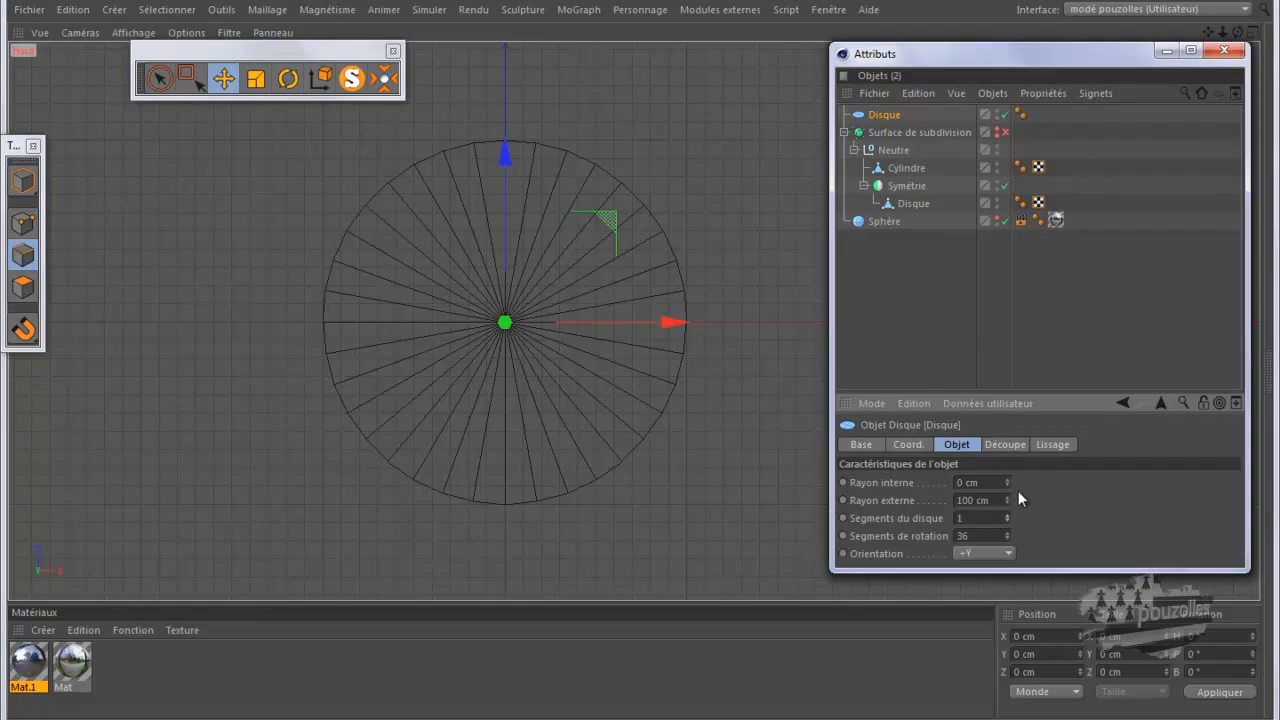
{"action": "double_click", "coordinate": [981, 535]}
{"action": "type", "text": "20"}
{"action": "key", "text": "Return"}
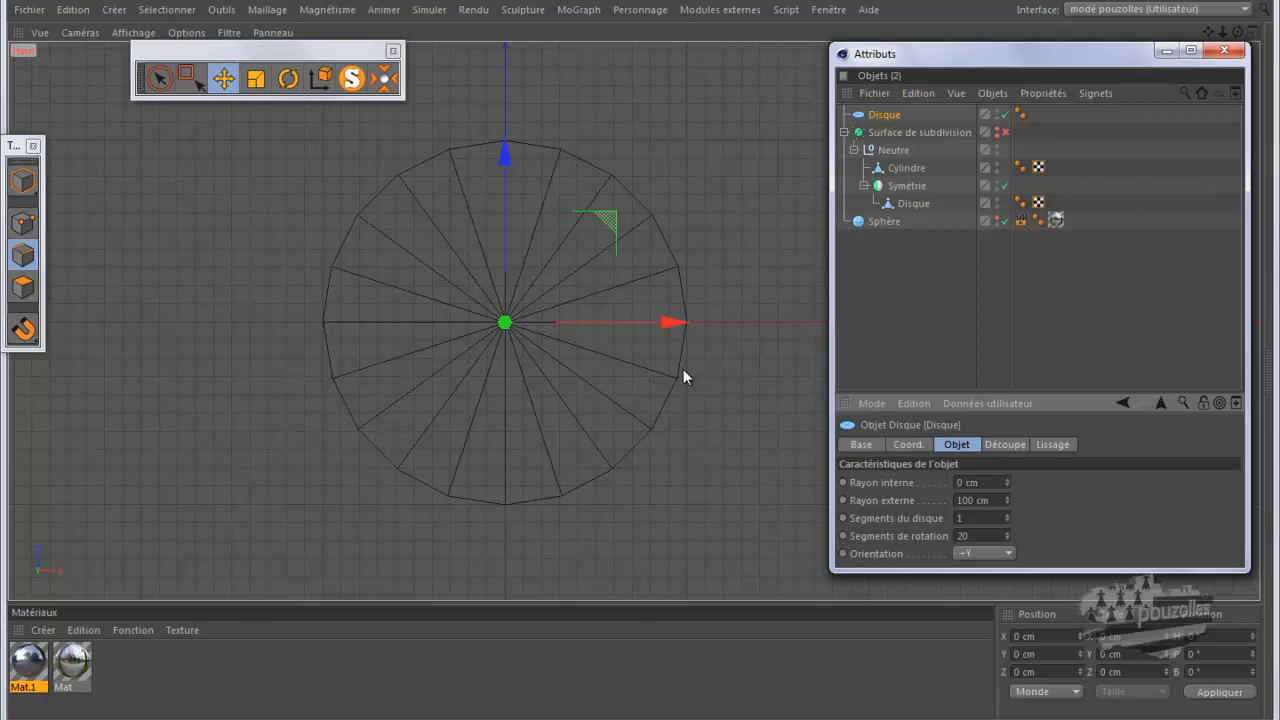
Make the new disc editable and delete its centre point, keeping only the points of its outline
{"action": "scroll", "coordinate": [397, 340], "scroll_direction": "down", "scroll_amount": 10}
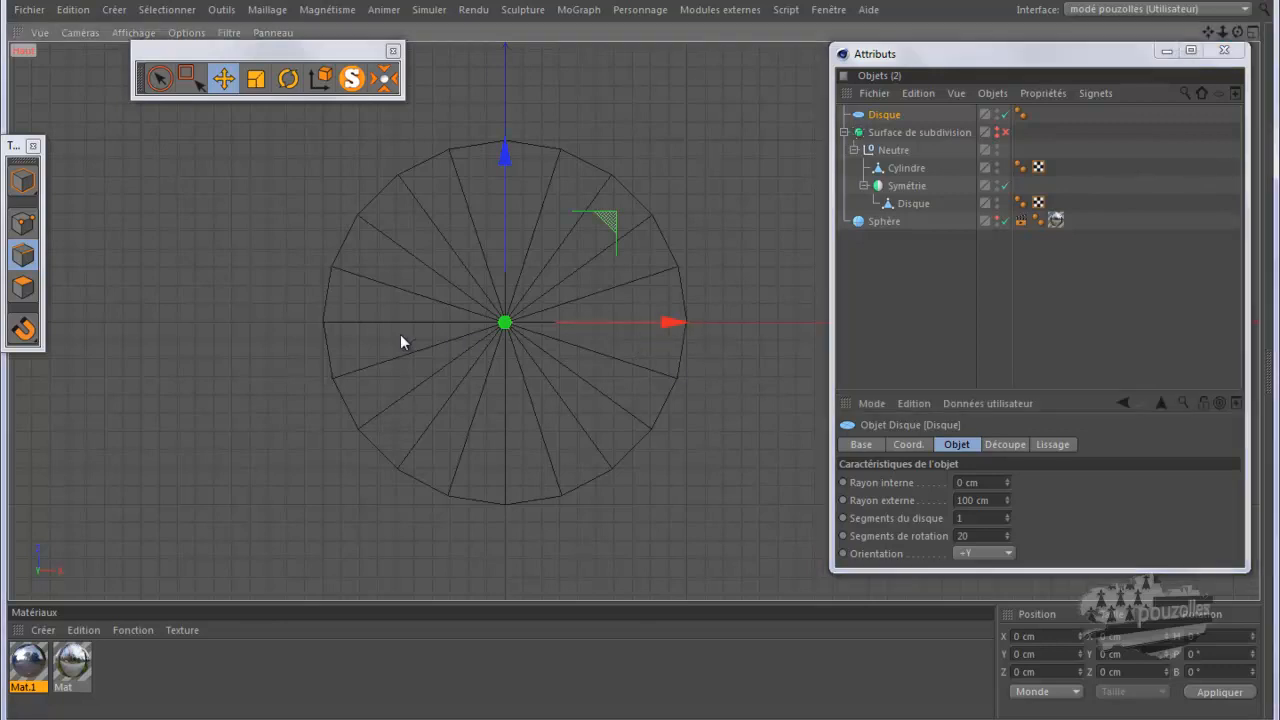
{"action": "scroll", "coordinate": [397, 340], "scroll_direction": "down", "scroll_amount": 4}
{"action": "scroll", "coordinate": [405, 342], "scroll_direction": "down", "scroll_amount": 1}
{"action": "scroll", "coordinate": [405, 342], "scroll_direction": "down", "scroll_amount": 1}
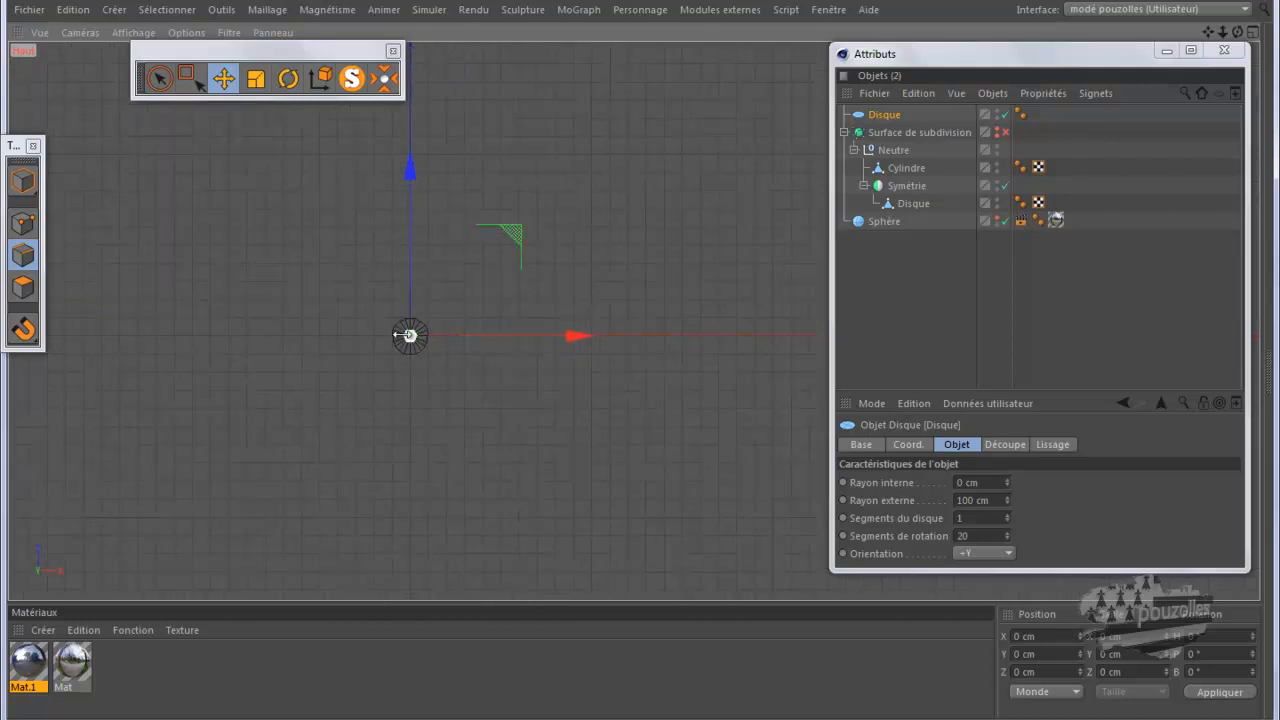
{"action": "scroll", "coordinate": [400, 340], "scroll_direction": "up", "scroll_amount": 3}
{"action": "scroll", "coordinate": [414, 327], "scroll_direction": "up", "scroll_amount": 5}
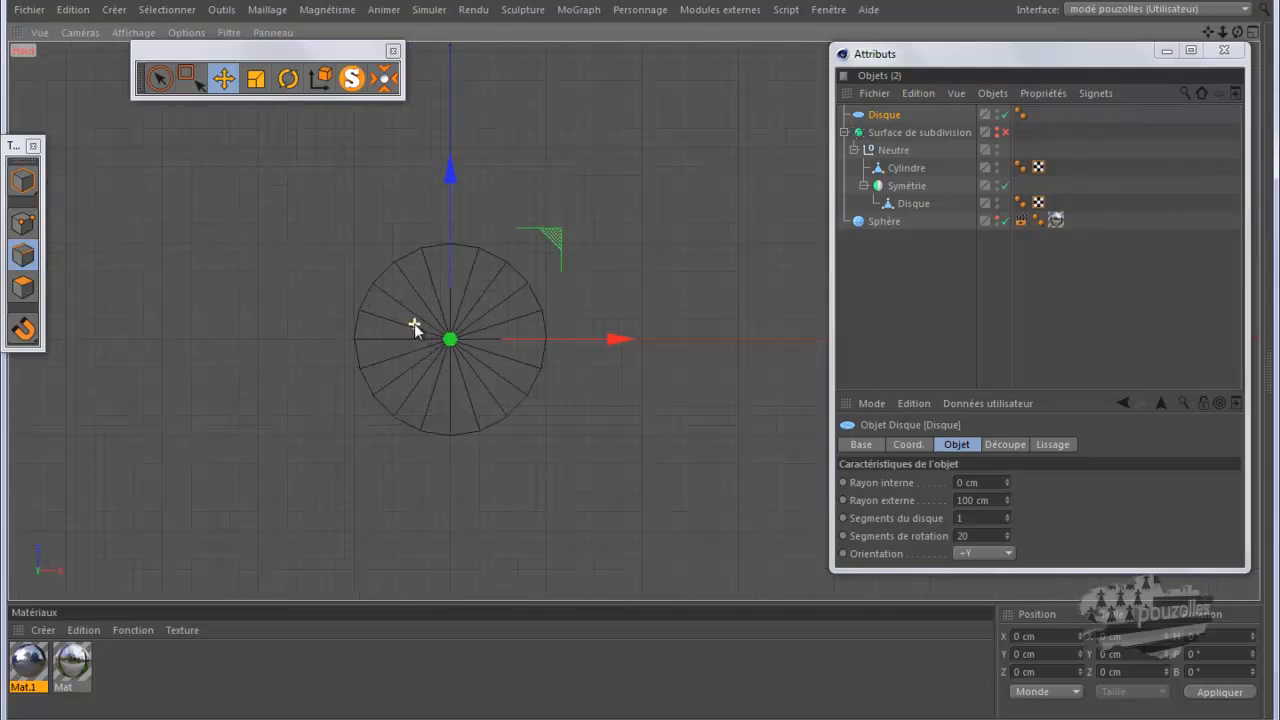
{"action": "scroll", "coordinate": [414, 323], "scroll_direction": "up", "scroll_amount": 3}
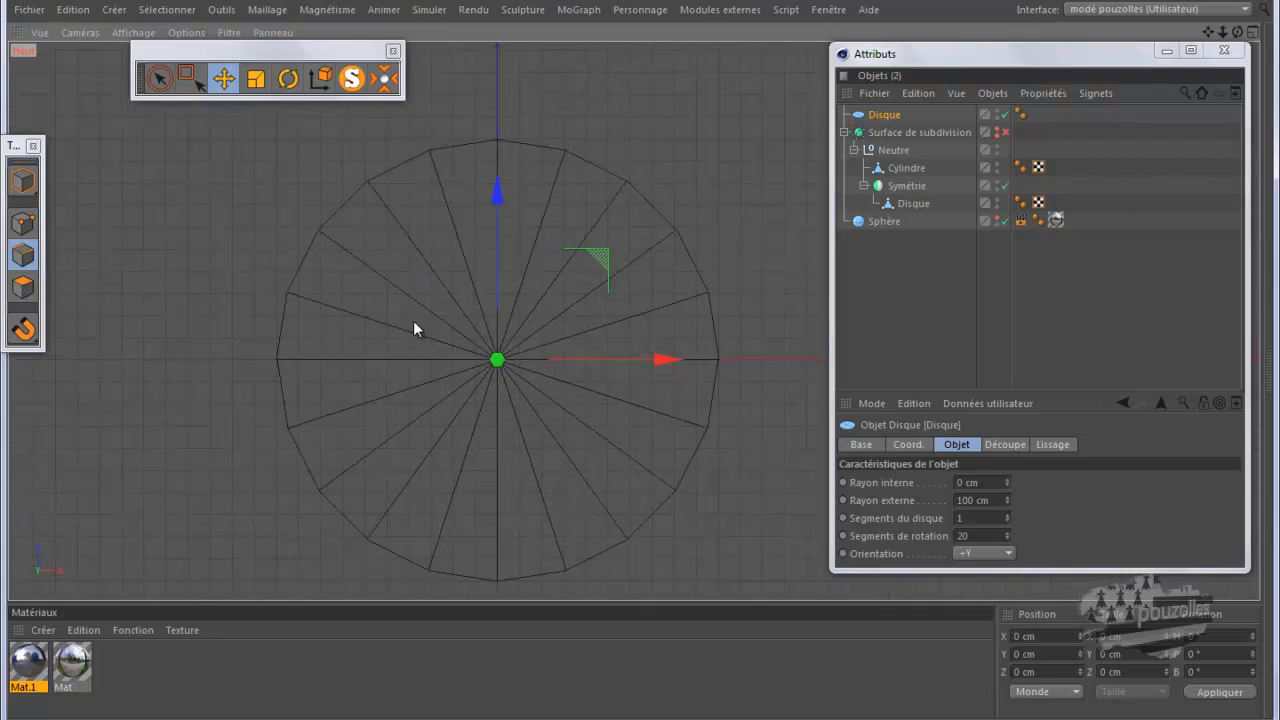
{"action": "key", "text": "c"}
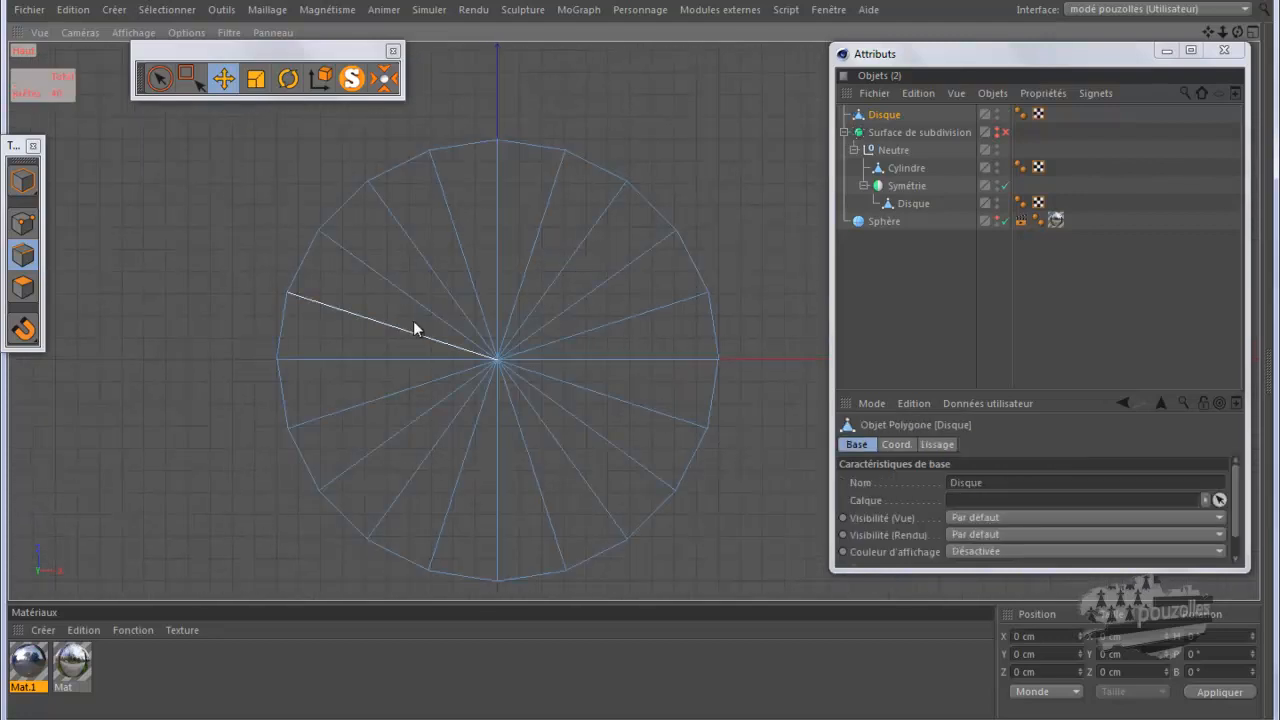
{"action": "left_click", "coordinate": [24, 225]}
{"action": "left_click", "coordinate": [496, 359]}
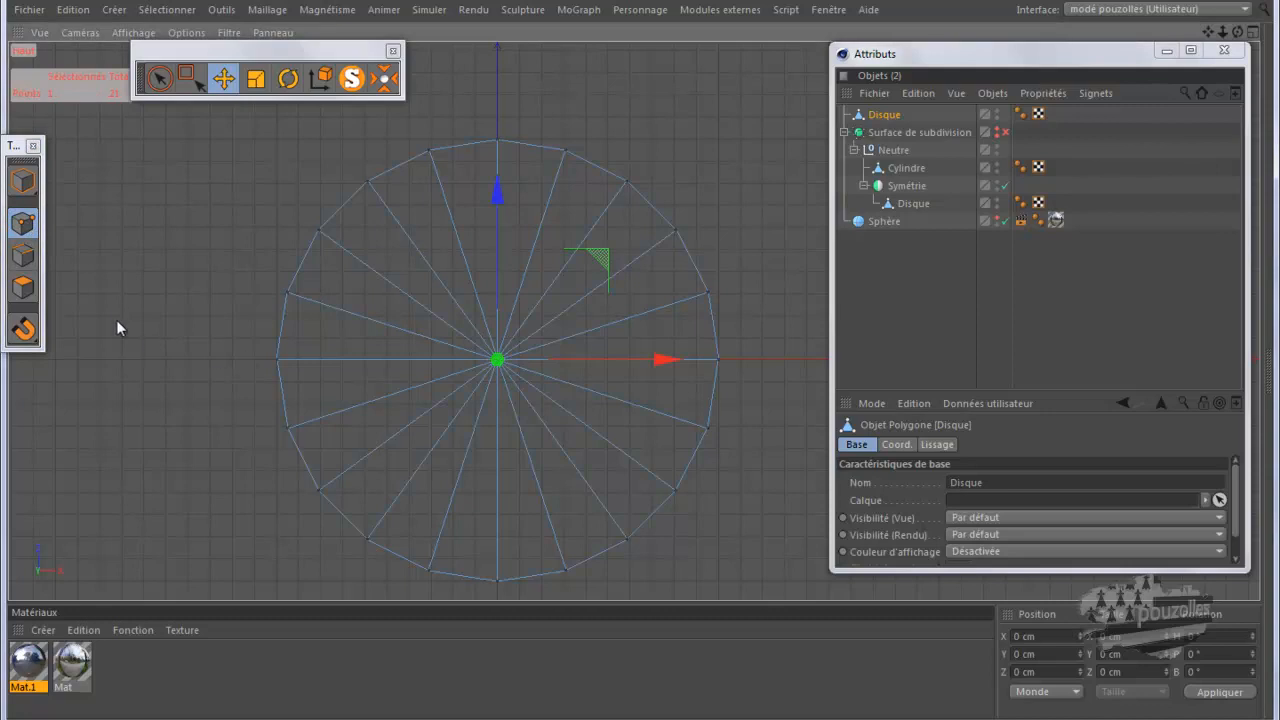
{"action": "key", "text": "Delete"}
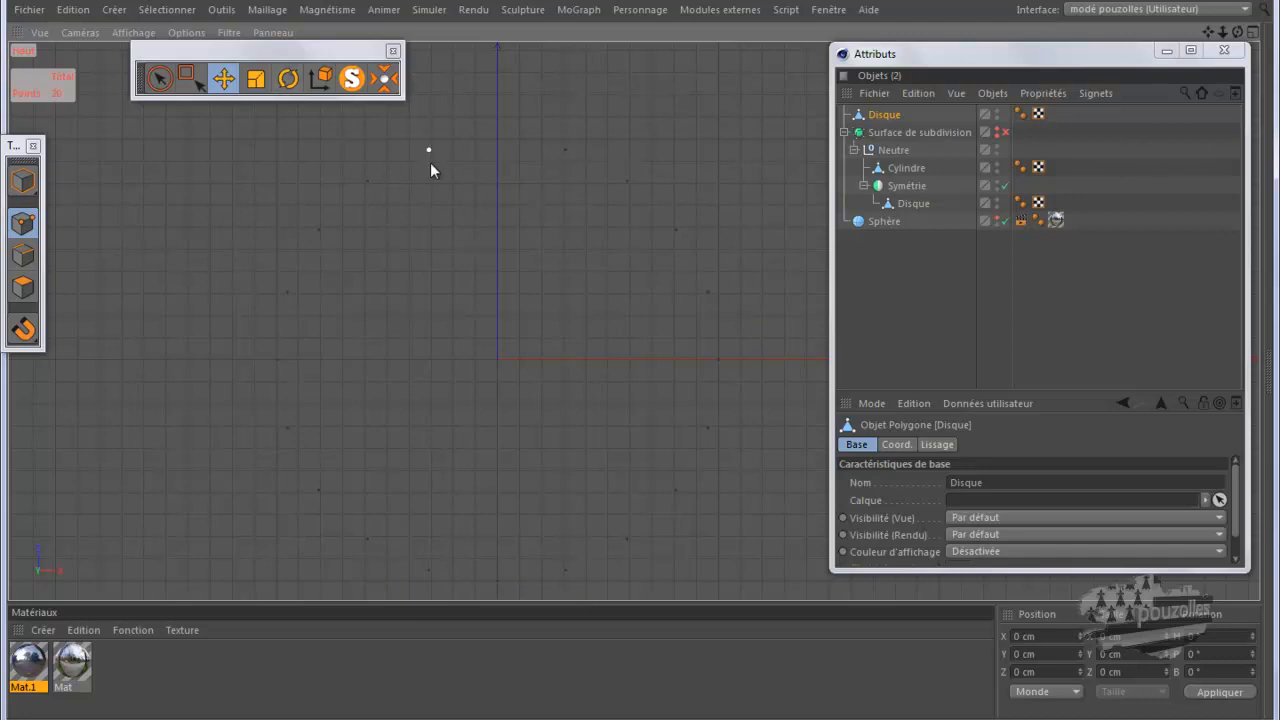
Create a four-sided polygon joining the two outline points on the Z axis to their neighbours on the negative X side
{"action": "right_click", "coordinate": [99, 150]}
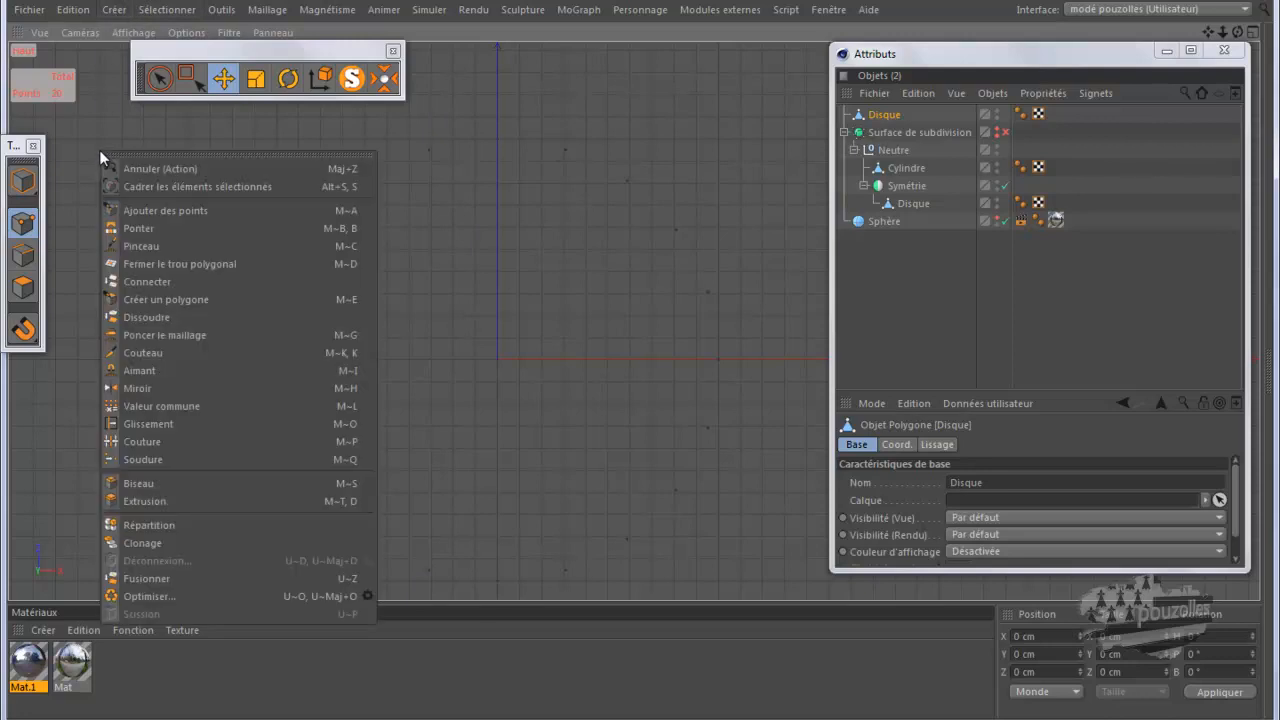
{"action": "left_click", "coordinate": [148, 299]}
{"action": "left_click", "coordinate": [498, 140]}
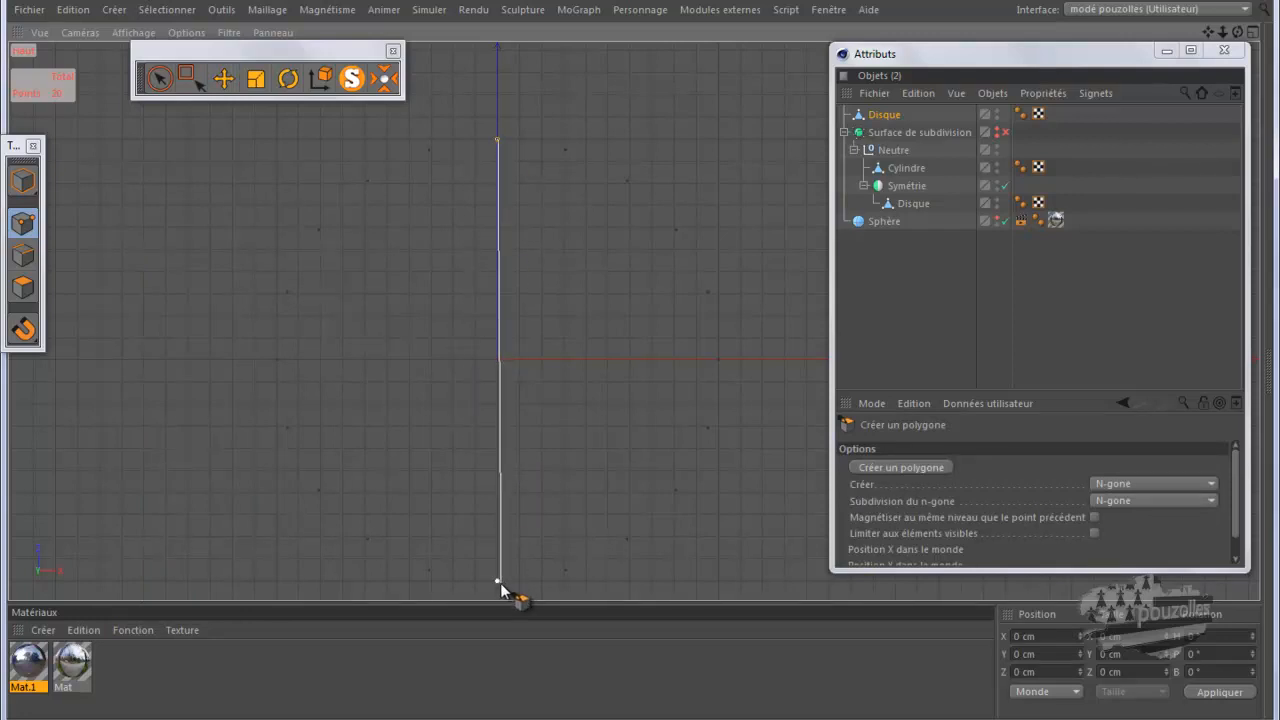
{"action": "left_click", "coordinate": [497, 580]}
{"action": "left_click", "coordinate": [430, 571]}
{"action": "left_click", "coordinate": [430, 151]}
{"action": "left_click", "coordinate": [497, 141]}
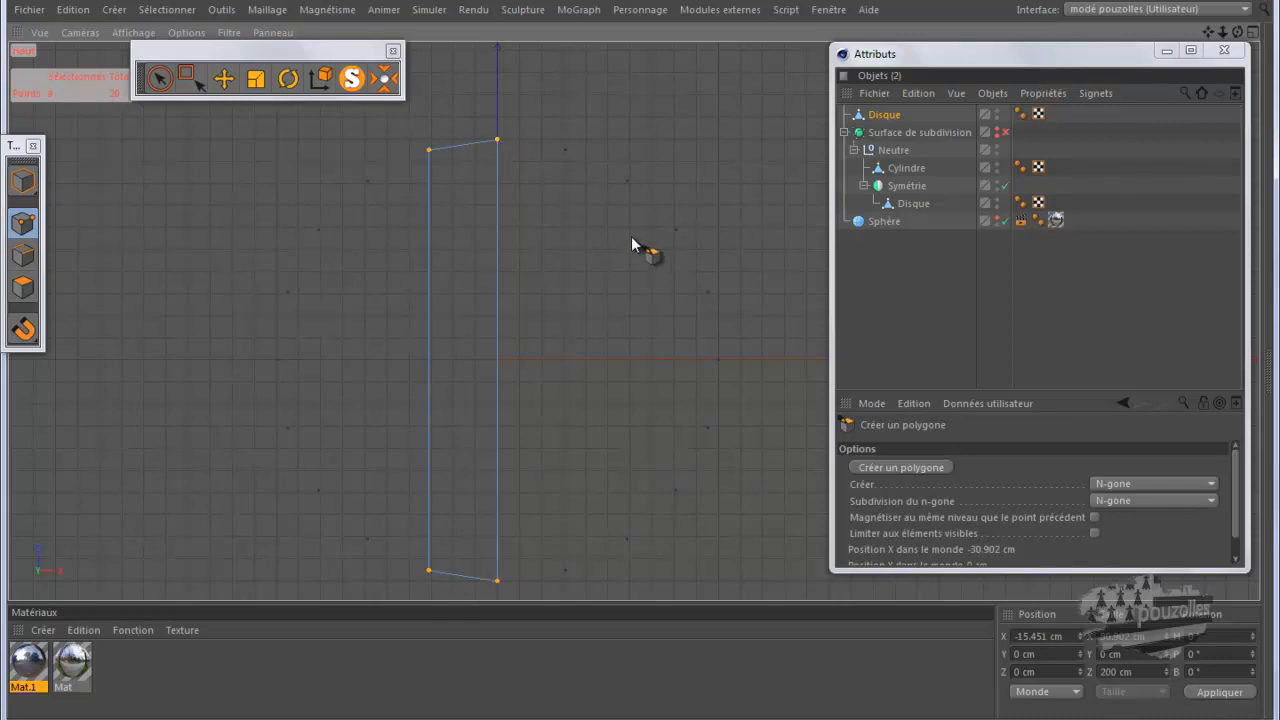
Delete the loose outline points on the disc's positive X half
{"action": "scroll", "coordinate": [634, 234], "scroll_direction": "down", "scroll_amount": 1}
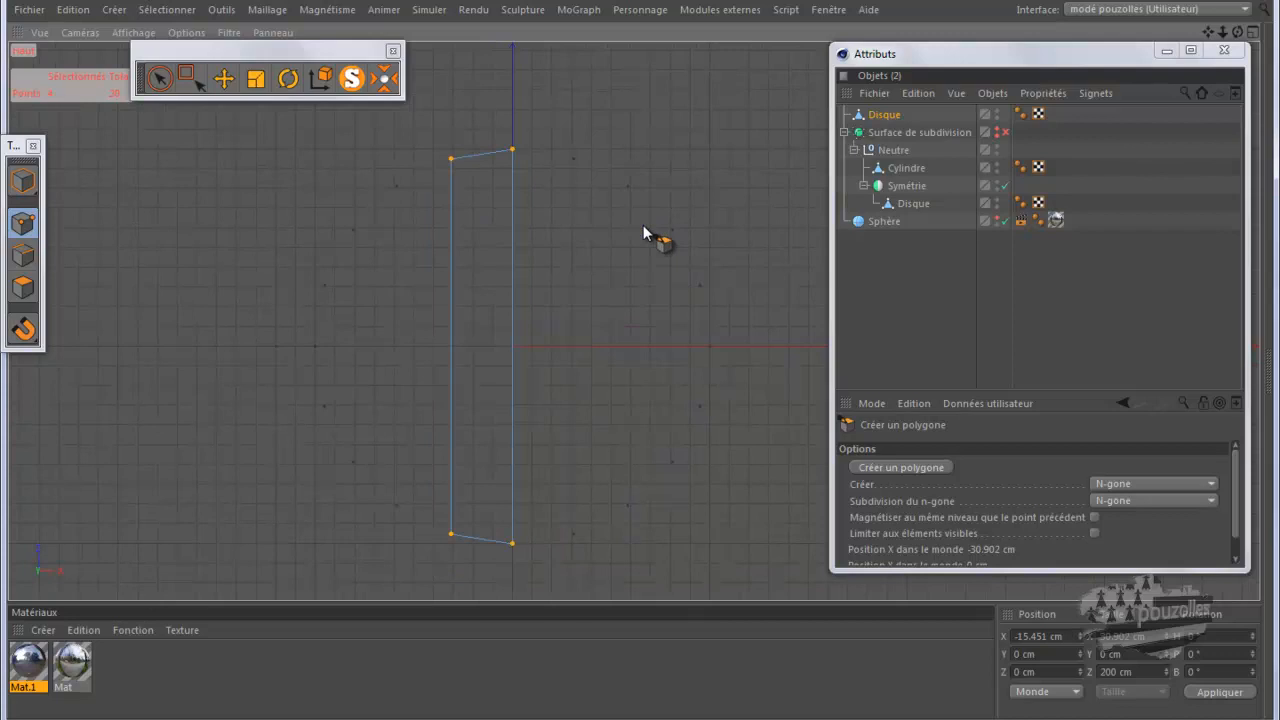
{"action": "left_click", "coordinate": [186, 78]}
{"action": "left_click_drag", "start_coordinate": [786, 103], "coordinate": [543, 545]}
{"action": "left_click", "coordinate": [597, 418]}
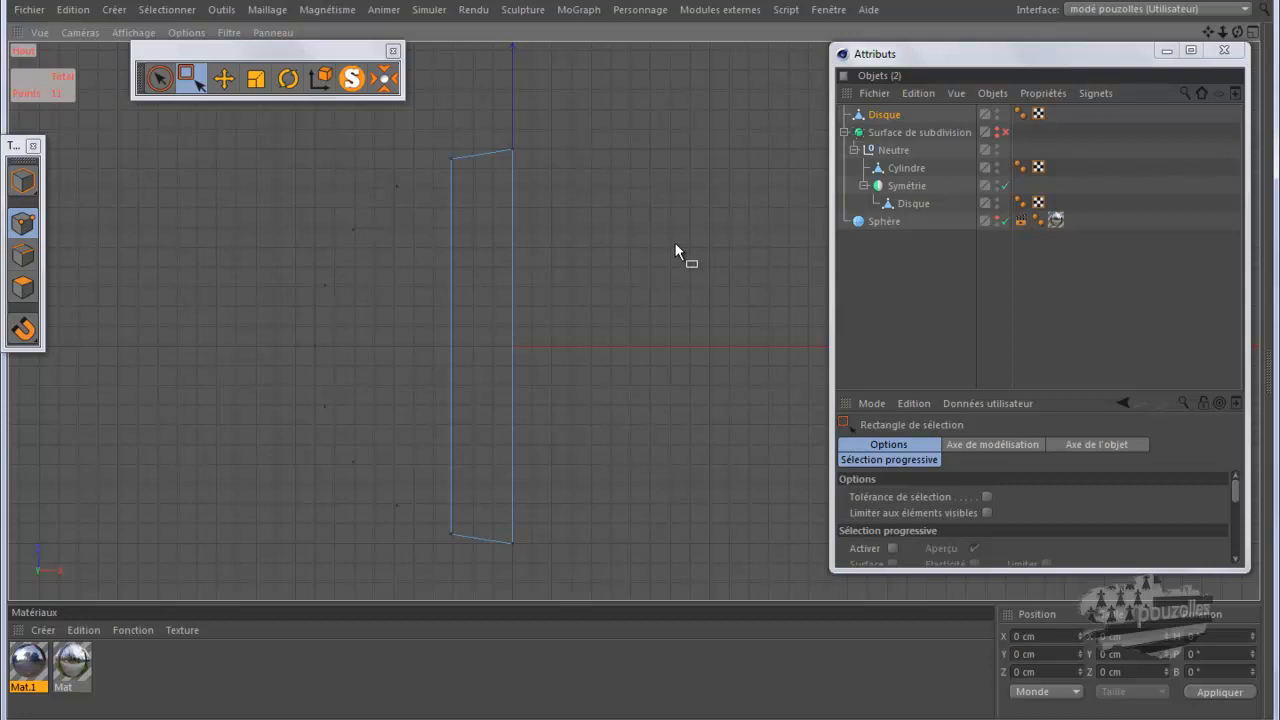
Cut the four-sided strip crosswise with the Knife in Plan mode, X-Y plane, level with the three outline points around the X axis
{"action": "key", "text": "k"}
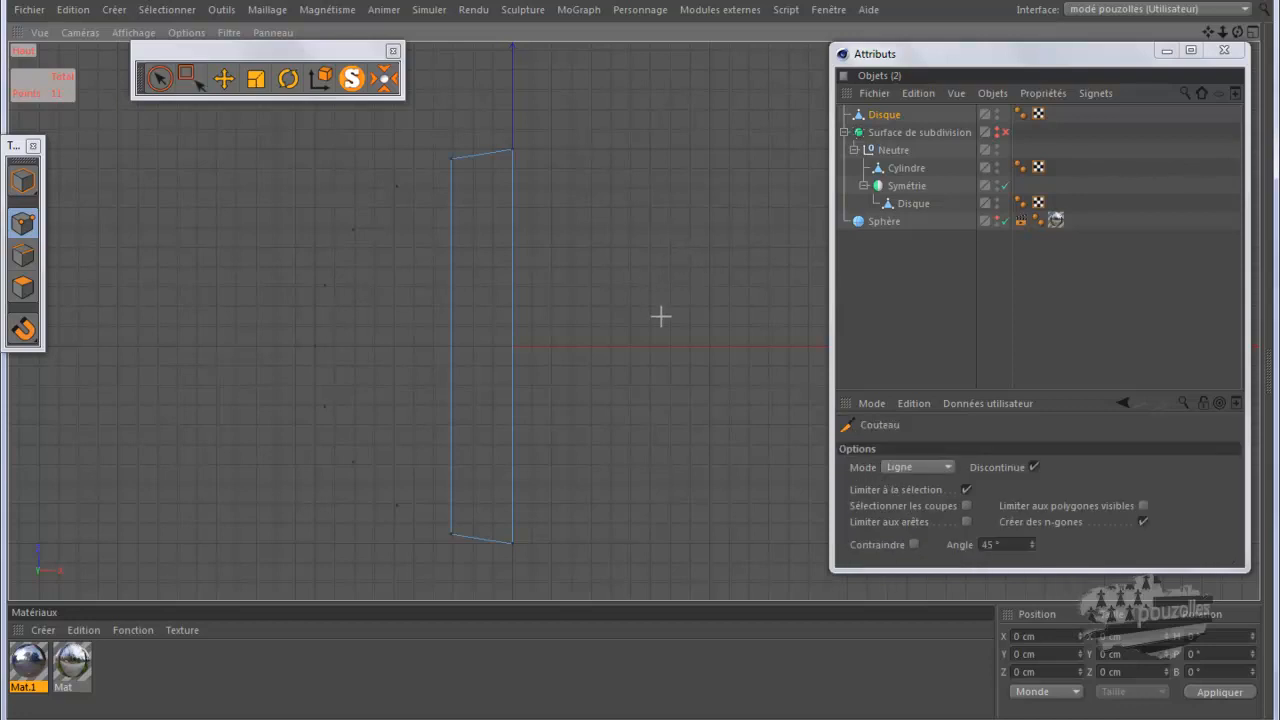
{"action": "left_click", "coordinate": [912, 466]}
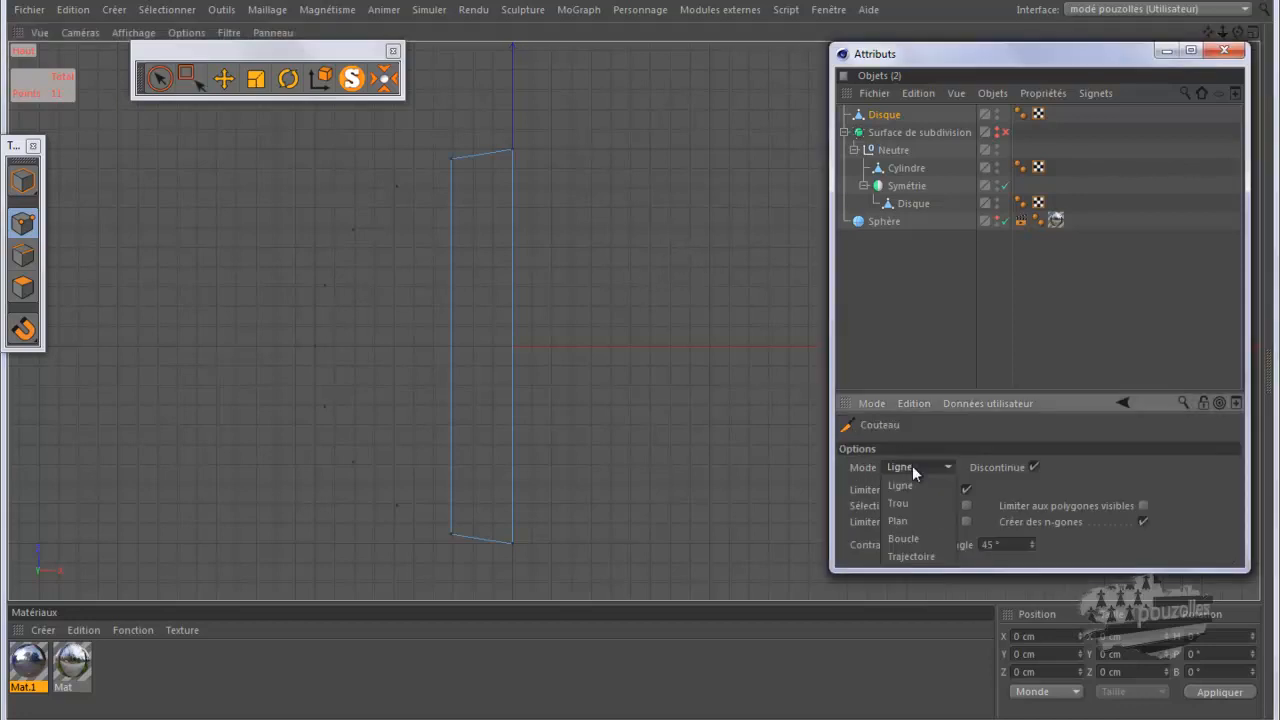
{"action": "left_click", "coordinate": [912, 524]}
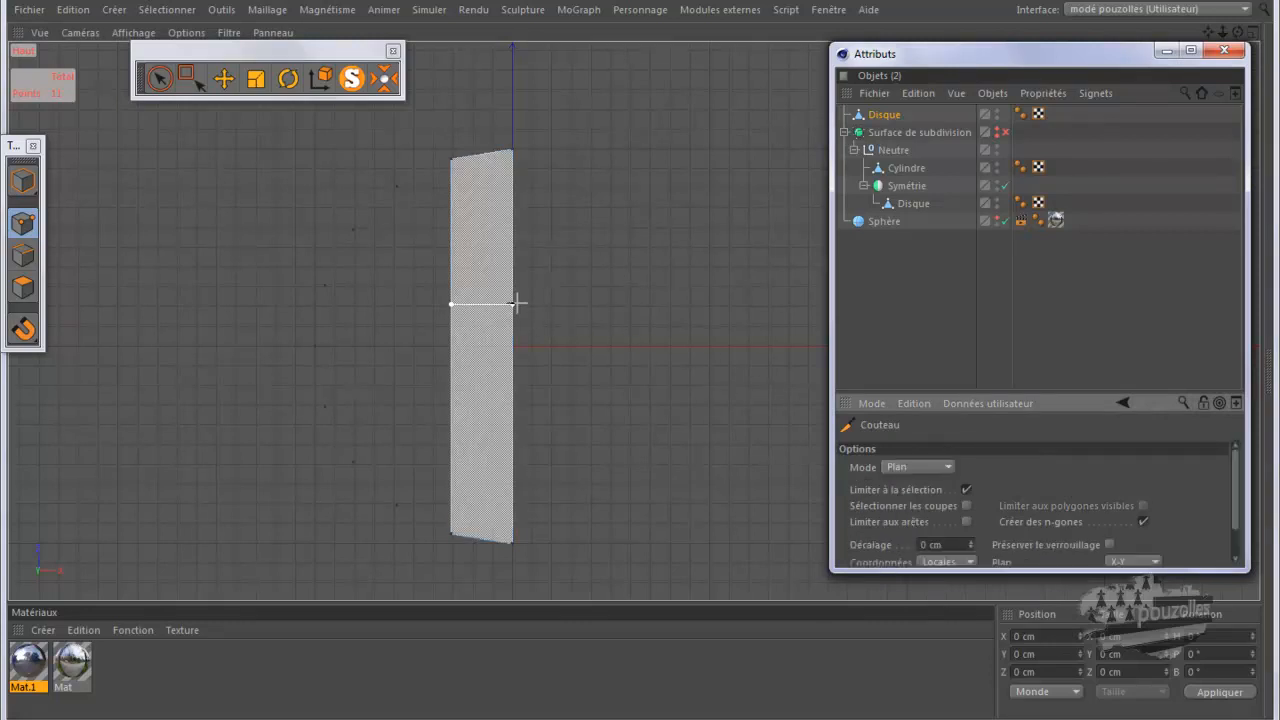
{"action": "scroll", "coordinate": [1231, 512], "scroll_direction": "down", "scroll_amount": 1}
{"action": "left_click", "coordinate": [1155, 545]}
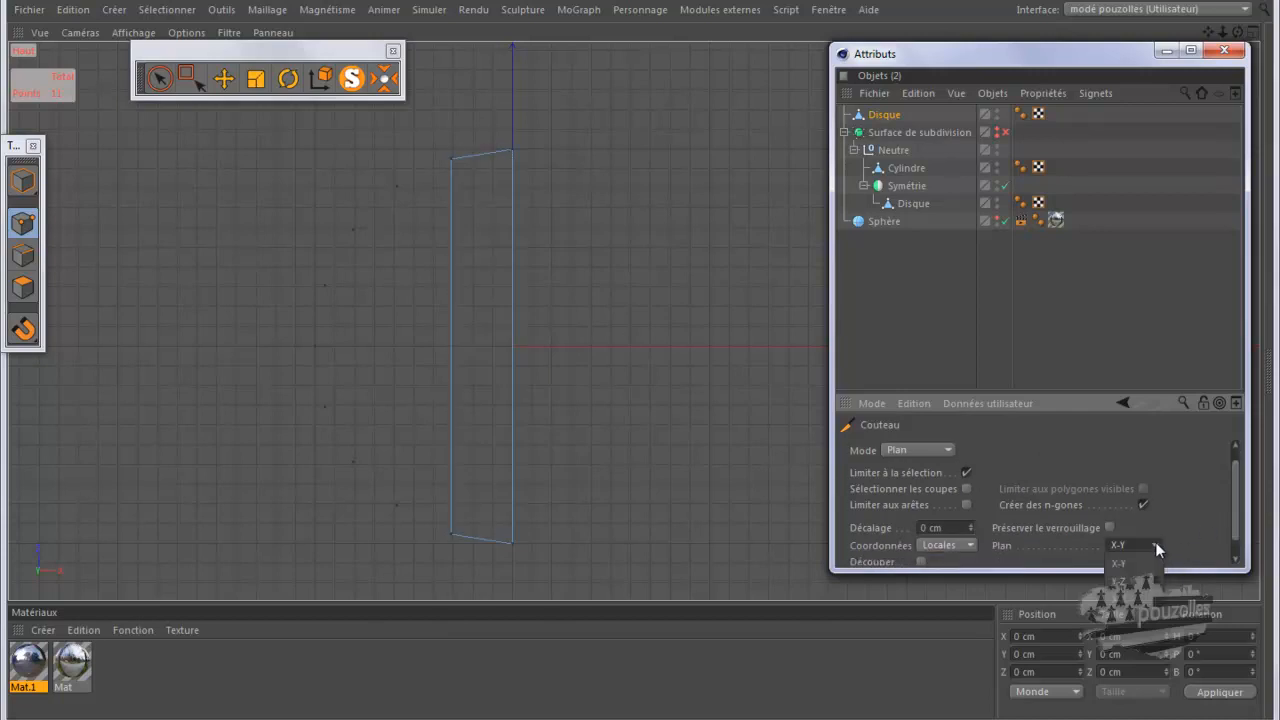
{"action": "left_click", "coordinate": [1140, 563]}
{"action": "left_click", "coordinate": [445, 286]}
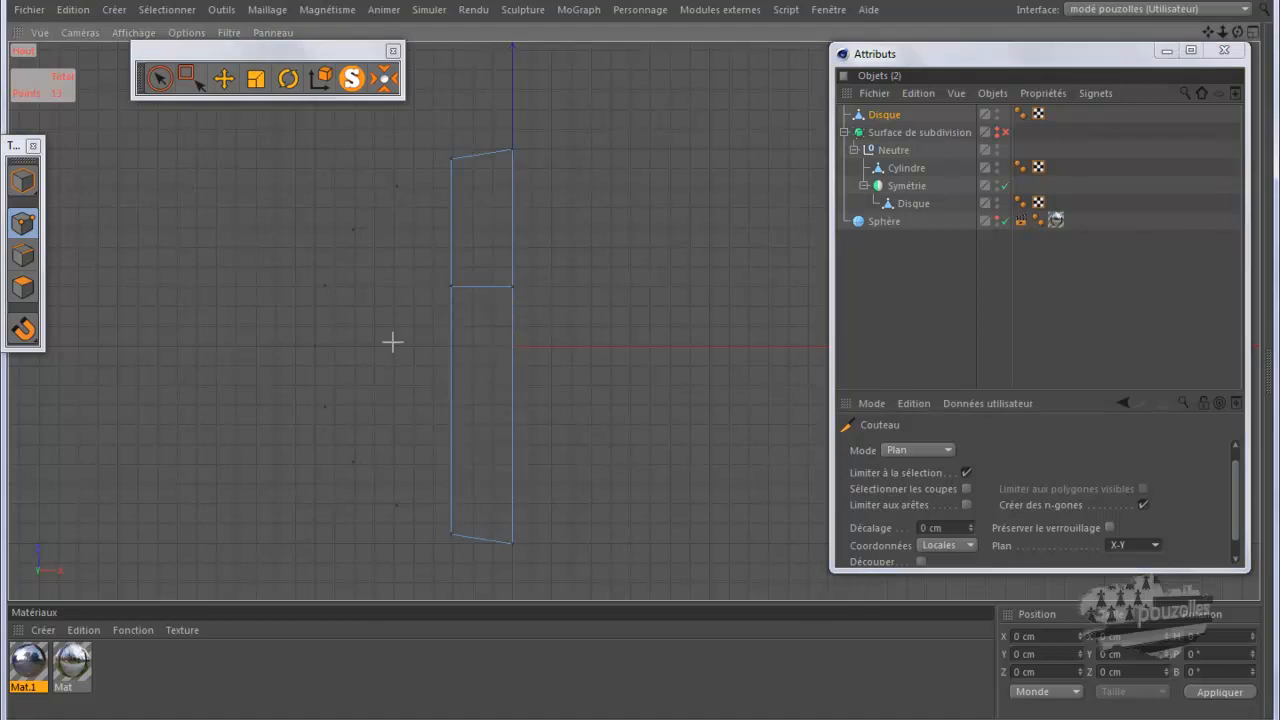
{"action": "left_click", "coordinate": [445, 346]}
{"action": "left_click", "coordinate": [24, 328]}
{"action": "left_click", "coordinate": [452, 406]}
Create a four-sided polygon joining the outline to the cut strip just on the positive Z side of the X axis
{"action": "right_click", "coordinate": [161, 152]}
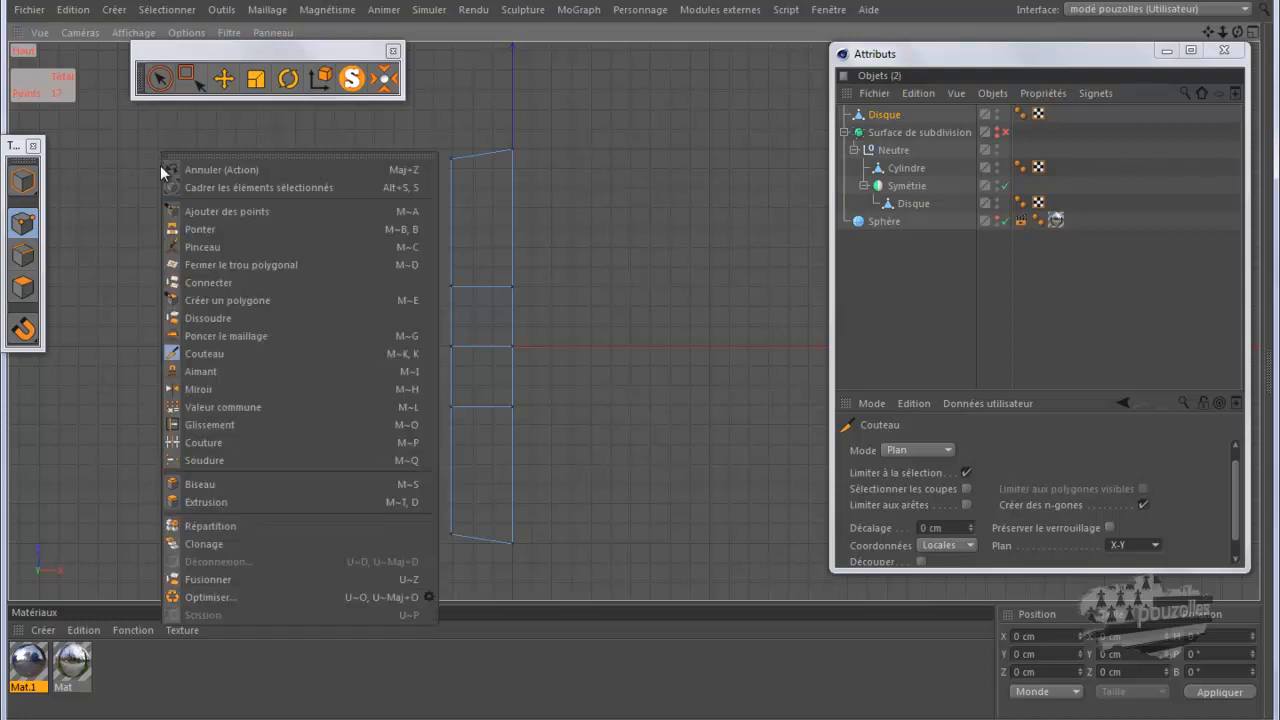
{"action": "left_click", "coordinate": [220, 300]}
{"action": "left_click", "coordinate": [325, 286]}
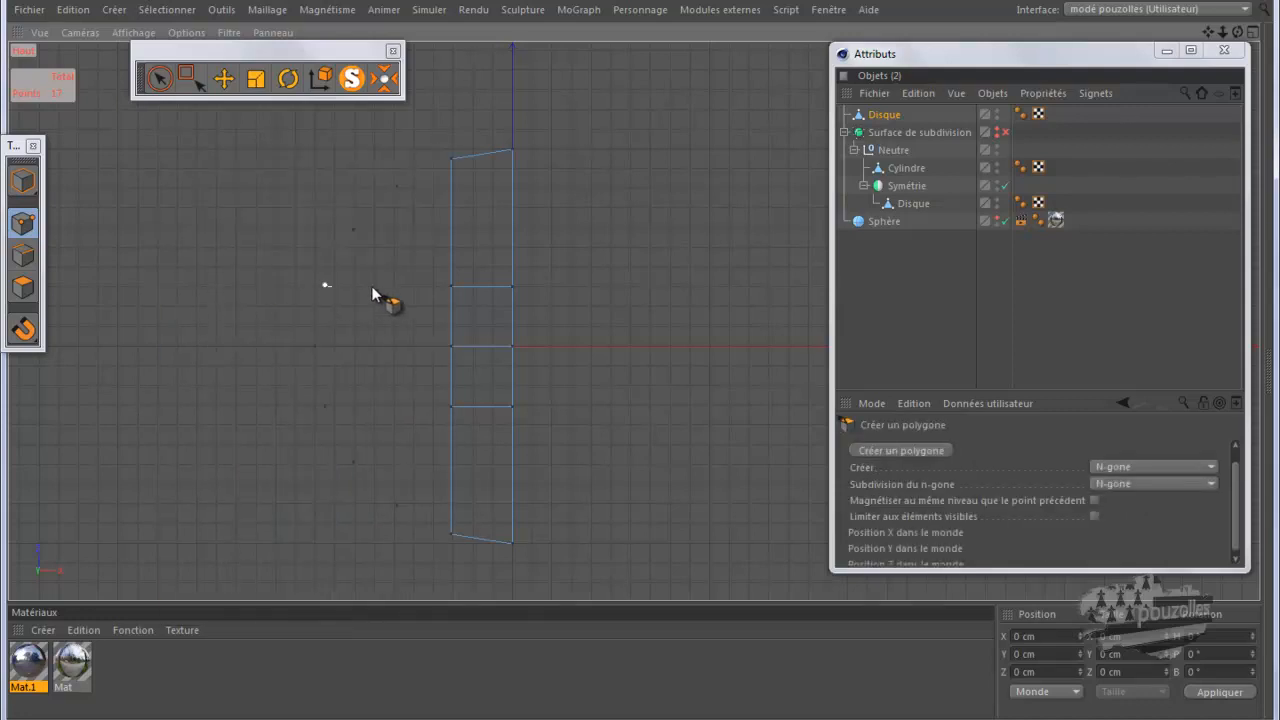
{"action": "left_click", "coordinate": [451, 286]}
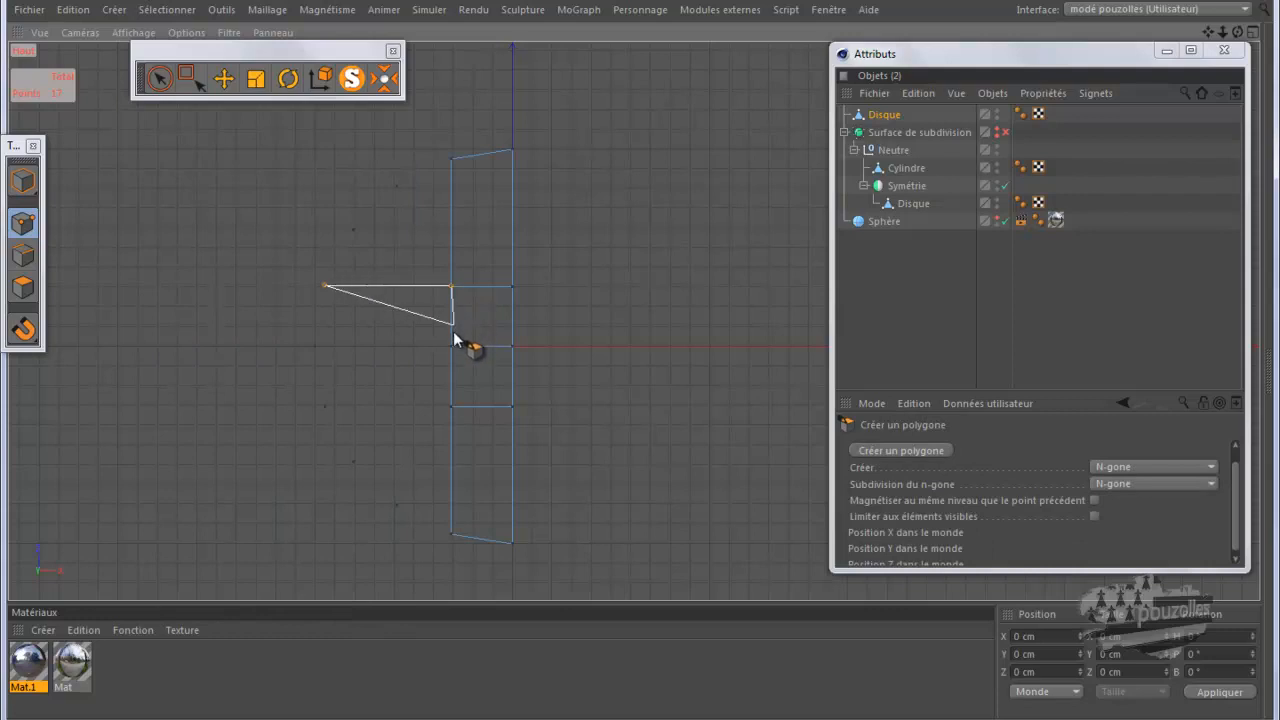
{"action": "left_click", "coordinate": [451, 347]}
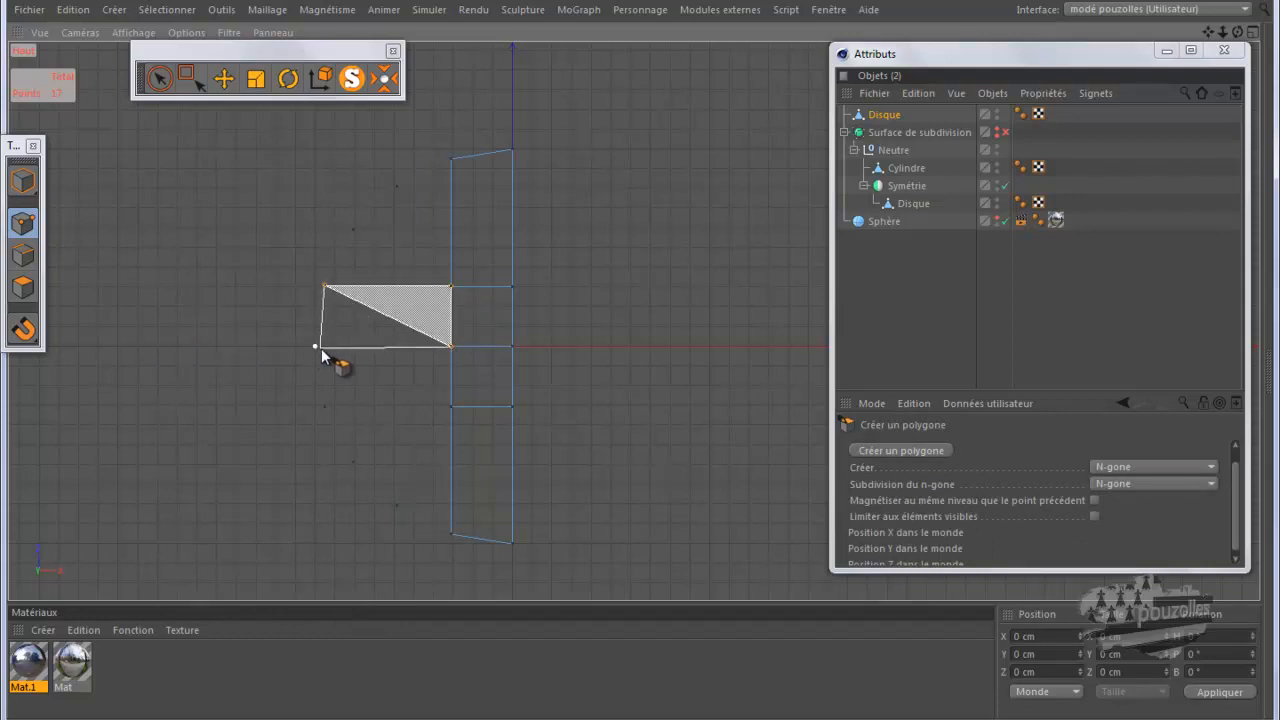
{"action": "left_click", "coordinate": [316, 347]}
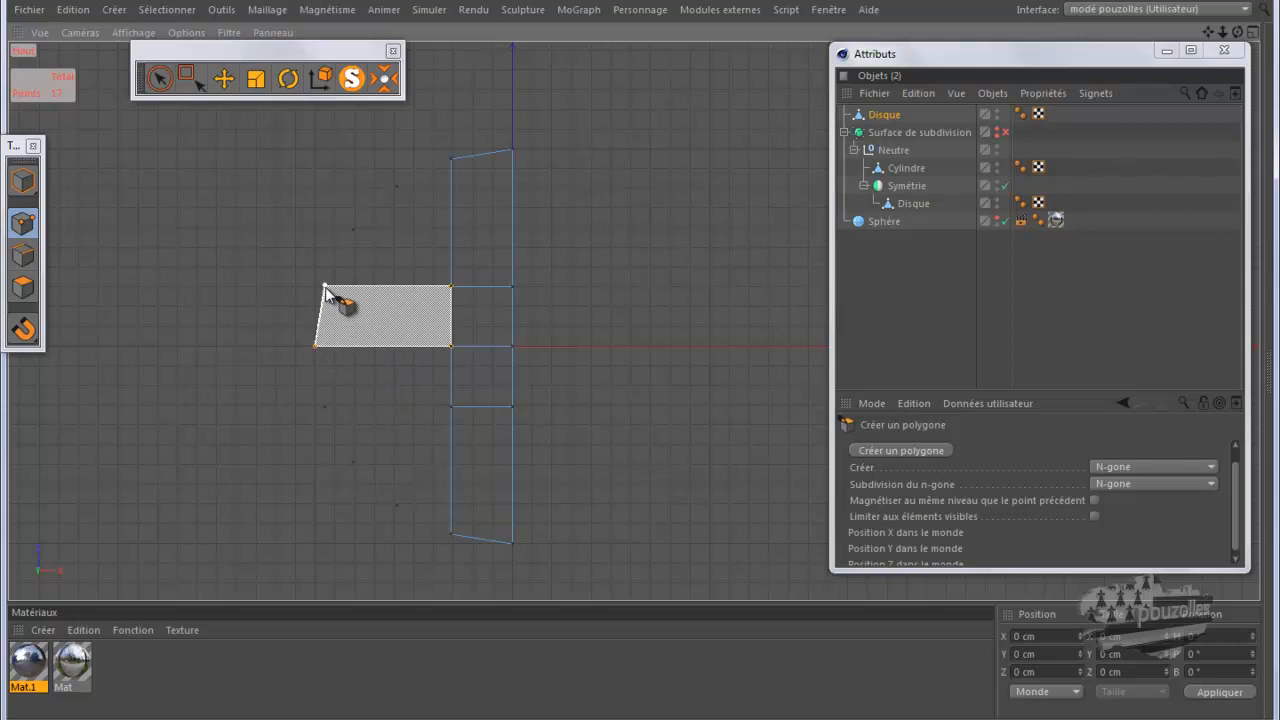
{"action": "left_click", "coordinate": [325, 287]}
Create the matching four-sided polygon between outline and strip just on the negative Z side of the X axis
{"action": "left_click", "coordinate": [316, 347]}
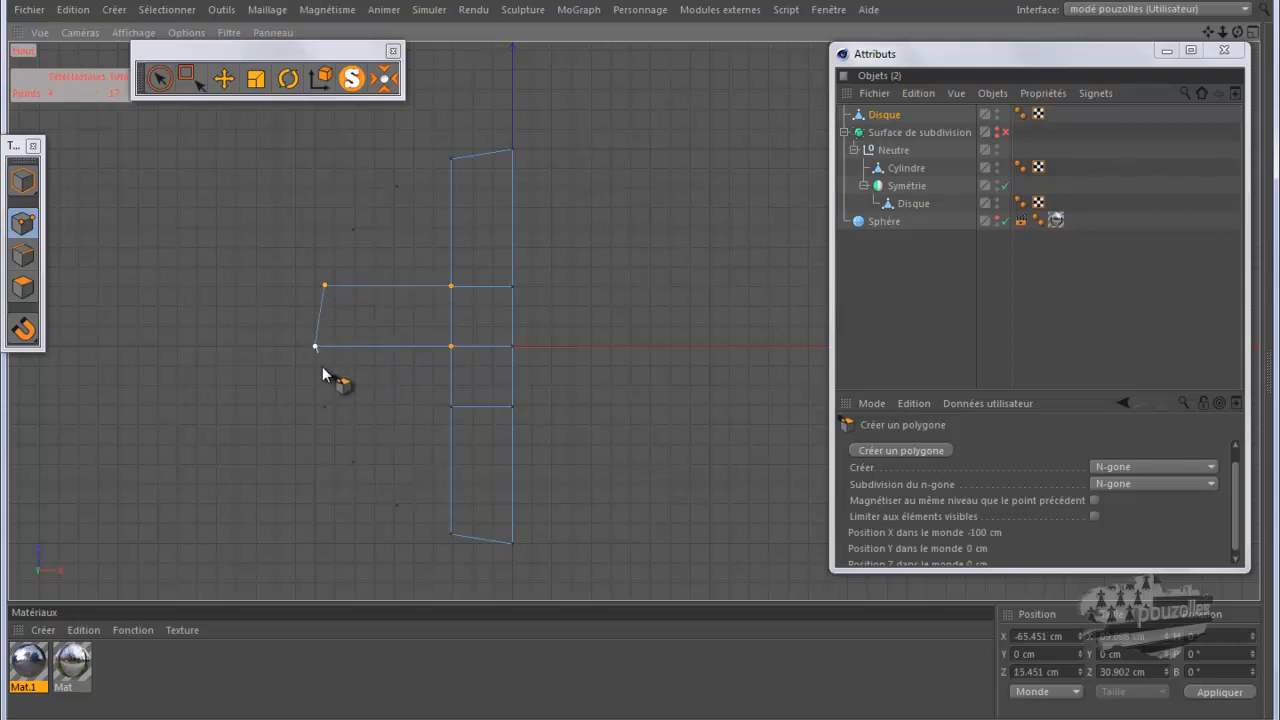
{"action": "left_click", "coordinate": [325, 407]}
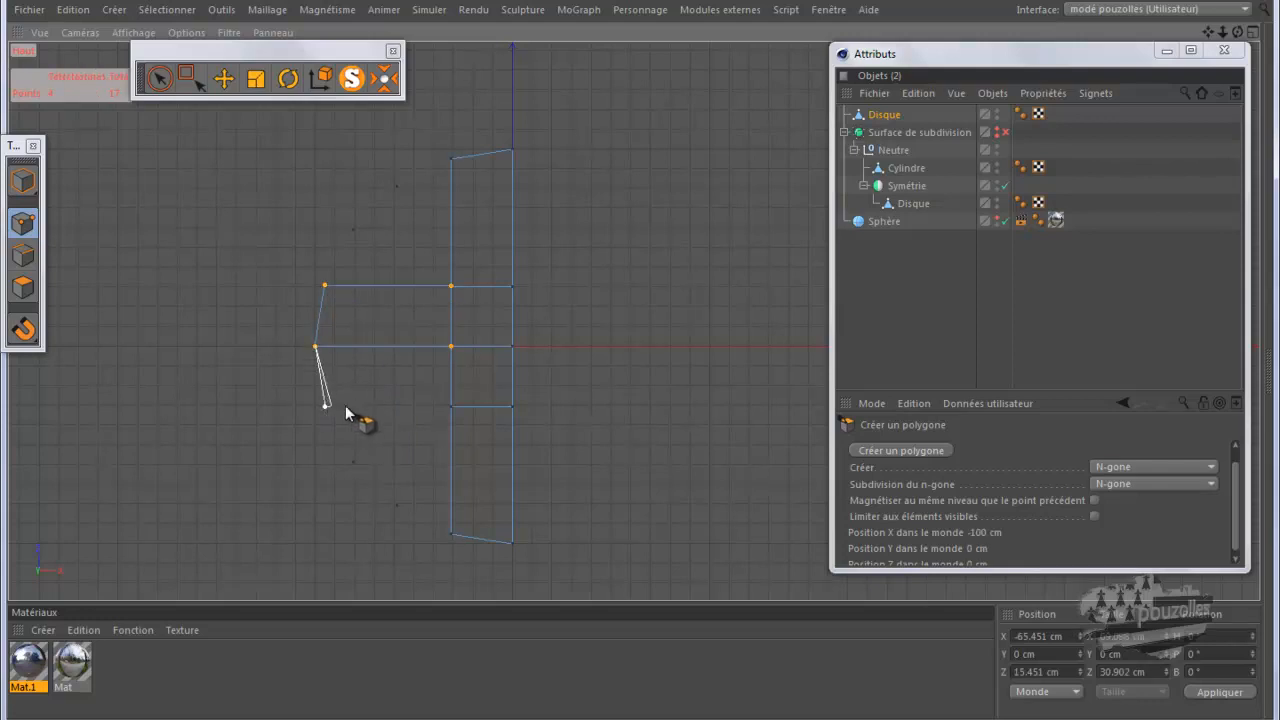
{"action": "left_click", "coordinate": [451, 407]}
{"action": "left_click", "coordinate": [451, 347]}
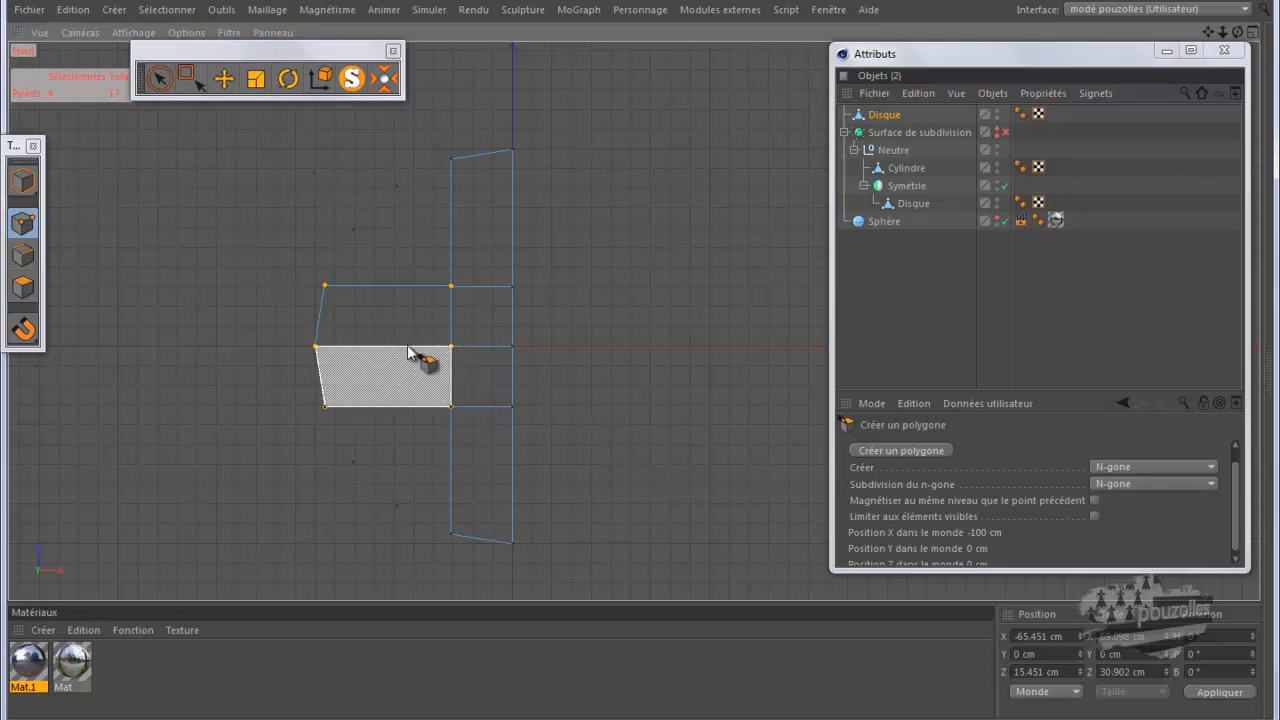
{"action": "left_click", "coordinate": [316, 347]}
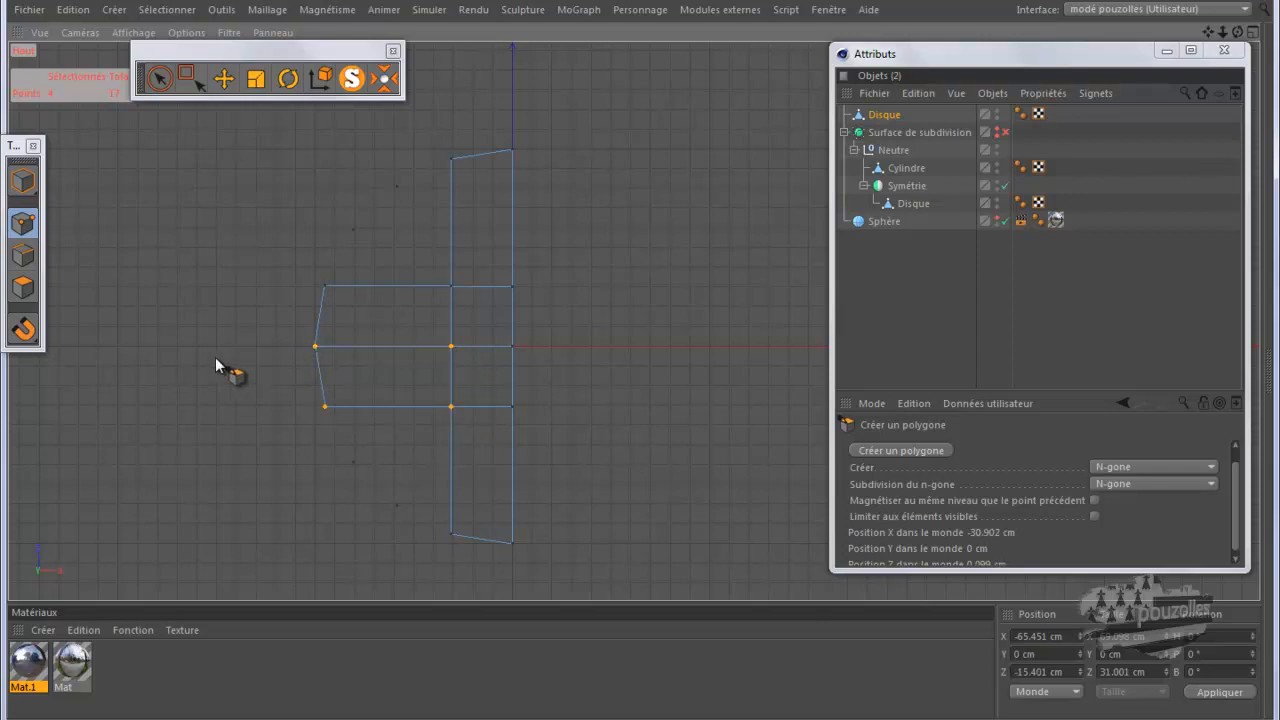
Fill the half disc's positive Z corner with a five-sided polygon through its outline points and the inner strip point
{"action": "left_click", "coordinate": [449, 160]}
{"action": "left_click", "coordinate": [397, 187]}
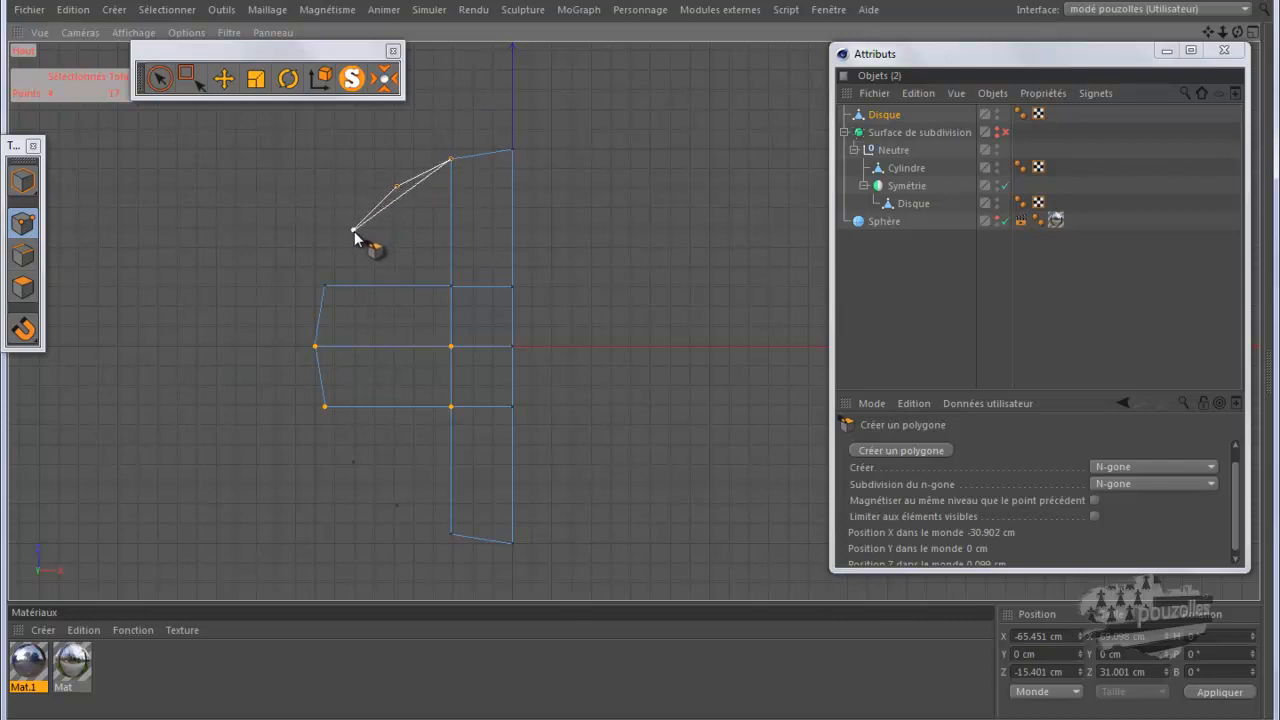
{"action": "left_click", "coordinate": [354, 230]}
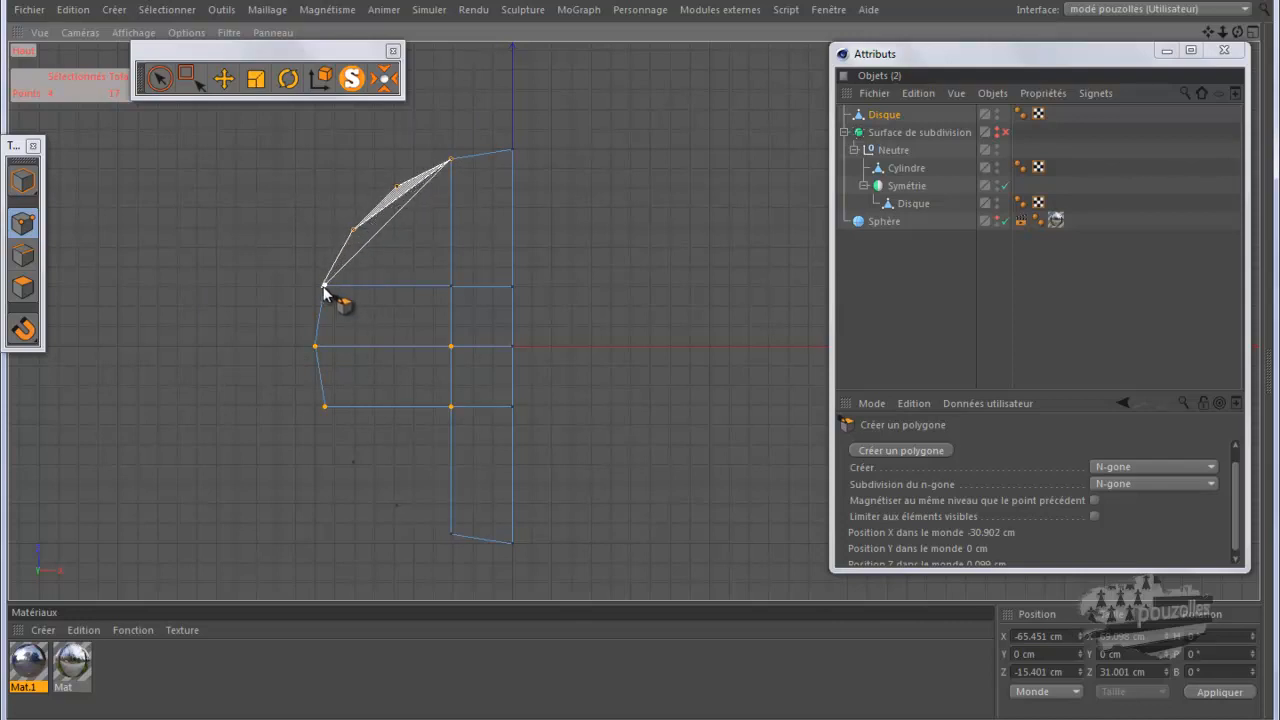
{"action": "left_click", "coordinate": [325, 286]}
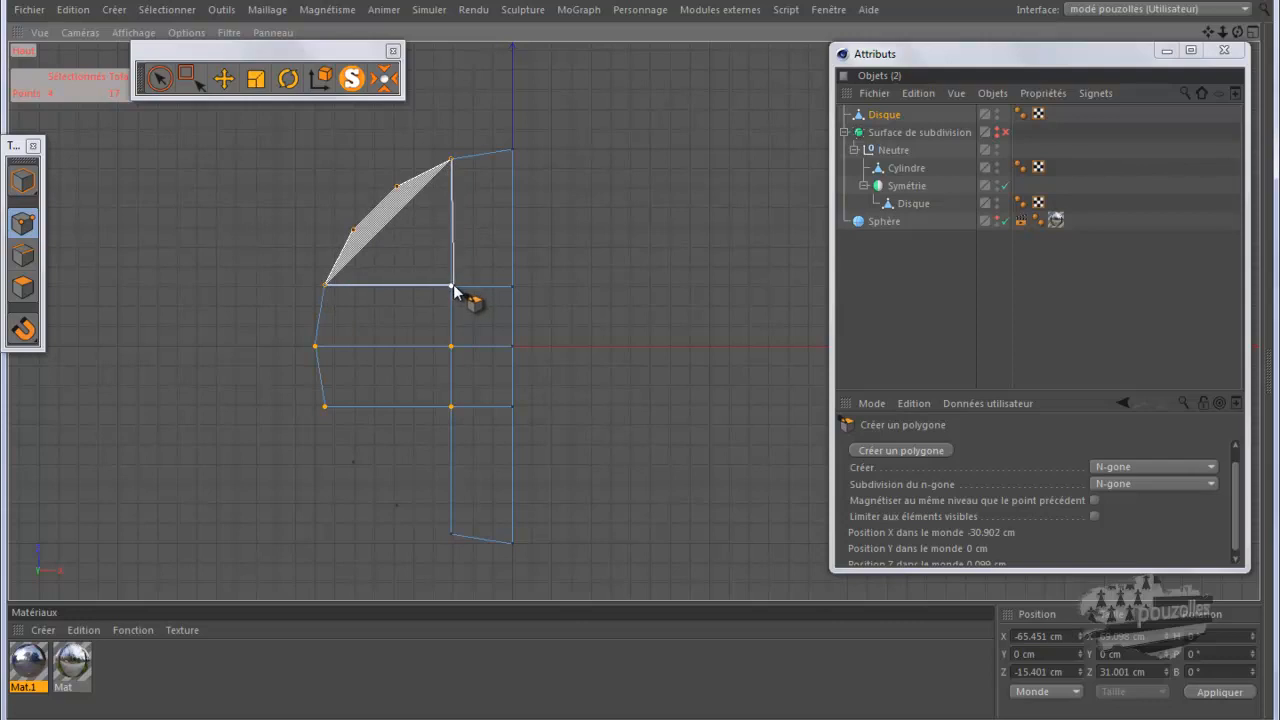
{"action": "left_click", "coordinate": [451, 287]}
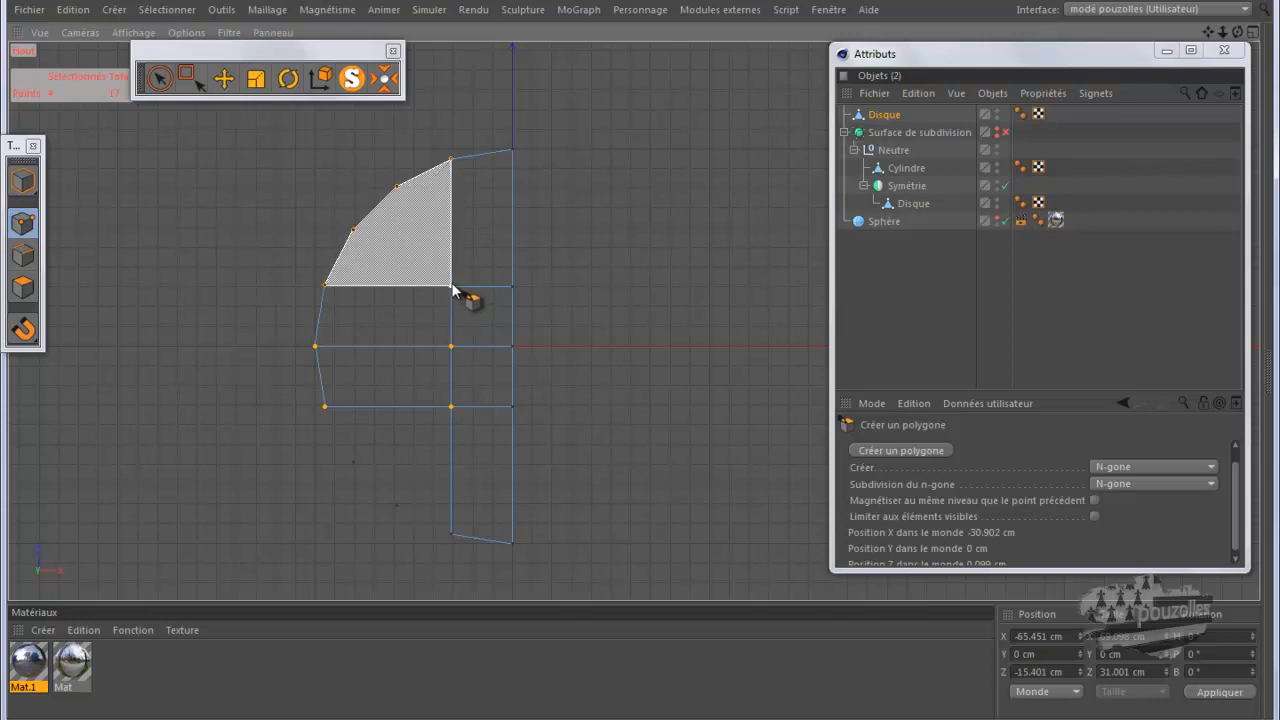
{"action": "left_click", "coordinate": [451, 160]}
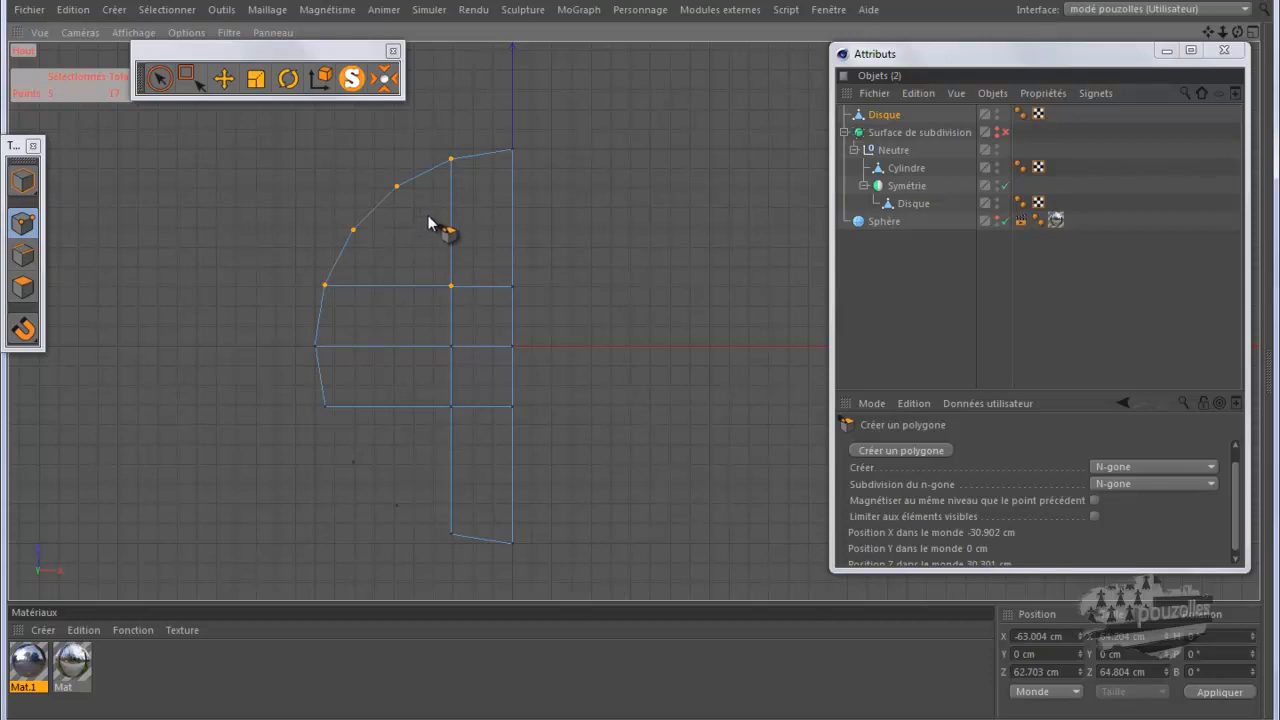
Fill the half disc's negative Z corner with a matching five-sided polygon and leave the polygon creation tool
{"action": "left_click", "coordinate": [325, 409]}
{"action": "left_click", "coordinate": [354, 461]}
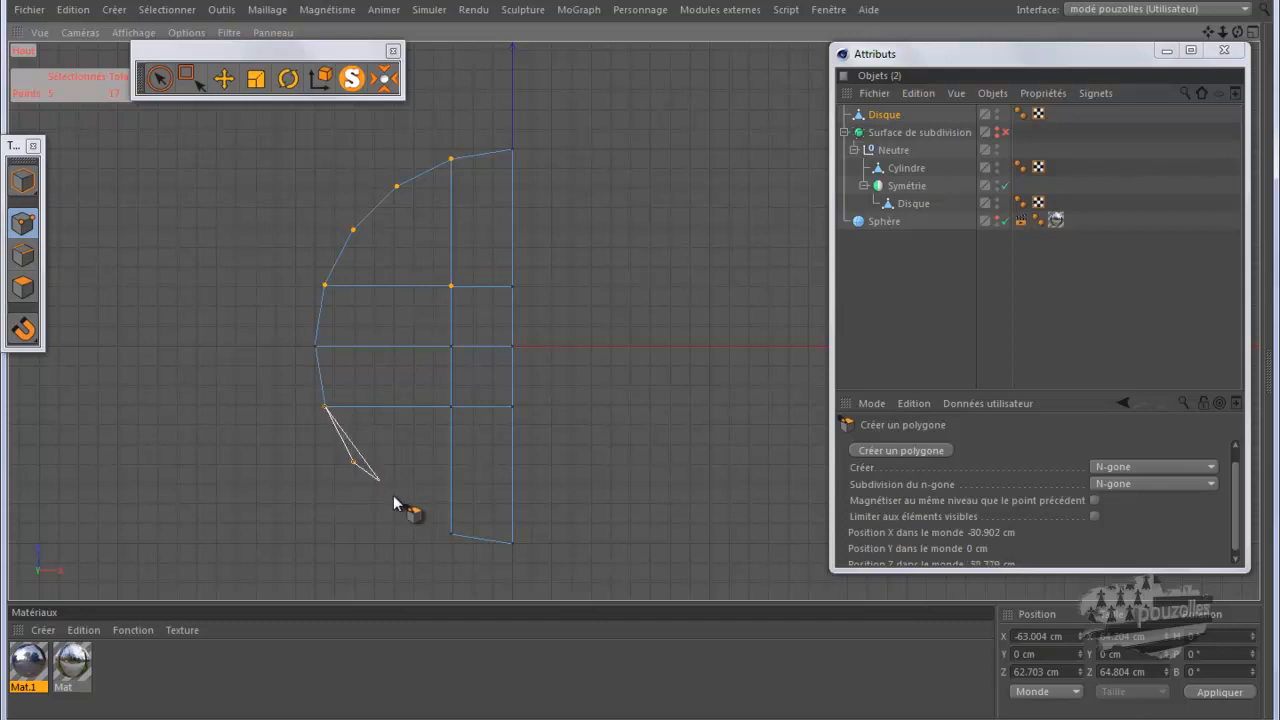
{"action": "left_click", "coordinate": [397, 507]}
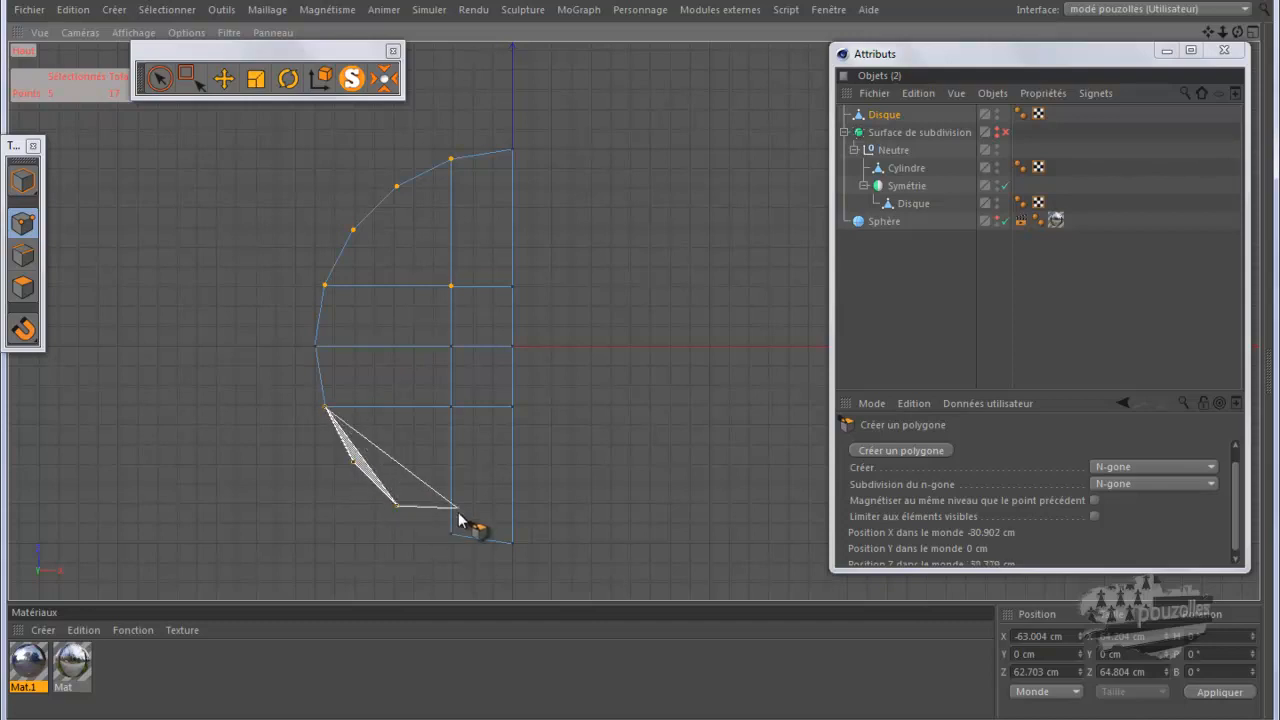
{"action": "left_click", "coordinate": [451, 534]}
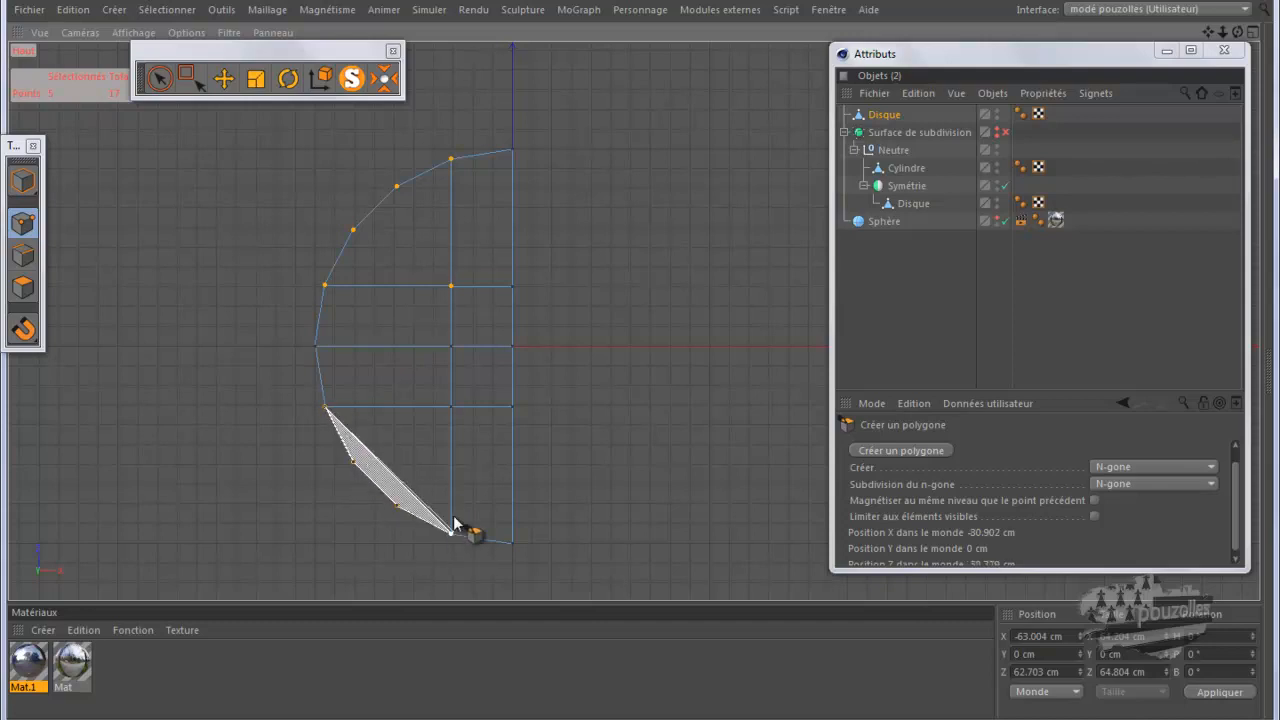
{"action": "left_click", "coordinate": [451, 409]}
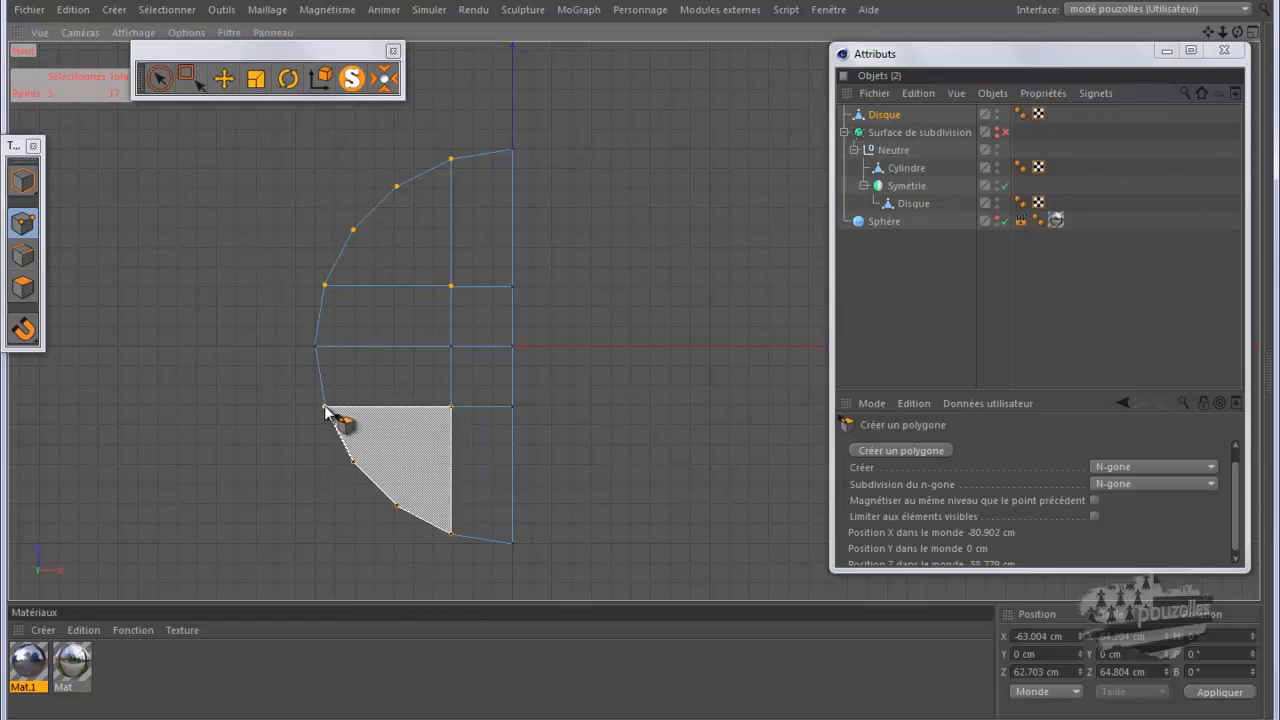
{"action": "left_click", "coordinate": [325, 409]}
{"action": "left_click", "coordinate": [213, 424]}
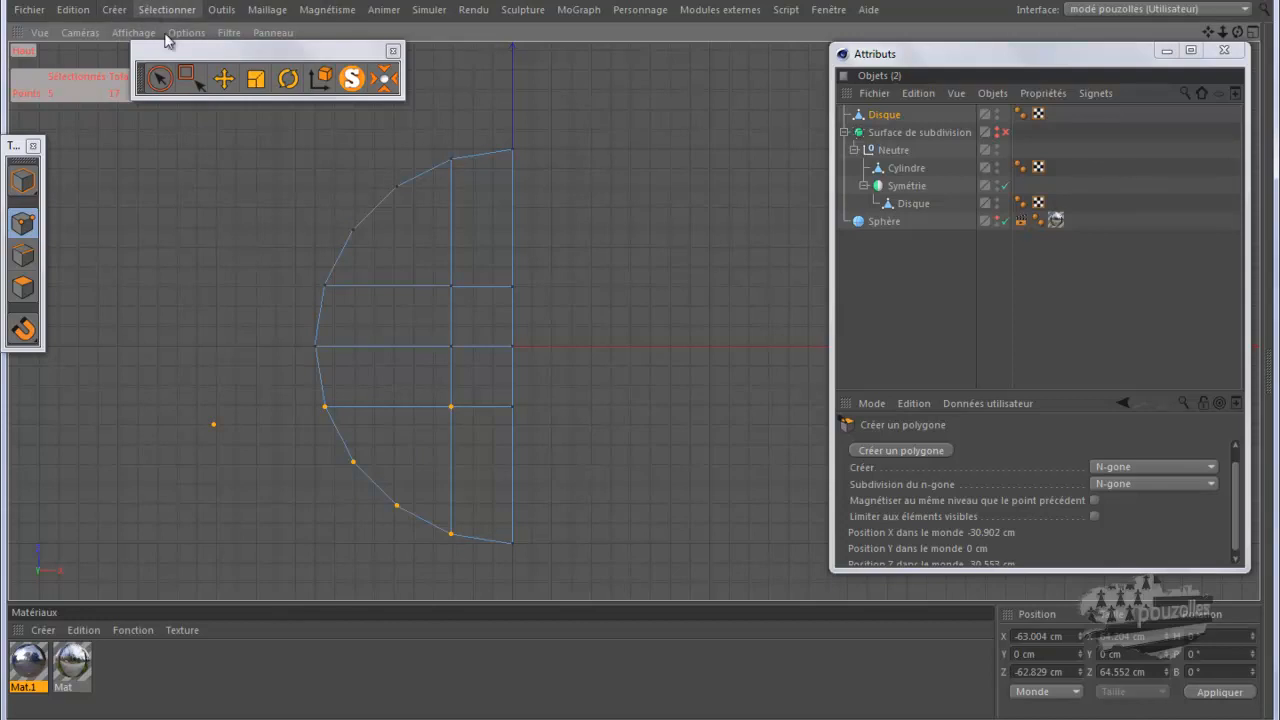
{"action": "left_click", "coordinate": [224, 80]}
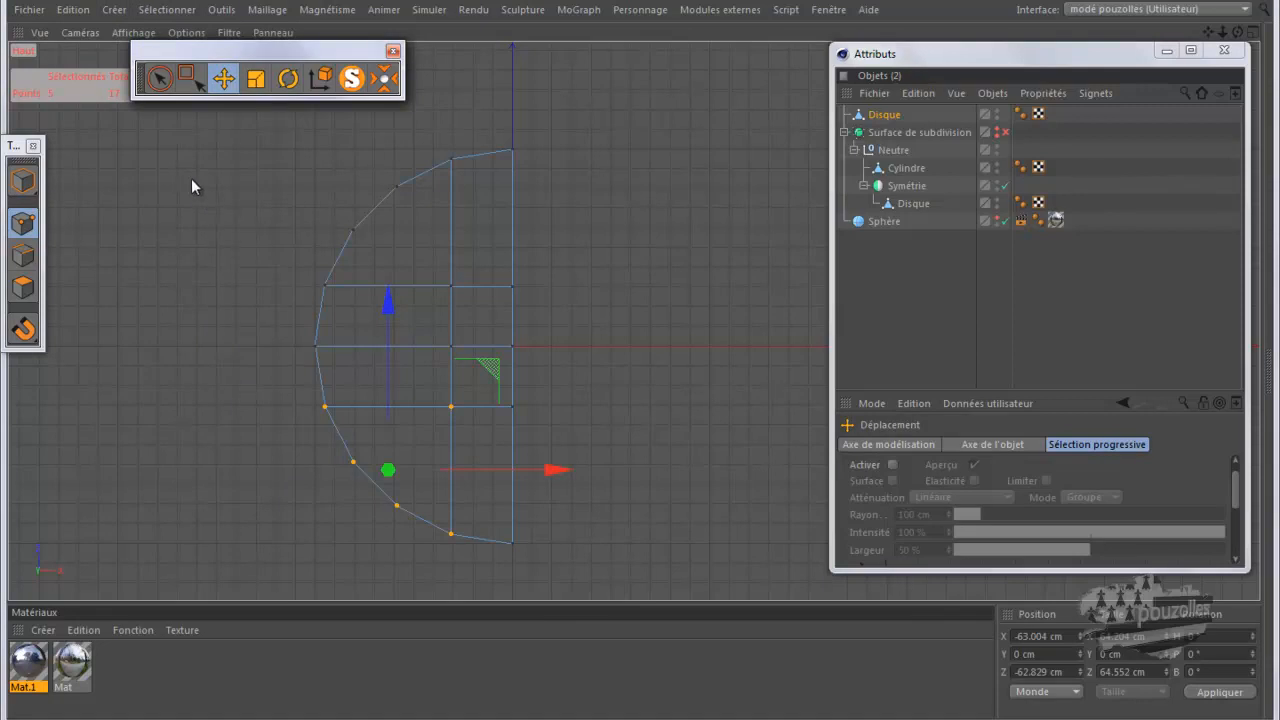
Try to complete the disc by placing the half disc inside a new Symmetry object mirroring across the ZY plane
{"action": "left_click", "coordinate": [116, 11]}
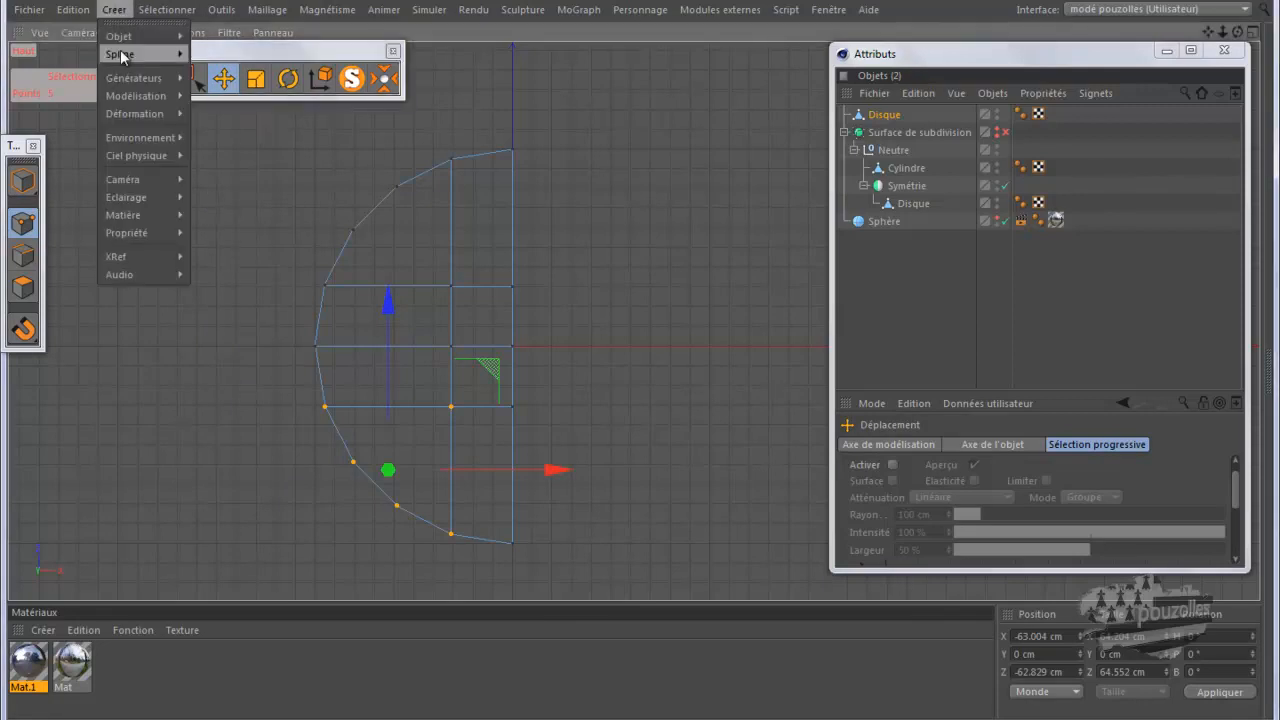
{"action": "mouse_move", "coordinate": [150, 96]}
{"action": "left_click", "coordinate": [243, 226]}
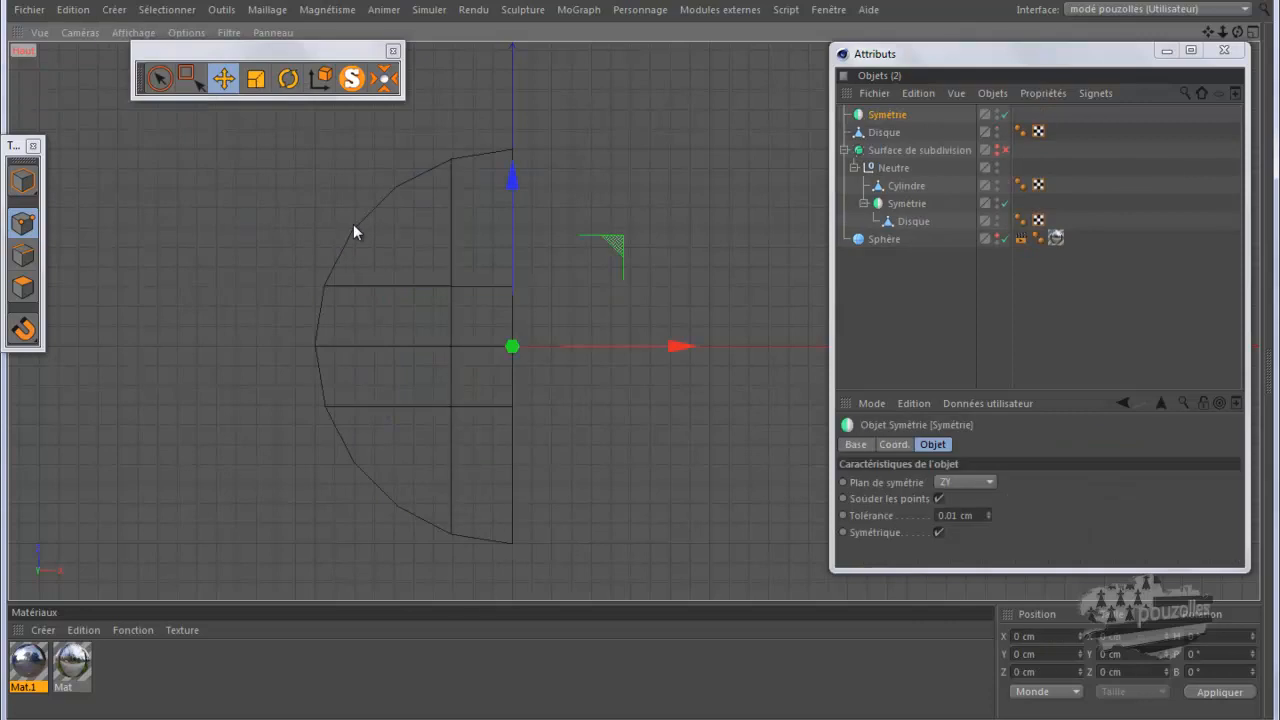
{"action": "left_click_drag", "start_coordinate": [886, 134], "coordinate": [888, 118]}
{"action": "left_click", "coordinate": [886, 116]}
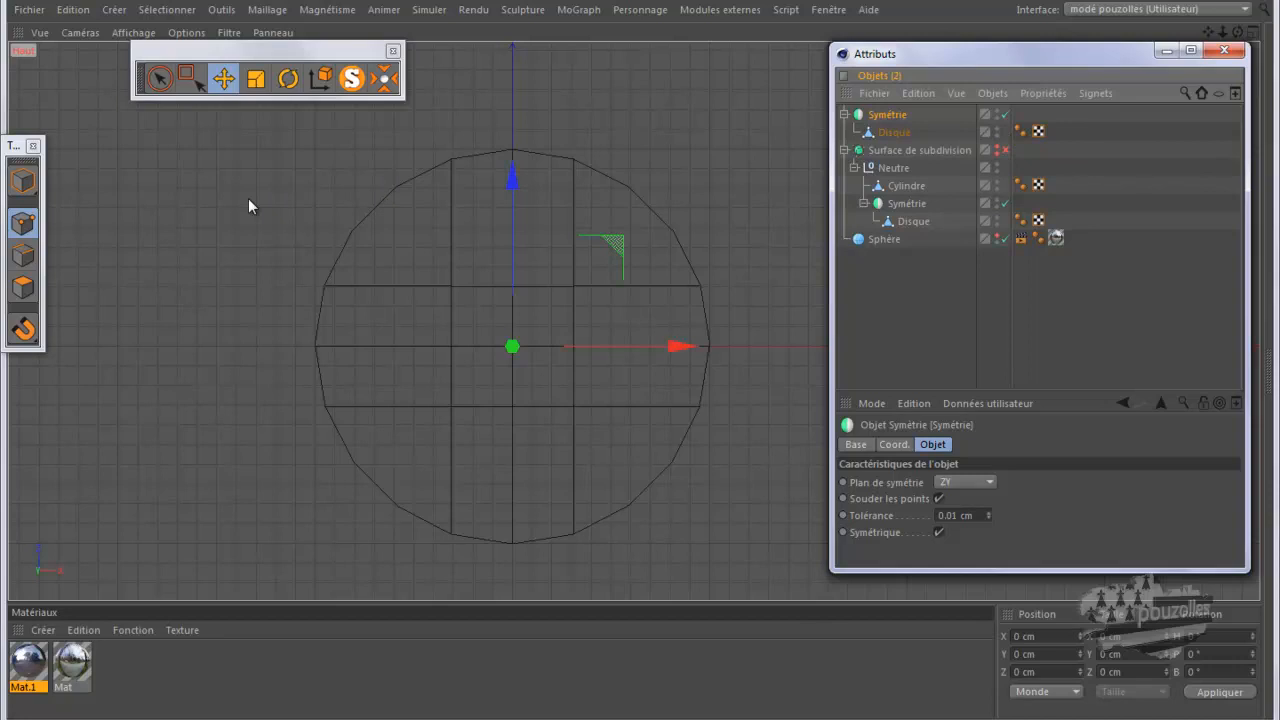
Make the new Symmetry object editable, take the mirrored disc out of it and delete the empty null
{"action": "key", "text": "c"}
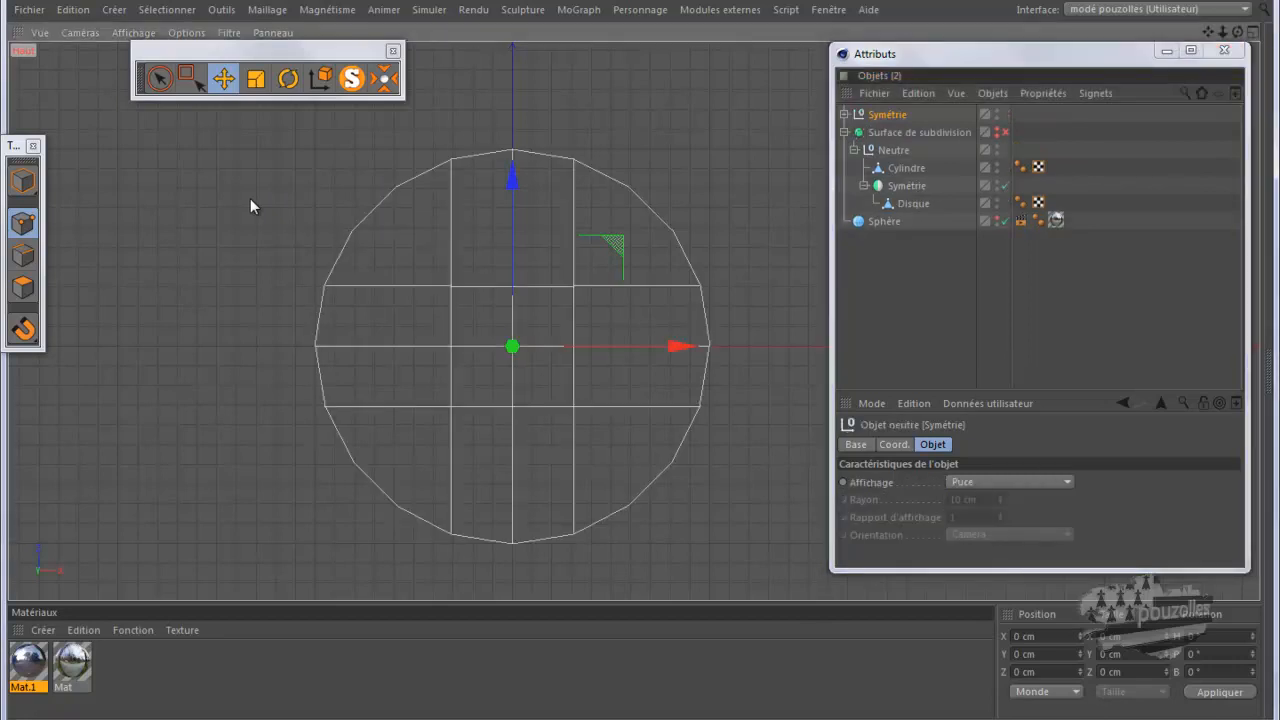
{"action": "left_click", "coordinate": [844, 114]}
{"action": "left_click_drag", "start_coordinate": [890, 132], "coordinate": [889, 155]}
{"action": "left_click", "coordinate": [886, 118]}
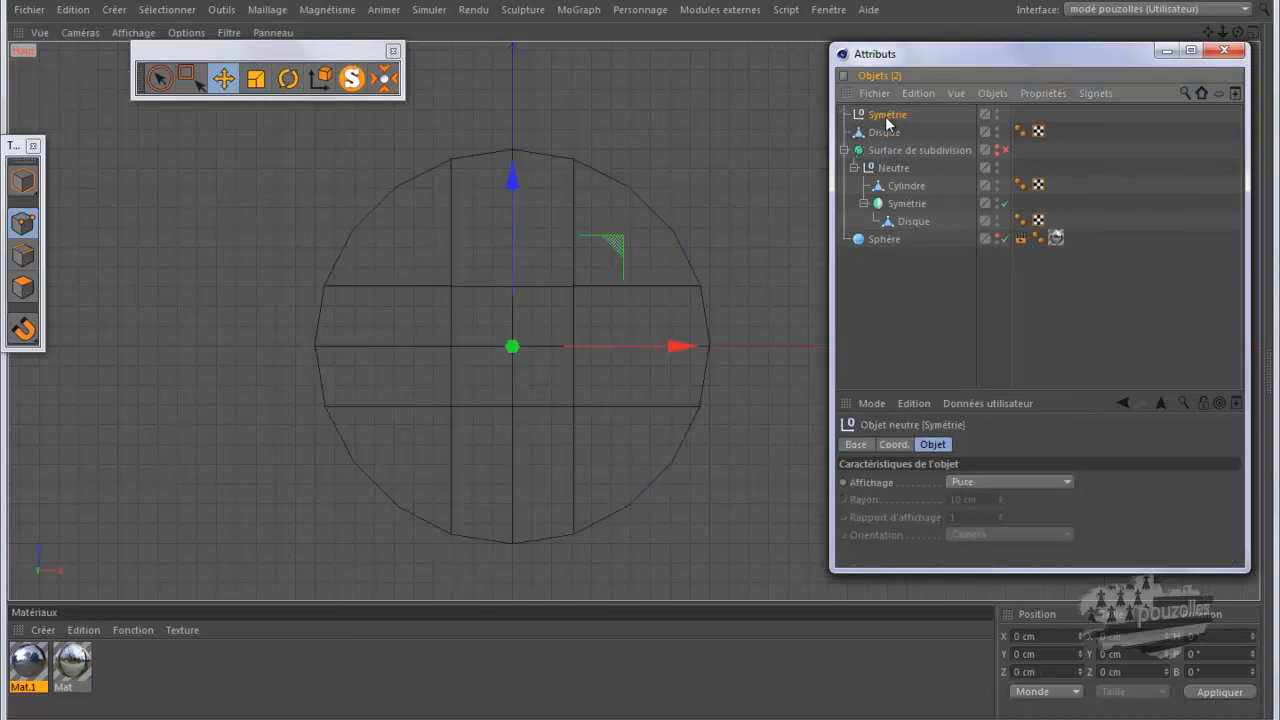
{"action": "key", "text": "Delete"}
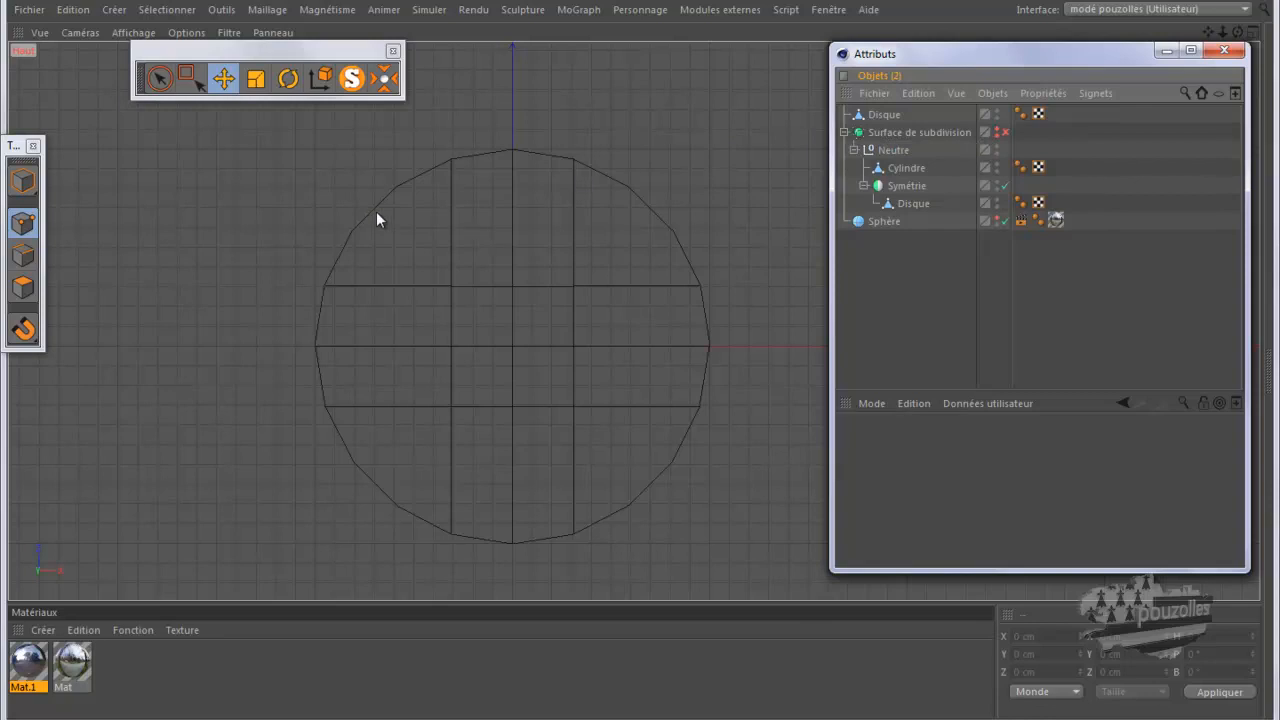
Undo the null's deletion, the conversion and the Symmetry object to return to the plain half disc
{"action": "left_click", "coordinate": [78, 11]}
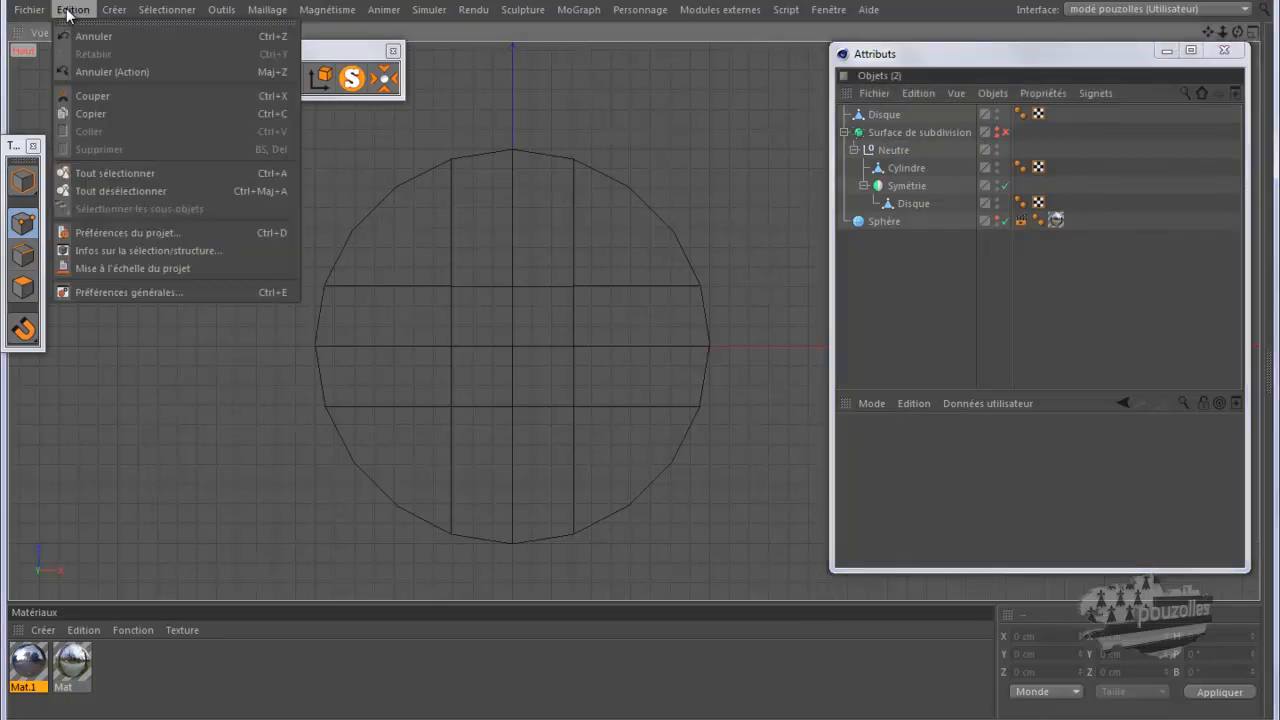
{"action": "left_click", "coordinate": [85, 23]}
{"action": "left_click", "coordinate": [87, 37]}
{"action": "left_click", "coordinate": [87, 37]}
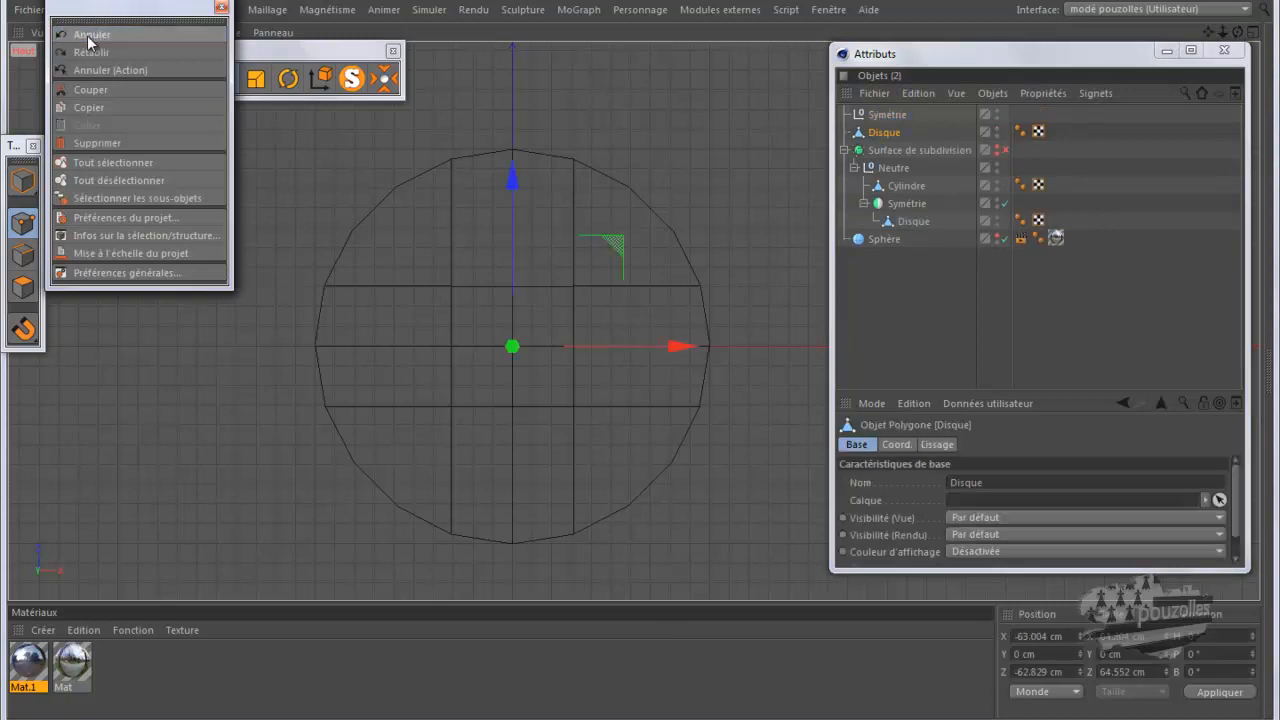
{"action": "left_click", "coordinate": [87, 37]}
{"action": "left_click", "coordinate": [87, 37]}
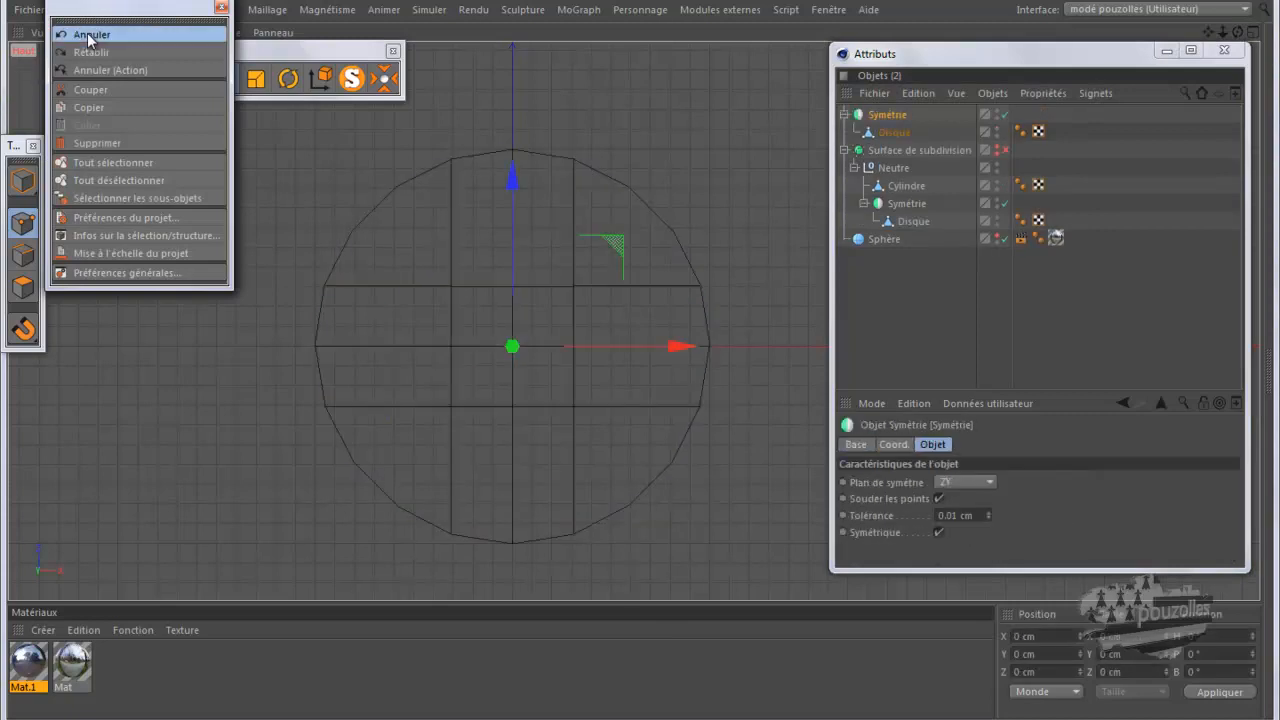
{"action": "left_click", "coordinate": [87, 37]}
{"action": "left_click", "coordinate": [88, 37]}
{"action": "left_click", "coordinate": [88, 37]}
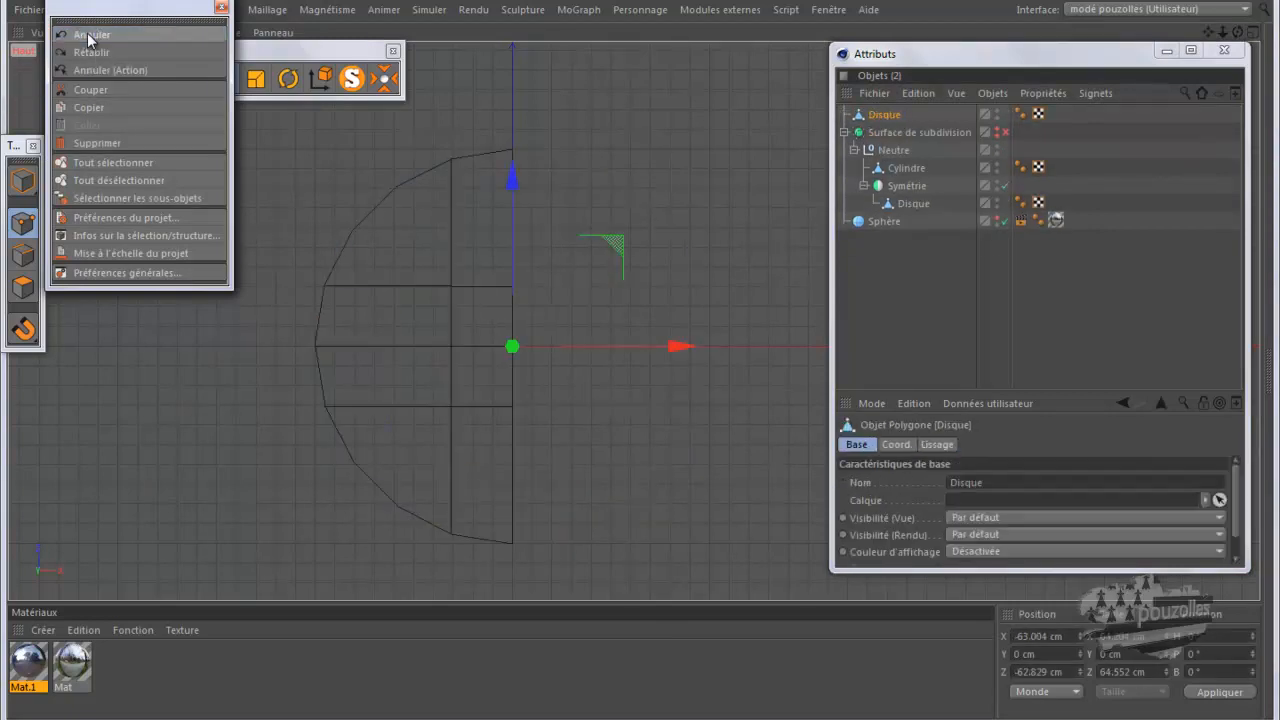
Undo both five-sided corner polygons of the half disc, close the editing command palette and clear the point selection
{"action": "left_click", "coordinate": [88, 37]}
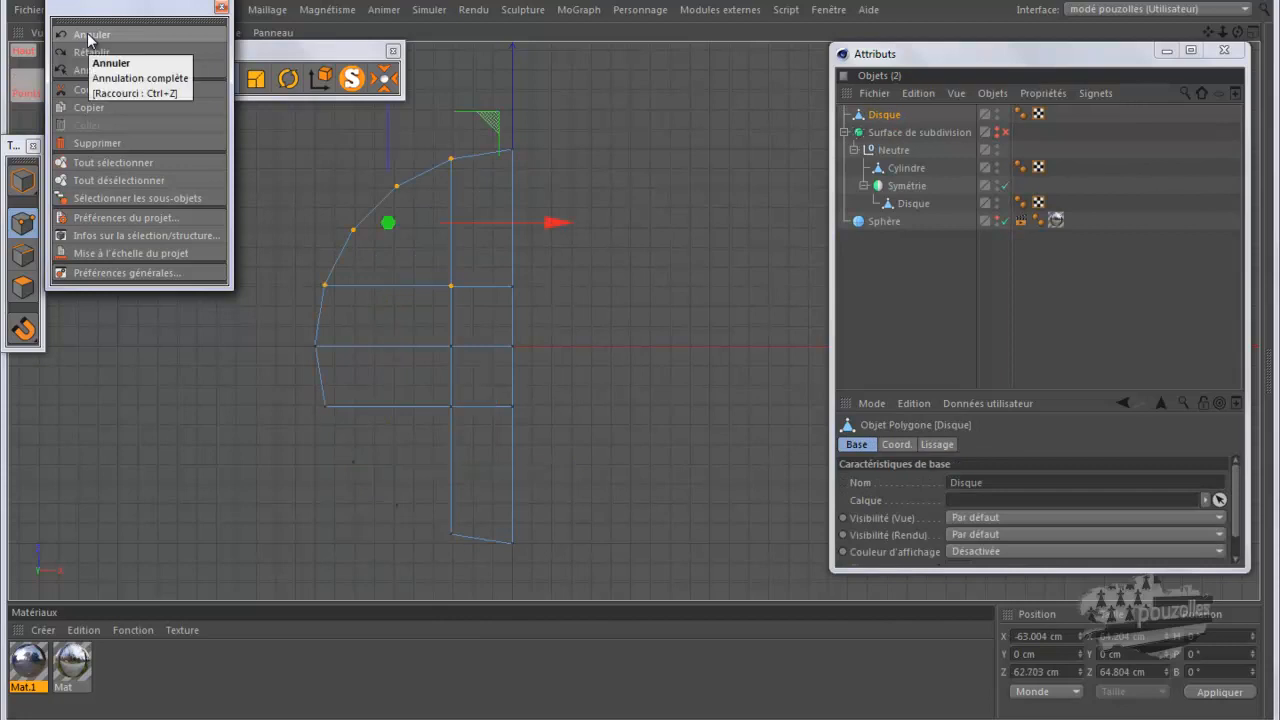
{"action": "left_click", "coordinate": [88, 37]}
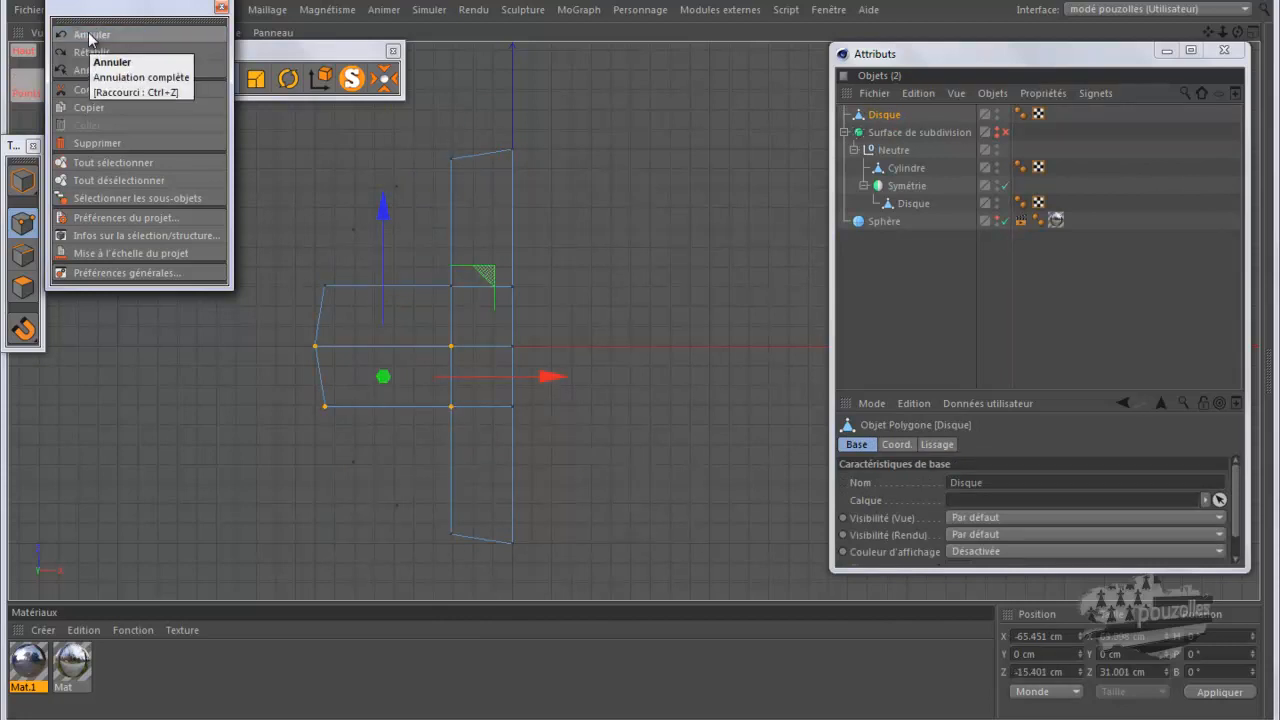
{"action": "left_click", "coordinate": [222, 9]}
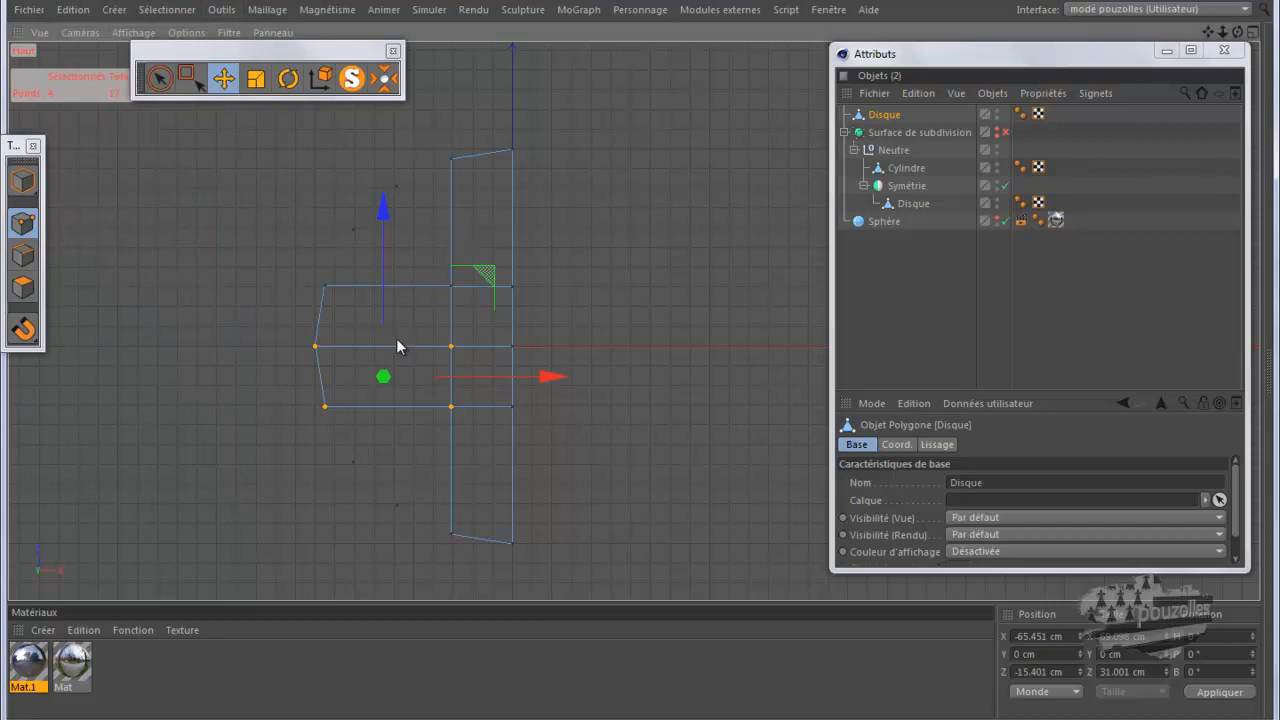
{"action": "left_click", "coordinate": [655, 258]}
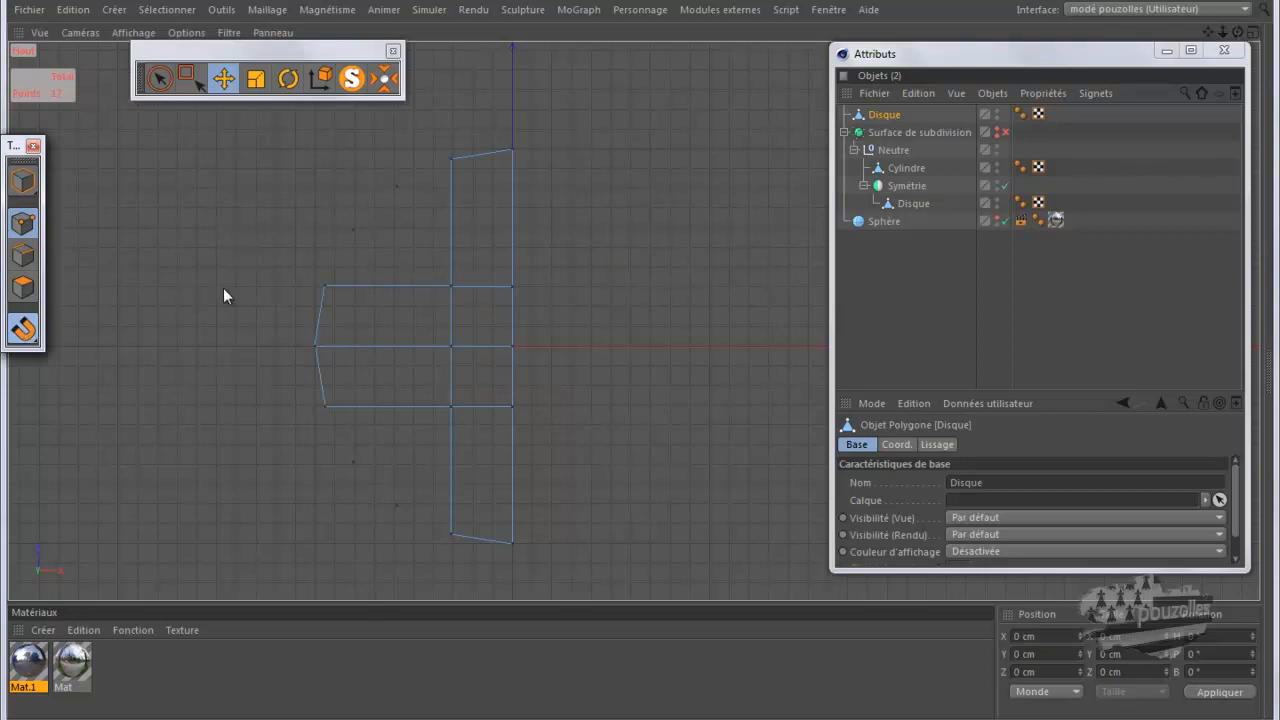
Enable snapping and add polygon and spline snapping to the active snap modes
{"action": "left_click", "coordinate": [25, 330]}
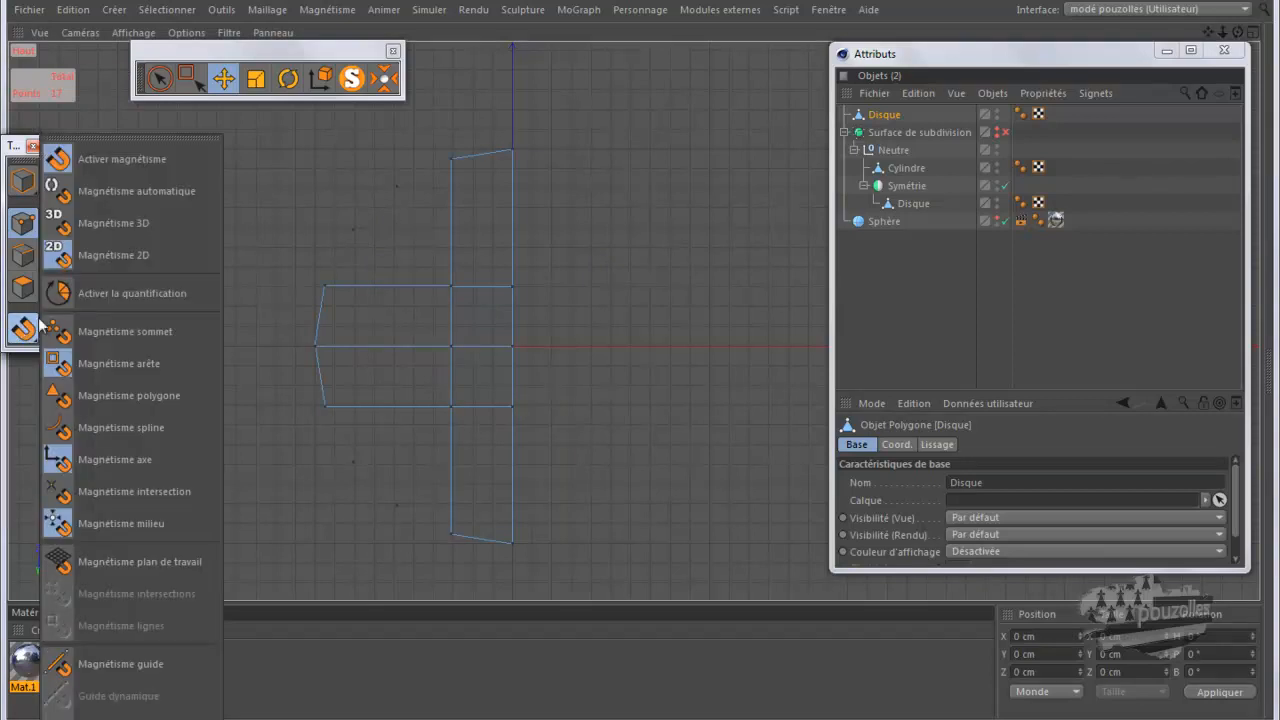
{"action": "left_click", "coordinate": [115, 139]}
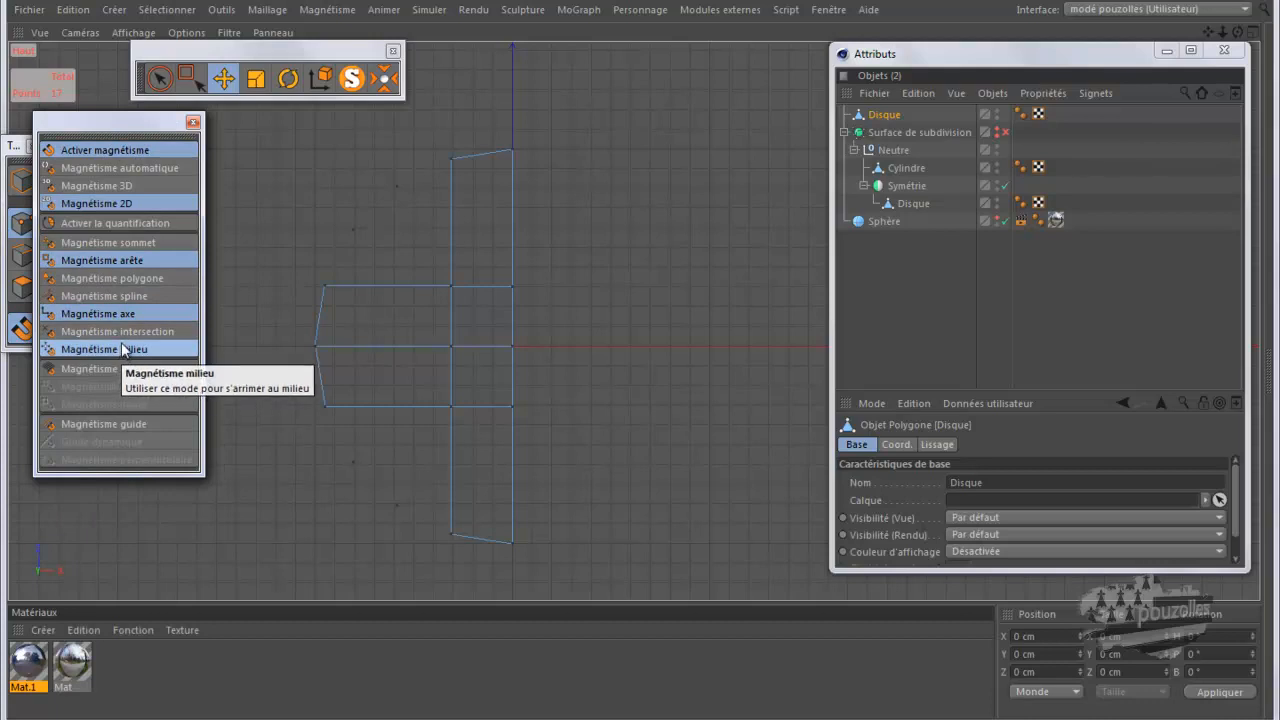
{"action": "left_click", "coordinate": [138, 278]}
{"action": "left_click", "coordinate": [141, 296]}
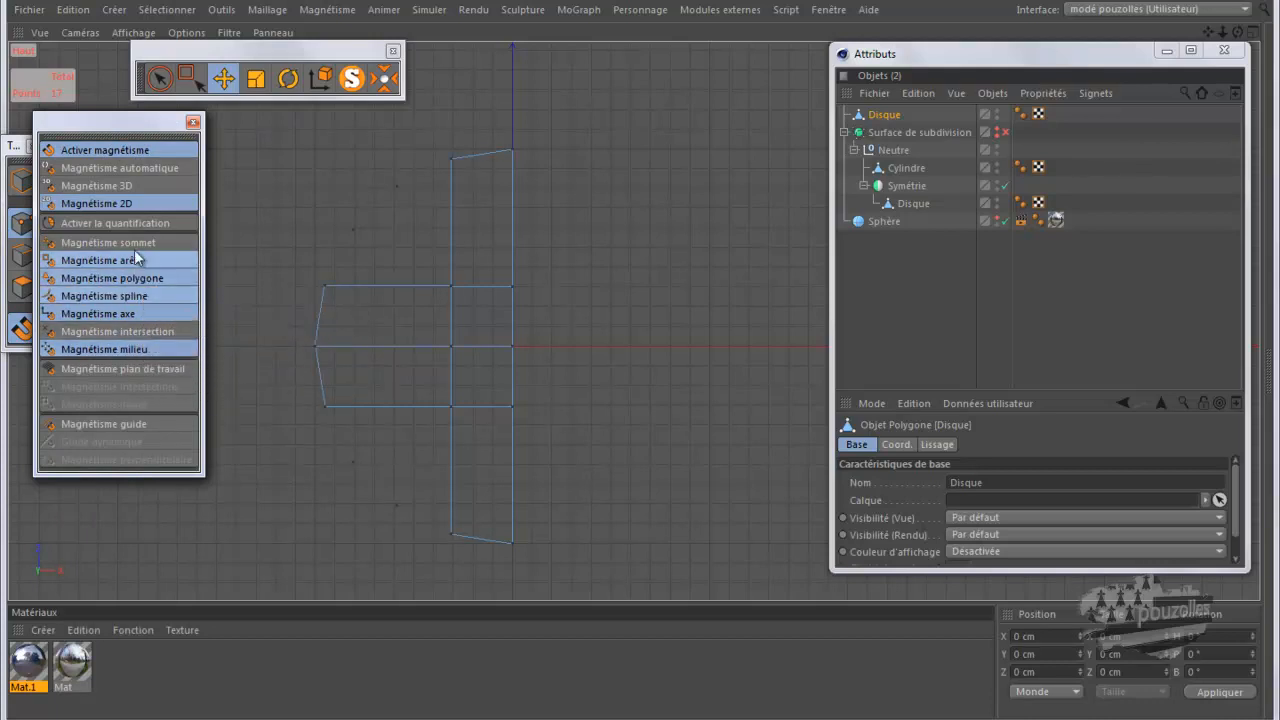
{"action": "left_click", "coordinate": [193, 121]}
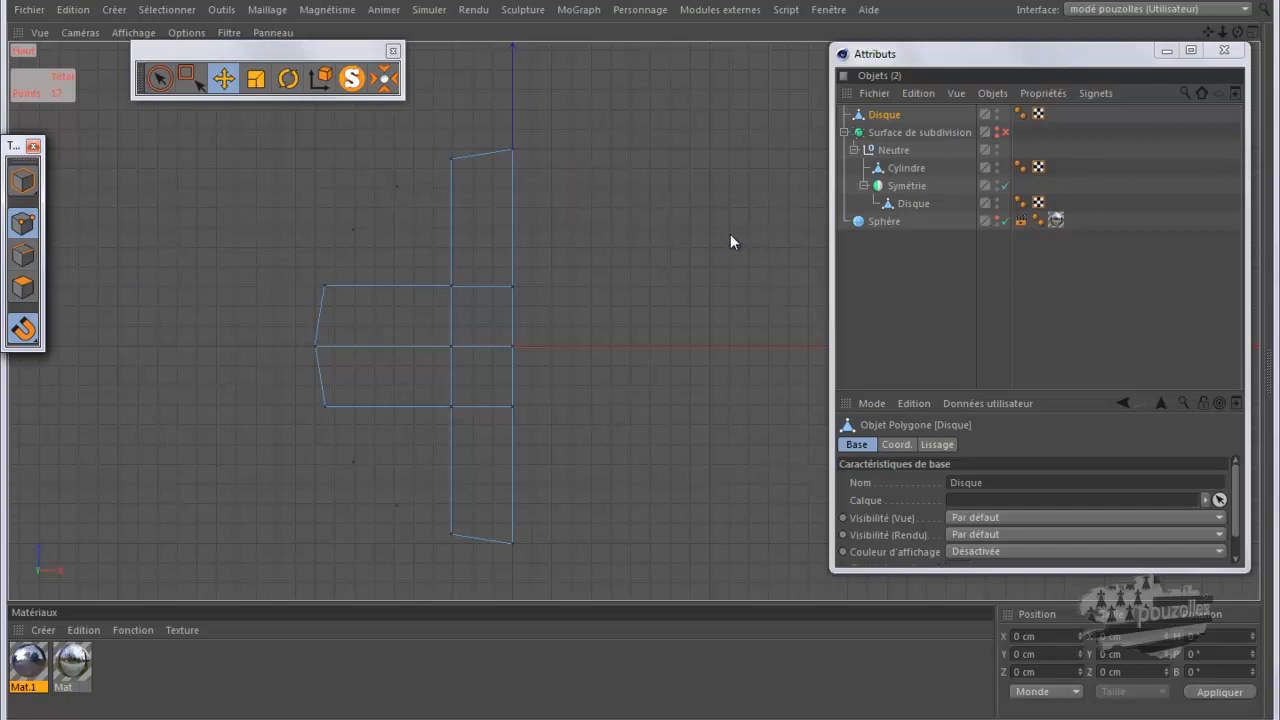
Cut across the half disc's two Z-direction arms near their middles with the Knife in Plane mode on the X-Y plane
{"action": "key", "text": "k"}
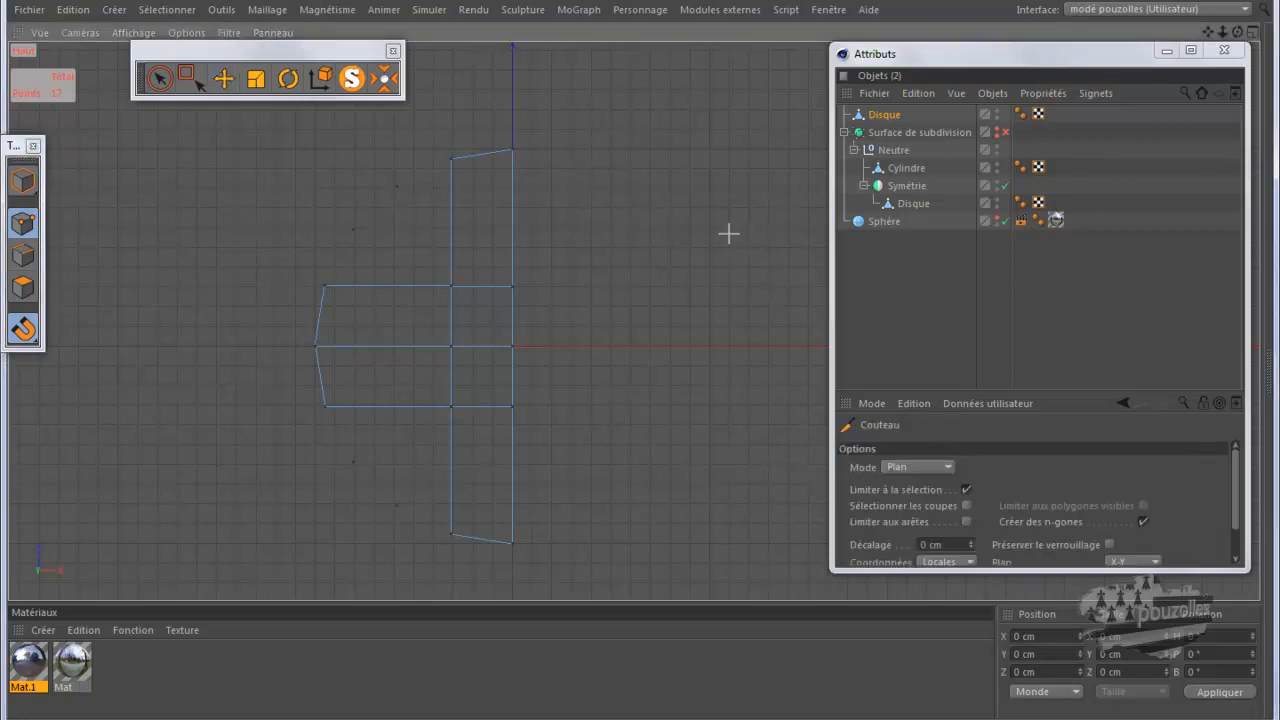
{"action": "left_click", "coordinate": [513, 228]}
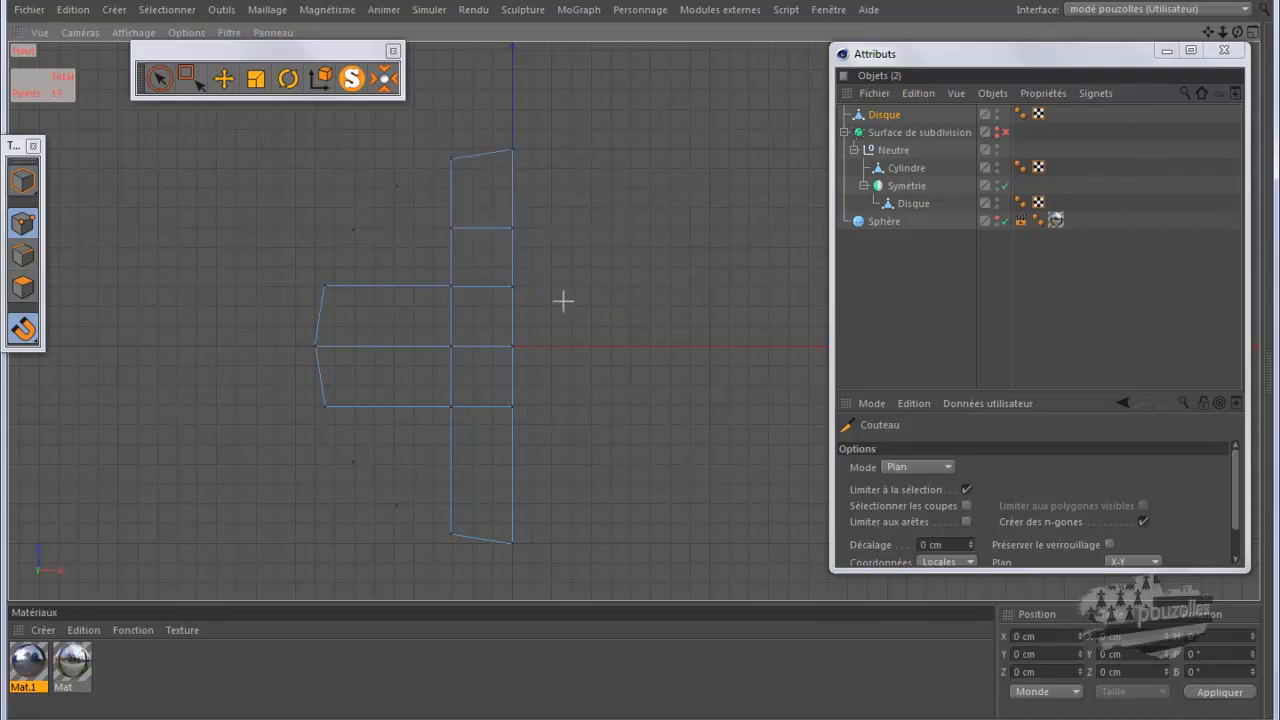
{"action": "left_click", "coordinate": [513, 463]}
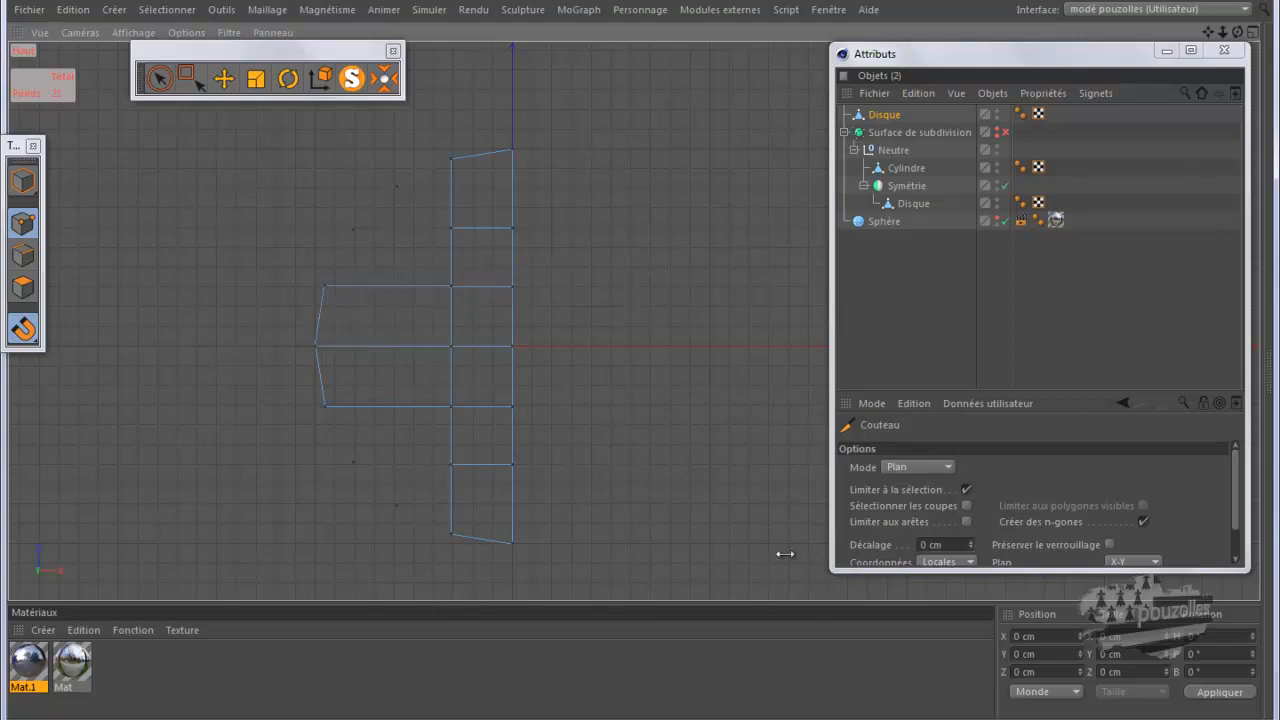
Set the Knife's plane to Y-Z and cut across the half disc's X-direction arm near its middle
{"action": "left_click", "coordinate": [1128, 563]}
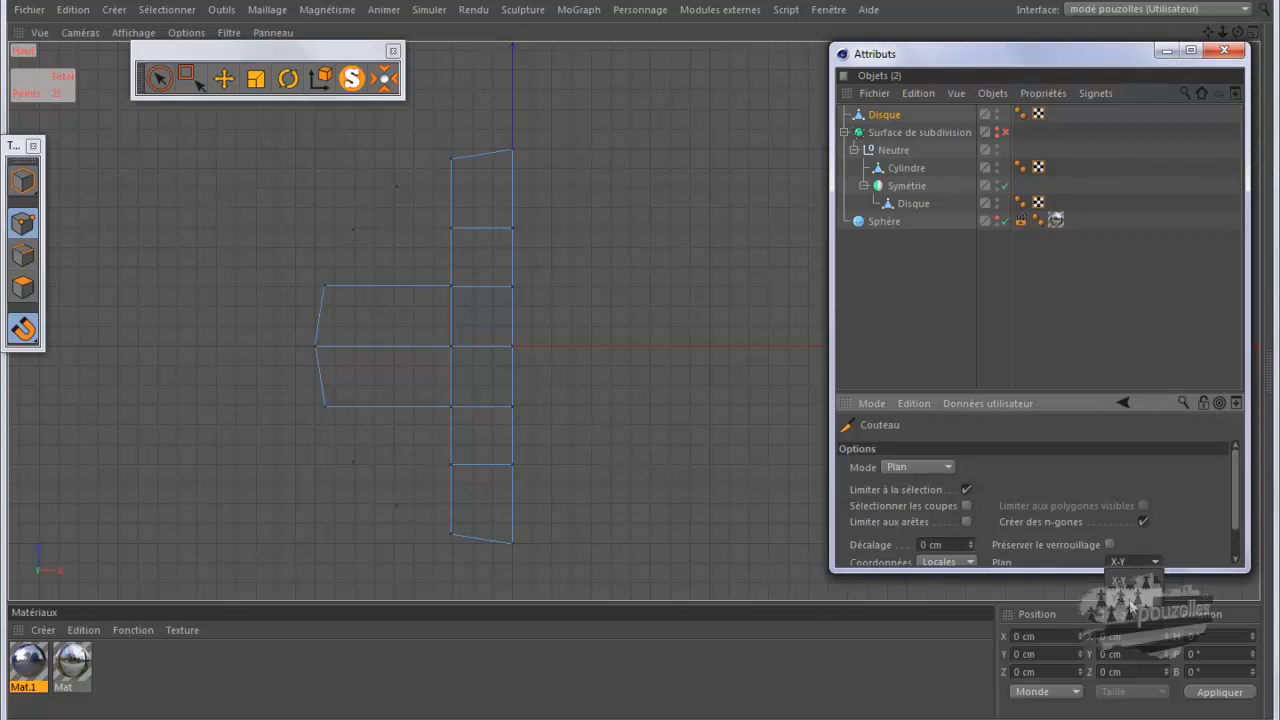
{"action": "left_click", "coordinate": [1131, 600]}
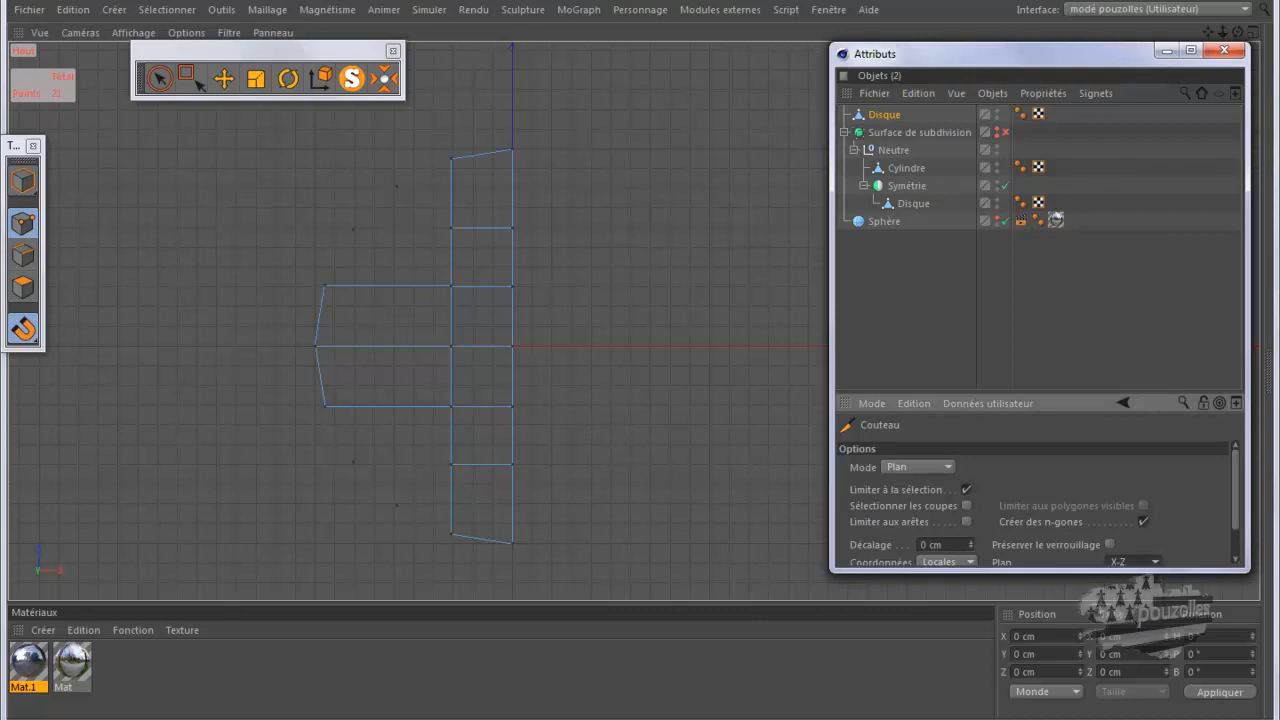
{"action": "left_click", "coordinate": [386, 288]}
{"action": "left_click", "coordinate": [1130, 563]}
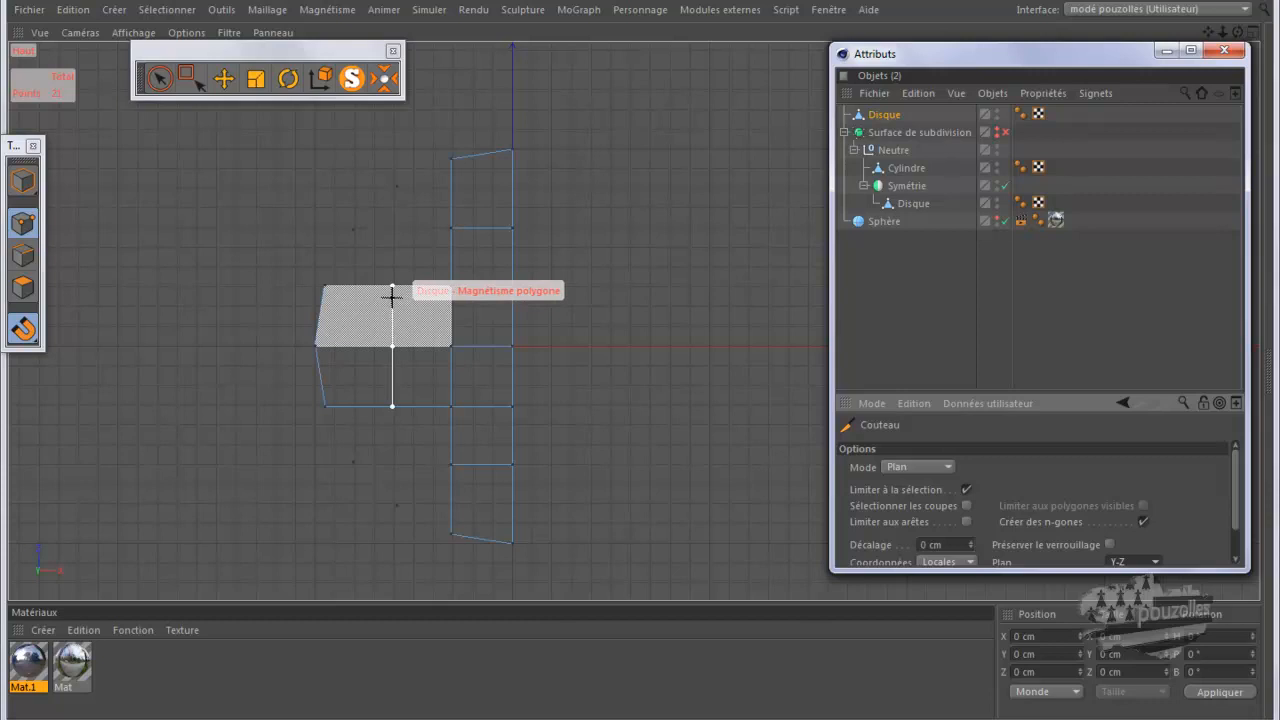
{"action": "left_click", "coordinate": [392, 297]}
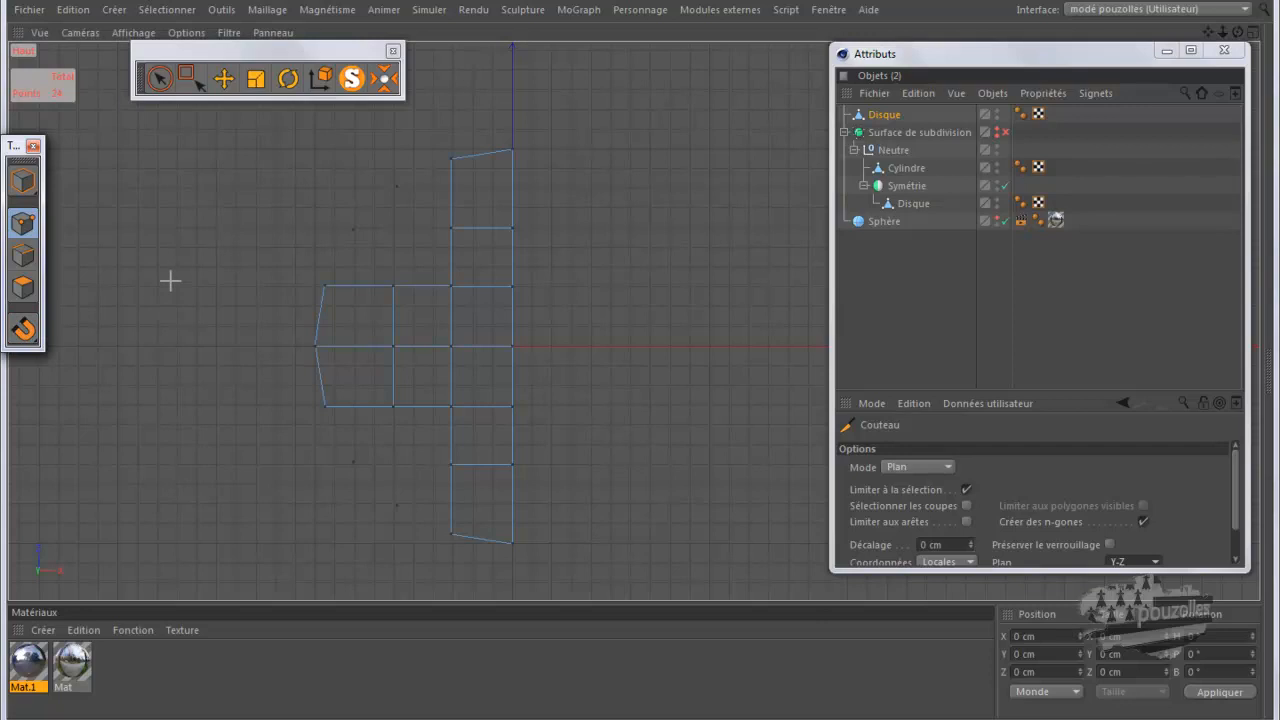
Fill the half disc's positive Z corner with a seven-sided polygon that includes the new cut points on both arms
{"action": "right_click", "coordinate": [157, 167]}
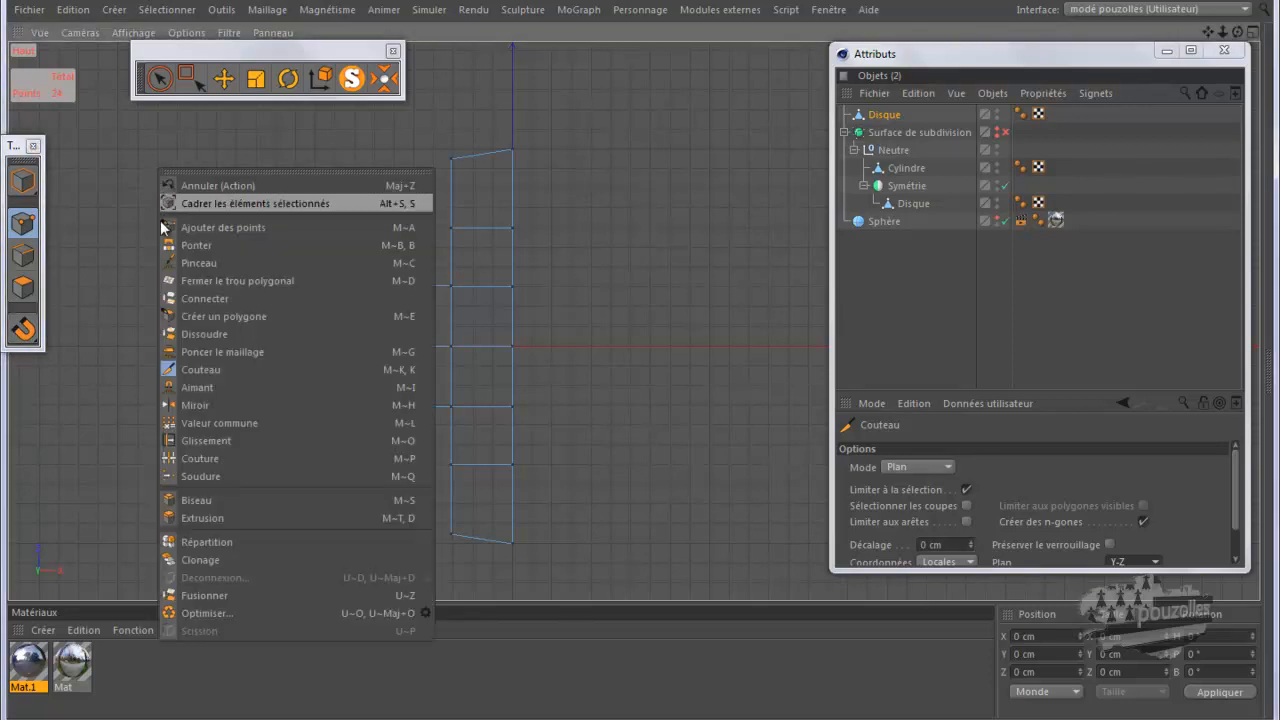
{"action": "left_click", "coordinate": [201, 316]}
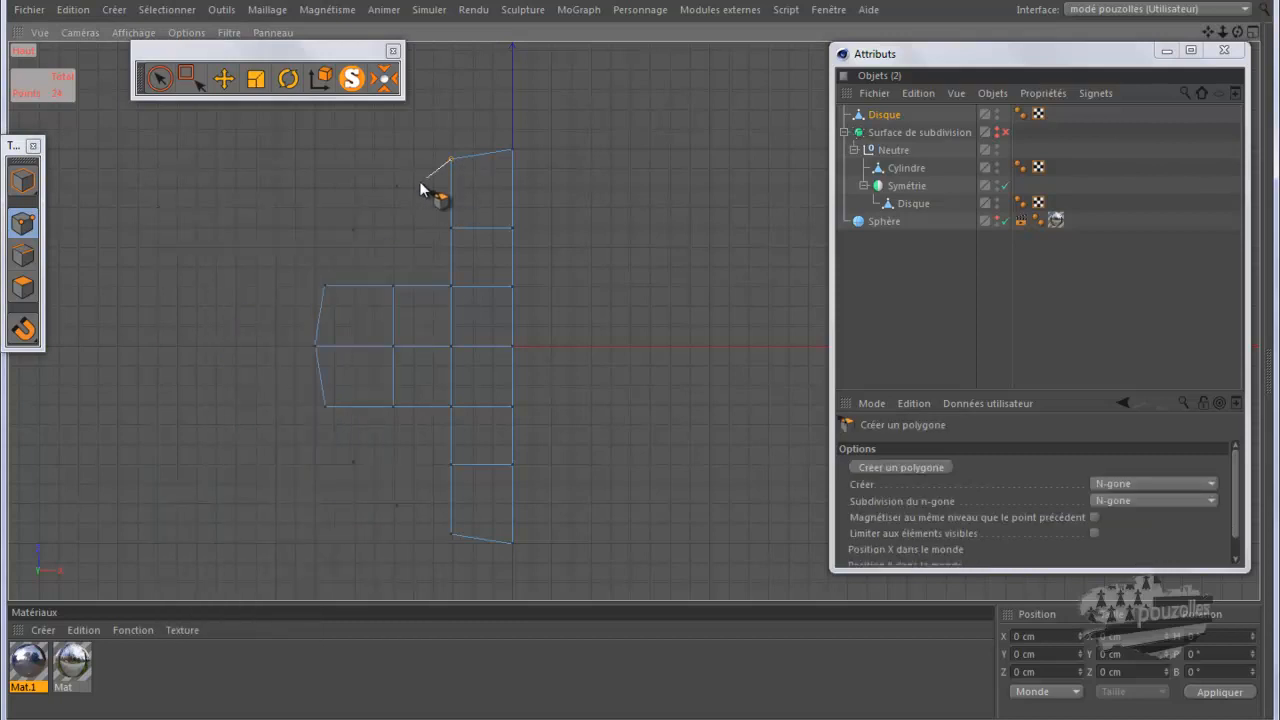
{"action": "left_click", "coordinate": [398, 186]}
{"action": "left_click", "coordinate": [352, 230]}
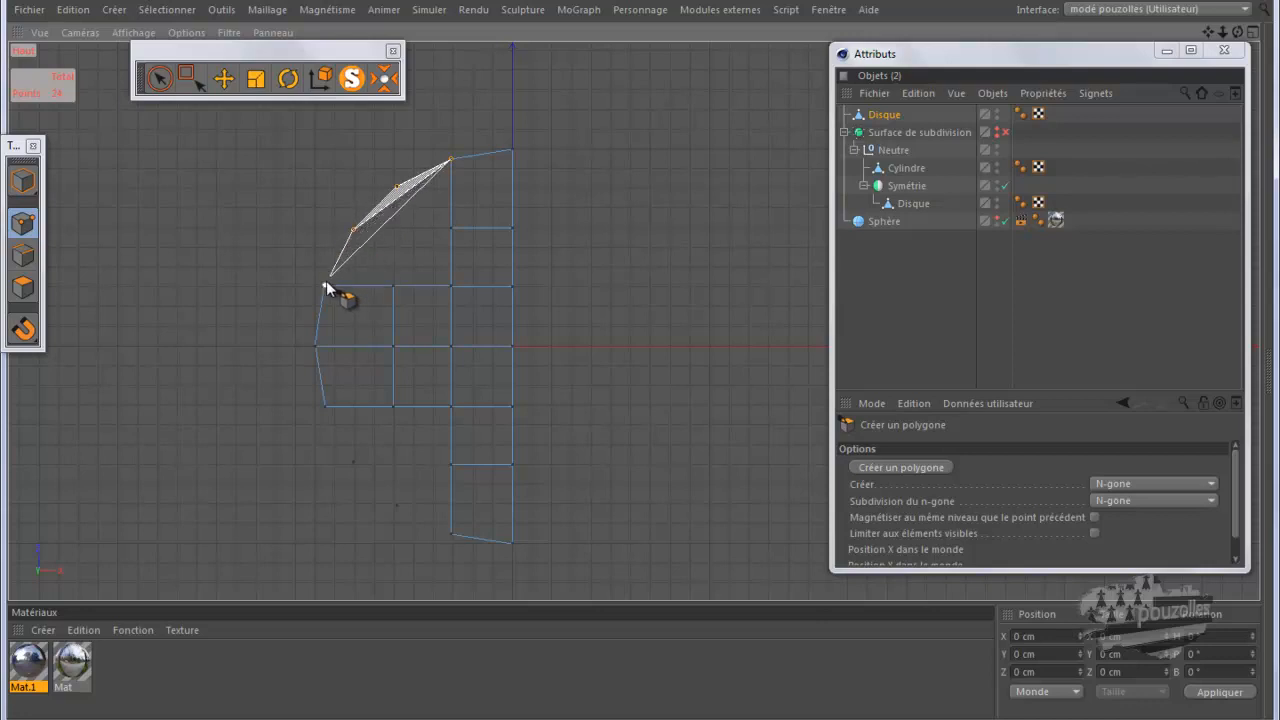
{"action": "left_click", "coordinate": [325, 285]}
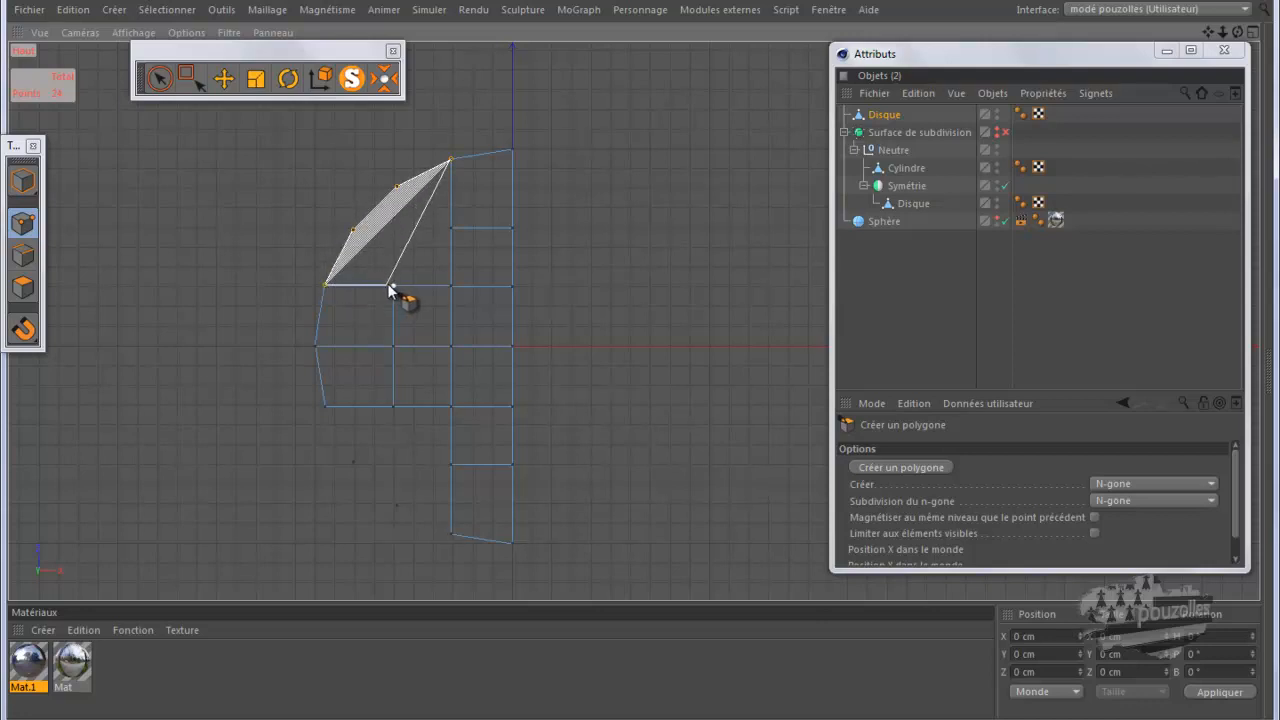
{"action": "left_click", "coordinate": [392, 286]}
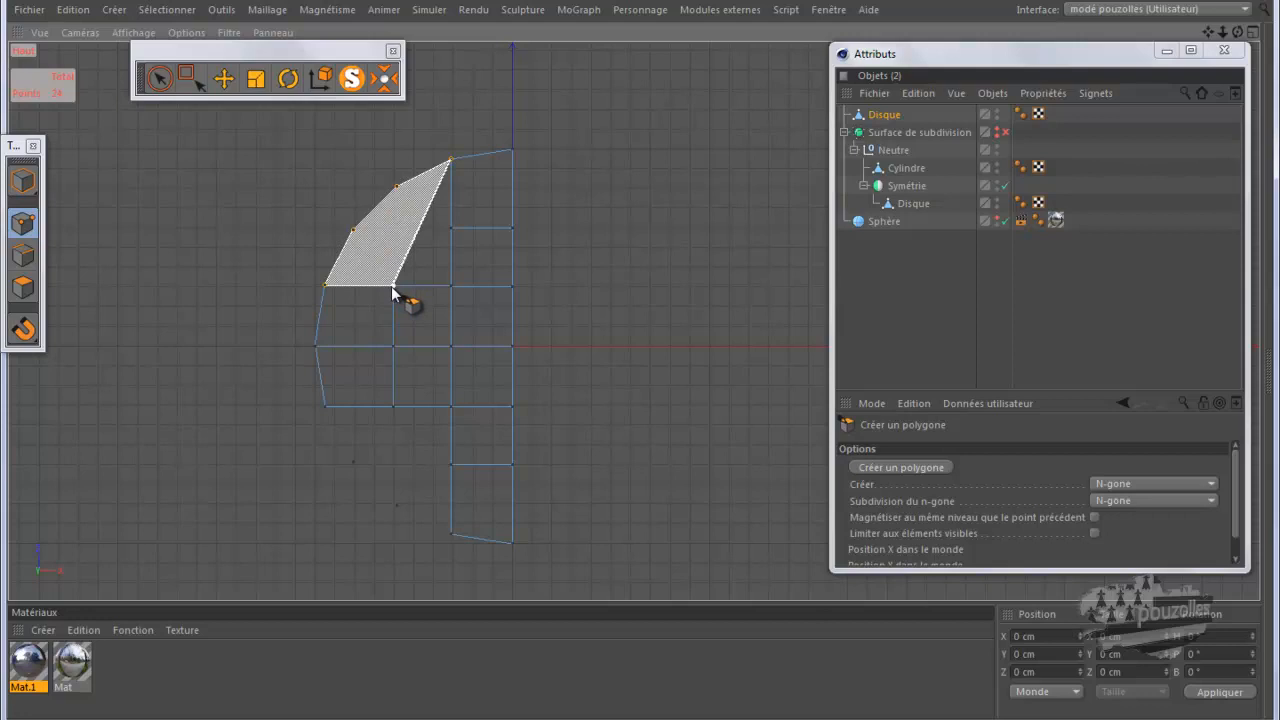
{"action": "left_click", "coordinate": [451, 287]}
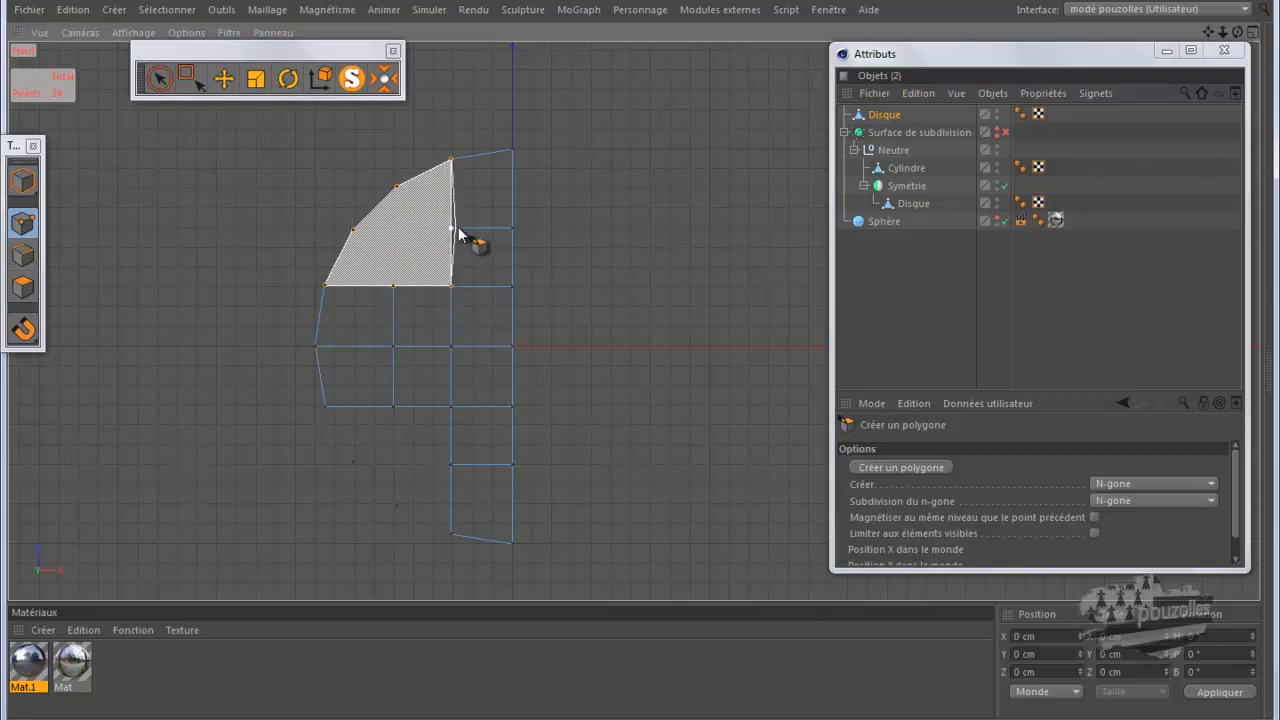
{"action": "left_click", "coordinate": [451, 160]}
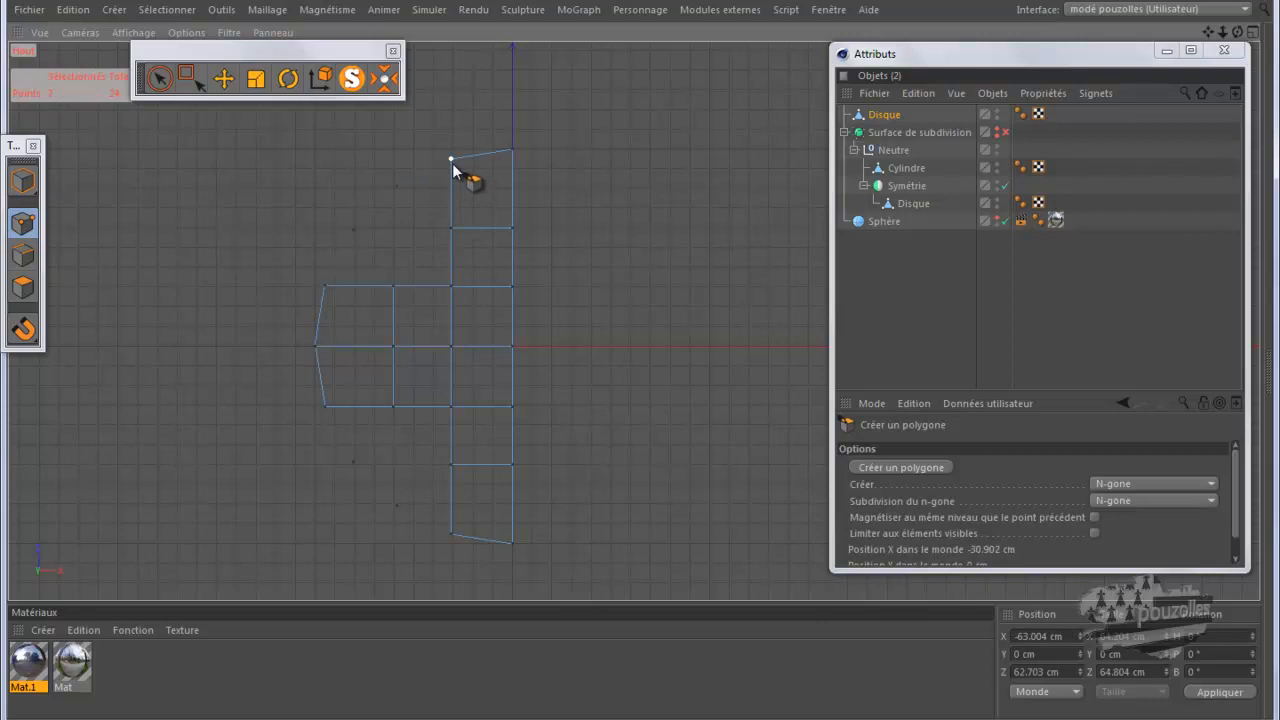
Fill the half disc's negative Z corner with a matching seven-sided polygon, leave the polygon creation tool and clear the selection
{"action": "left_click", "coordinate": [325, 407]}
{"action": "left_click", "coordinate": [353, 462]}
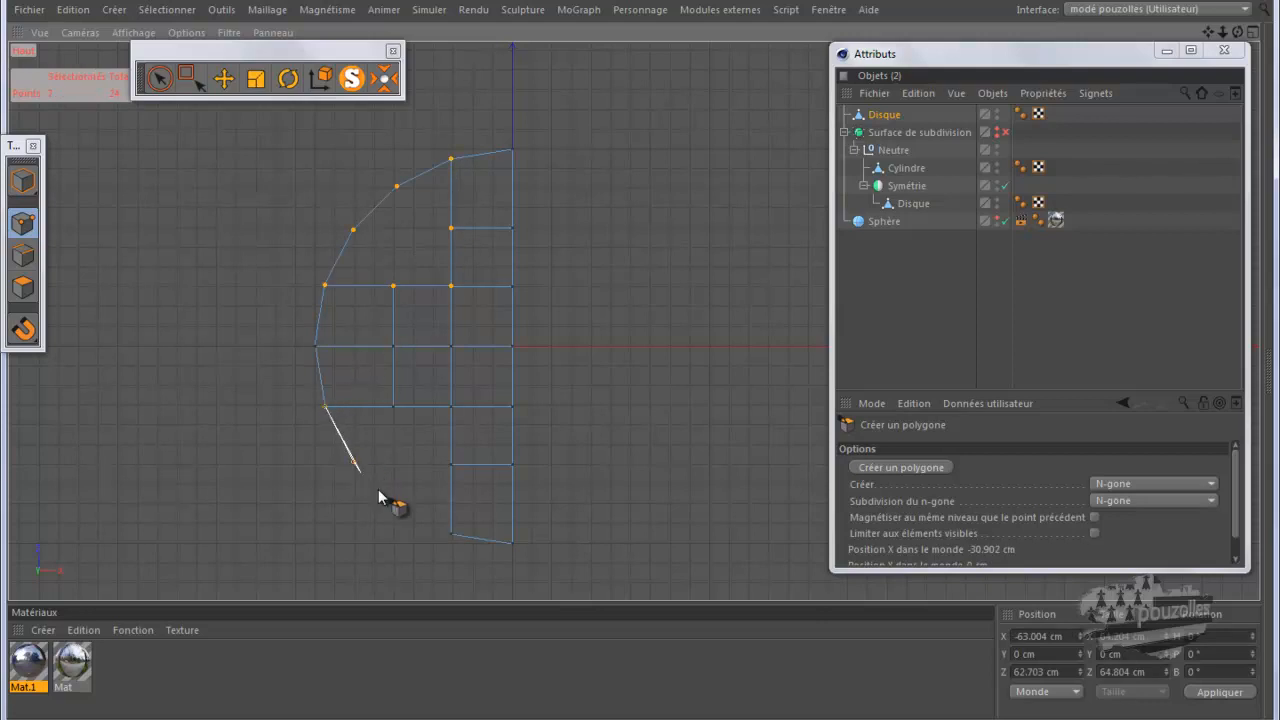
{"action": "left_click", "coordinate": [397, 505]}
{"action": "left_click", "coordinate": [451, 533]}
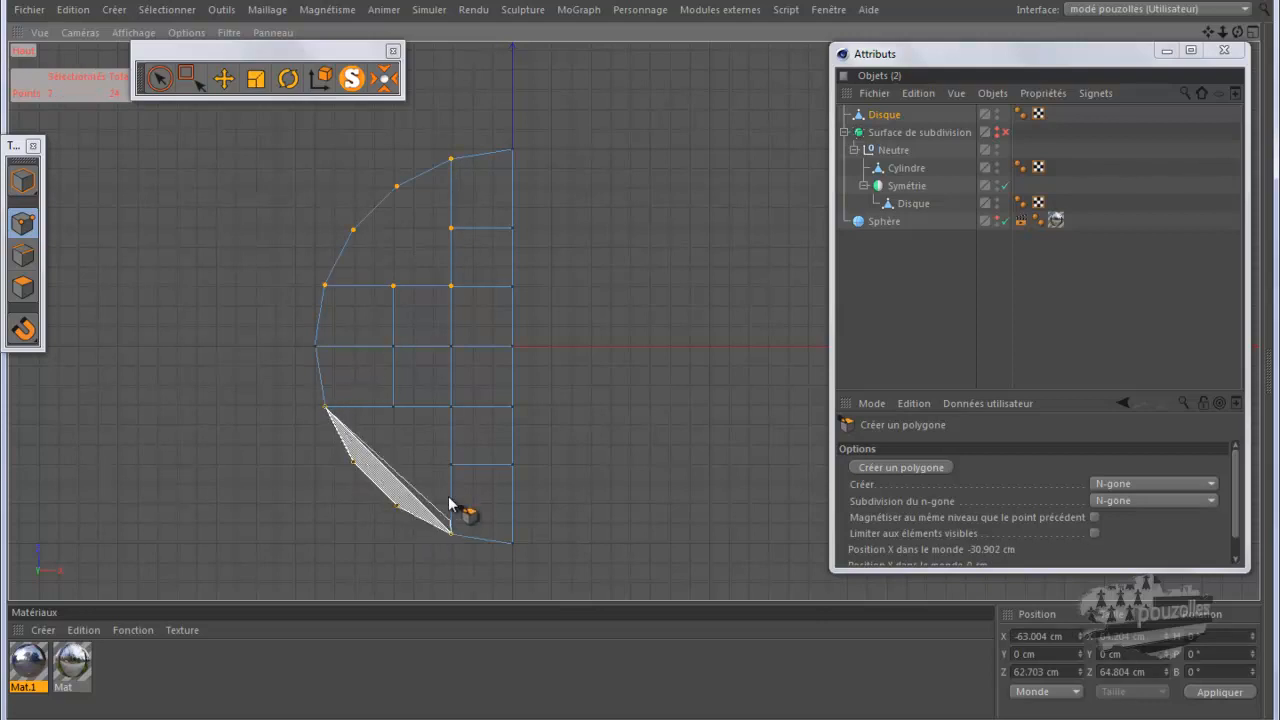
{"action": "left_click", "coordinate": [451, 462]}
{"action": "left_click", "coordinate": [451, 407]}
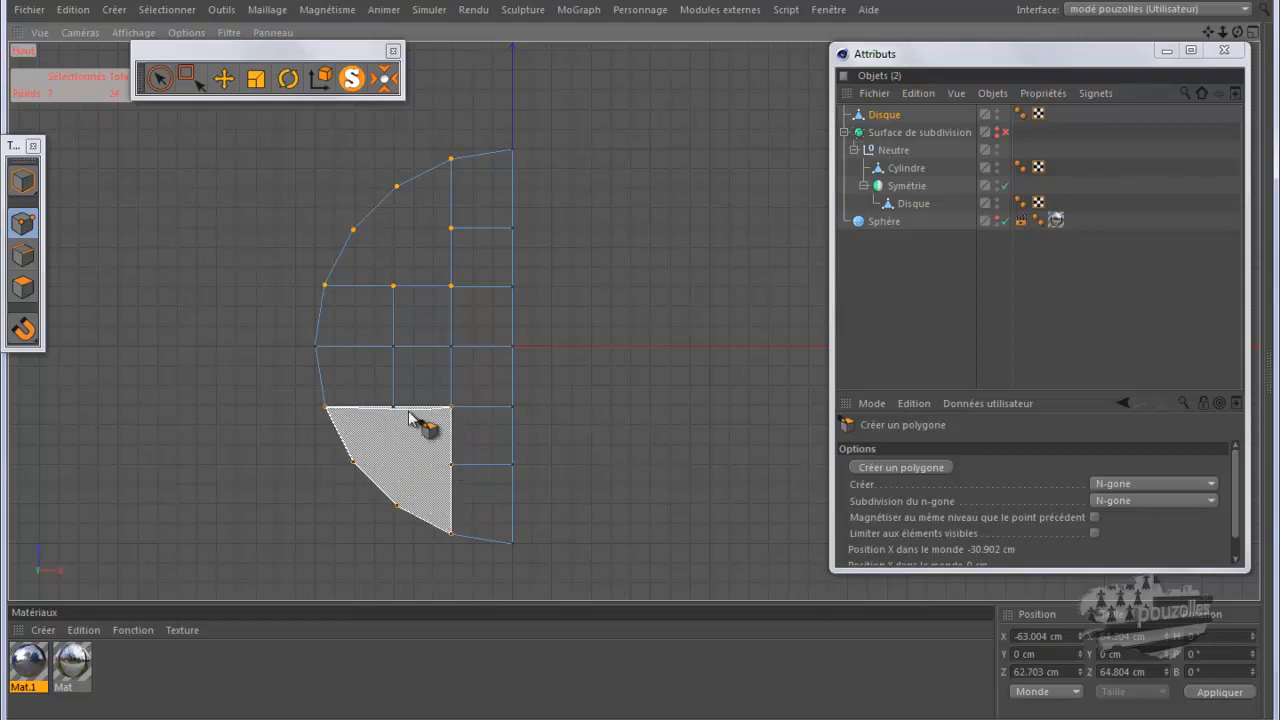
{"action": "left_click", "coordinate": [325, 408]}
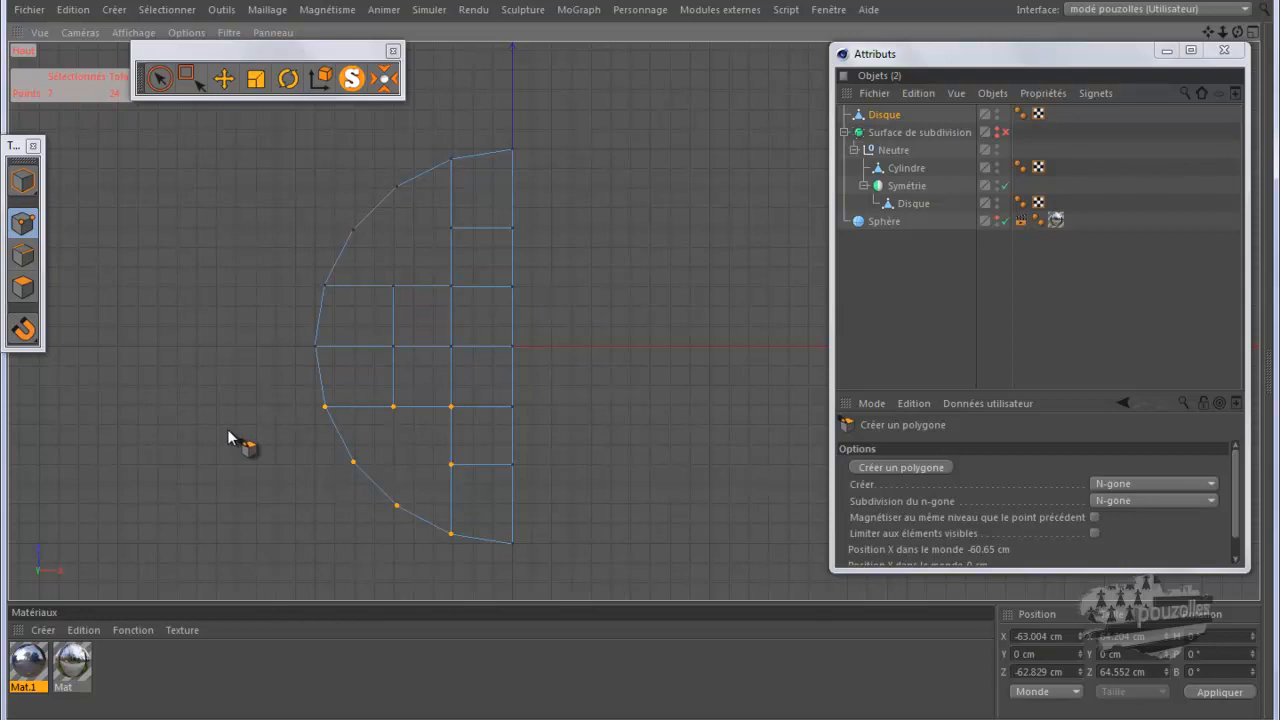
{"action": "left_click", "coordinate": [224, 77]}
{"action": "left_click", "coordinate": [222, 198]}
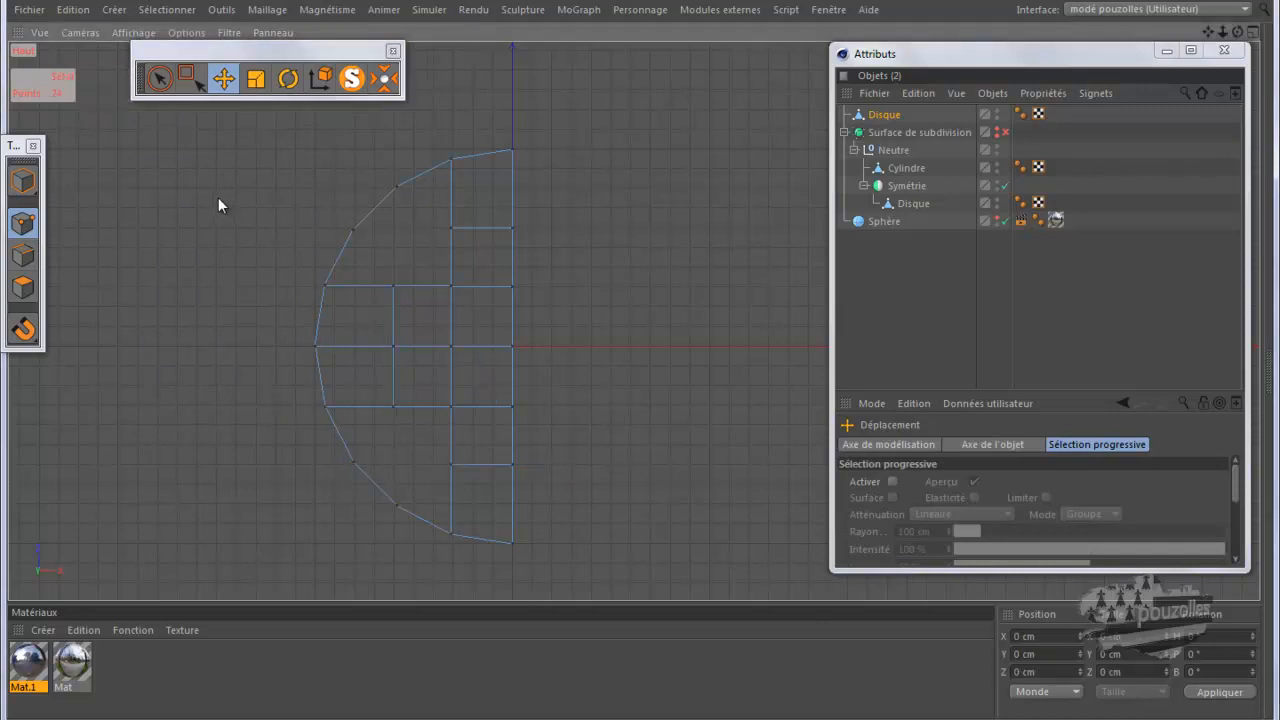
Complete the disc by placing the recut half disc inside a new Symmetry object mirroring across the ZY plane
{"action": "left_click", "coordinate": [110, 12]}
{"action": "mouse_move", "coordinate": [150, 96]}
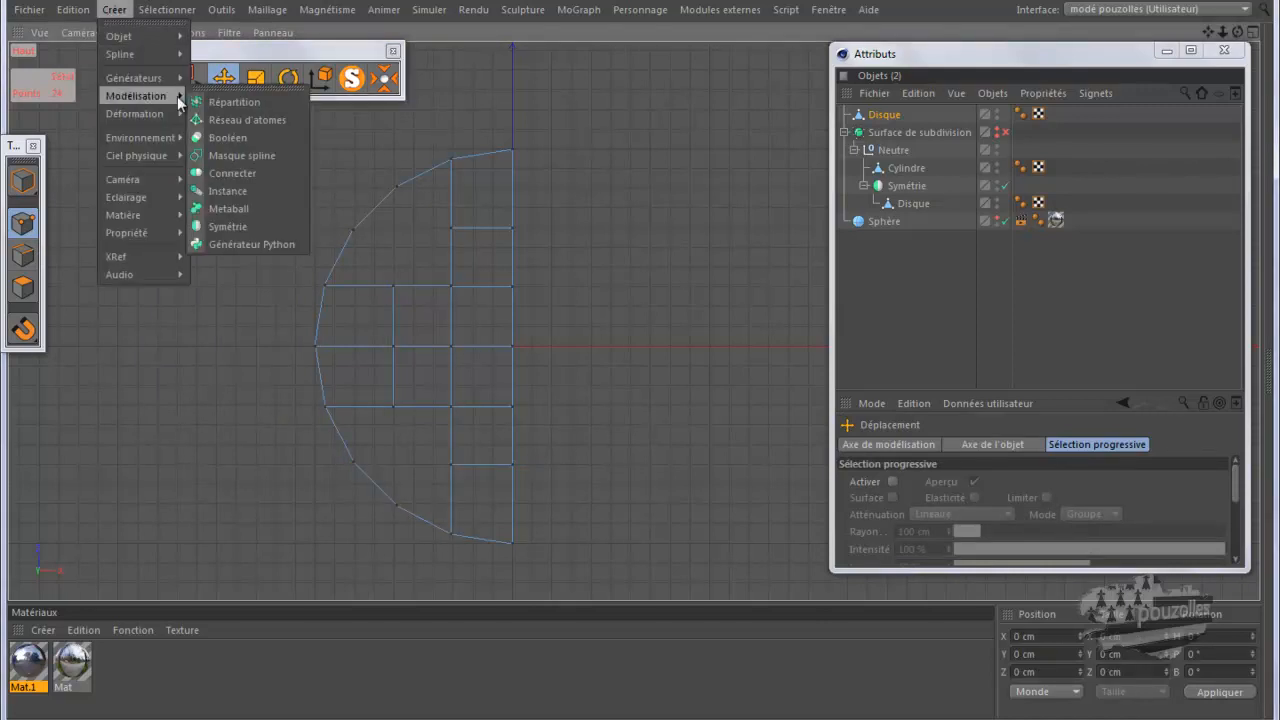
{"action": "left_click", "coordinate": [243, 221]}
{"action": "left_click_drag", "start_coordinate": [884, 133], "coordinate": [890, 118]}
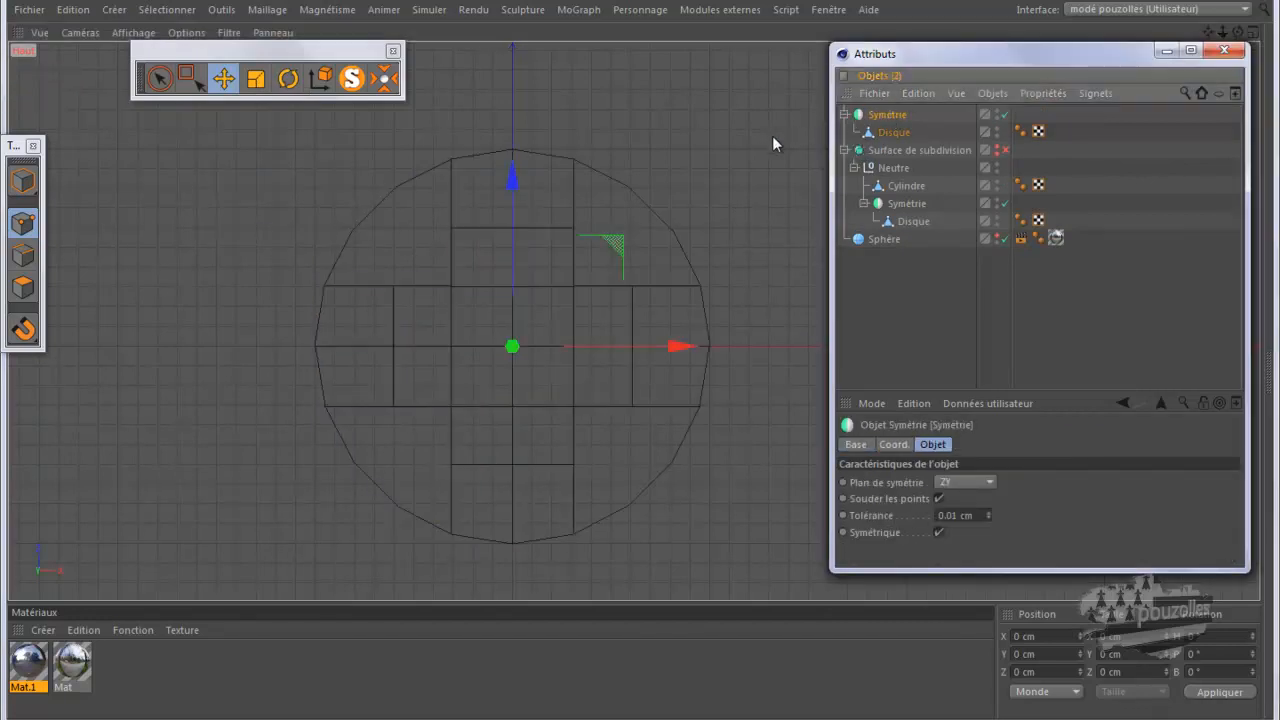
Convert the disc's Symmetry object to editable geometry, move the full disc out of it and delete the leftover null
{"action": "key", "text": "c"}
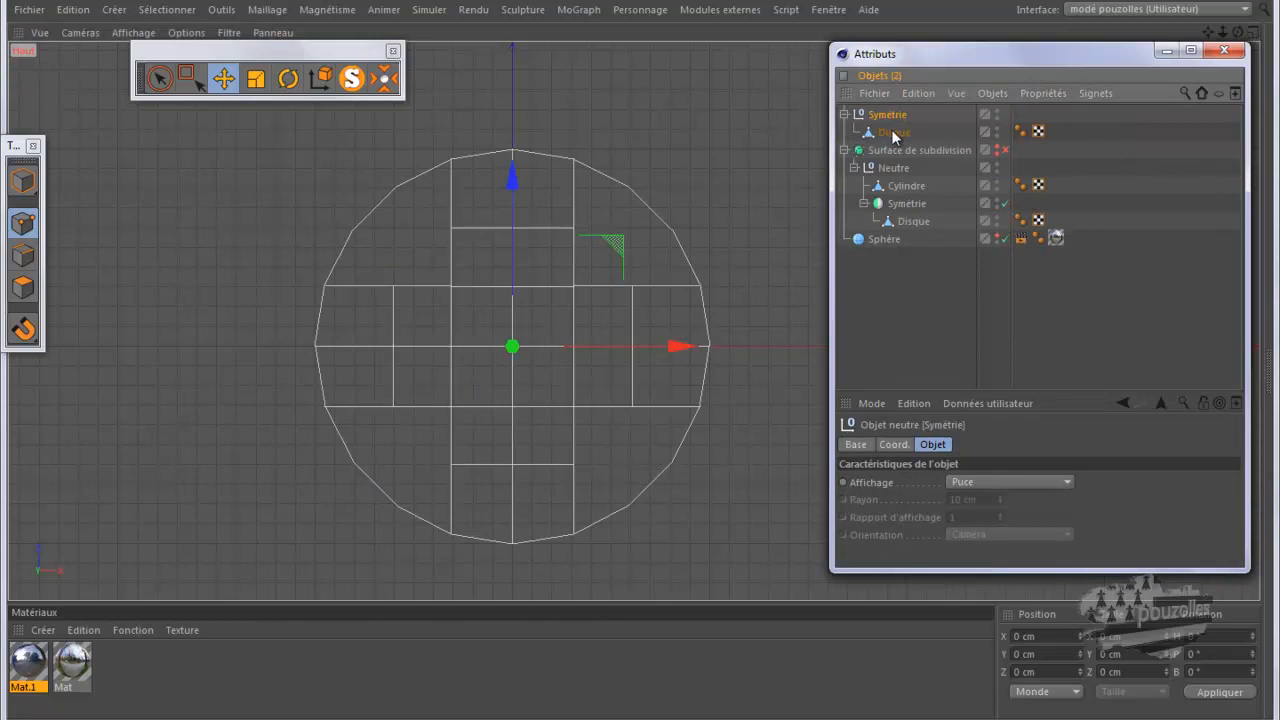
{"action": "left_click", "coordinate": [892, 133]}
{"action": "left_click", "coordinate": [884, 116]}
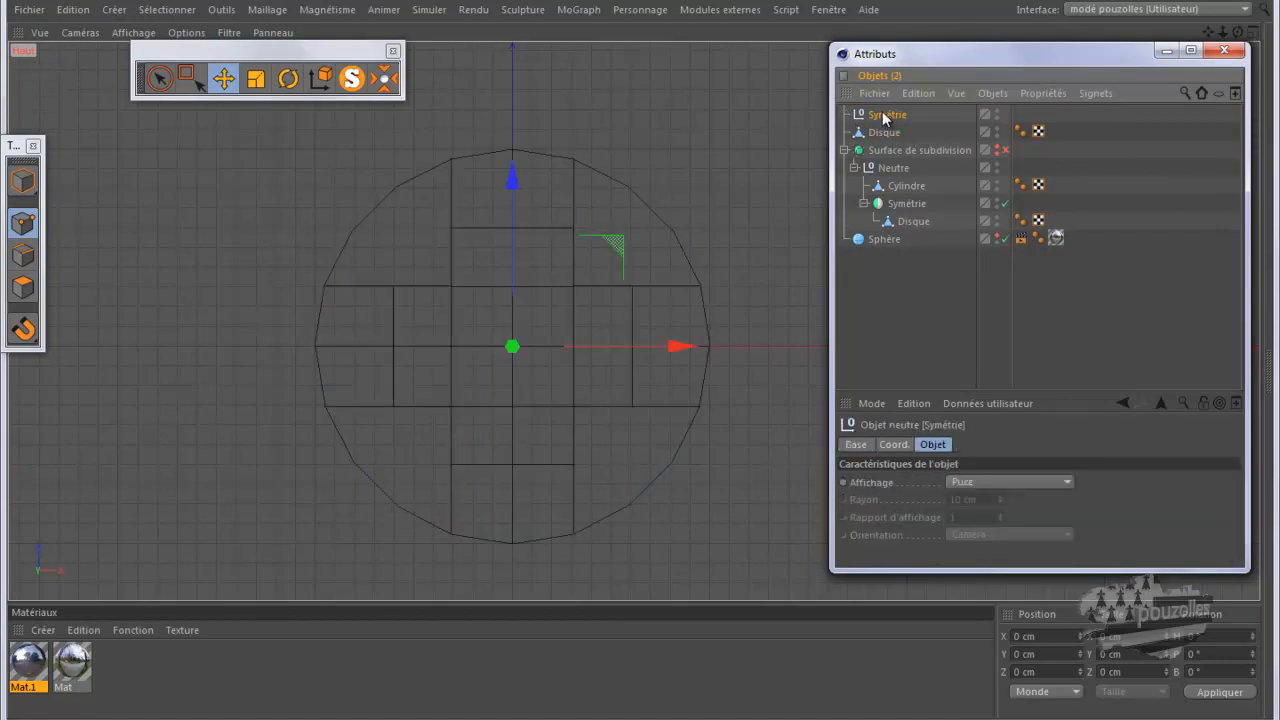
{"action": "key", "text": "Delete"}
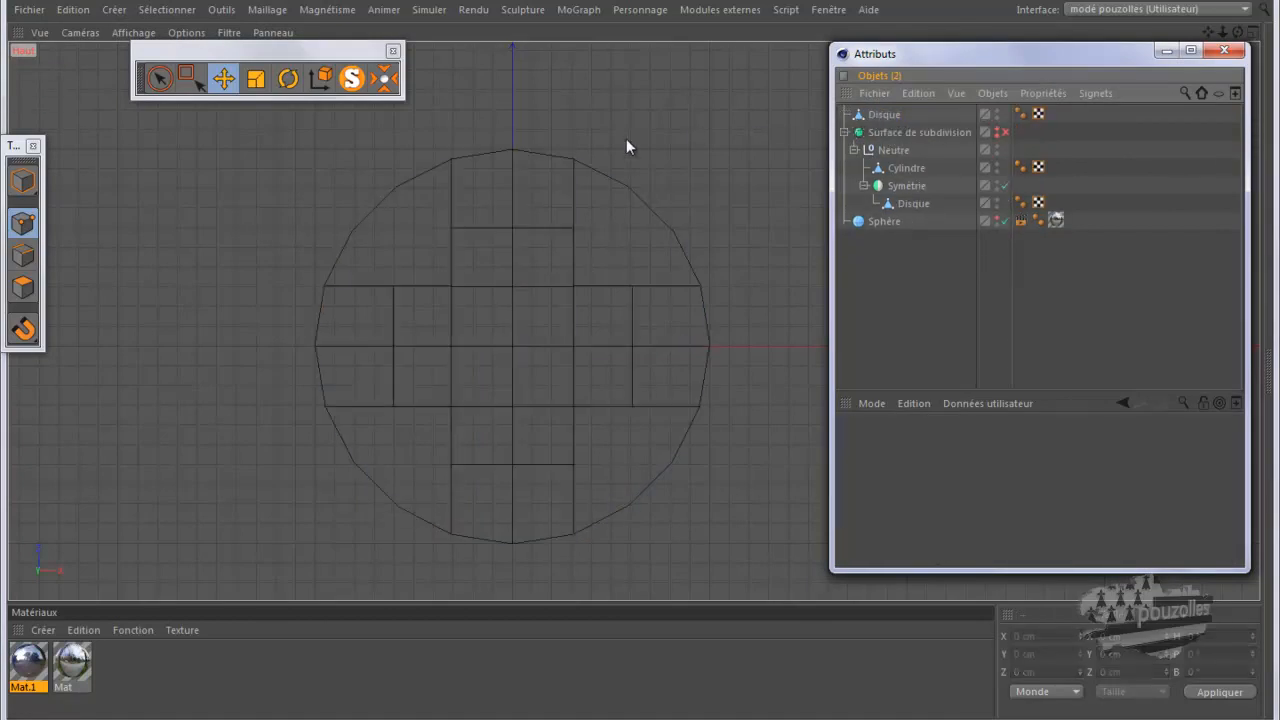
Select the disc's twelve inner polygons, forming a central cross, in polygon mode with the Live Selection tool
{"action": "left_click", "coordinate": [23, 287]}
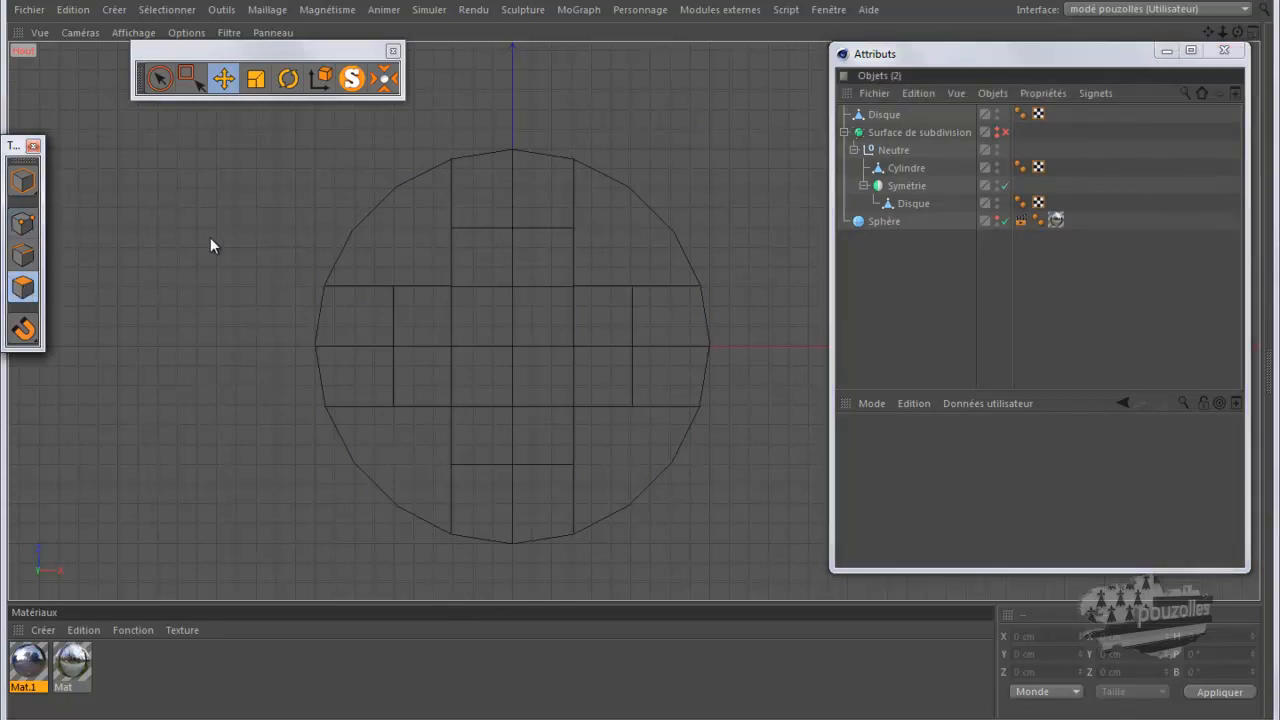
{"action": "left_click", "coordinate": [932, 115]}
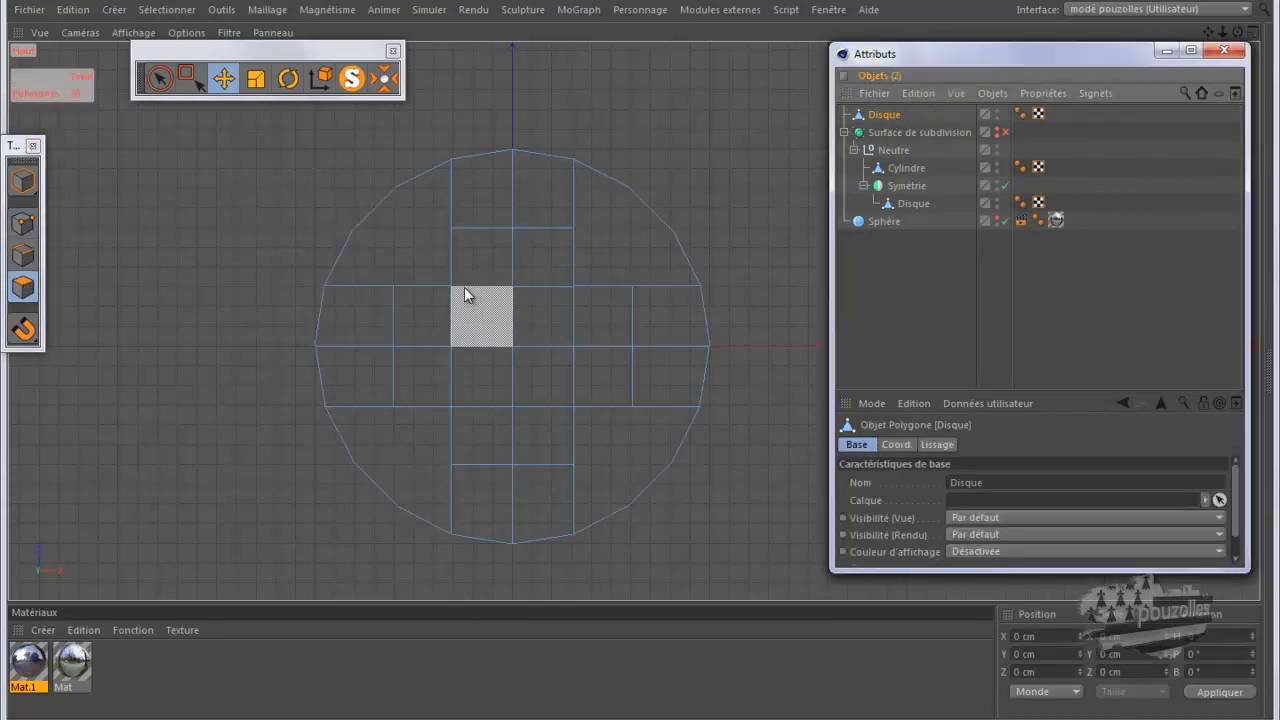
{"action": "left_click", "coordinate": [160, 79]}
{"action": "mouse_move", "coordinate": [497, 282]}
{"action": "left_mouse_down"}
{"action": "mouse_move", "coordinate": [507, 392]}
{"action": "mouse_move", "coordinate": [523, 414]}
{"action": "mouse_move", "coordinate": [577, 357]}
{"action": "mouse_move", "coordinate": [435, 352]}
{"action": "left_mouse_up"}
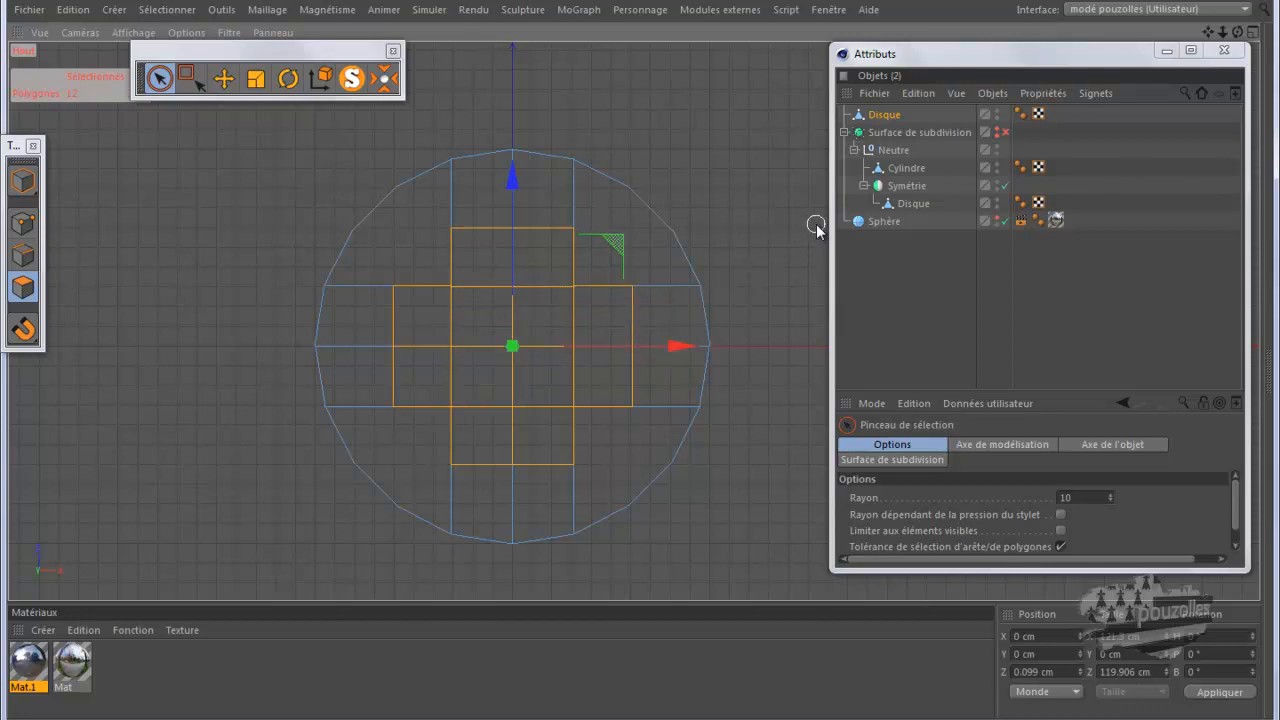
Scale the selected central cross of polygons down uniformly to about 98 cm across
{"action": "left_click", "coordinate": [256, 78]}
{"action": "left_click_drag", "start_coordinate": [612, 239], "coordinate": [468, 344]}
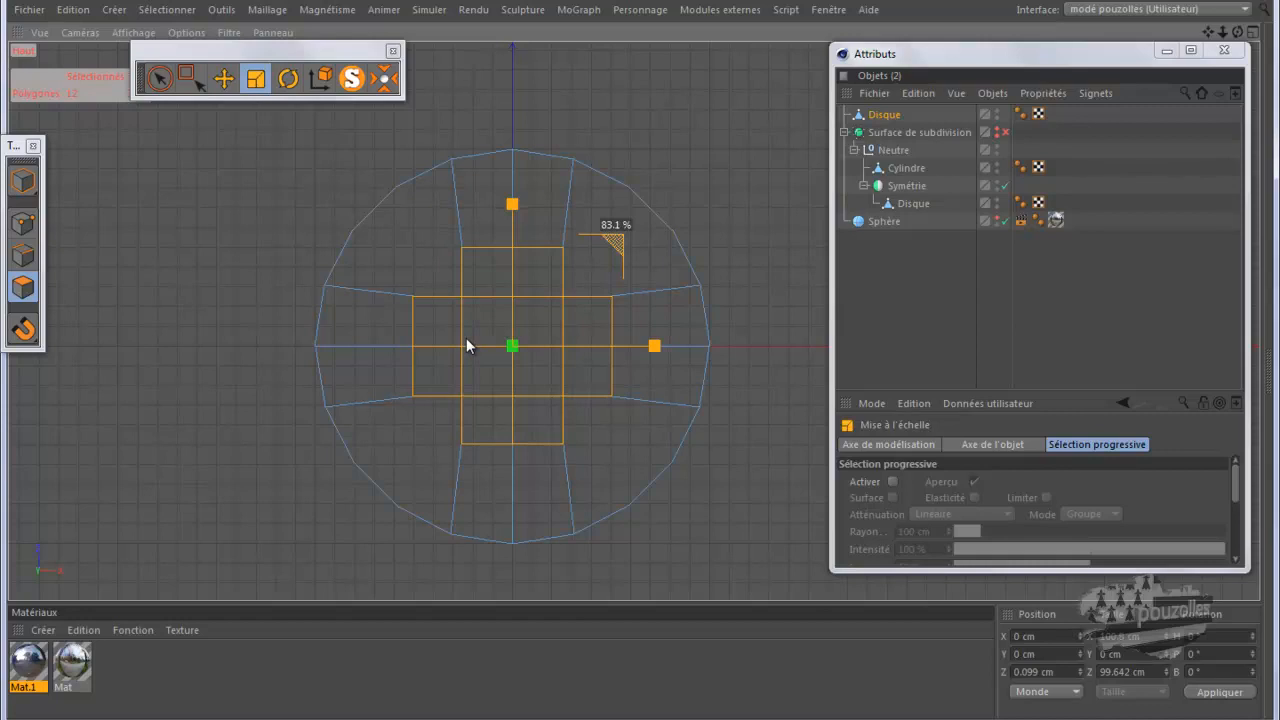
{"action": "left_click_drag", "start_coordinate": [466, 338], "coordinate": [452, 344]}
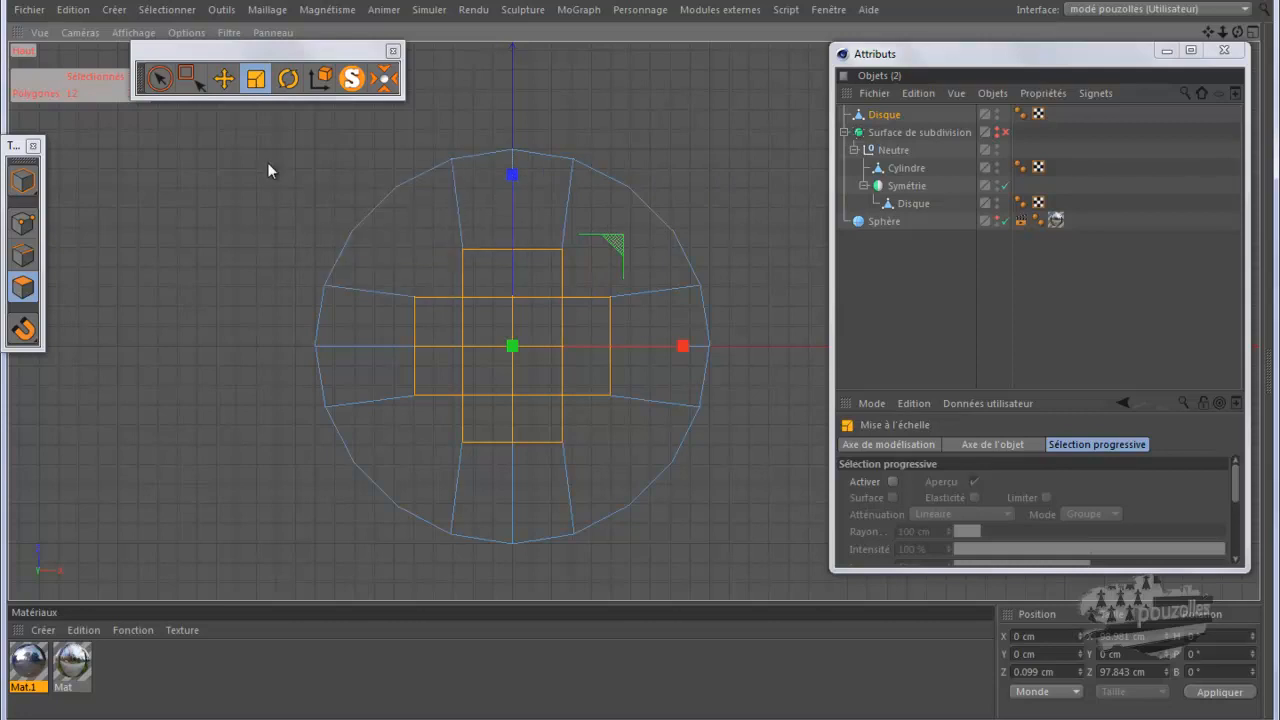
Select the four end edges of the cross's two Z arms in edge mode and activate the Scale tool
{"action": "left_click", "coordinate": [224, 78]}
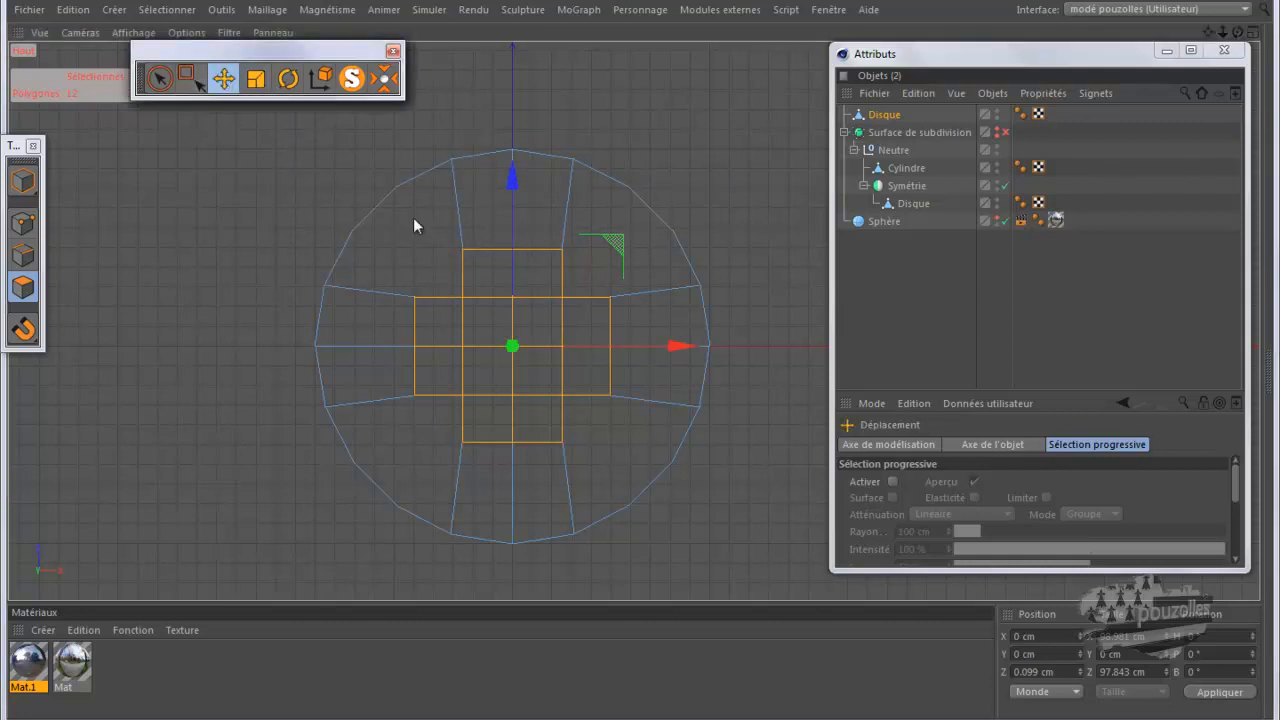
{"action": "left_click", "coordinate": [488, 257]}
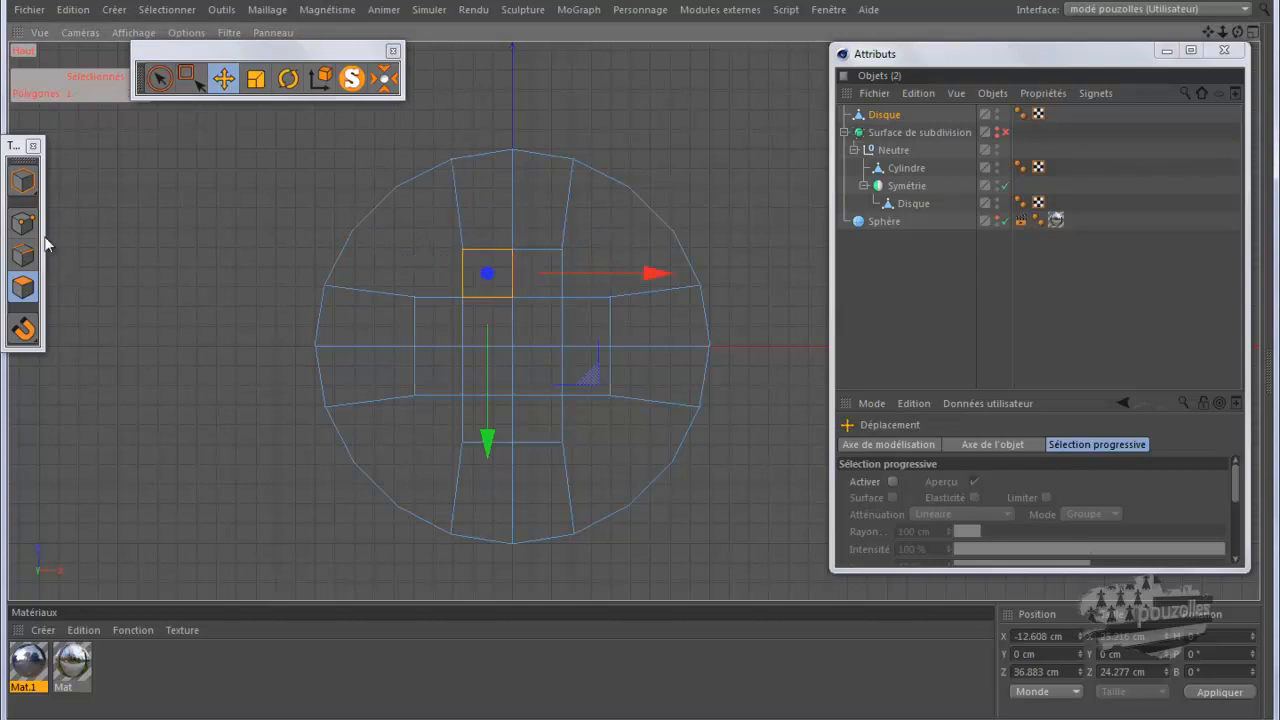
{"action": "left_click", "coordinate": [66, 247]}
{"action": "left_click", "coordinate": [18, 262]}
{"action": "left_click", "coordinate": [481, 249]}
{"action": "left_click", "coordinate": [541, 266], "text": "shift"}
{"action": "left_click", "coordinate": [485, 440], "text": "shift"}
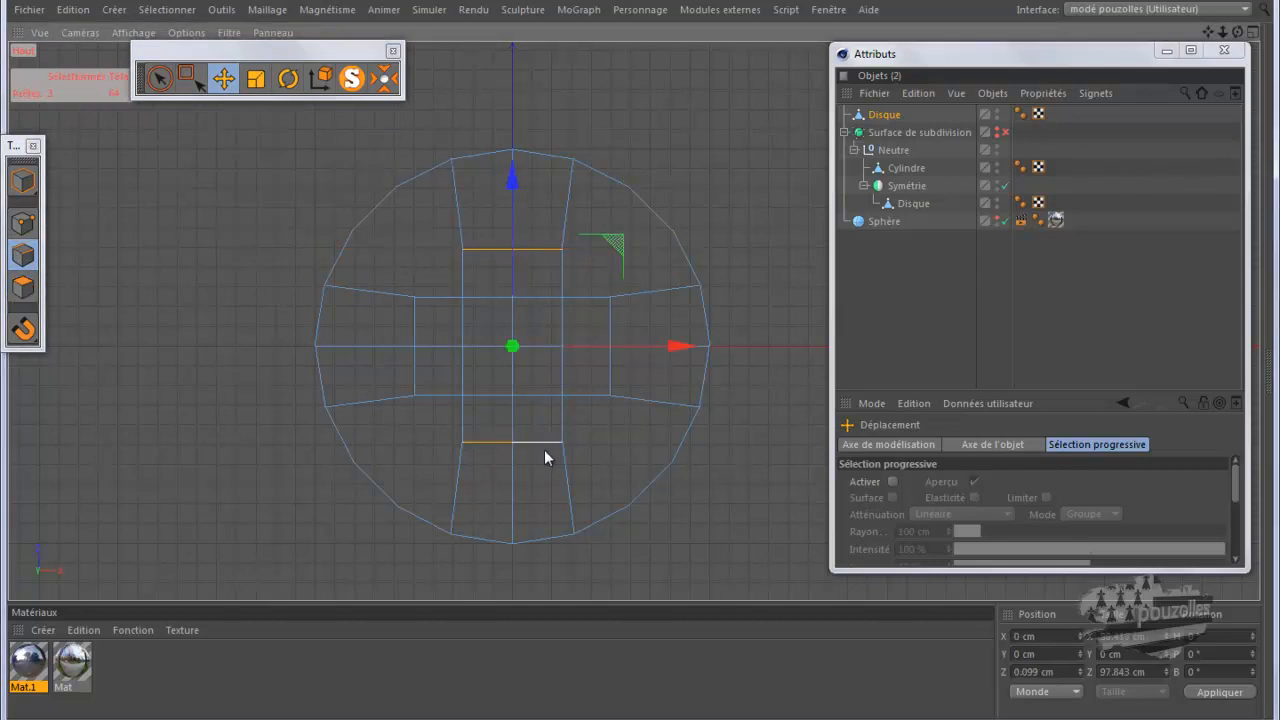
{"action": "left_click", "coordinate": [256, 78]}
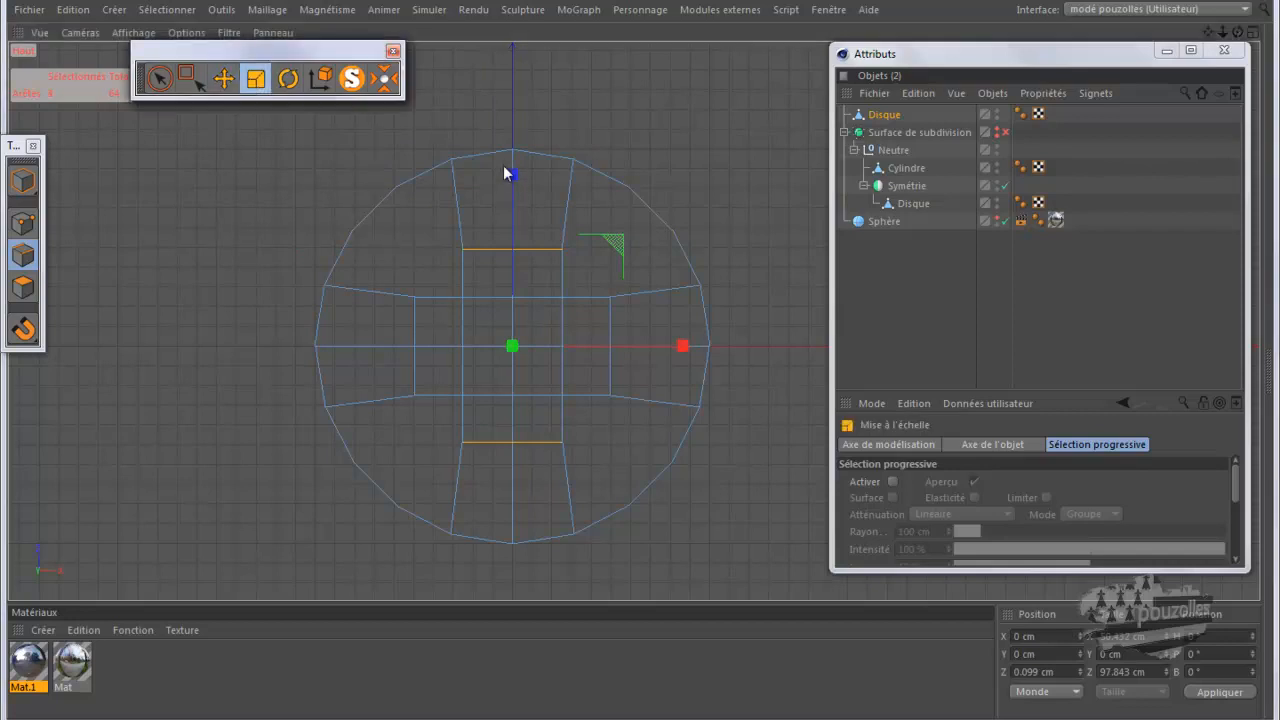
Try narrowing only the Z arms' end edges along X to about 83 %, then undo the change and restore the edge selection
{"action": "left_click_drag", "start_coordinate": [679, 348], "coordinate": [657, 350]}
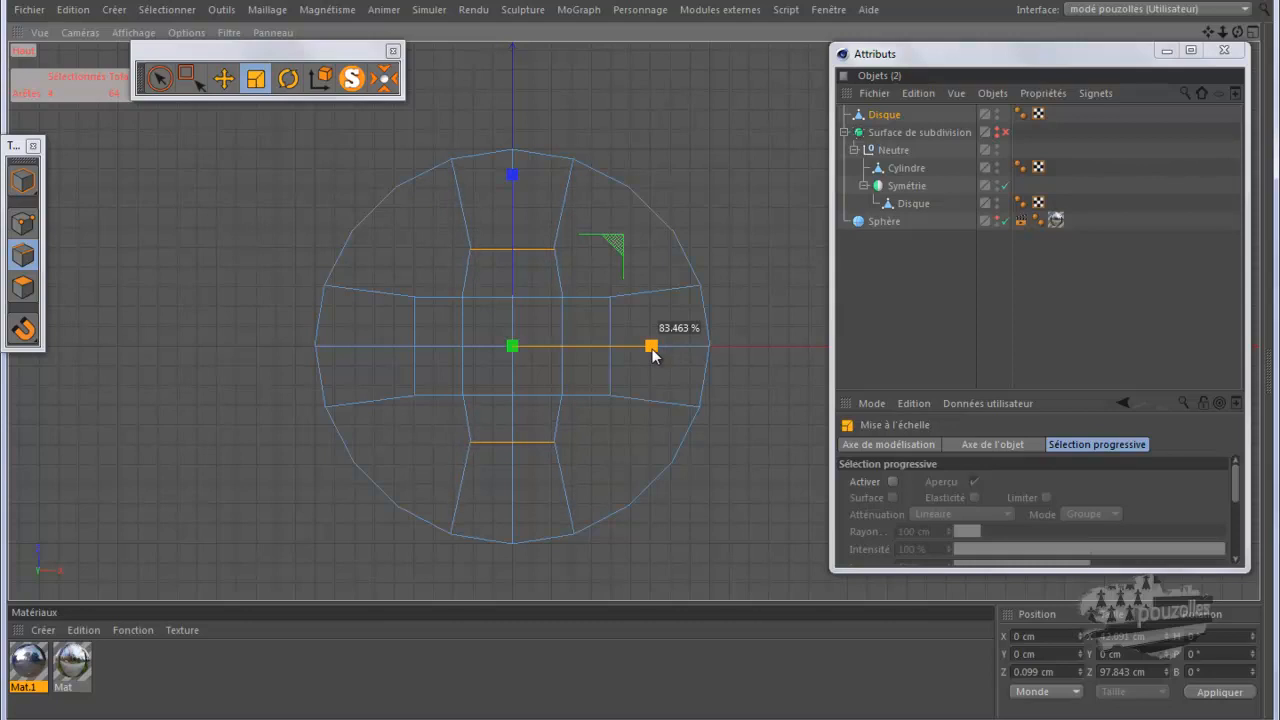
{"action": "left_click_drag", "start_coordinate": [652, 348], "coordinate": [650, 348]}
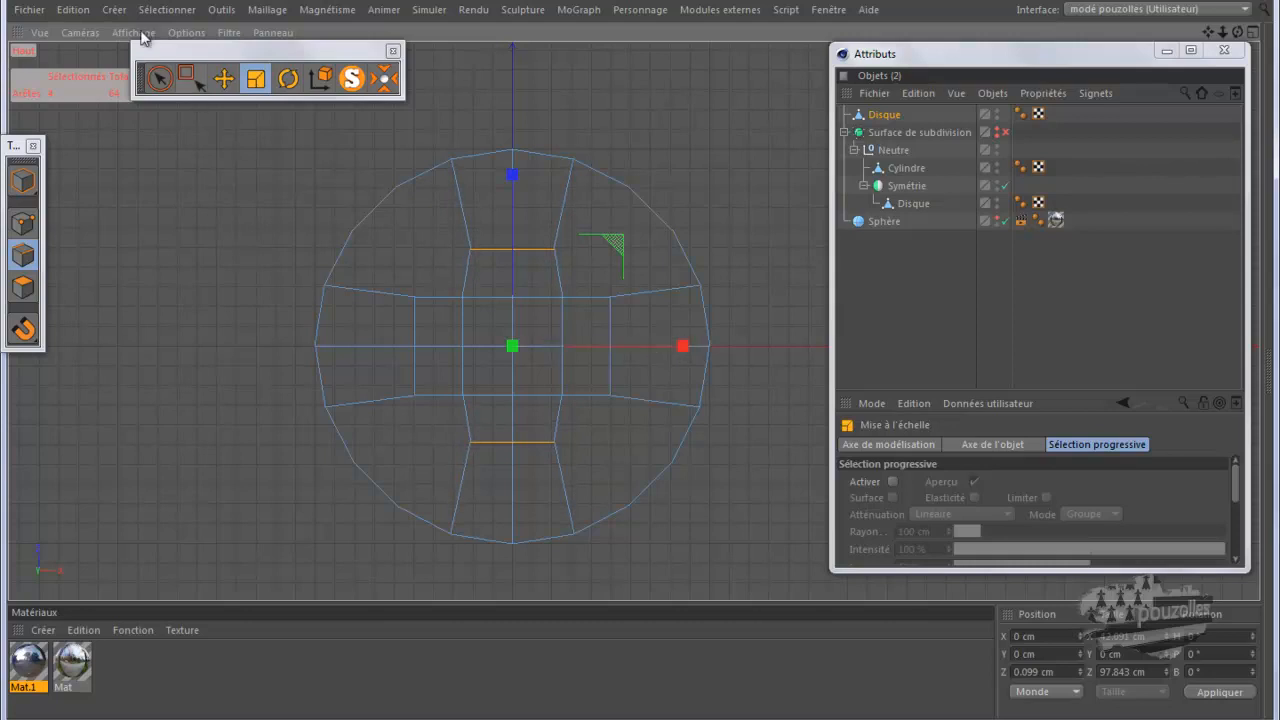
{"action": "left_click", "coordinate": [78, 10]}
{"action": "left_click", "coordinate": [85, 36]}
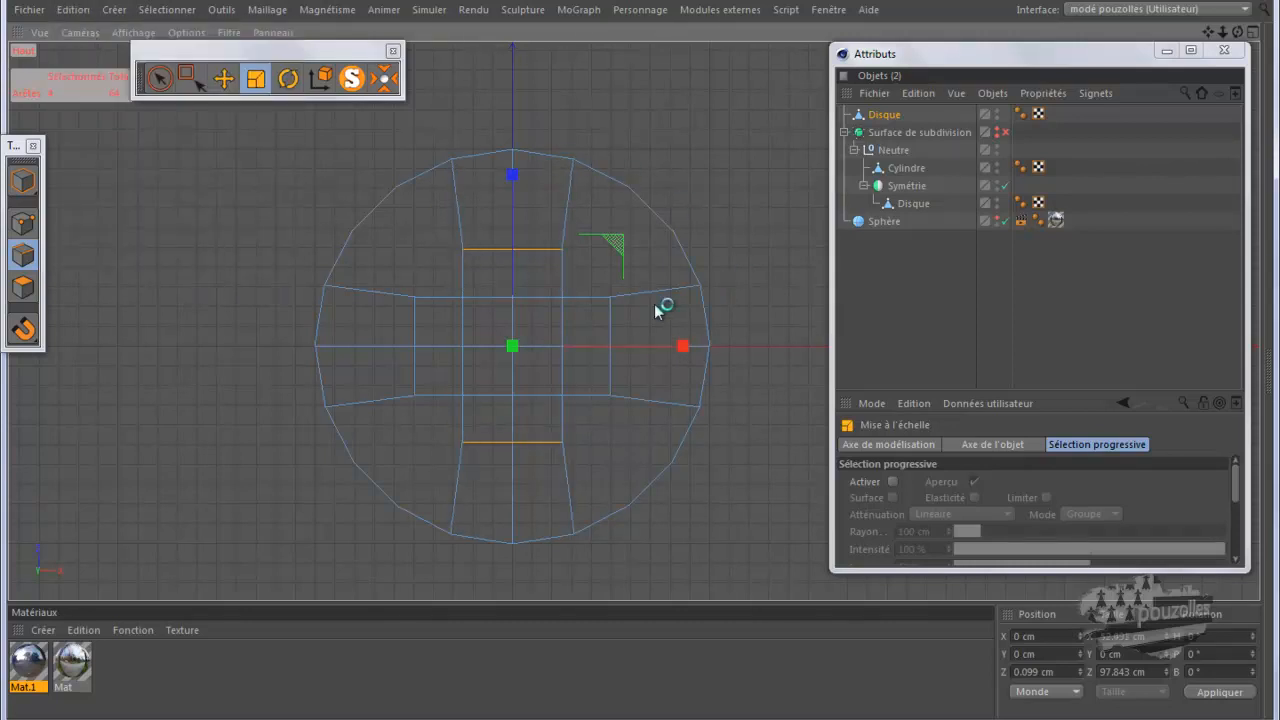
{"action": "left_click", "coordinate": [485, 299]}
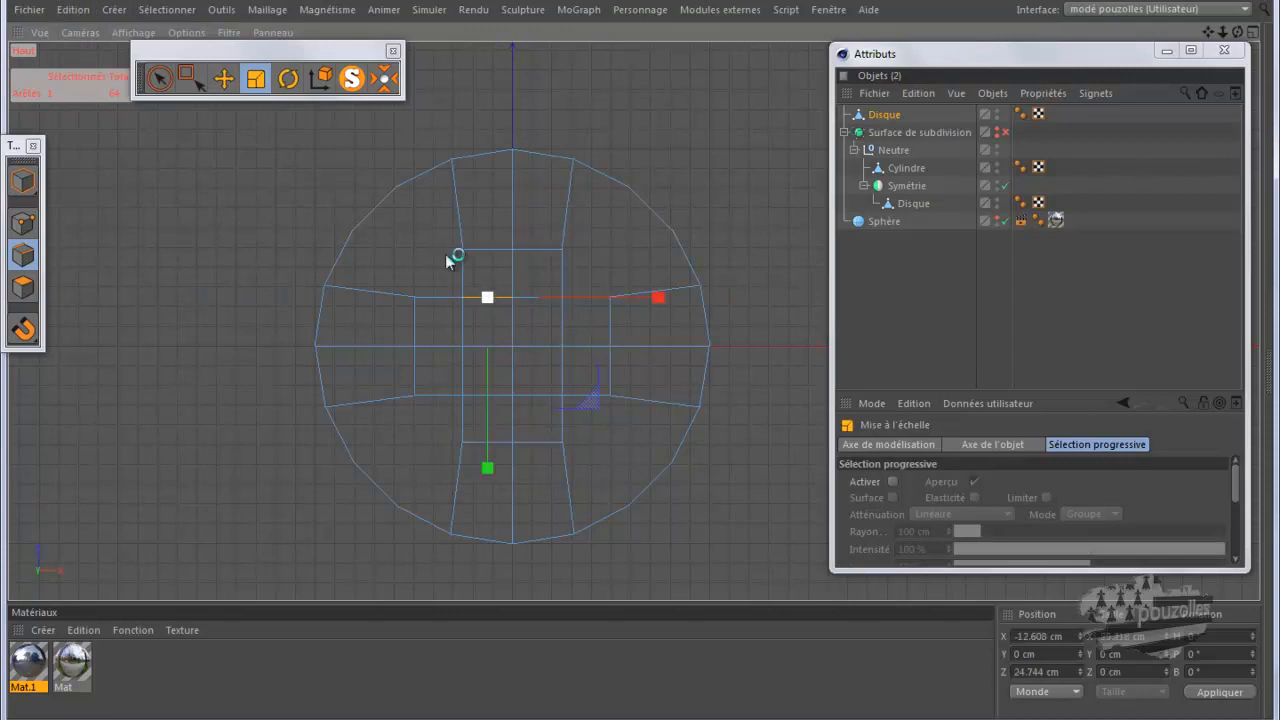
{"action": "left_click", "coordinate": [72, 10]}
{"action": "left_click", "coordinate": [85, 36]}
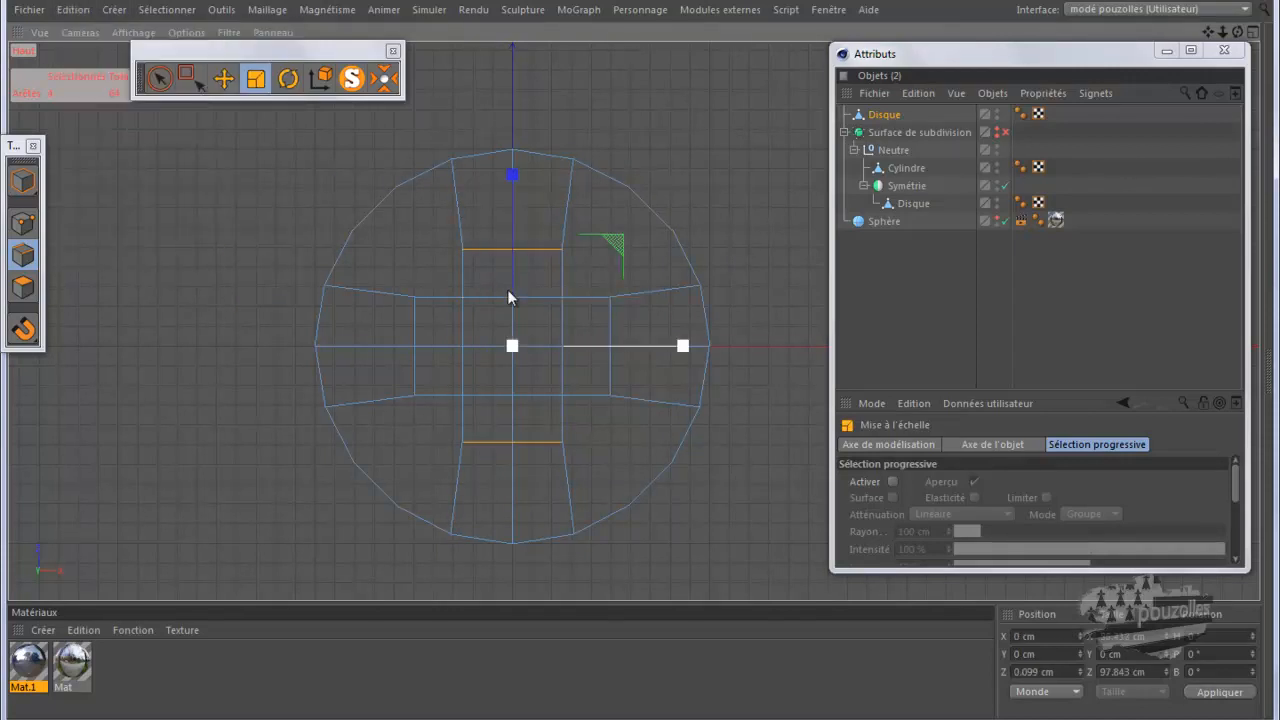
Add the parallel inner edges across the Z arms to the selection and narrow both arms to about 29 cm along X
{"action": "left_click", "coordinate": [489, 299], "text": "shift"}
{"action": "left_click", "coordinate": [528, 308], "text": "shift"}
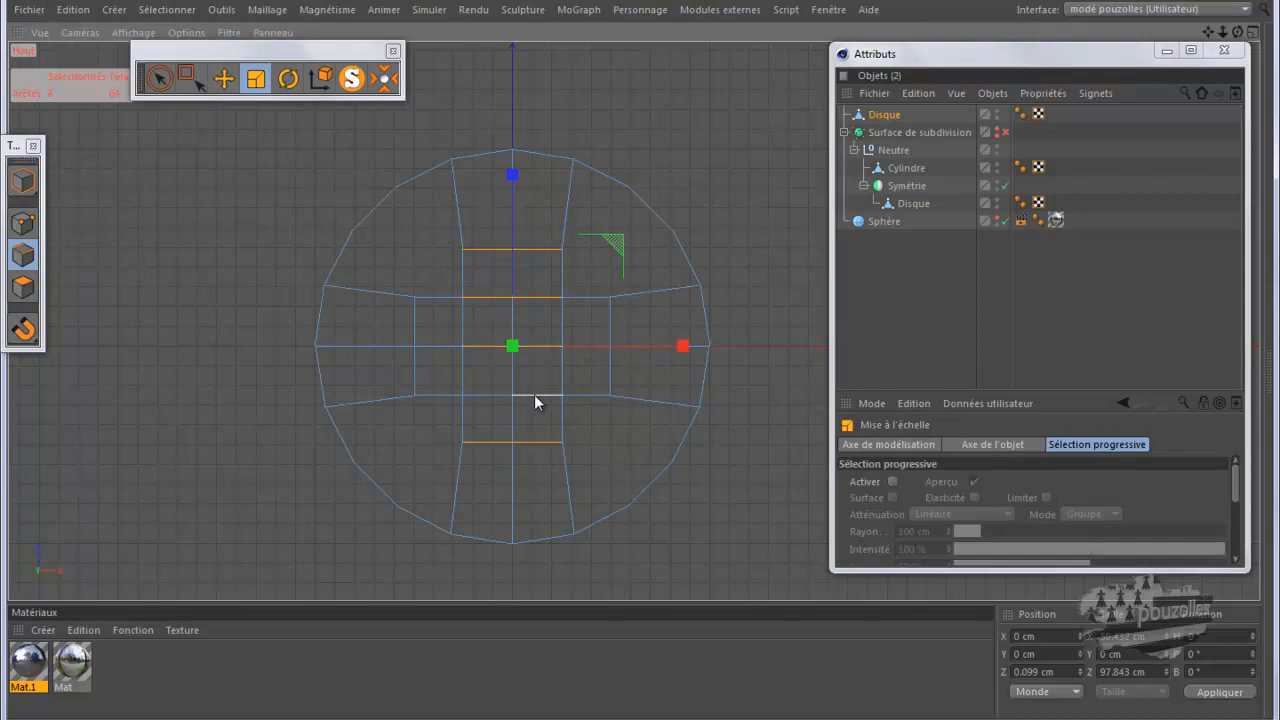
{"action": "left_click", "coordinate": [489, 399], "text": "shift"}
{"action": "left_click_drag", "start_coordinate": [683, 348], "coordinate": [610, 364]}
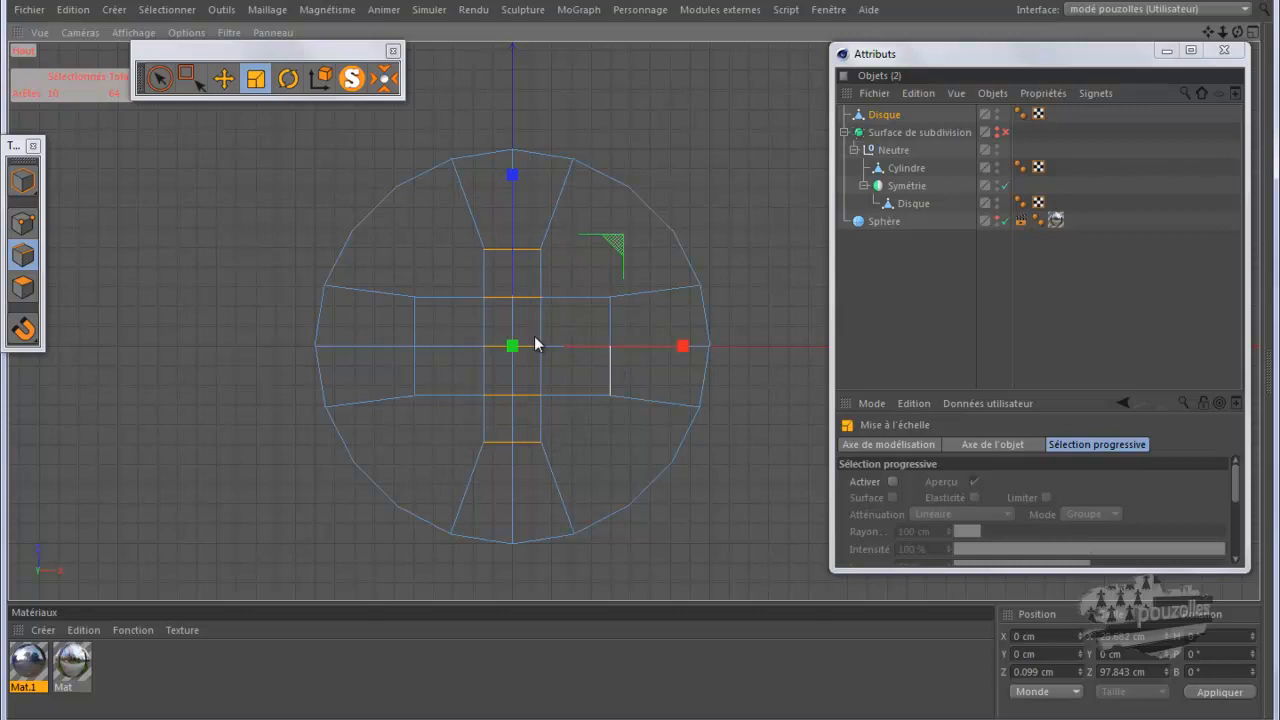
Select the edges crossing the cross's X arms at both ends and on both sides of the centre
{"action": "left_click", "coordinate": [417, 316]}
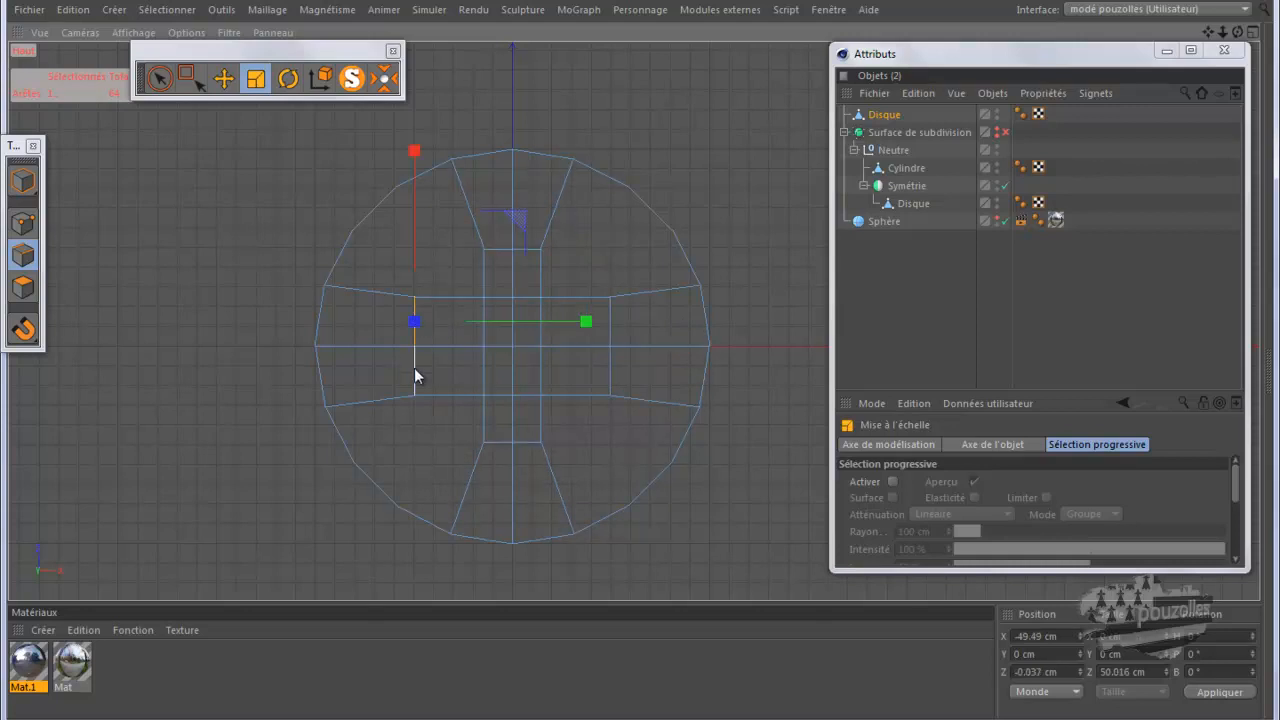
{"action": "left_click", "coordinate": [480, 372], "text": "shift"}
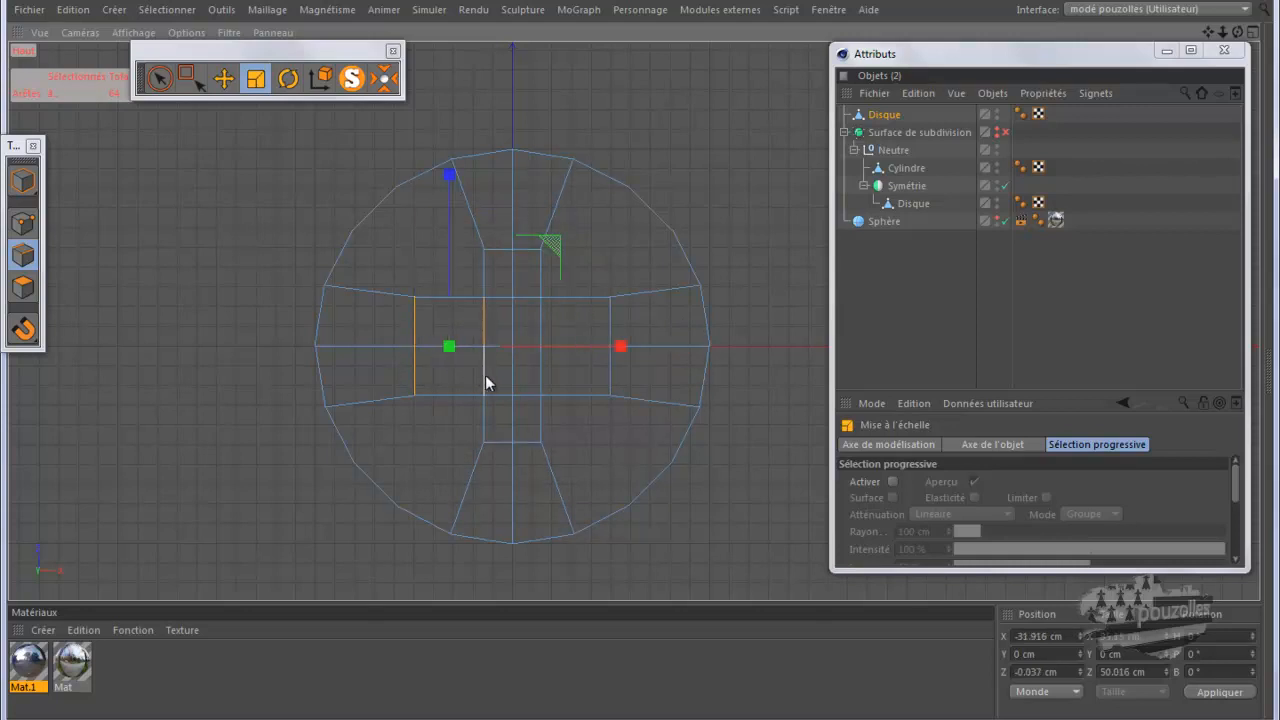
{"action": "left_click", "coordinate": [539, 373], "text": "shift"}
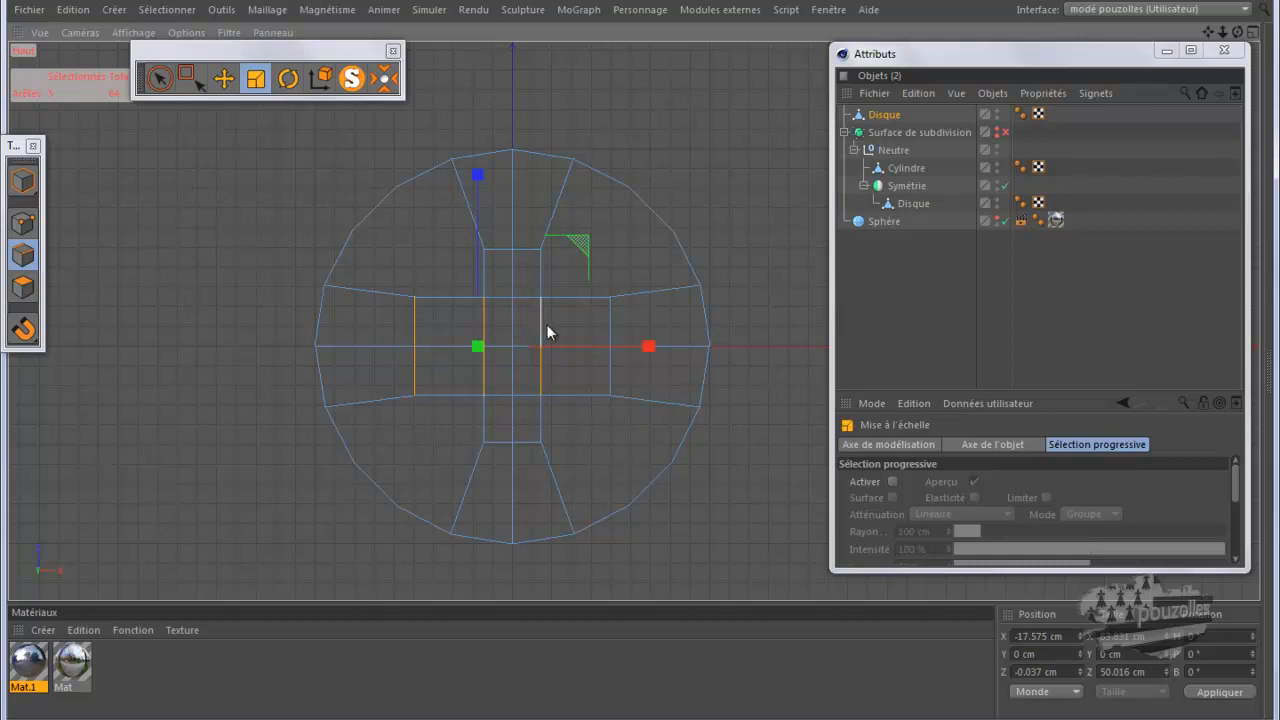
{"action": "left_click", "coordinate": [612, 322], "text": "shift"}
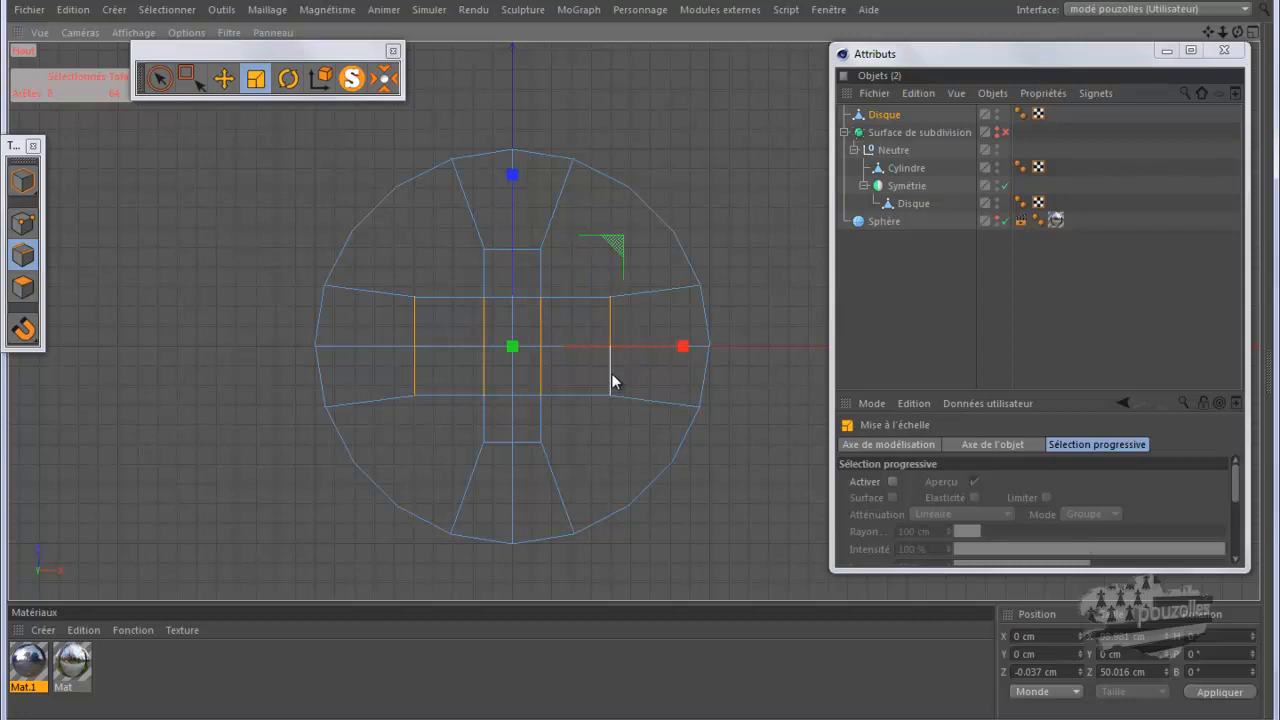
Try narrowing the X arms to about 45 cm along Z without the centre edges, and undo the scaling
{"action": "left_click_drag", "start_coordinate": [512, 176], "coordinate": [512, 194]}
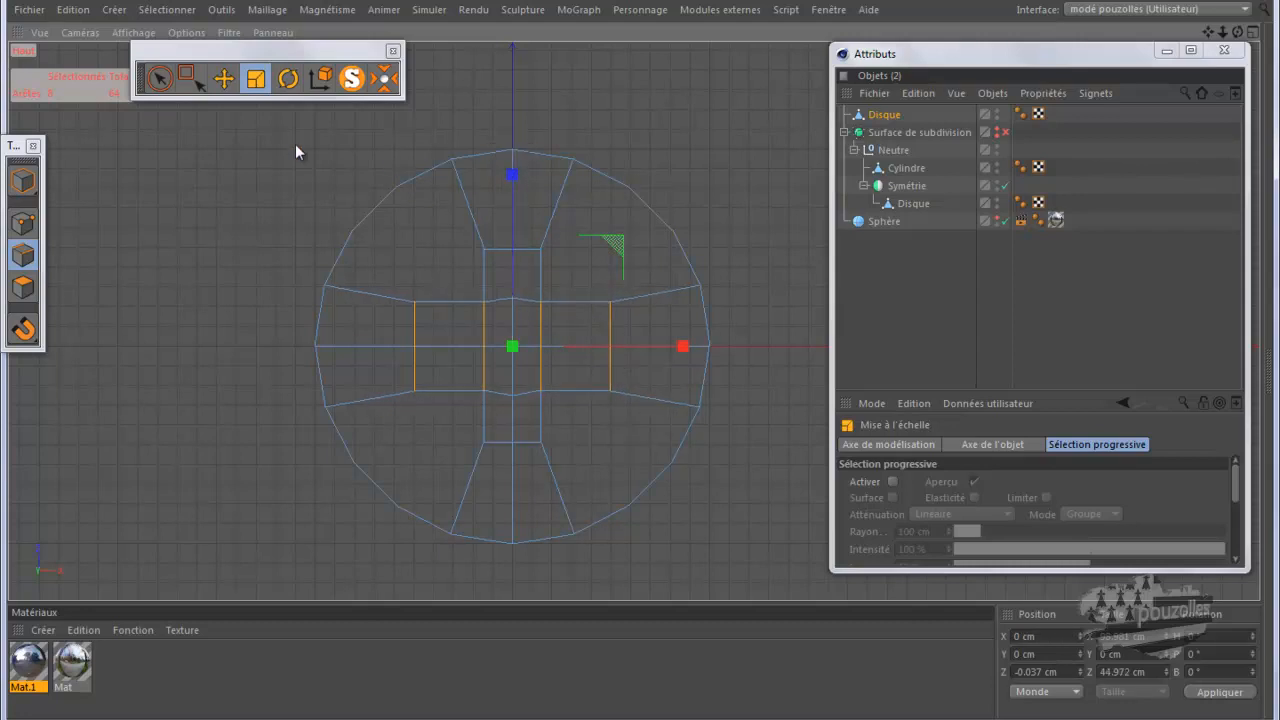
{"action": "left_click", "coordinate": [73, 10]}
{"action": "left_click", "coordinate": [90, 27]}
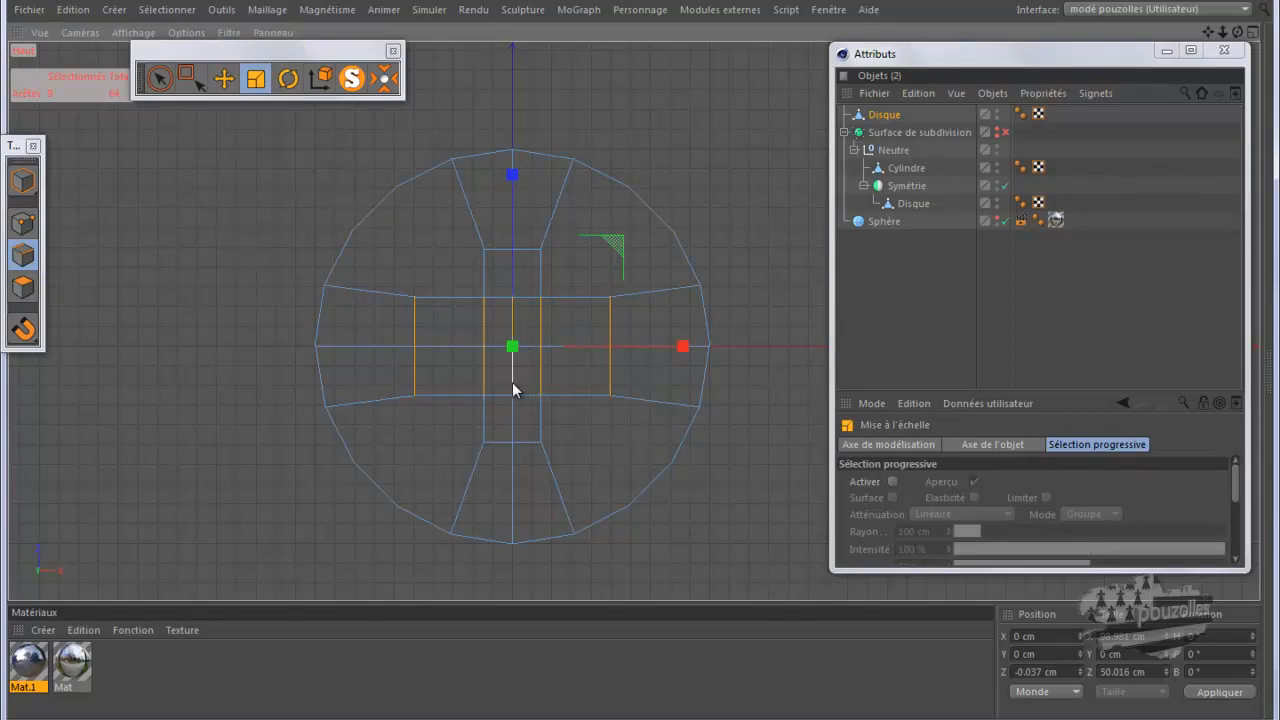
Add the two centre edges to the selection, narrow the X arms to about 30 cm along Z and return to polygon mode
{"action": "left_click_drag", "start_coordinate": [511, 183], "coordinate": [511, 250]}
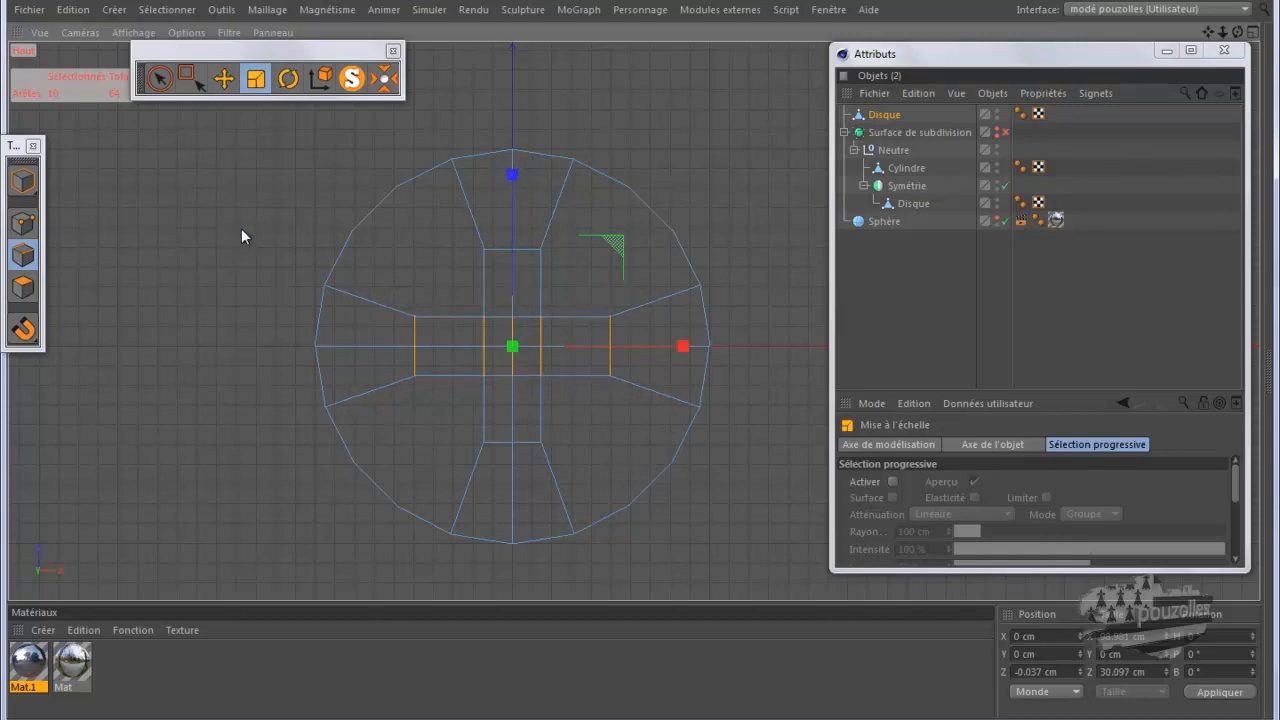
{"action": "left_click", "coordinate": [175, 230]}
{"action": "left_click", "coordinate": [22, 288]}
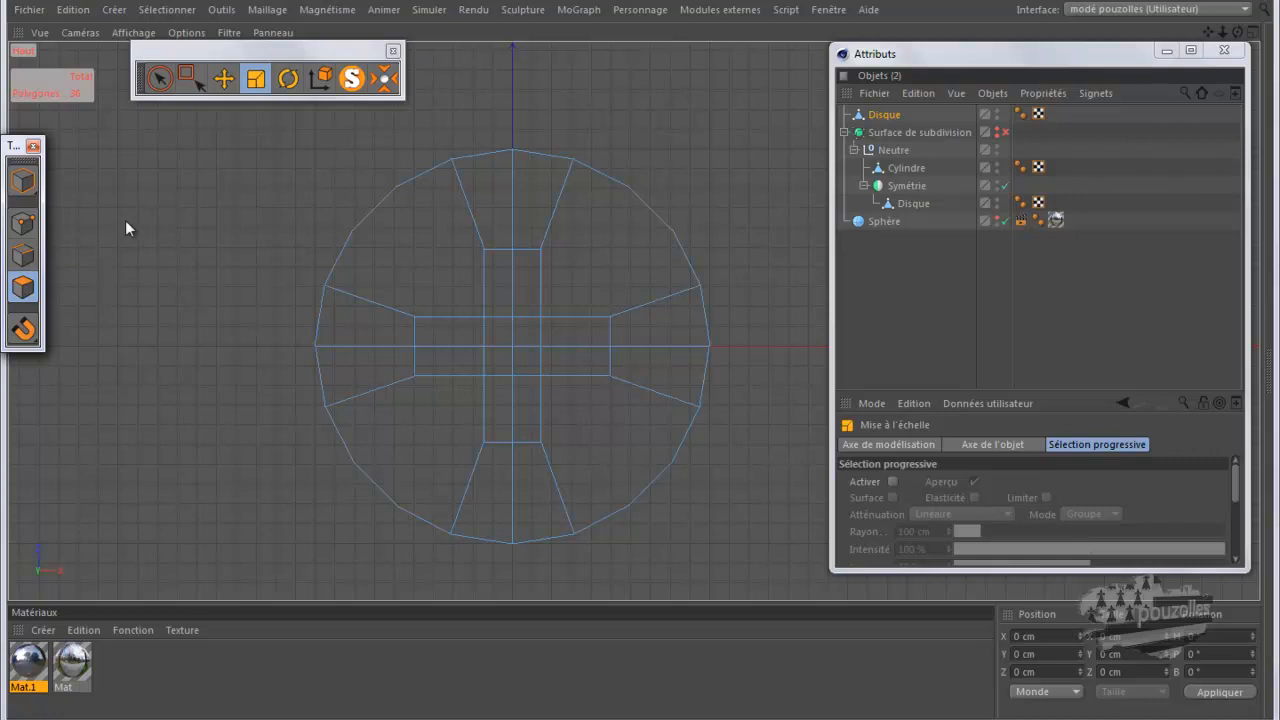
Select the narrowed cross's twelve polygons with the Live Selection tool and show the disc in the perspective view
{"action": "left_click", "coordinate": [172, 86]}
{"action": "mouse_move", "coordinate": [471, 349]}
{"action": "left_mouse_down"}
{"action": "mouse_move", "coordinate": [510, 330]}
{"action": "mouse_move", "coordinate": [514, 351]}
{"action": "mouse_move", "coordinate": [557, 346]}
{"action": "mouse_move", "coordinate": [378, 364]}
{"action": "left_mouse_up"}
{"action": "middle_click", "coordinate": [228, 328]}
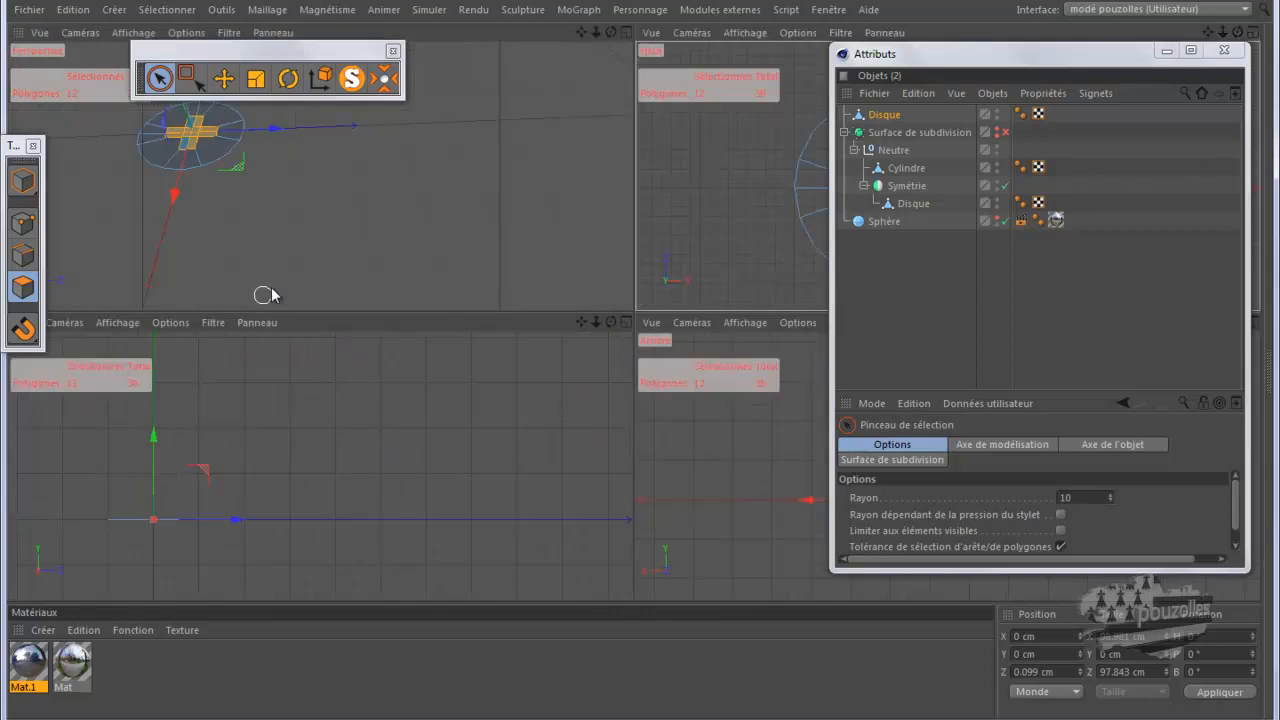
{"action": "middle_click", "coordinate": [277, 277]}
{"action": "scroll", "coordinate": [364, 182], "scroll_direction": "up", "scroll_amount": 7}
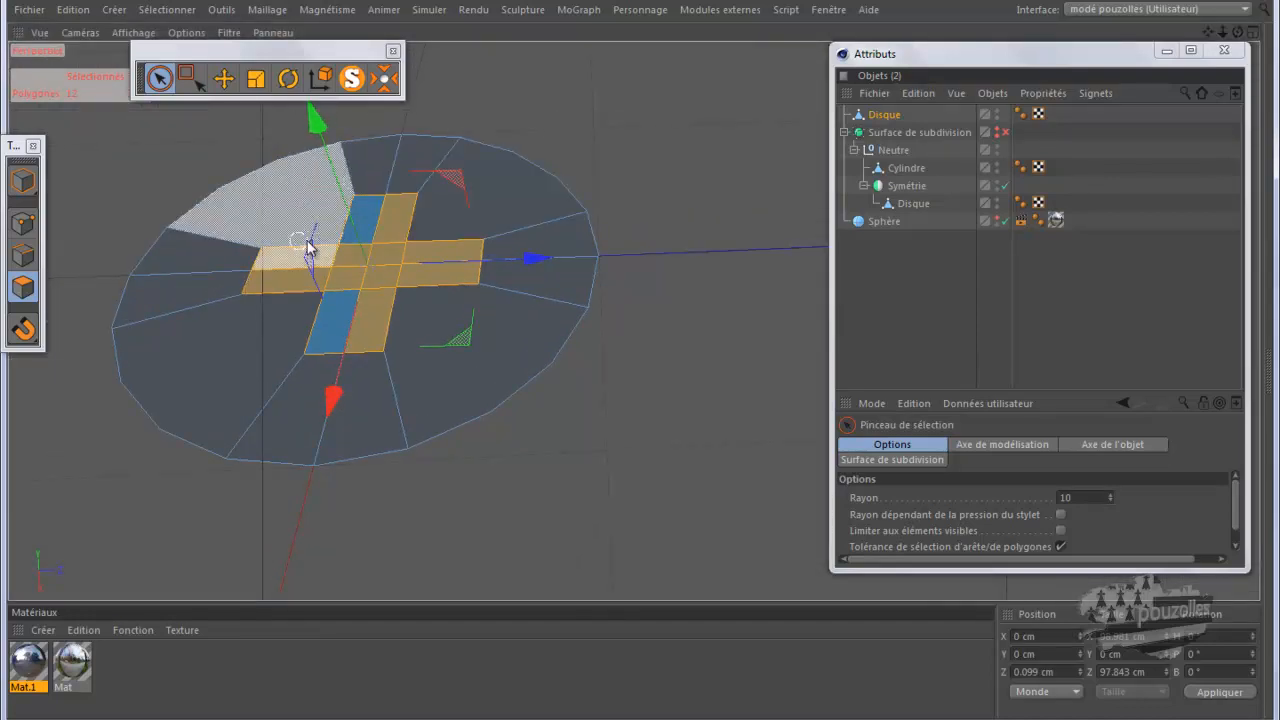
{"action": "scroll", "coordinate": [297, 240], "scroll_direction": "up", "scroll_amount": 2}
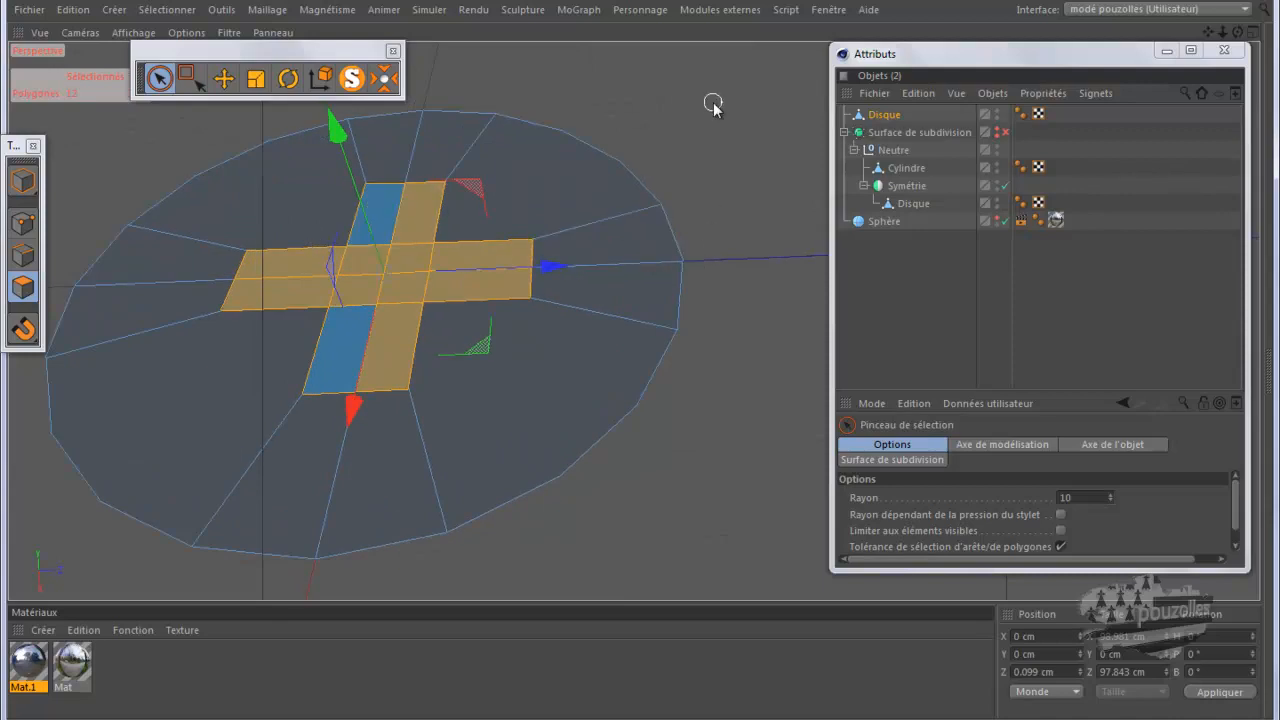
Select only the disc's blue, wrongly oriented polygons and reverse their normals
{"action": "key", "text": "ctrl+a"}
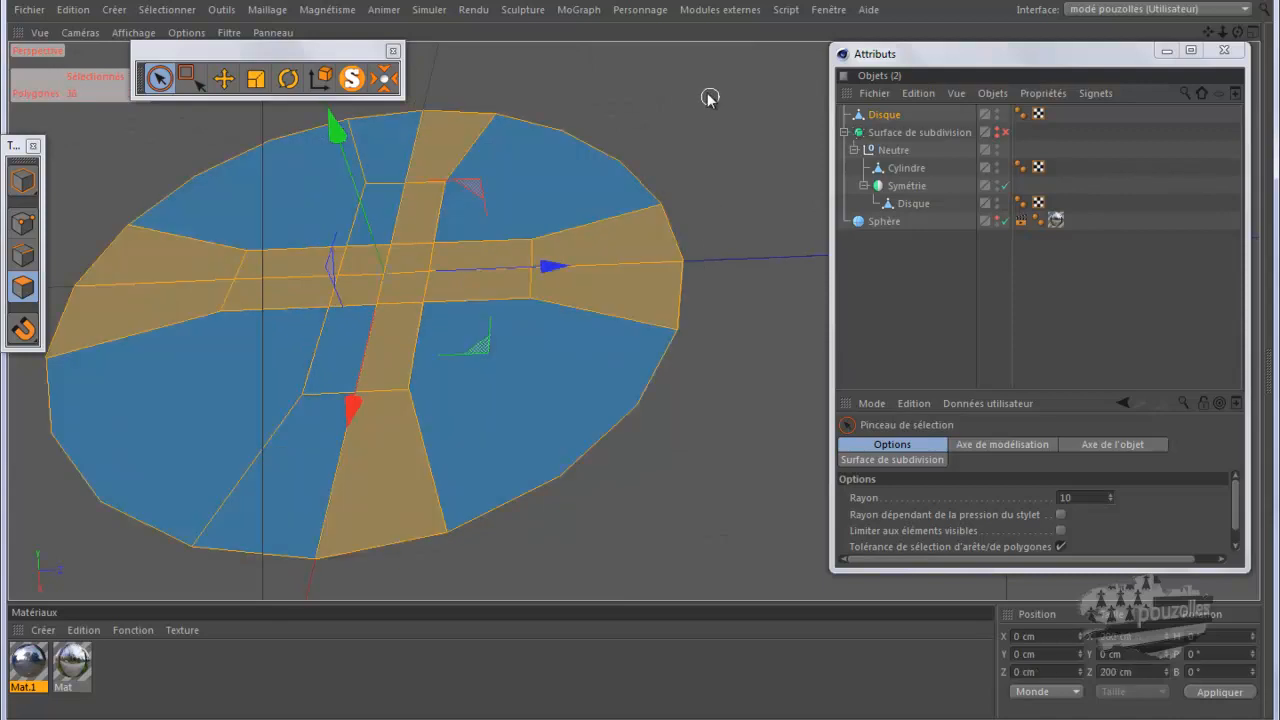
{"action": "left_click", "coordinate": [201, 277]}
{"action": "mouse_move", "coordinate": [194, 277]}
{"action": "left_mouse_down", "text": "ctrl"}
{"action": "mouse_move", "coordinate": [383, 277]}
{"action": "mouse_move", "coordinate": [417, 240]}
{"action": "mouse_move", "coordinate": [429, 186]}
{"action": "mouse_move", "coordinate": [411, 257]}
{"action": "mouse_move", "coordinate": [563, 271]}
{"action": "mouse_move", "coordinate": [409, 300]}
{"action": "mouse_move", "coordinate": [374, 403]}
{"action": "mouse_move", "coordinate": [405, 295]}
{"action": "left_mouse_up", "text": "ctrl"}
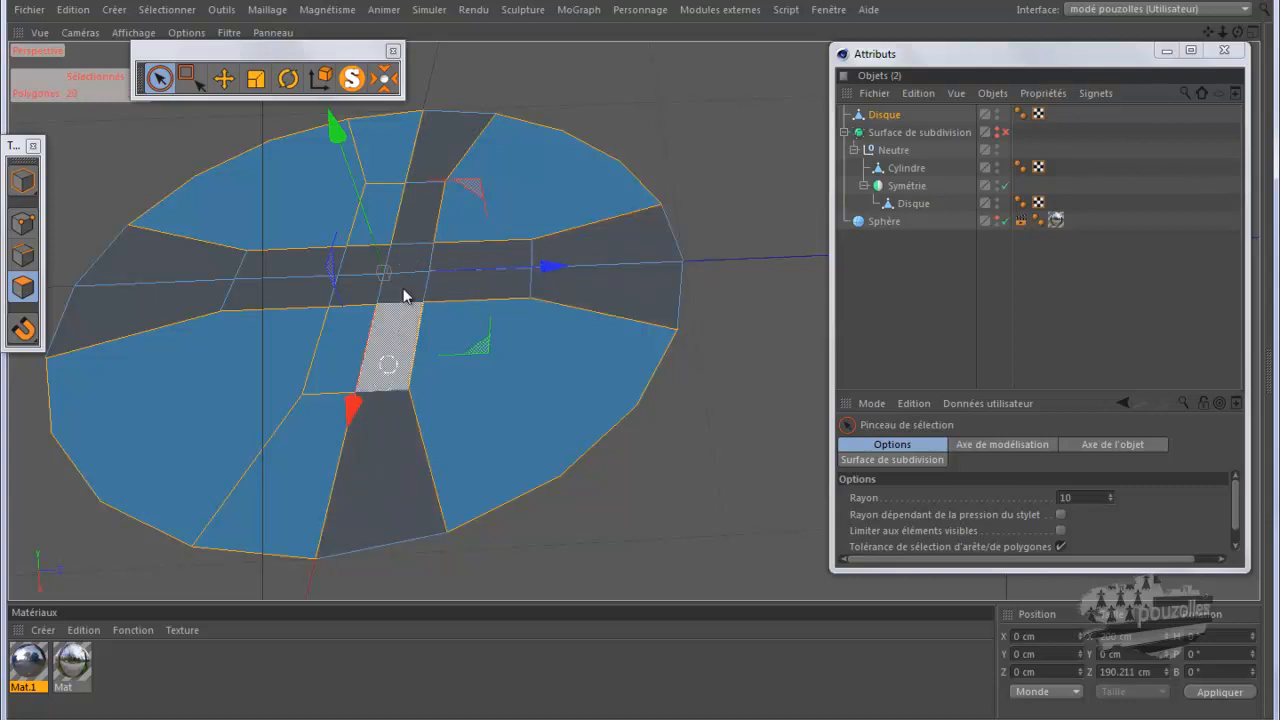
{"action": "left_click", "coordinate": [267, 9]}
{"action": "mouse_move", "coordinate": [283, 155]}
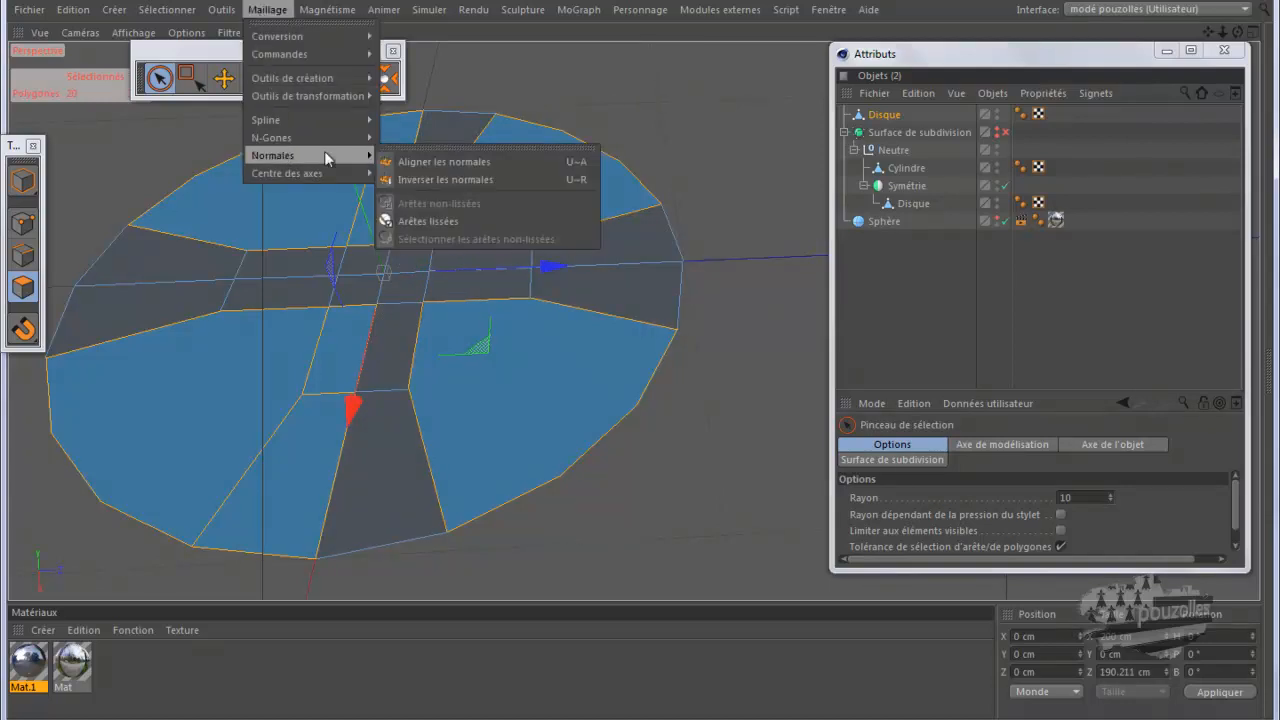
{"action": "left_click", "coordinate": [428, 176]}
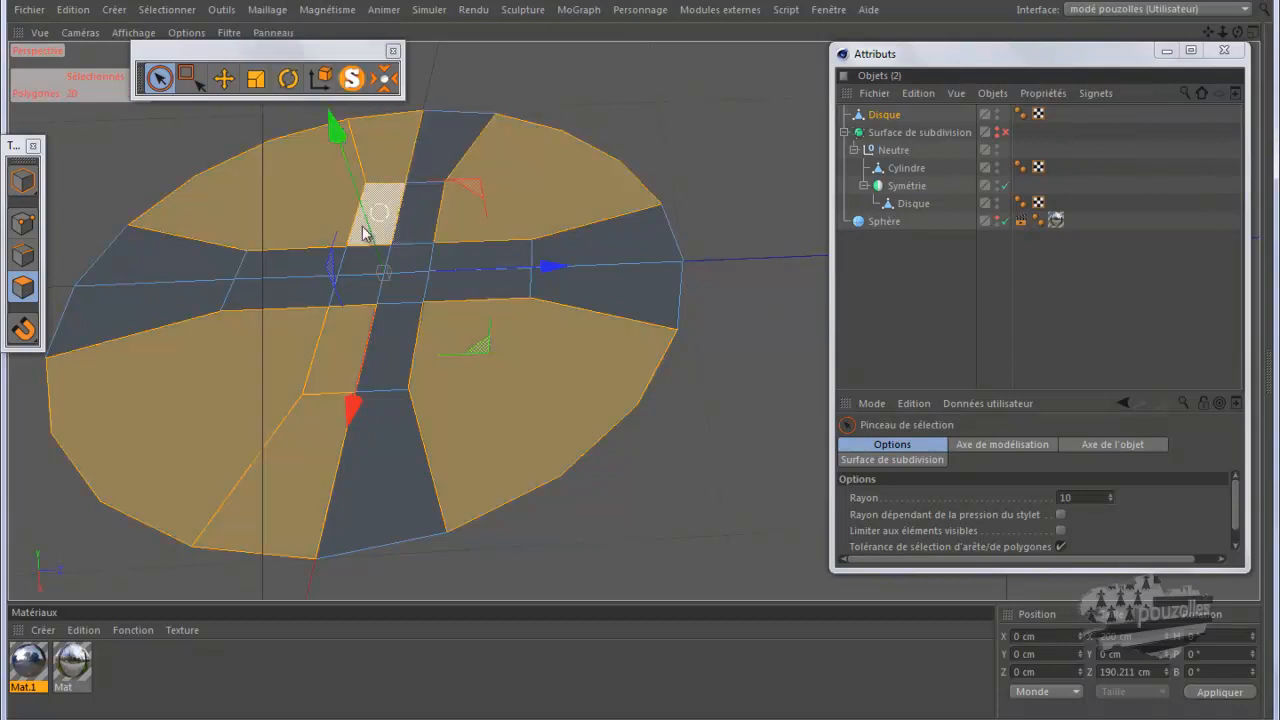
Select the cross's twelve polygons and extrude them about 14.5 cm along negative Y into a recess
{"action": "mouse_move", "coordinate": [296, 276]}
{"action": "left_mouse_down"}
{"action": "mouse_move", "coordinate": [403, 263]}
{"action": "mouse_move", "coordinate": [391, 306]}
{"action": "mouse_move", "coordinate": [450, 278]}
{"action": "left_mouse_up"}
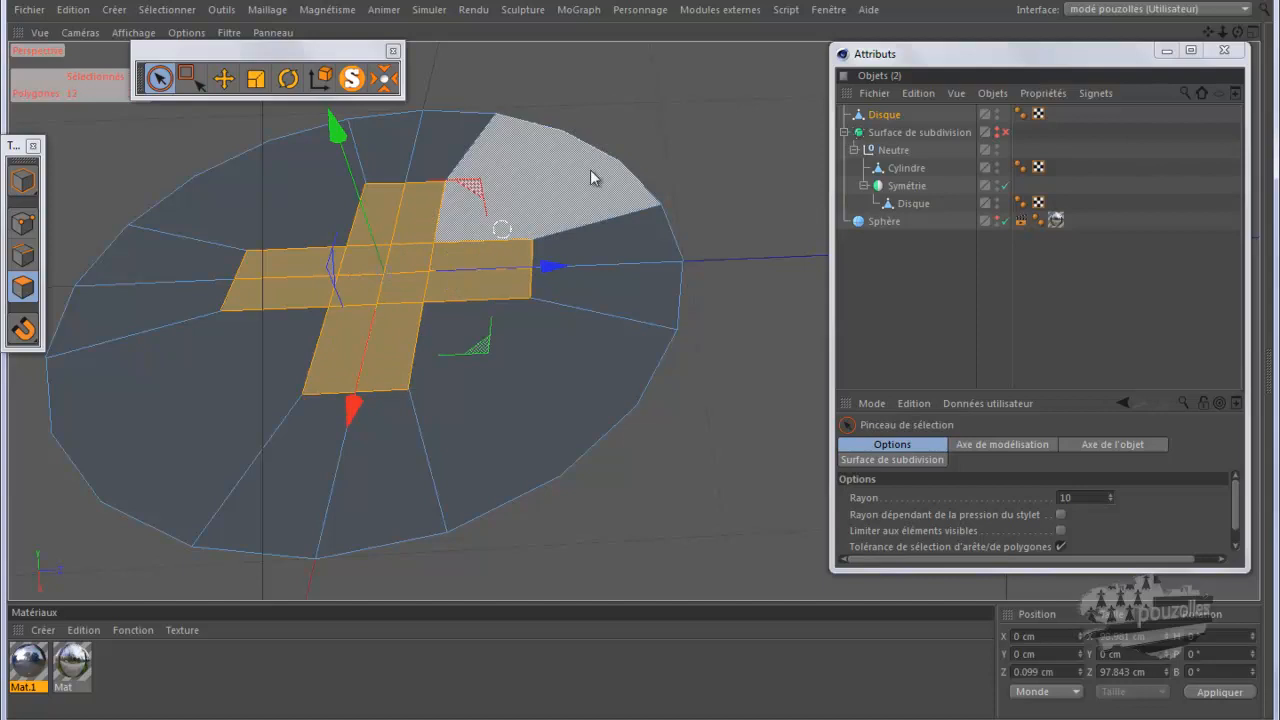
{"action": "left_click_drag", "start_coordinate": [640, 360], "coordinate": [640, 357]}
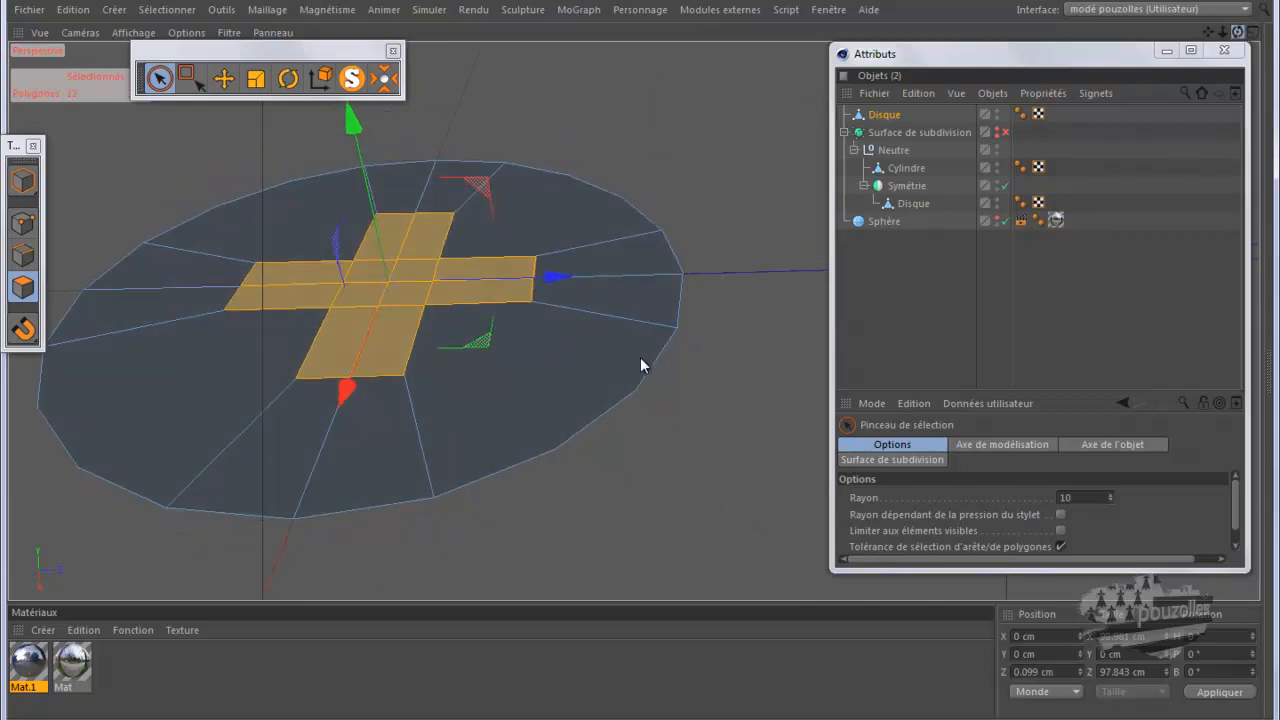
{"action": "left_click_drag", "start_coordinate": [360, 138], "coordinate": [370, 166]}
Scale the recess's cross-shaped floor down to about 29 cm across so that its walls taper inward
{"action": "left_click", "coordinate": [256, 80]}
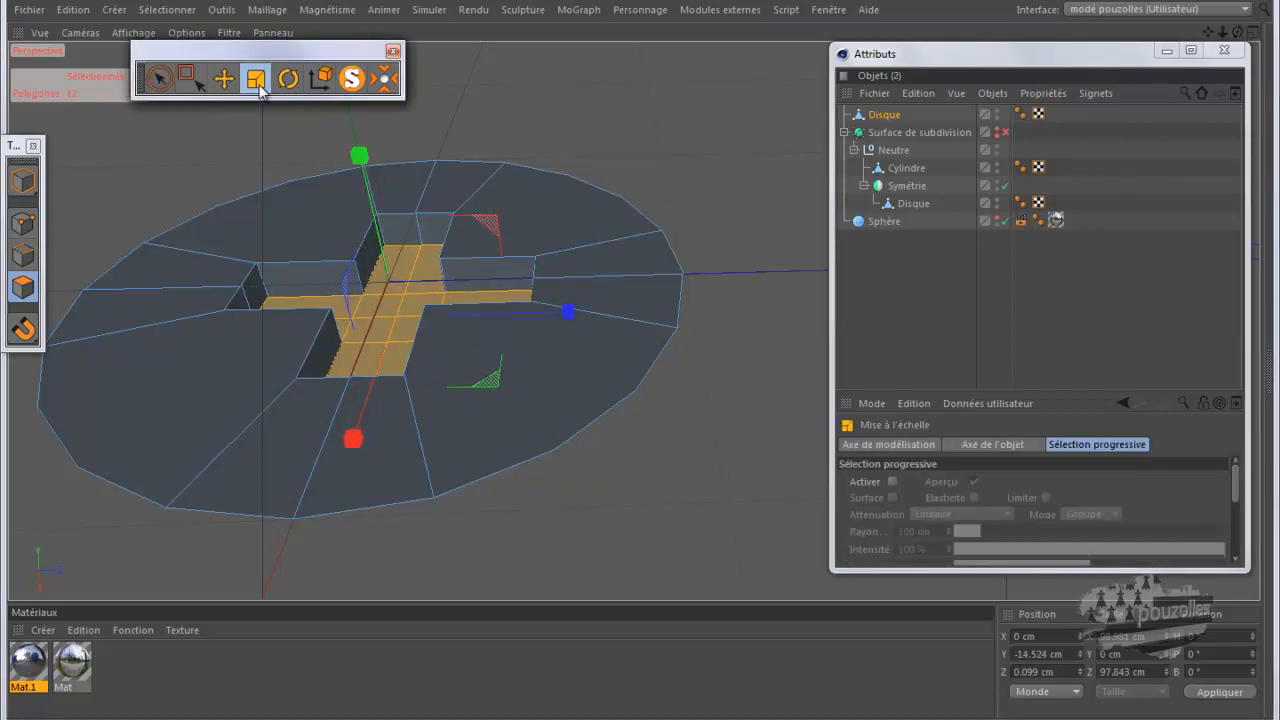
{"action": "left_click_drag", "start_coordinate": [490, 375], "coordinate": [635, 360]}
{"action": "mouse_move", "coordinate": [638, 361]}
{"action": "left_mouse_down"}
{"action": "mouse_move", "coordinate": [637, 349]}
{"action": "mouse_move", "coordinate": [640, 361]}
{"action": "left_mouse_up"}
Render the perspective view and examine the shading and edge flow around the tapered cross recess up close
{"action": "right_click_drag", "start_coordinate": [743, 371], "coordinate": [624, 485], "text": "alt"}
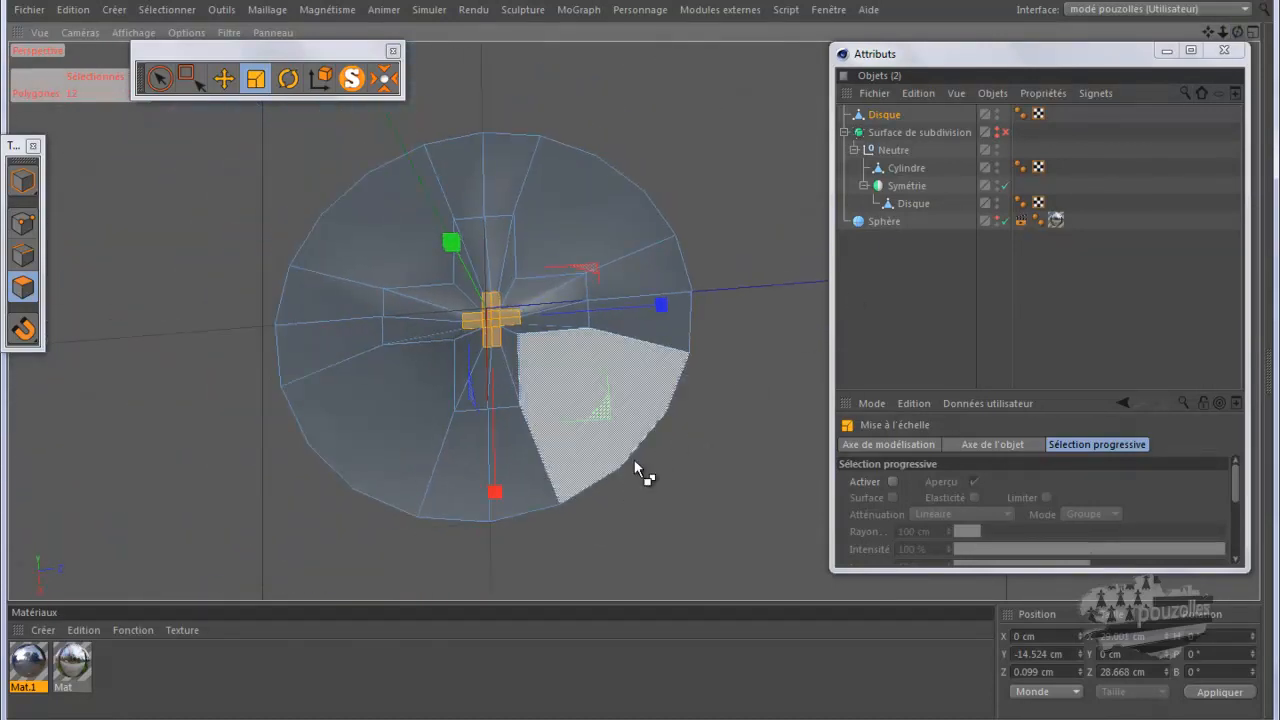
{"action": "key", "text": "ctrl+r"}
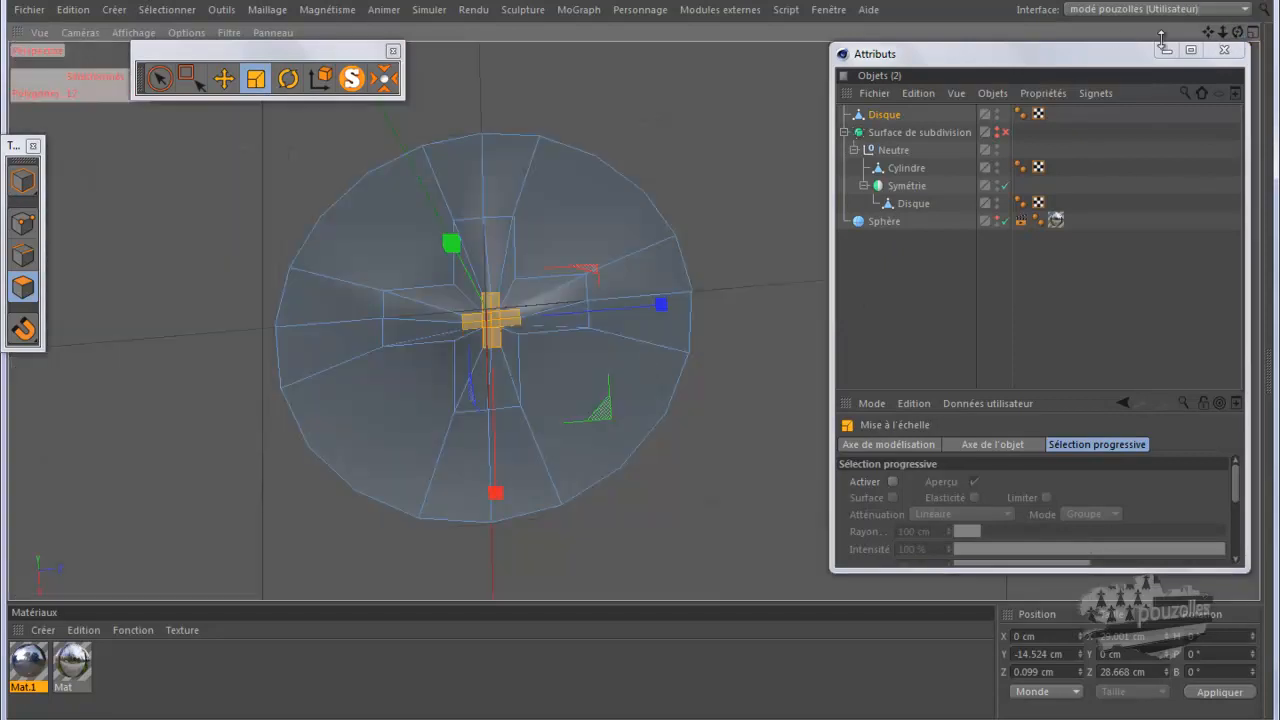
{"action": "scroll", "coordinate": [516, 299], "scroll_direction": "up", "scroll_amount": 5}
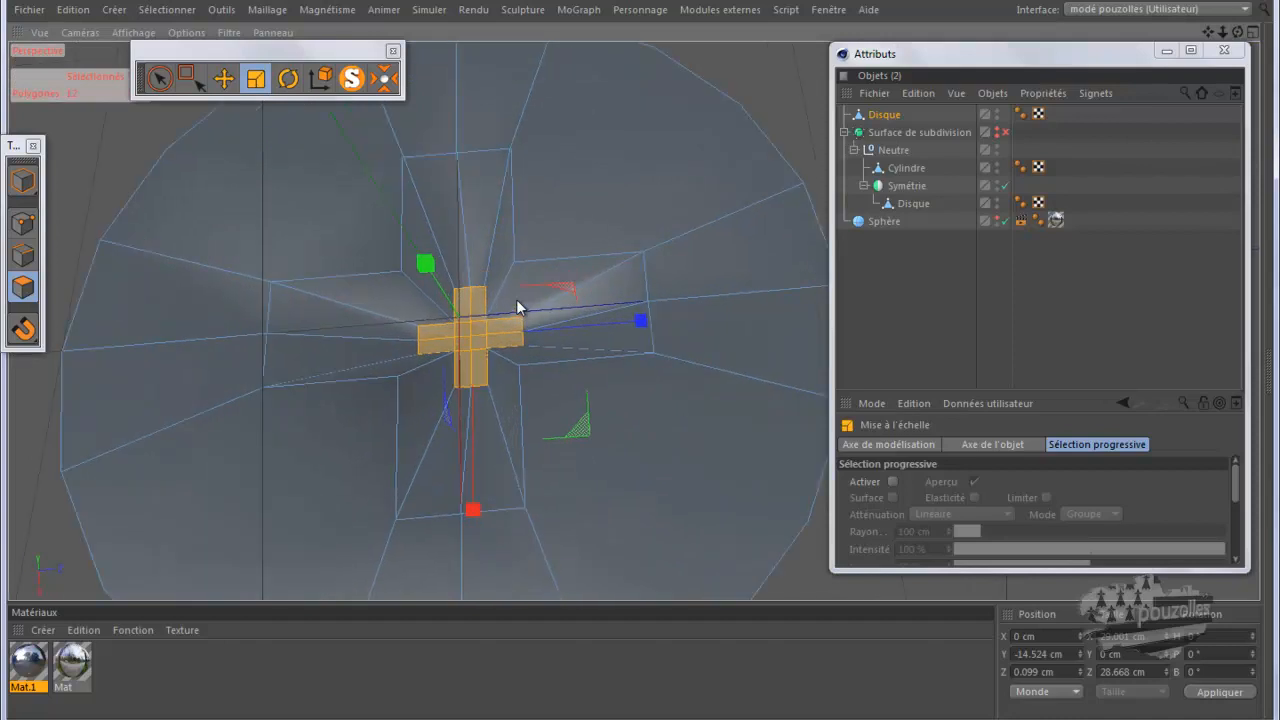
{"action": "scroll", "coordinate": [516, 299], "scroll_direction": "up", "scroll_amount": 2}
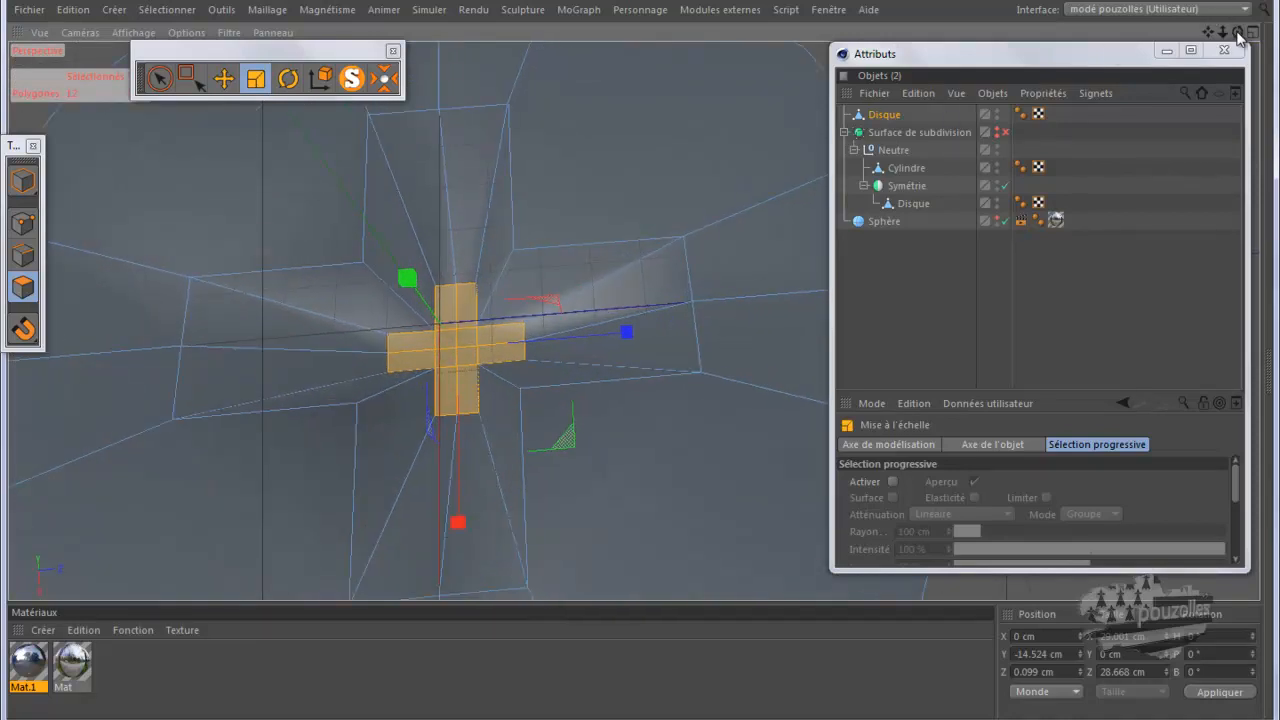
Cut two edge loops around the recess's walls with the Knife in loop mode, one near the rim and one near the floor
{"action": "left_click_drag", "start_coordinate": [640, 357], "coordinate": [640, 359]}
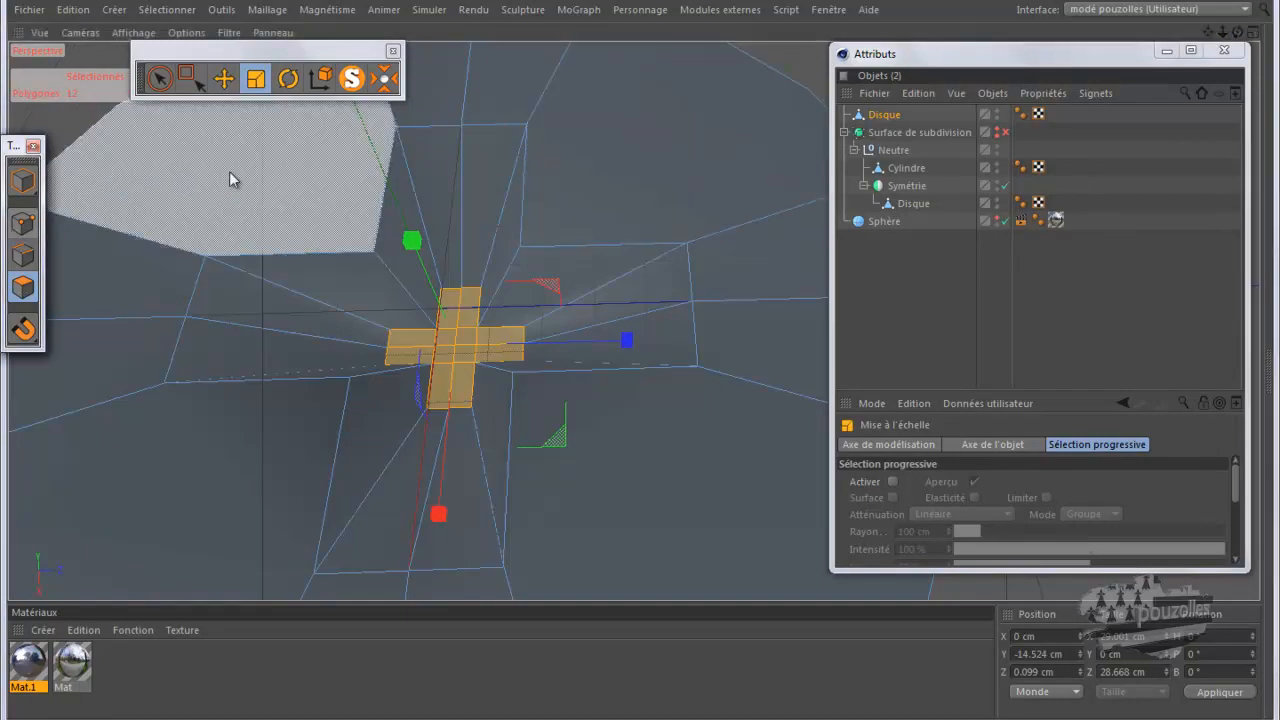
{"action": "left_click", "coordinate": [23, 223]}
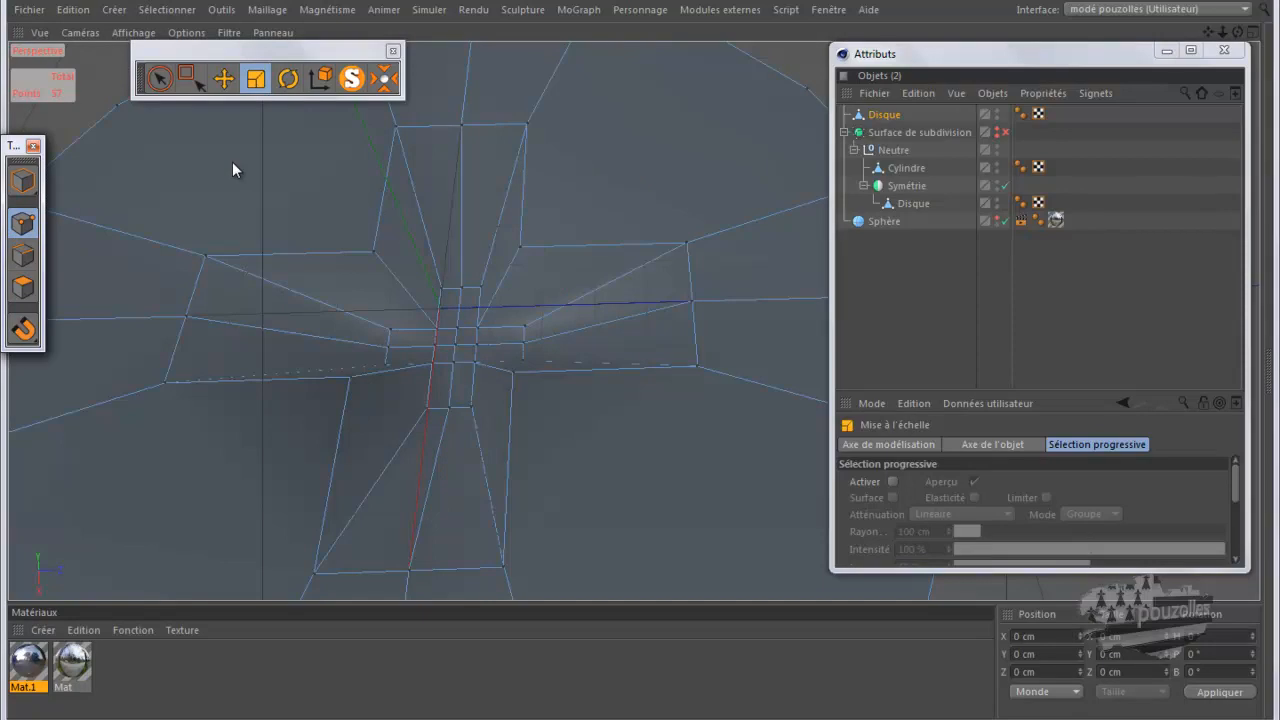
{"action": "key", "text": "k"}
{"action": "left_click", "coordinate": [911, 466]}
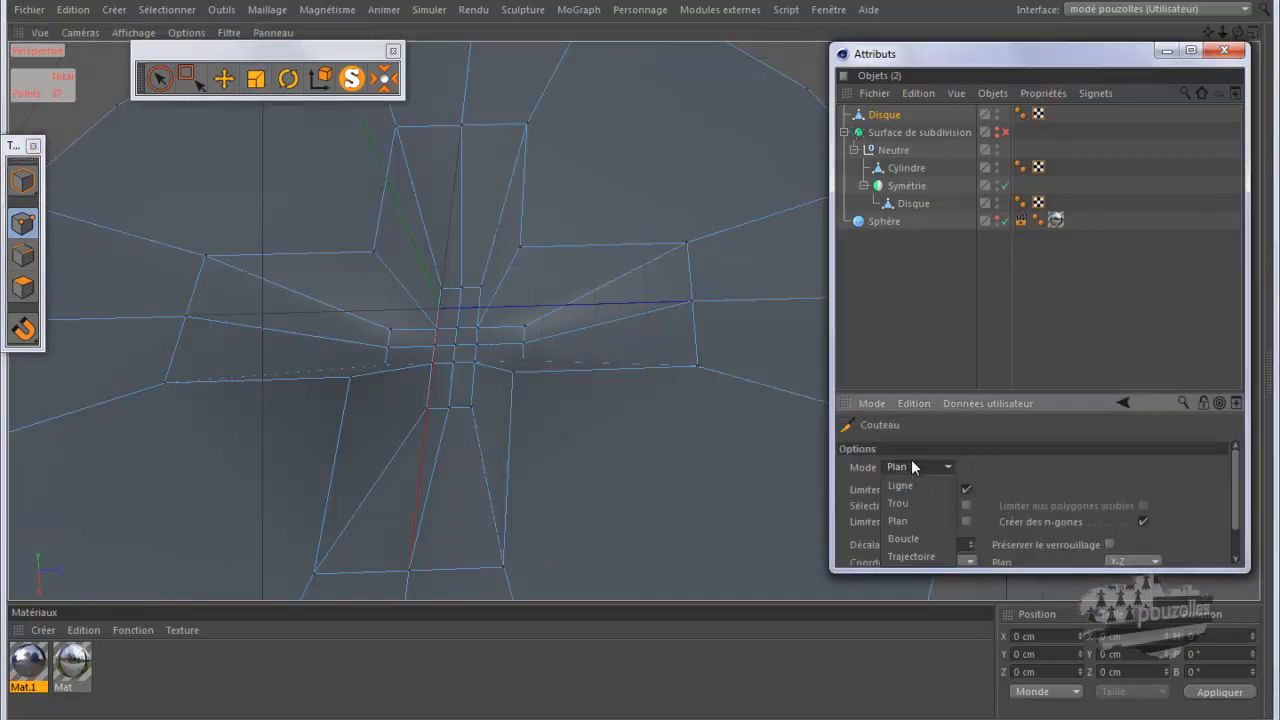
{"action": "left_click", "coordinate": [903, 538]}
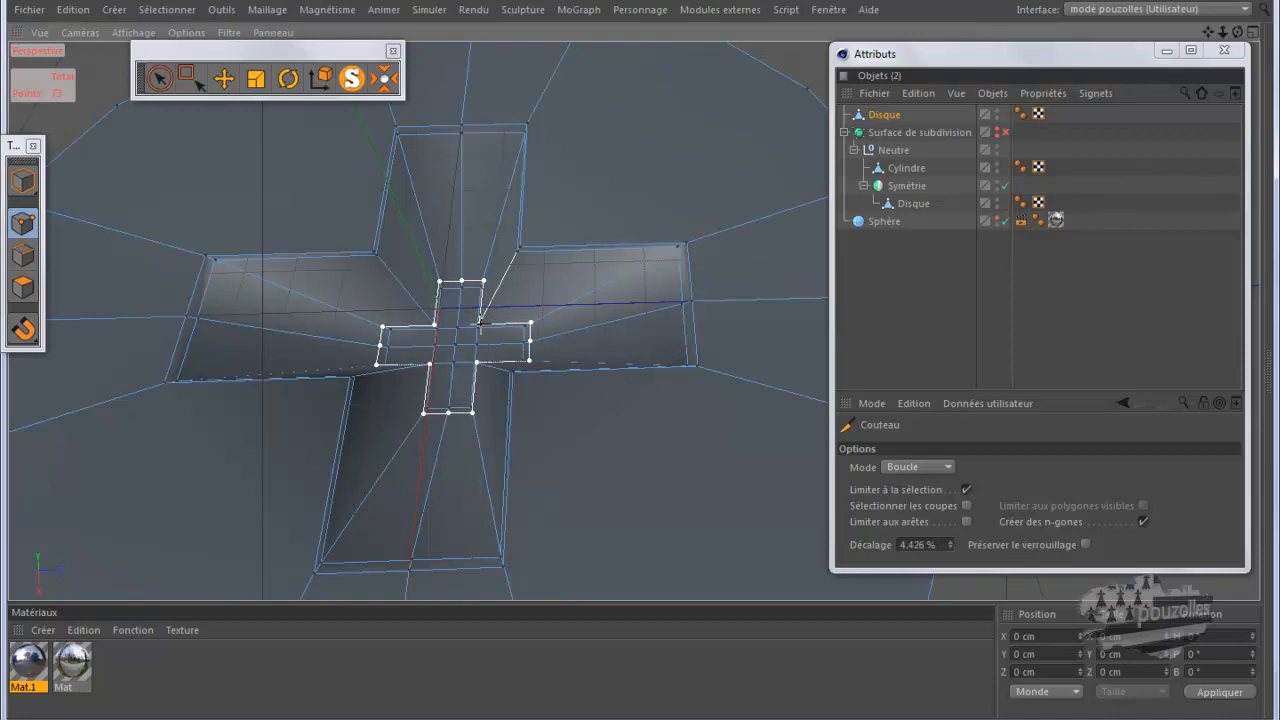
{"action": "left_click", "coordinate": [480, 323]}
Render the disc from several distances and examine how the reinforced cross recess shades
{"action": "scroll", "coordinate": [606, 425], "scroll_direction": "down", "scroll_amount": 3}
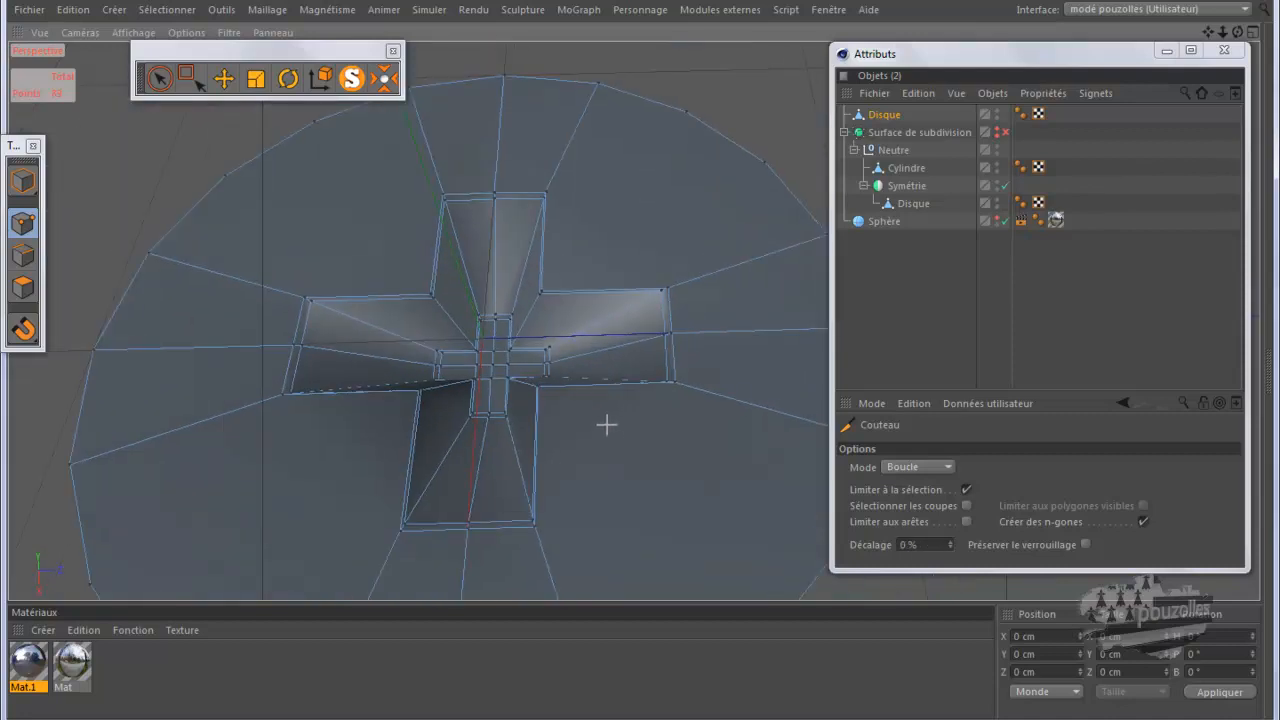
{"action": "key", "text": "ctrl+r"}
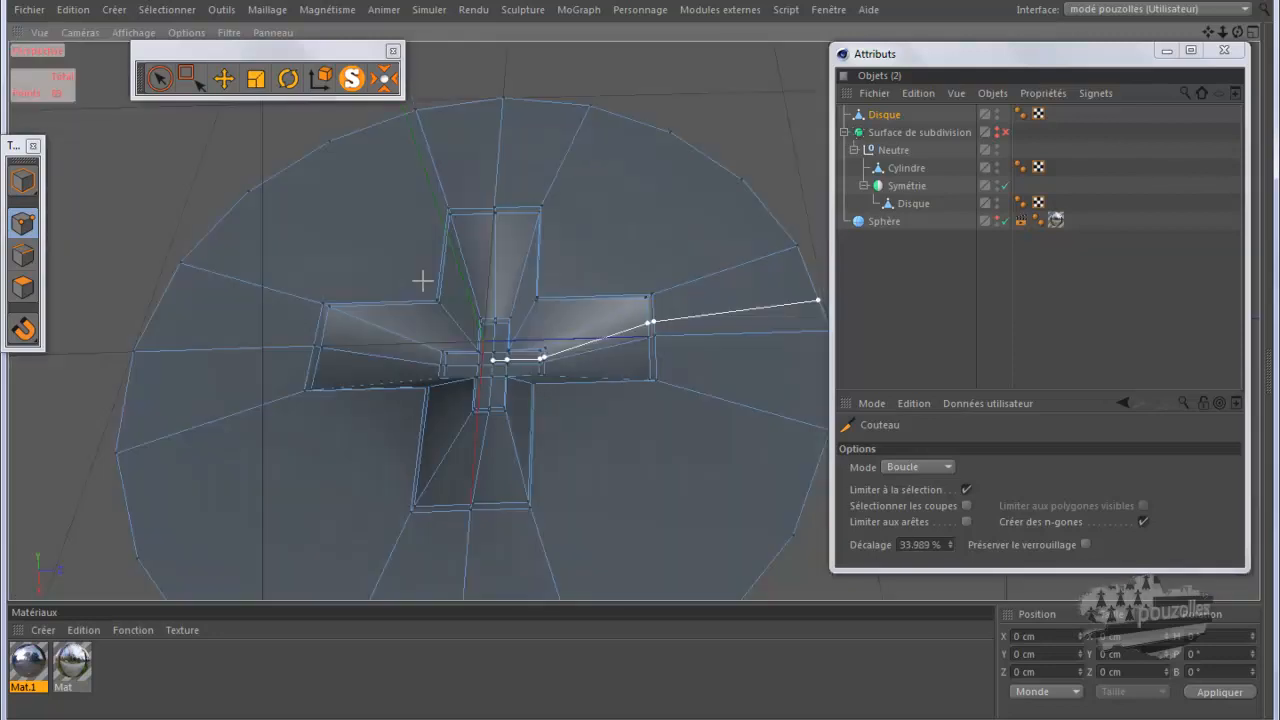
{"action": "scroll", "coordinate": [401, 245], "scroll_direction": "down", "scroll_amount": 5}
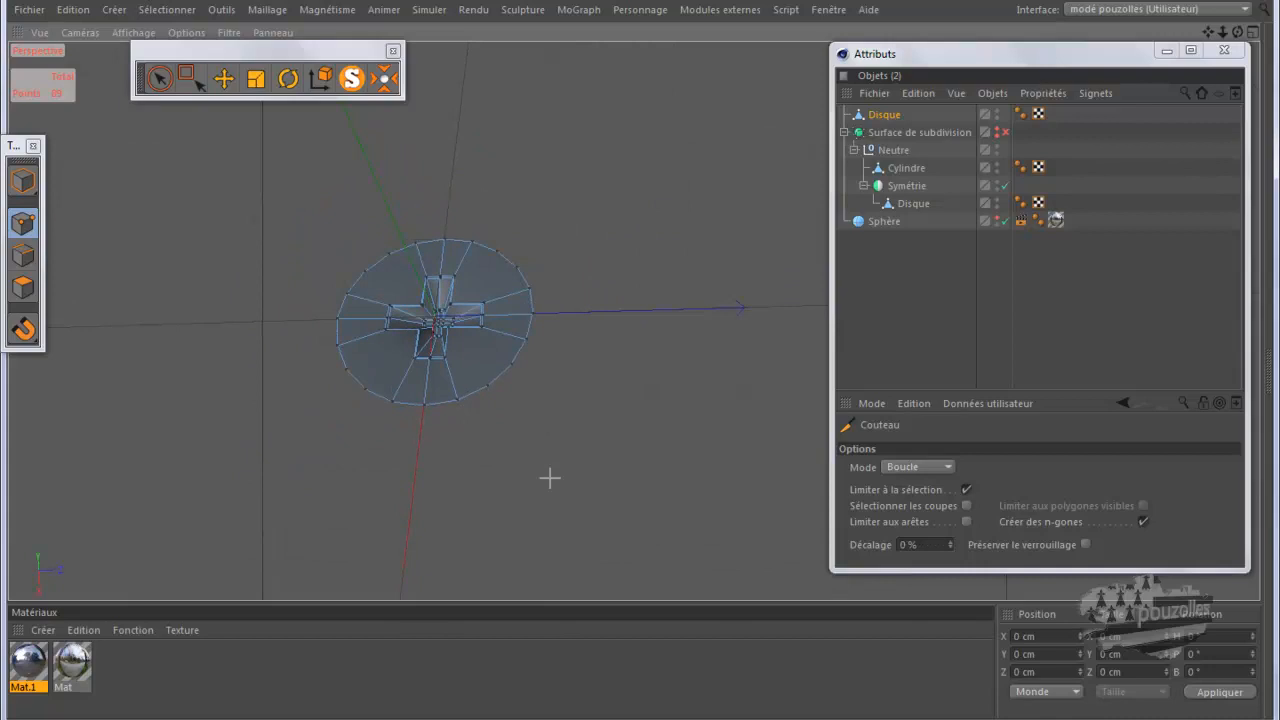
{"action": "scroll", "coordinate": [549, 478], "scroll_direction": "down", "scroll_amount": 8}
{"action": "scroll", "coordinate": [474, 245], "scroll_direction": "down", "scroll_amount": 1}
{"action": "left_click_drag", "start_coordinate": [1239, 31], "coordinate": [640, 360]}
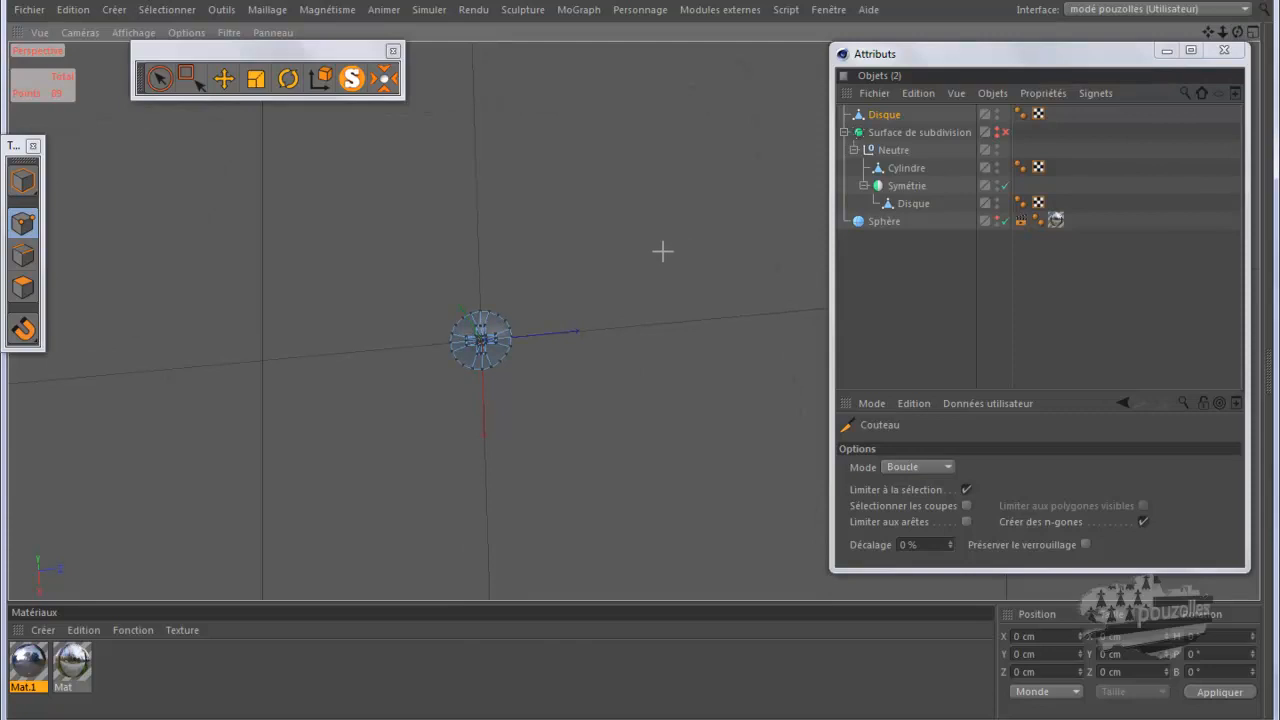
{"action": "key", "text": "ctrl+r"}
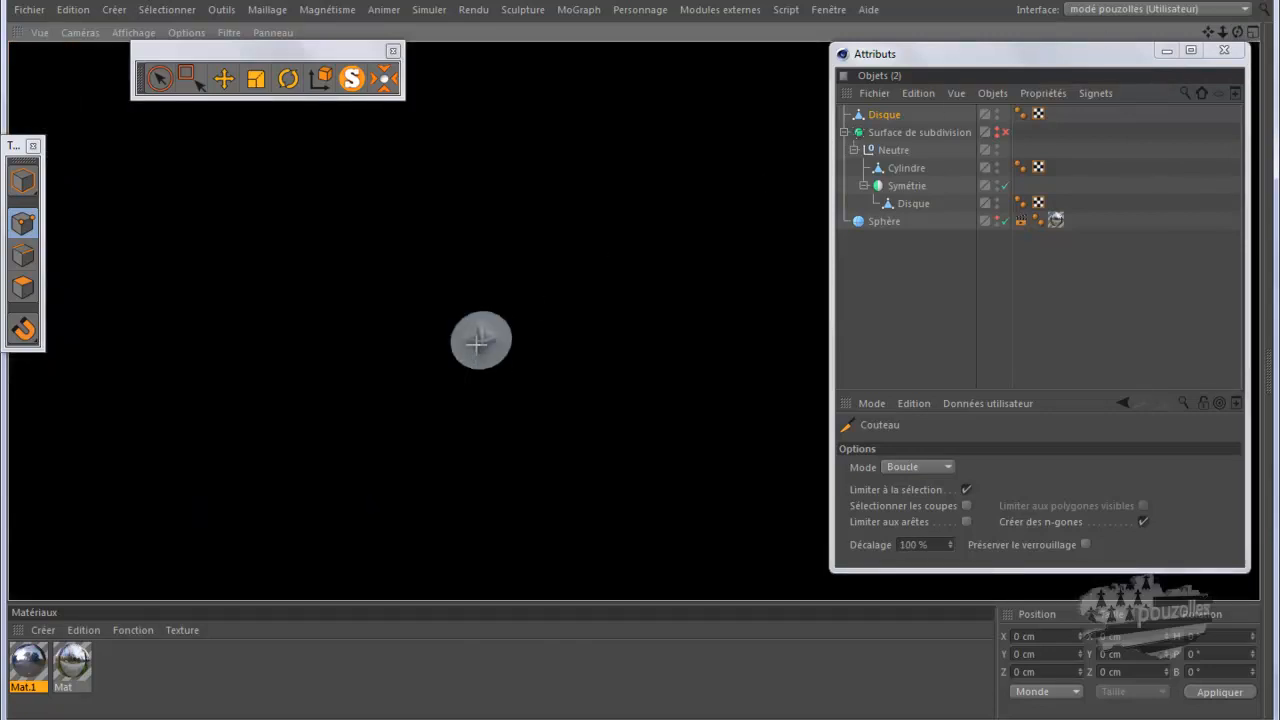
{"action": "scroll", "coordinate": [481, 343], "scroll_direction": "up", "scroll_amount": 10}
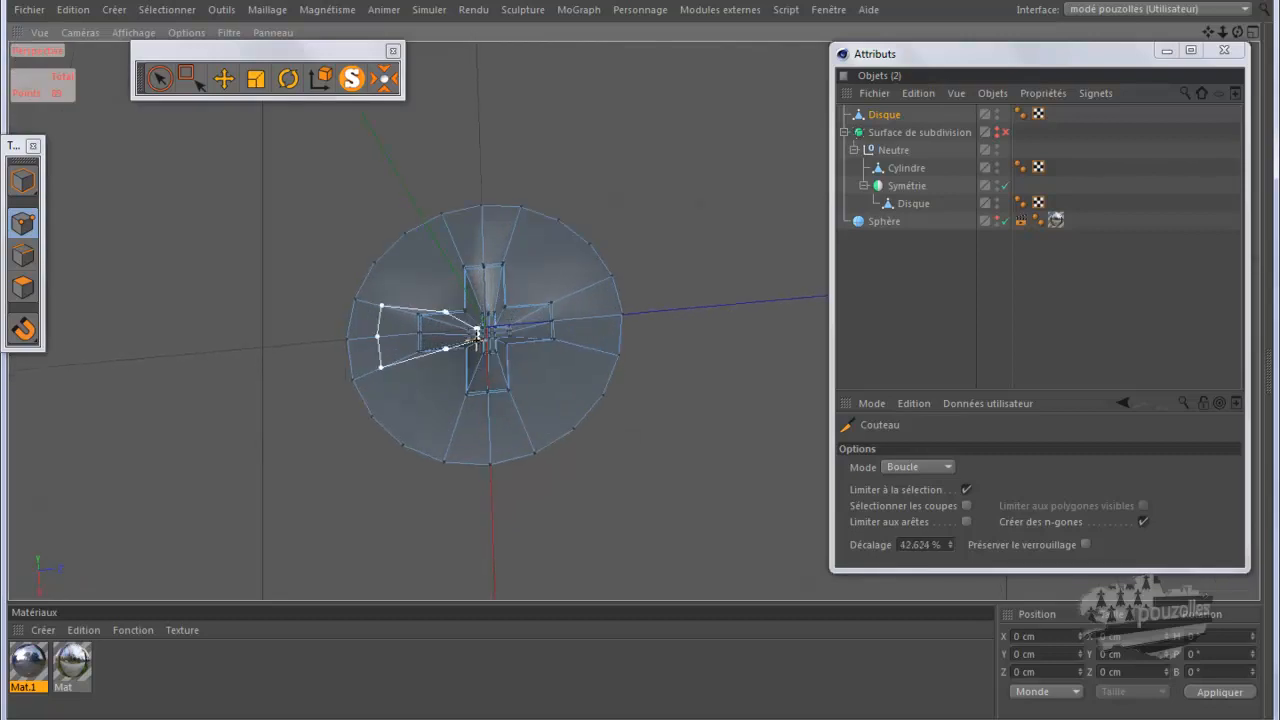
{"action": "scroll", "coordinate": [478, 338], "scroll_direction": "up", "scroll_amount": 4}
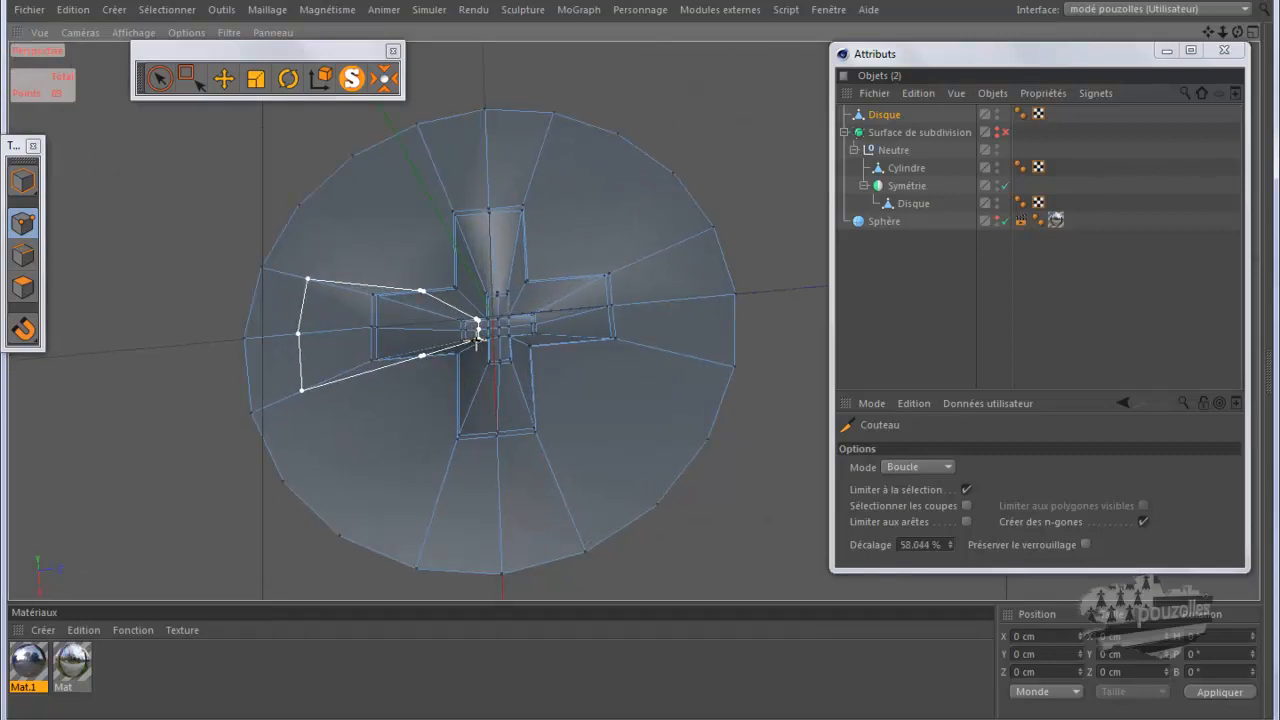
{"action": "scroll", "coordinate": [478, 338], "scroll_direction": "up", "scroll_amount": 3}
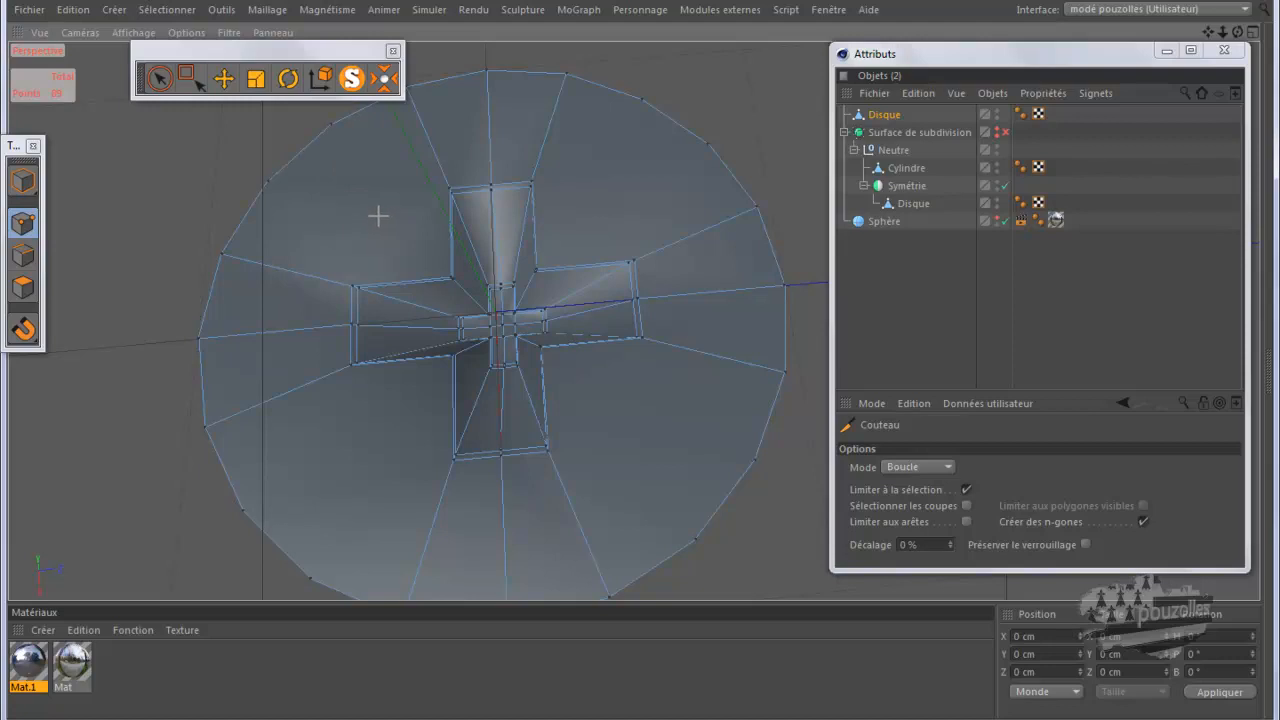
Select the sixteen paired corner points at the outer ends of the cross's four arms
{"action": "left_click", "coordinate": [23, 255]}
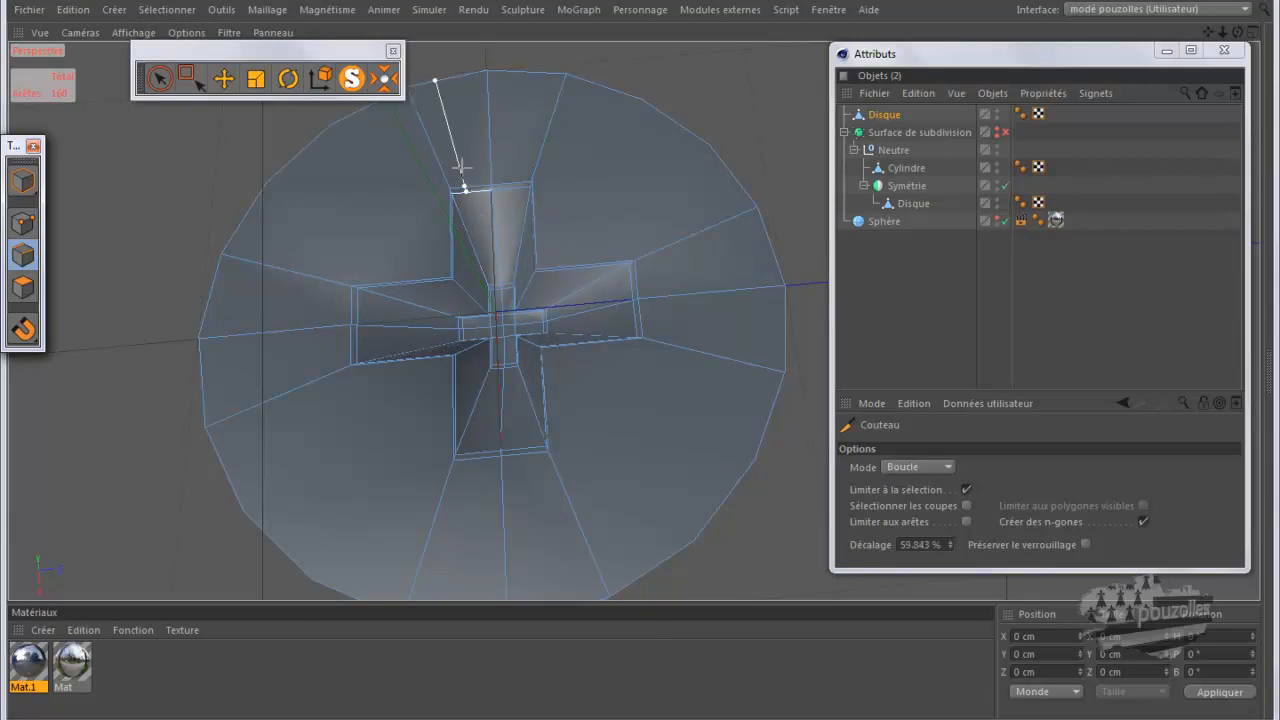
{"action": "left_click", "coordinate": [23, 222]}
{"action": "left_click", "coordinate": [159, 78]}
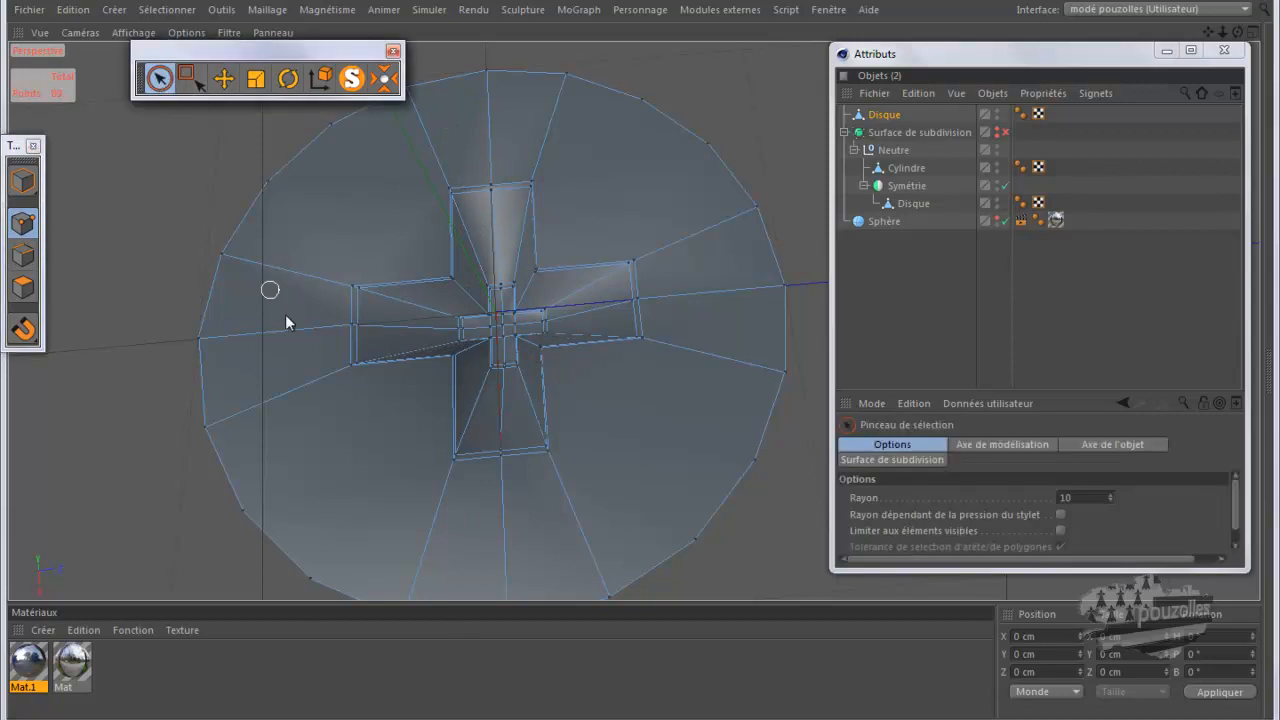
{"action": "left_click", "coordinate": [358, 328]}
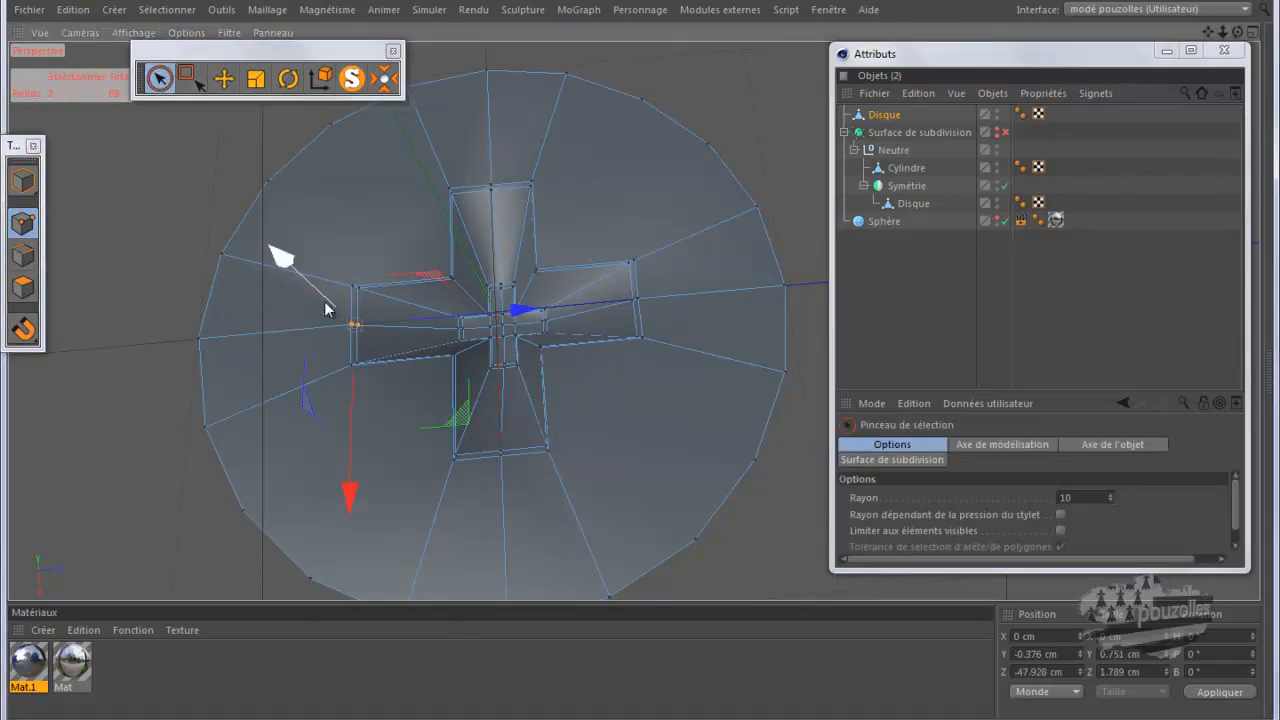
{"action": "left_click", "coordinate": [300, 303]}
{"action": "left_click", "coordinate": [356, 288]}
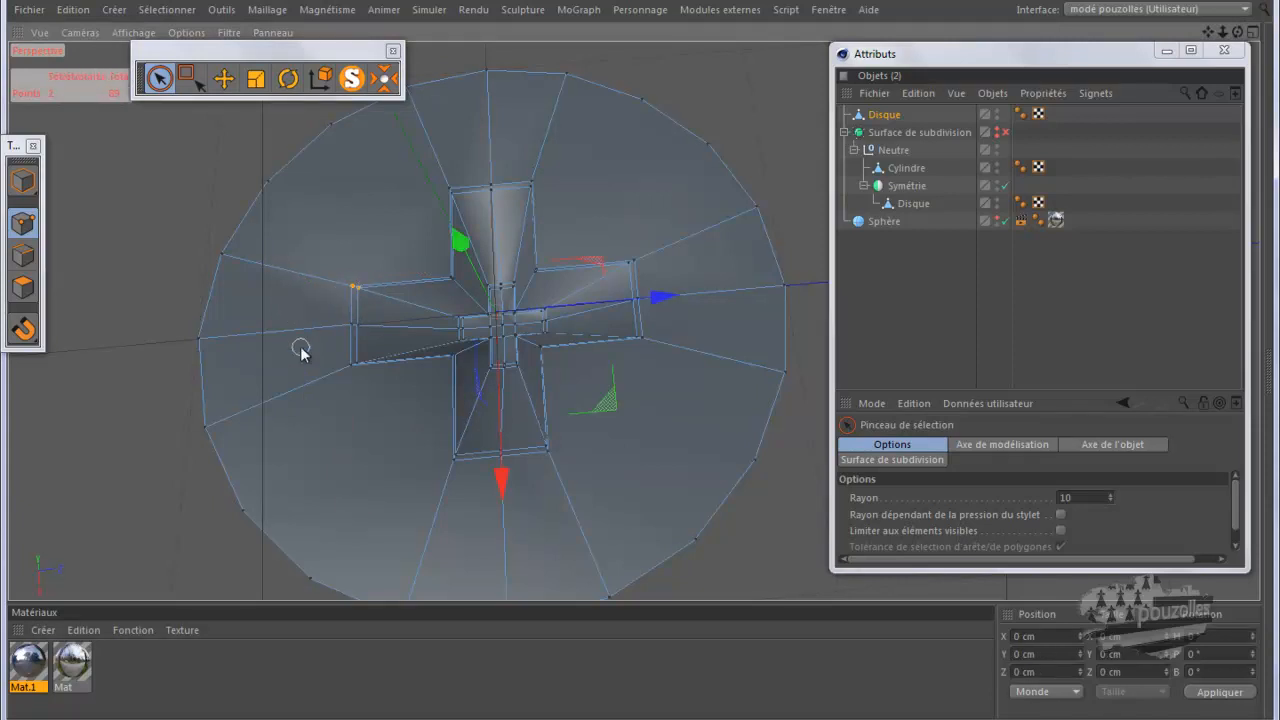
{"action": "left_click", "coordinate": [354, 368], "text": "shift"}
{"action": "left_click", "coordinate": [454, 458], "text": "shift"}
{"action": "left_click", "coordinate": [546, 451], "text": "shift"}
{"action": "left_click", "coordinate": [641, 338], "text": "shift"}
{"action": "left_click", "coordinate": [636, 260], "text": "shift"}
{"action": "left_click", "coordinate": [531, 185], "text": "shift"}
{"action": "left_click", "coordinate": [451, 190], "text": "shift"}
Scale the arm-end corner points inward to about 84 cm across in Z, render the pointed cross, and clear the selection
{"action": "left_click", "coordinate": [256, 78]}
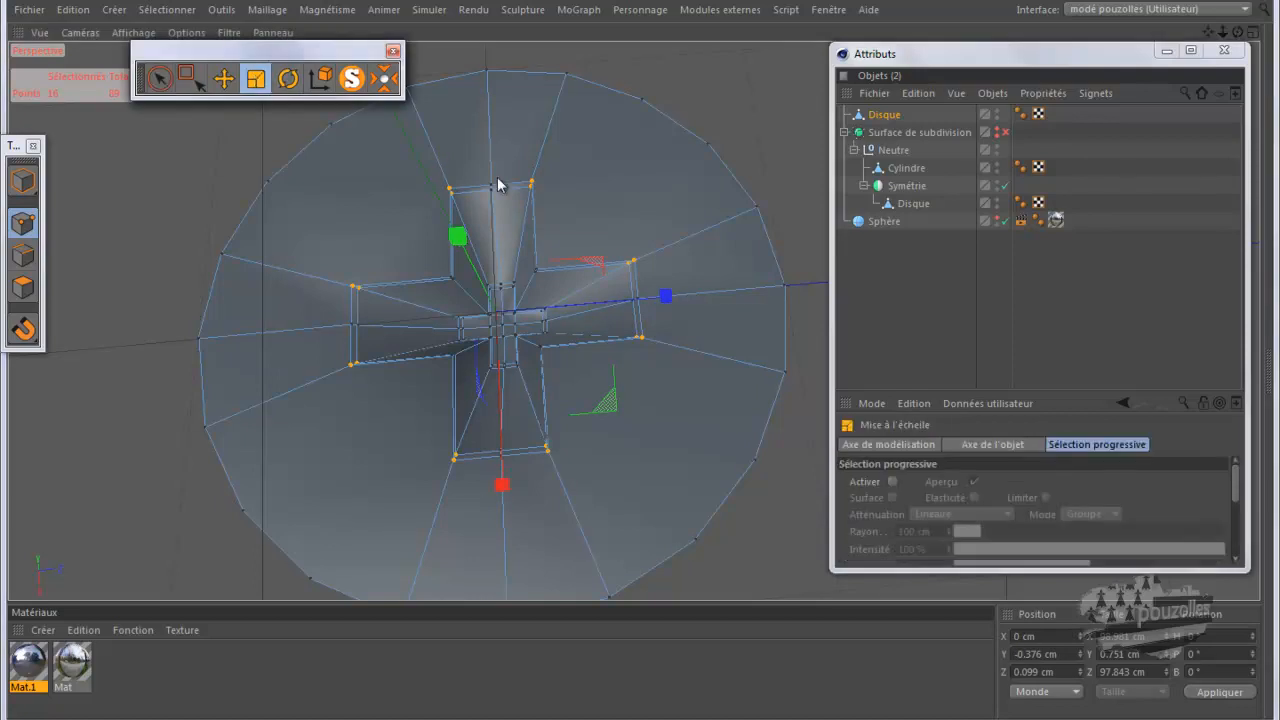
{"action": "left_click_drag", "start_coordinate": [610, 396], "coordinate": [466, 386]}
{"action": "scroll", "coordinate": [619, 413], "scroll_direction": "down", "scroll_amount": 6}
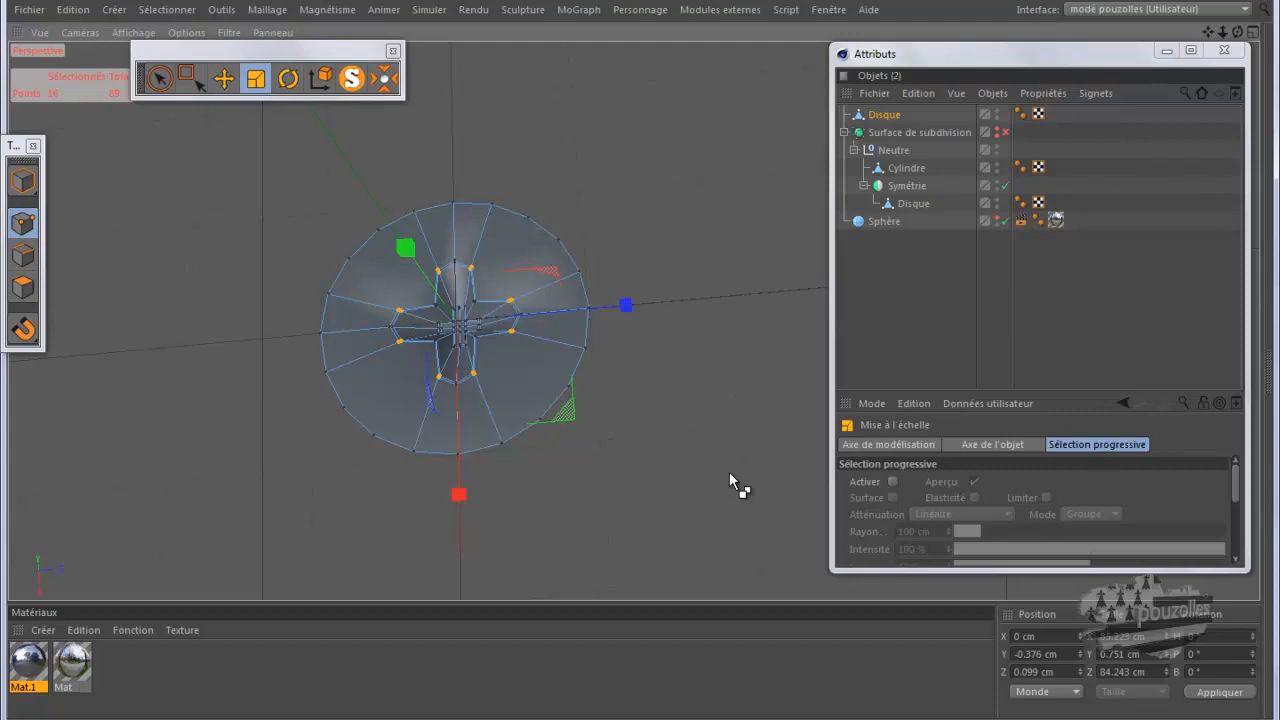
{"action": "key", "text": "ctrl+r"}
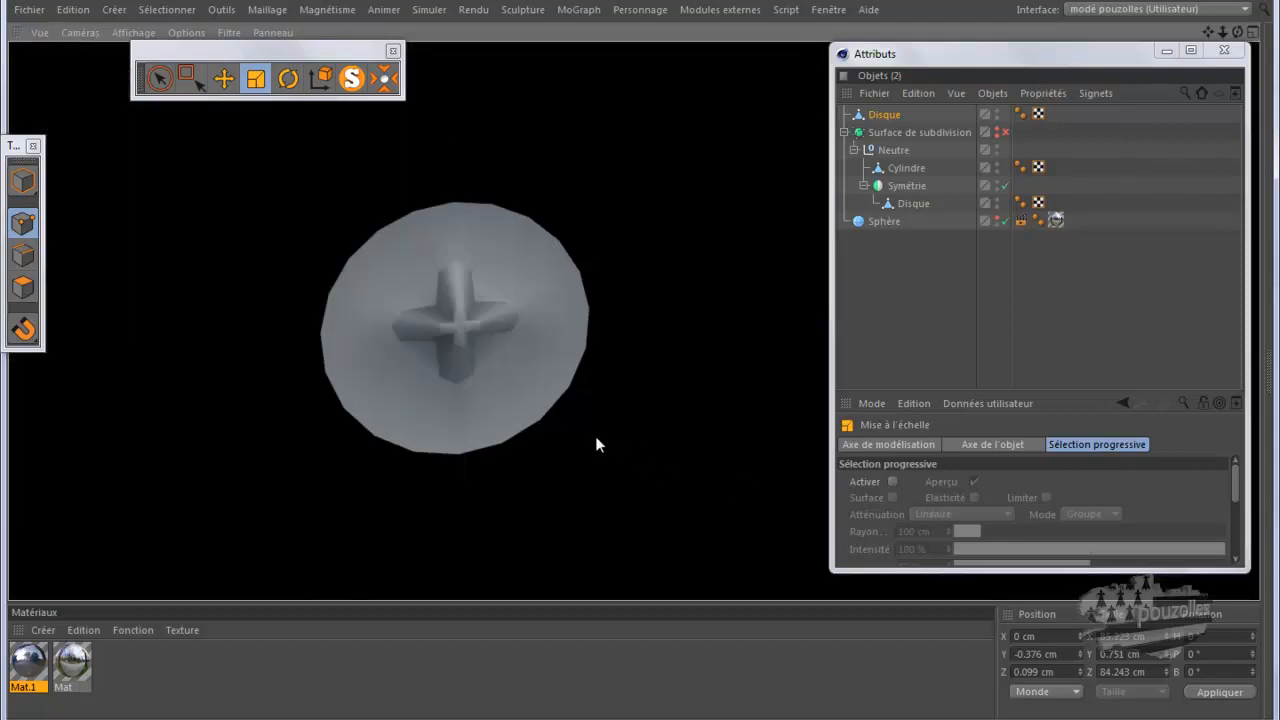
{"action": "scroll", "coordinate": [543, 413], "scroll_direction": "up", "scroll_amount": 3}
{"action": "left_click", "coordinate": [687, 282]}
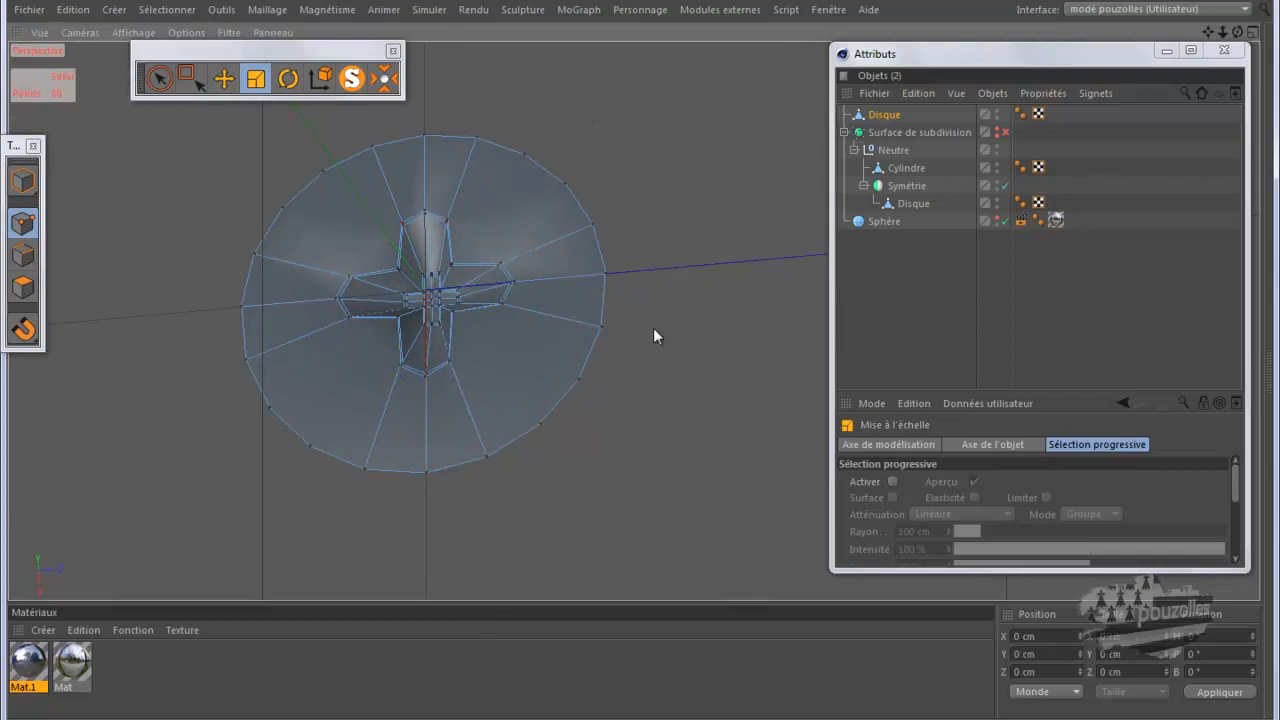
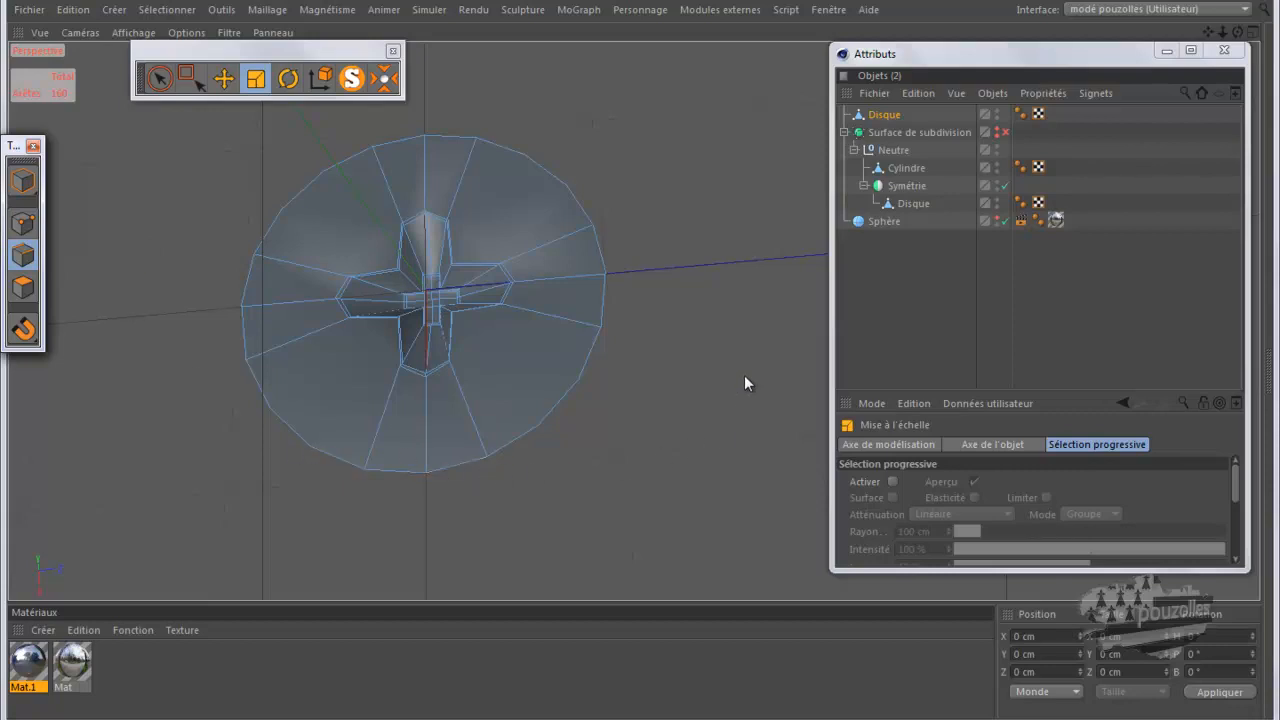
Select the points of the disc's outer rim one by one and clear the selection
{"action": "key", "text": "u"}
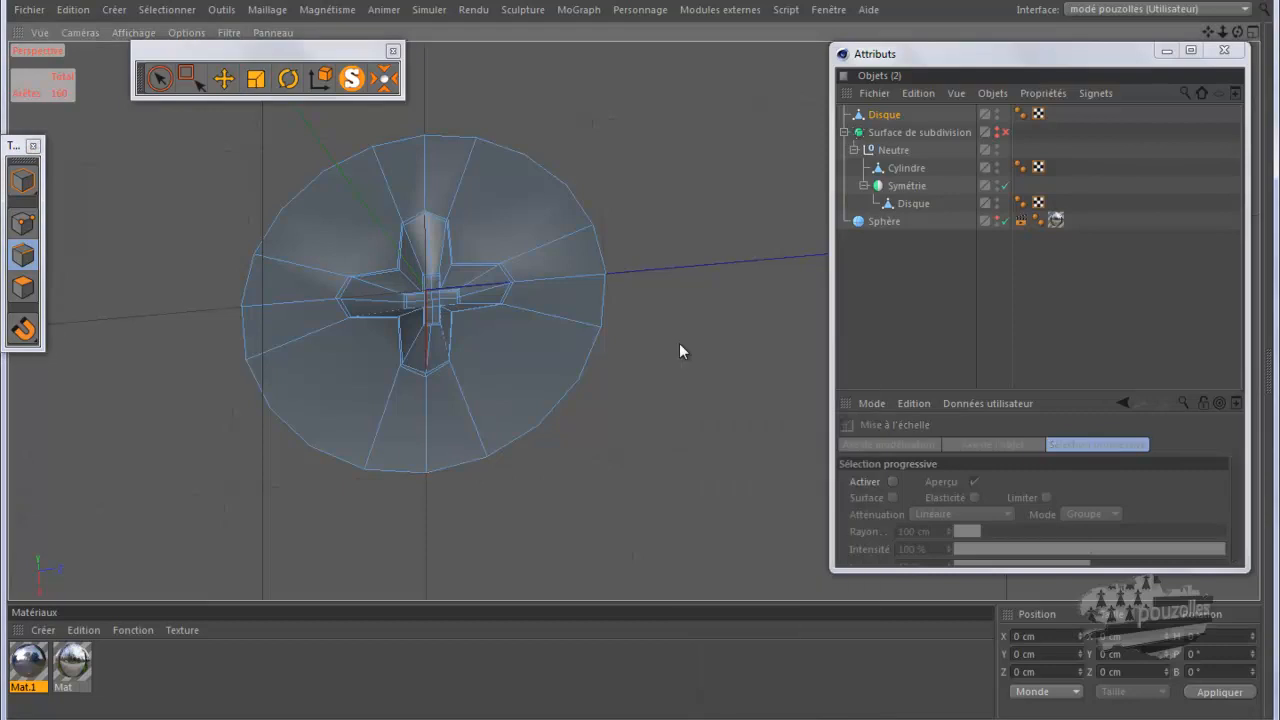
{"action": "key", "text": "l"}
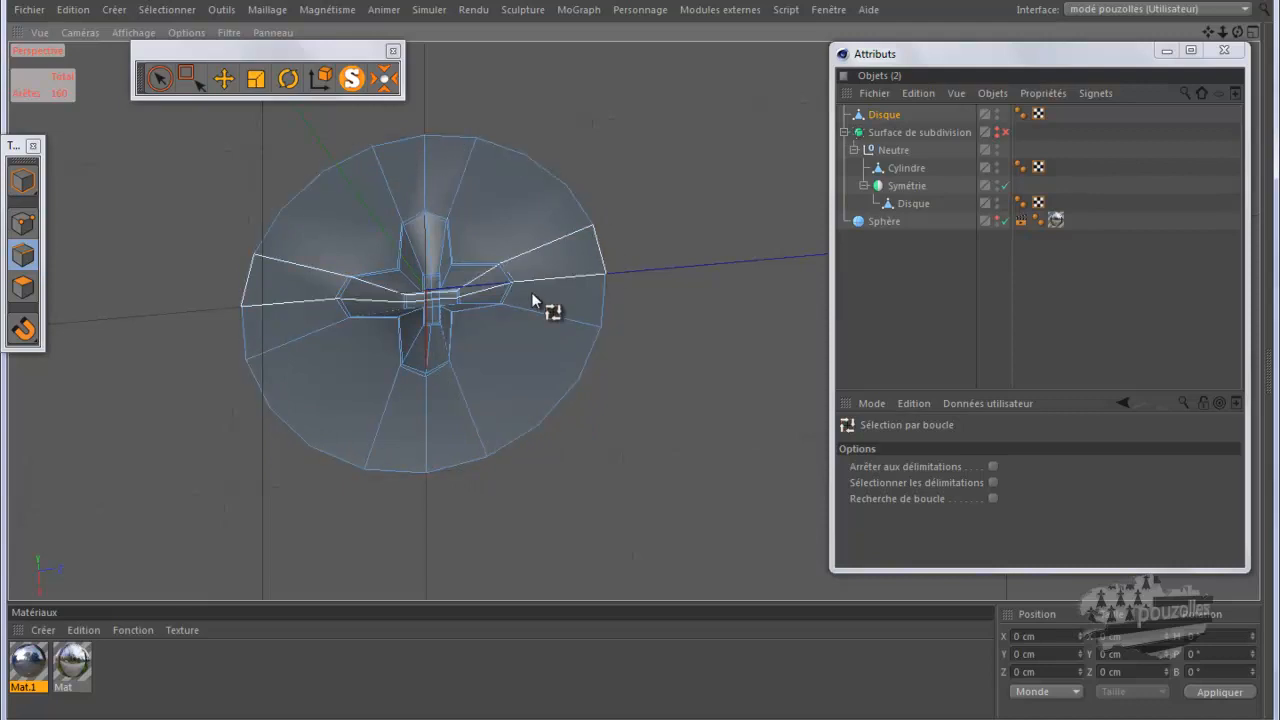
{"action": "left_click", "coordinate": [23, 223]}
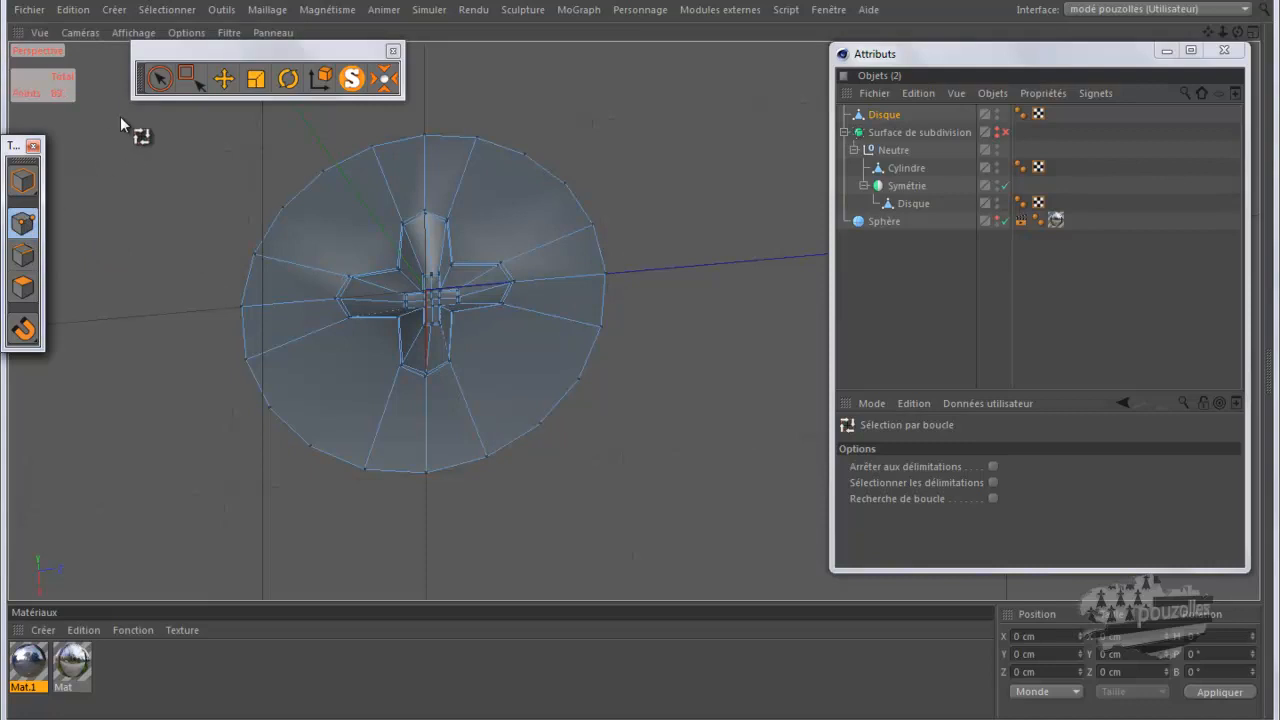
{"action": "left_click", "coordinate": [159, 78]}
{"action": "left_click", "coordinate": [282, 205]}
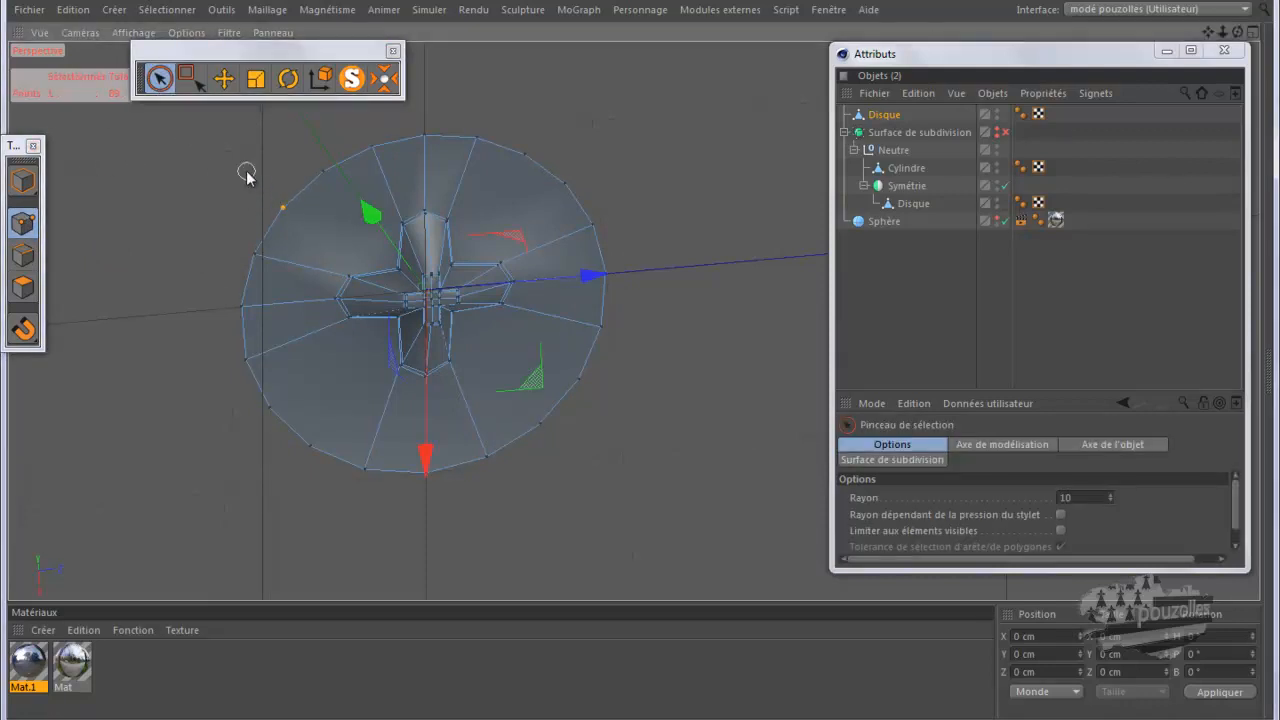
{"action": "left_click", "coordinate": [328, 171], "text": "shift"}
{"action": "left_click", "coordinate": [371, 141], "text": "shift"}
{"action": "left_click", "coordinate": [425, 134], "text": "shift"}
{"action": "left_click", "coordinate": [477, 140], "text": "shift"}
{"action": "left_click", "coordinate": [527, 148], "text": "shift"}
{"action": "left_click", "coordinate": [565, 185], "text": "shift"}
{"action": "left_click", "coordinate": [604, 228], "text": "shift"}
{"action": "left_click", "coordinate": [598, 278], "text": "shift"}
{"action": "left_click", "coordinate": [601, 330], "text": "shift"}
{"action": "left_click", "coordinate": [580, 385], "text": "shift"}
{"action": "left_click", "coordinate": [539, 428], "text": "shift"}
{"action": "left_click", "coordinate": [487, 459], "text": "shift"}
{"action": "left_click", "coordinate": [364, 469], "text": "shift"}
{"action": "left_click", "coordinate": [311, 447], "text": "shift"}
{"action": "left_click", "coordinate": [270, 409], "text": "shift"}
{"action": "left_click", "coordinate": [247, 360], "text": "shift"}
{"action": "left_click", "coordinate": [244, 306], "text": "shift"}
{"action": "left_click", "coordinate": [251, 250], "text": "shift"}
{"action": "left_click", "coordinate": [187, 272]}
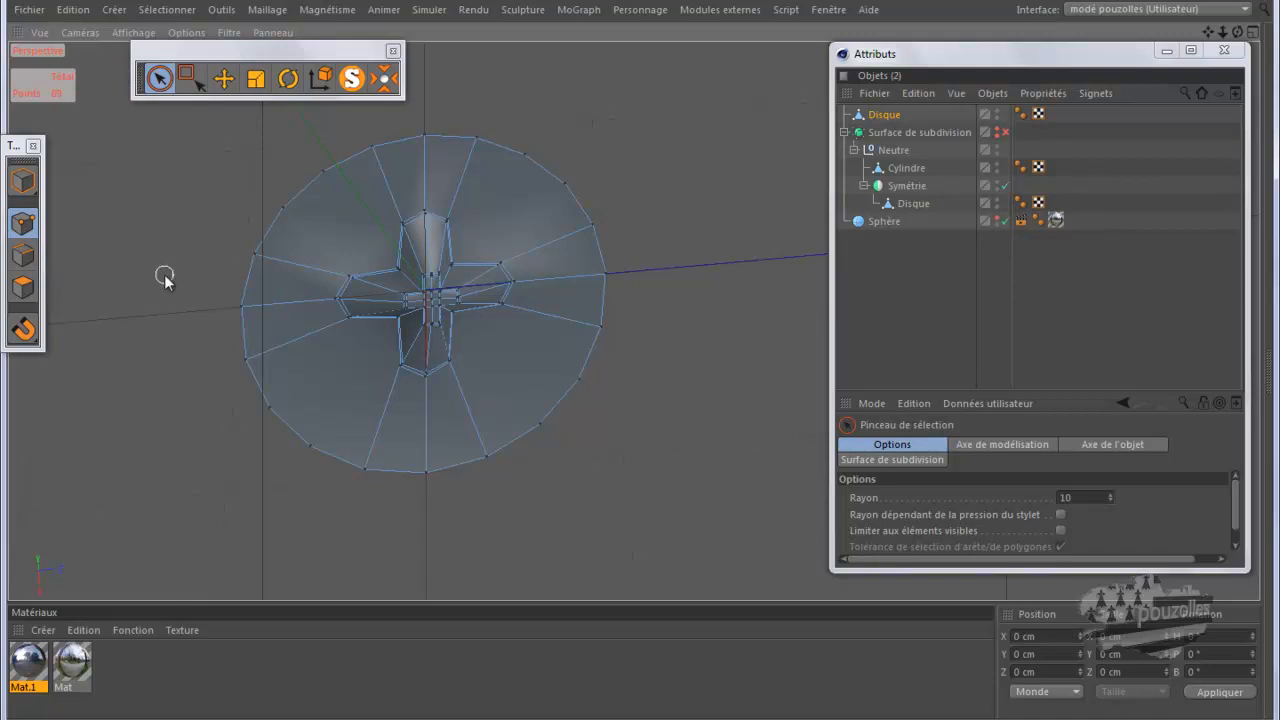
Select the disc's entire outer rim as edges using Loop Selection with boundary selection enabled
{"action": "key", "text": "u"}
{"action": "key", "text": "l"}
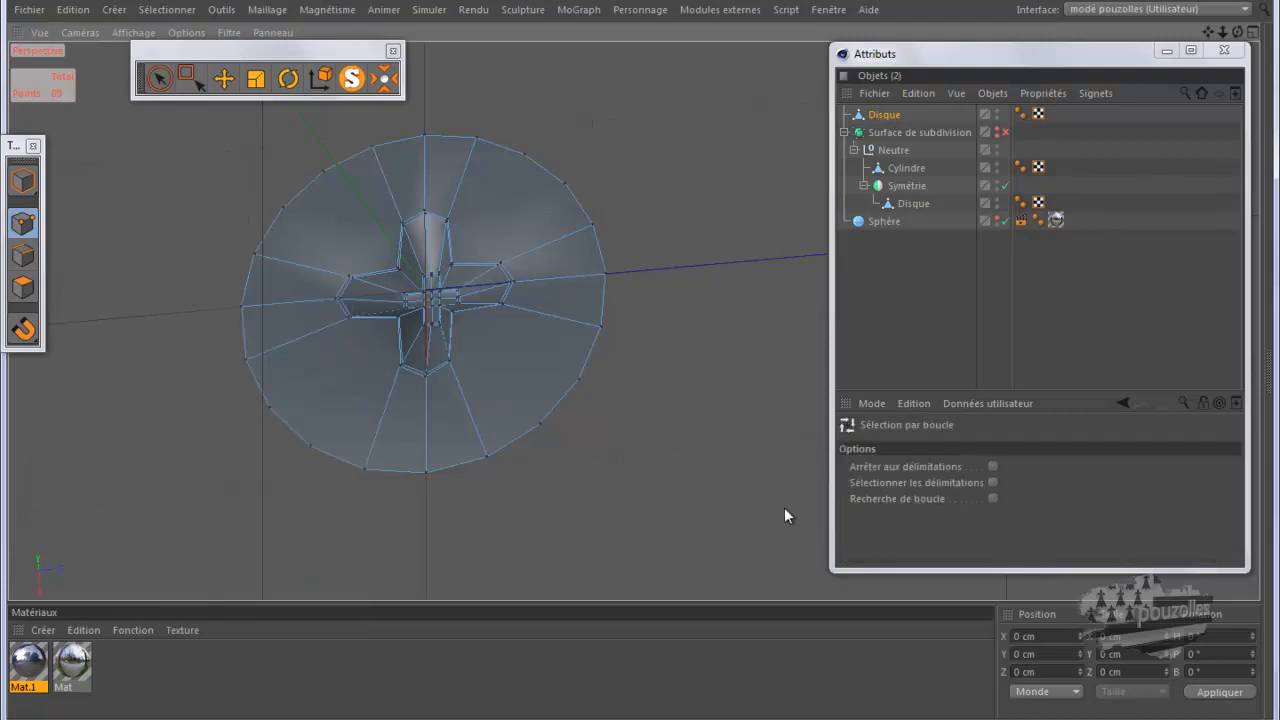
{"action": "left_click", "coordinate": [992, 498]}
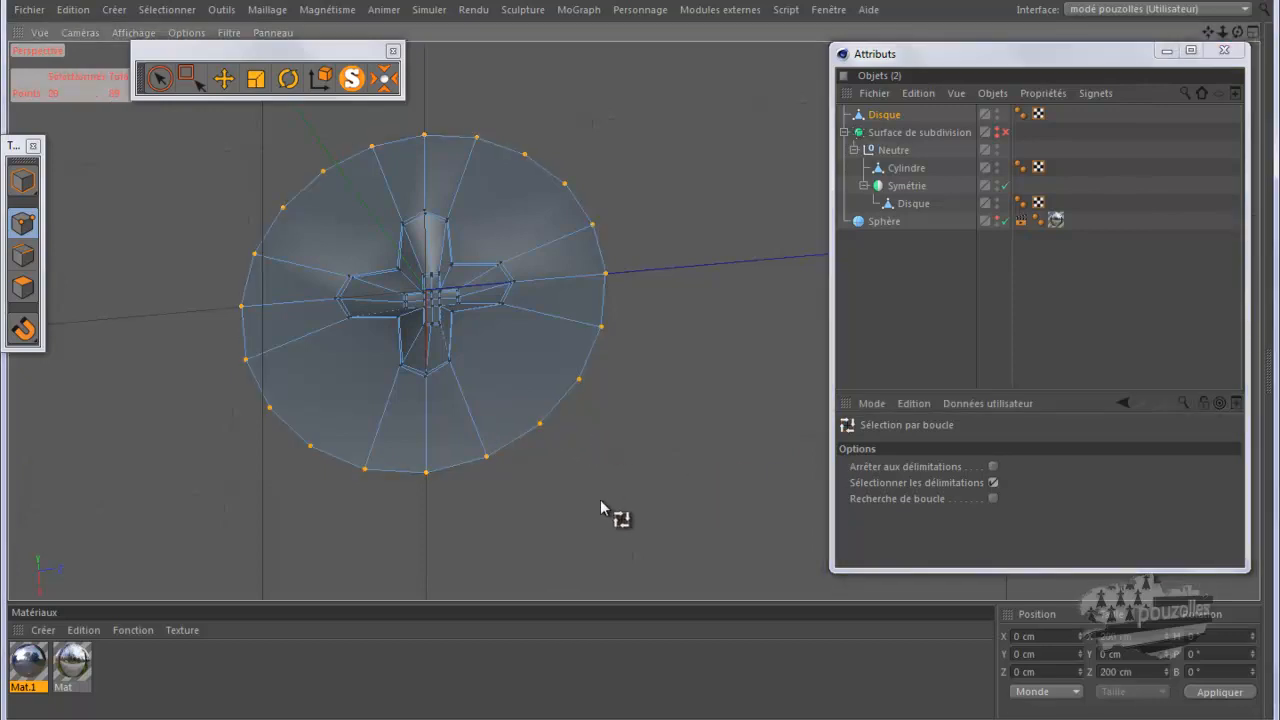
{"action": "left_click", "coordinate": [385, 497]}
{"action": "left_click", "coordinate": [23, 255]}
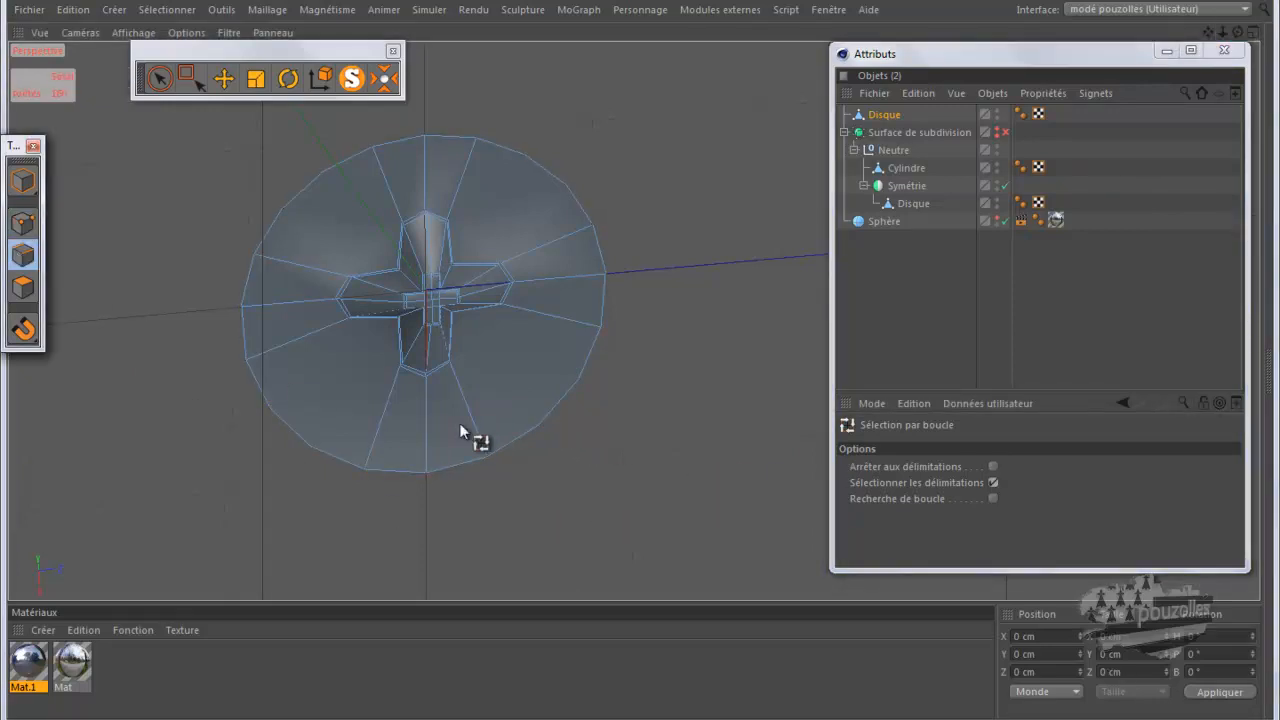
{"action": "left_click", "coordinate": [522, 430]}
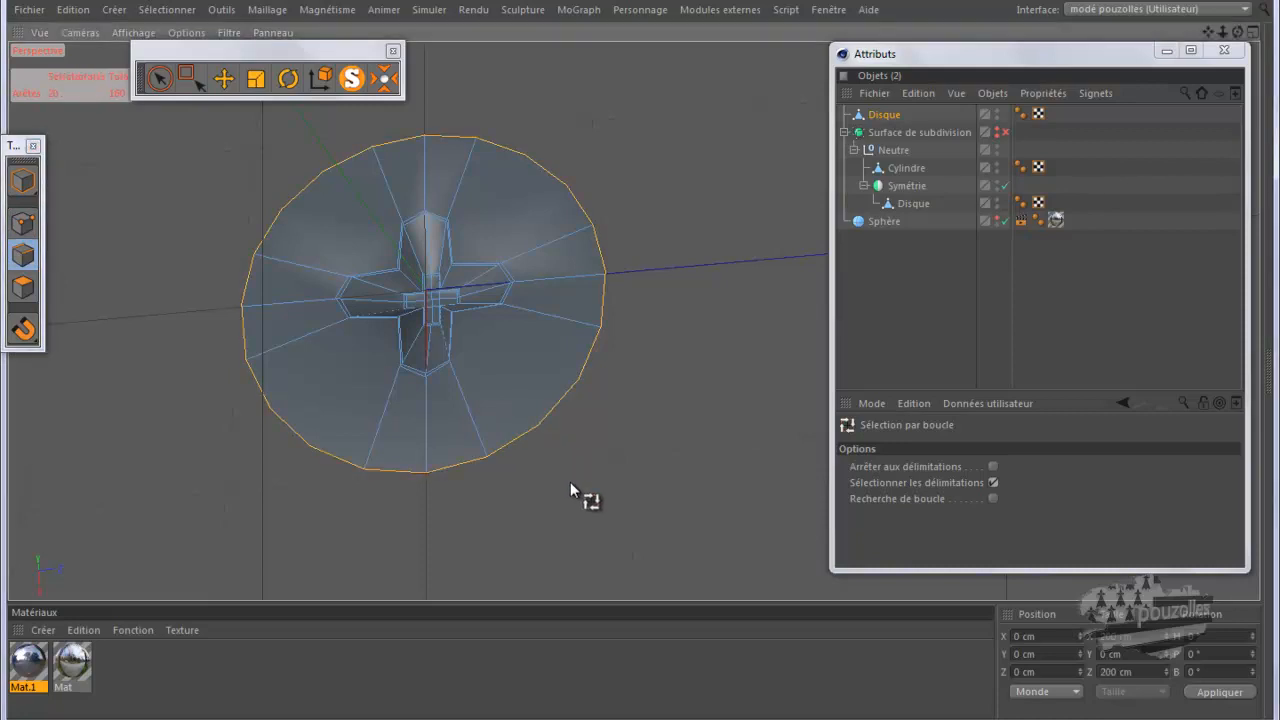
Extrude the selected rim edges about 3.9 cm downward along Y to form a thin side wall
{"action": "middle_click", "coordinate": [496, 466]}
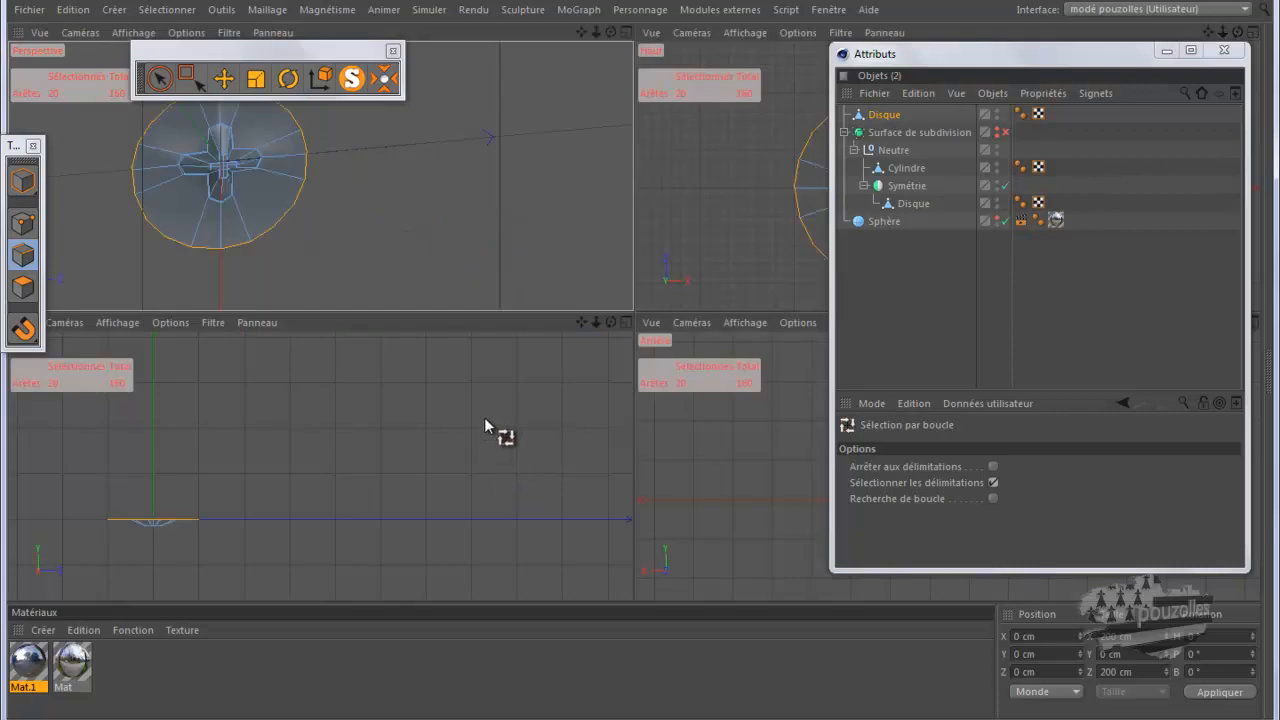
{"action": "middle_click", "coordinate": [291, 240]}
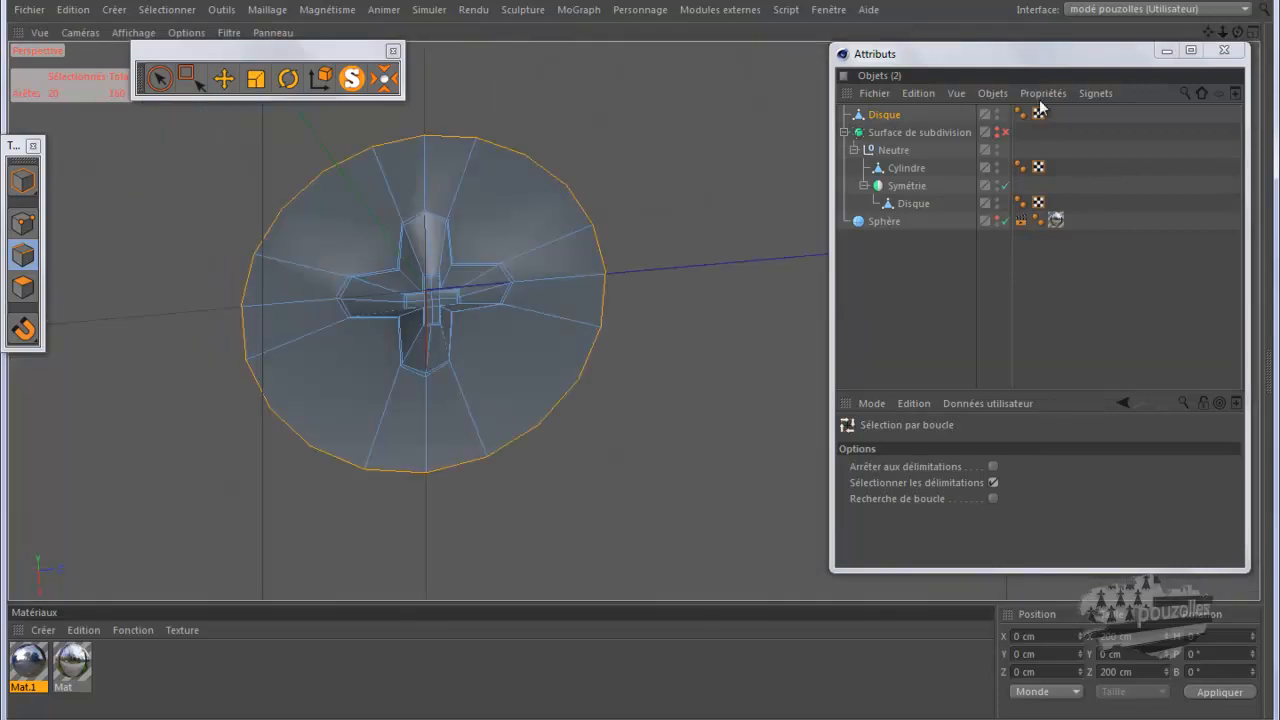
{"action": "left_click_drag", "start_coordinate": [1239, 33], "coordinate": [639, 360]}
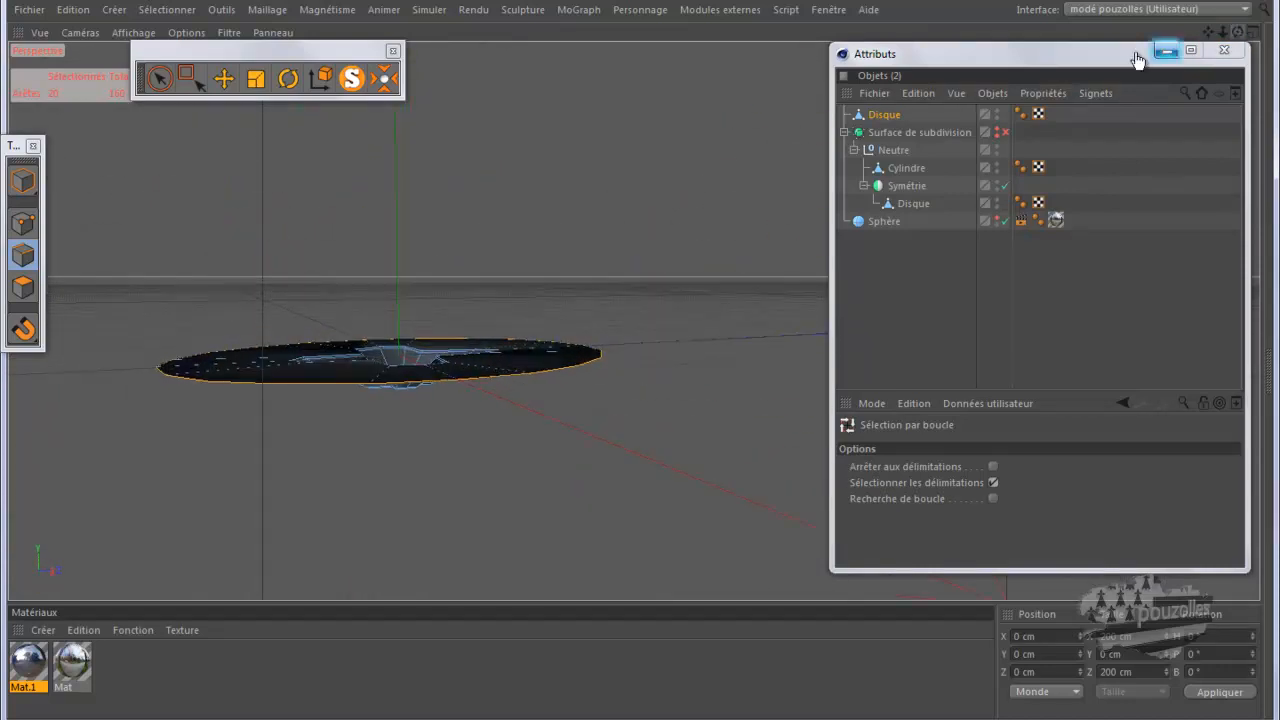
{"action": "left_click", "coordinate": [224, 78]}
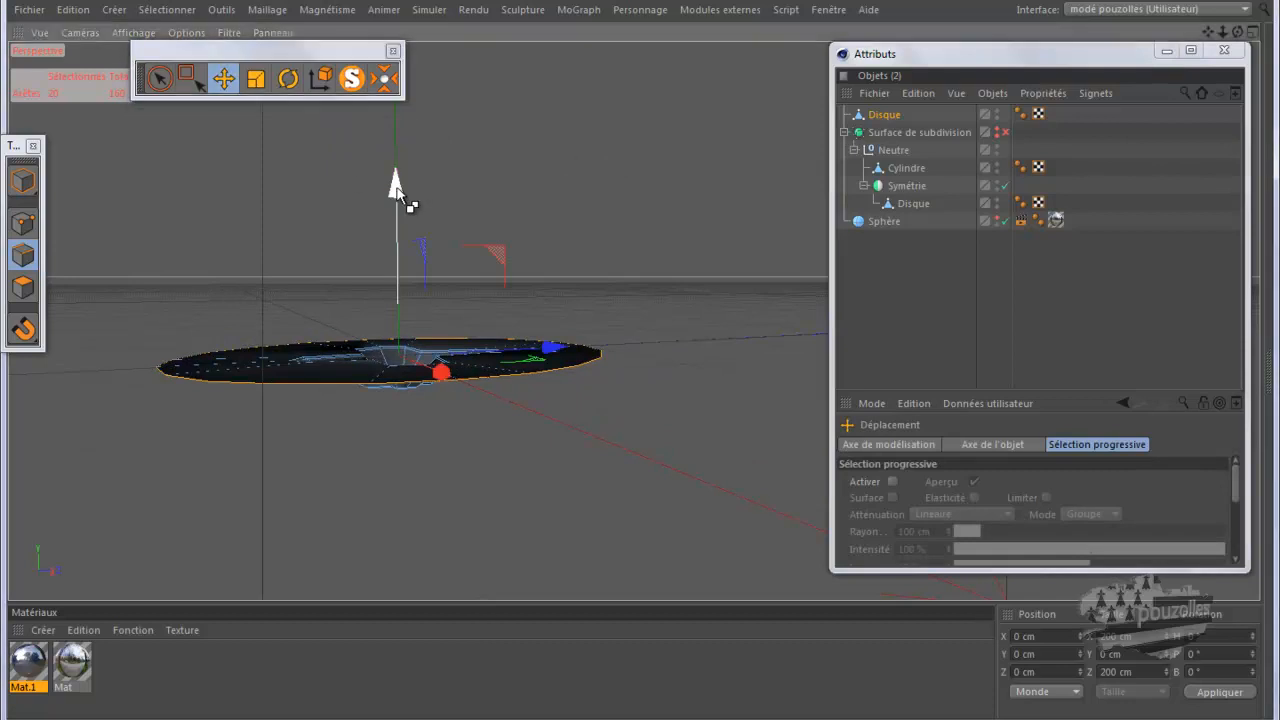
{"action": "left_click_drag", "start_coordinate": [397, 189], "coordinate": [397, 196]}
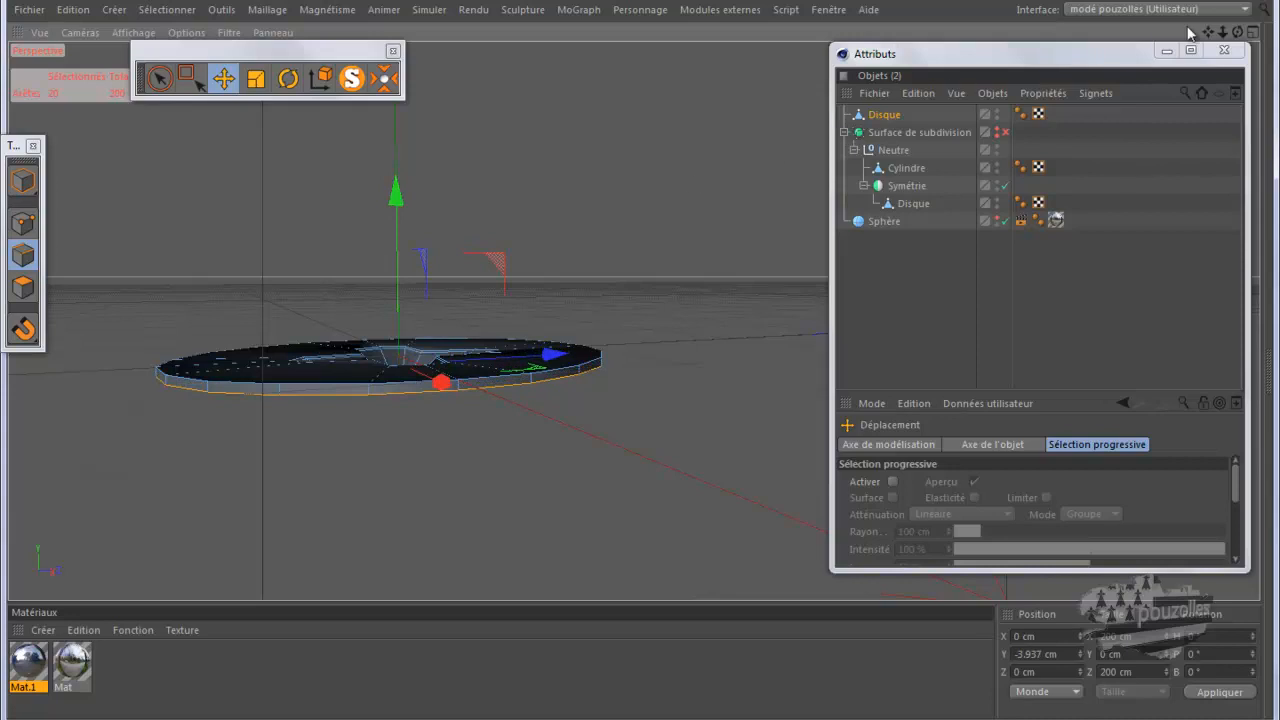
Check the disc and its new side wall in test renders, both close up and from far away
{"action": "left_click_drag", "start_coordinate": [1238, 33], "coordinate": [660, 366]}
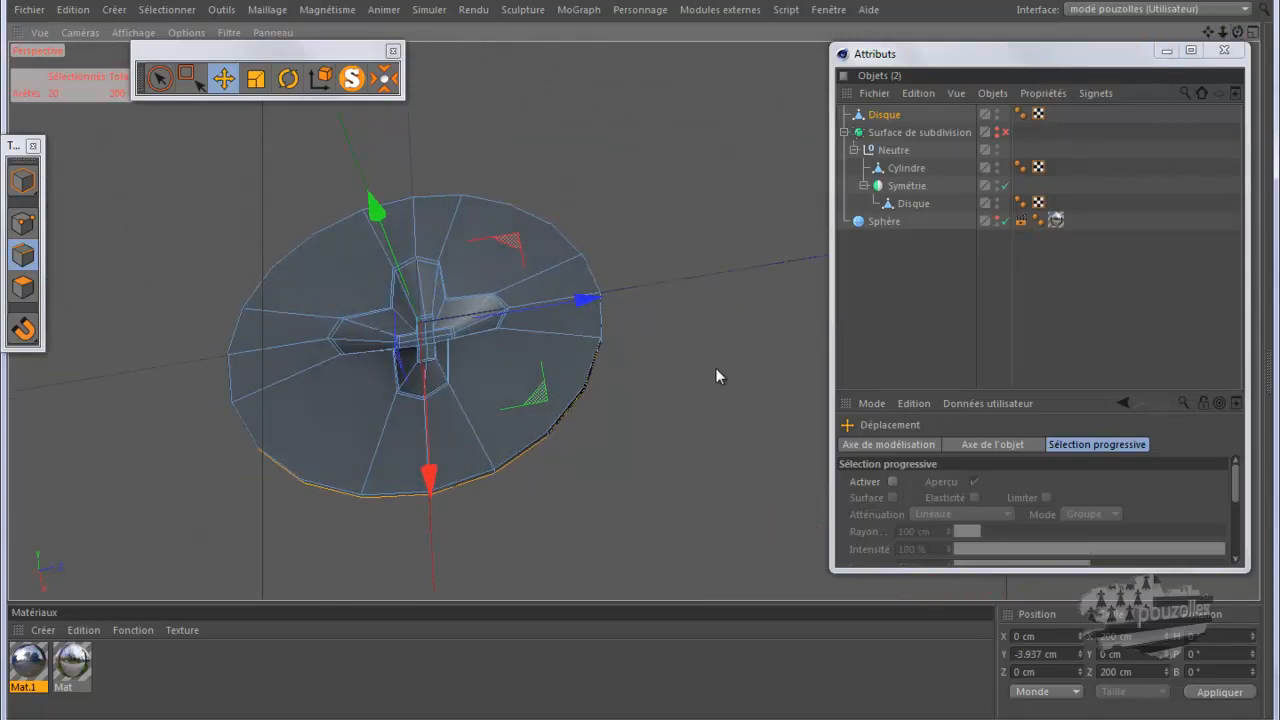
{"action": "key", "text": "ctrl+r"}
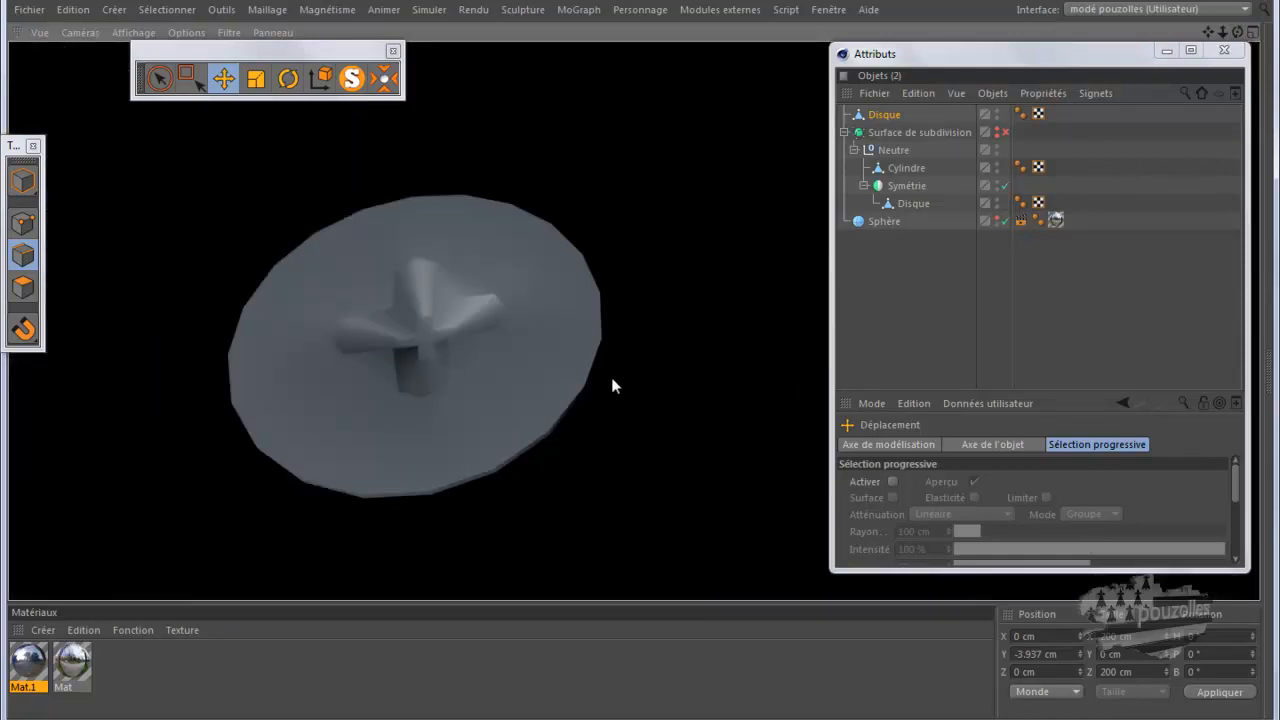
{"action": "scroll", "coordinate": [521, 339], "scroll_direction": "down", "scroll_amount": 10}
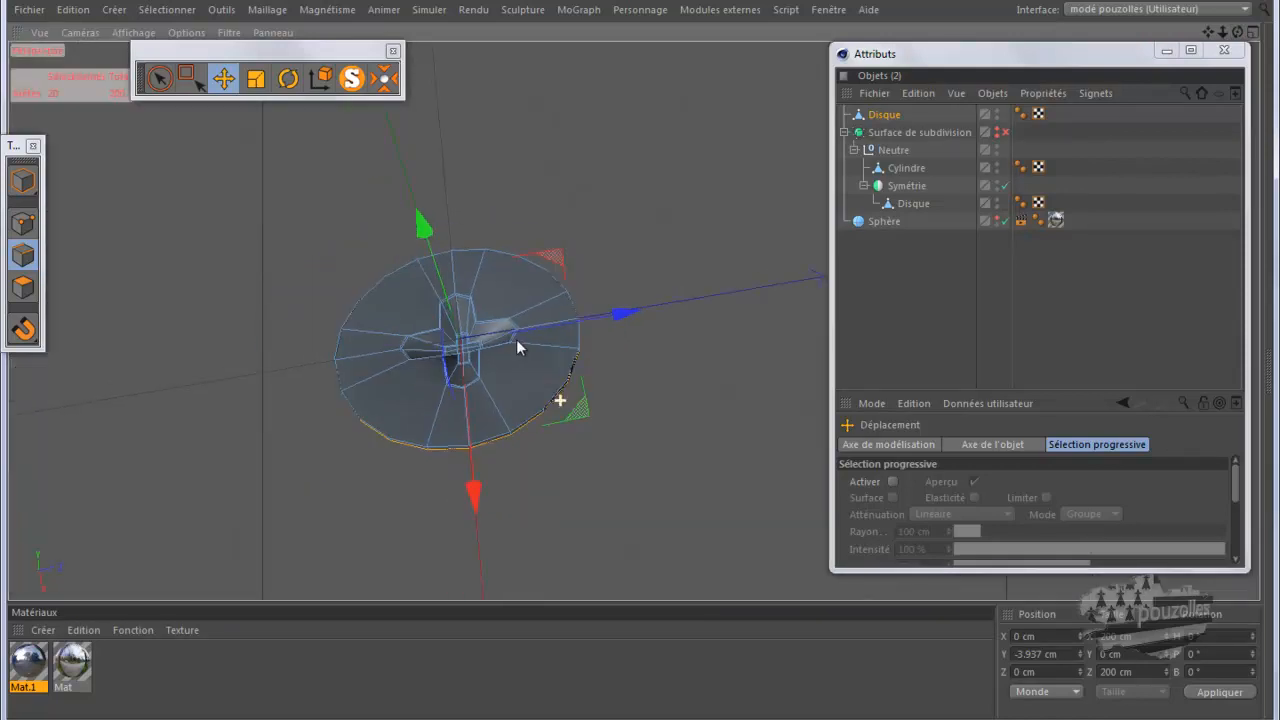
{"action": "scroll", "coordinate": [480, 374], "scroll_direction": "down", "scroll_amount": 2}
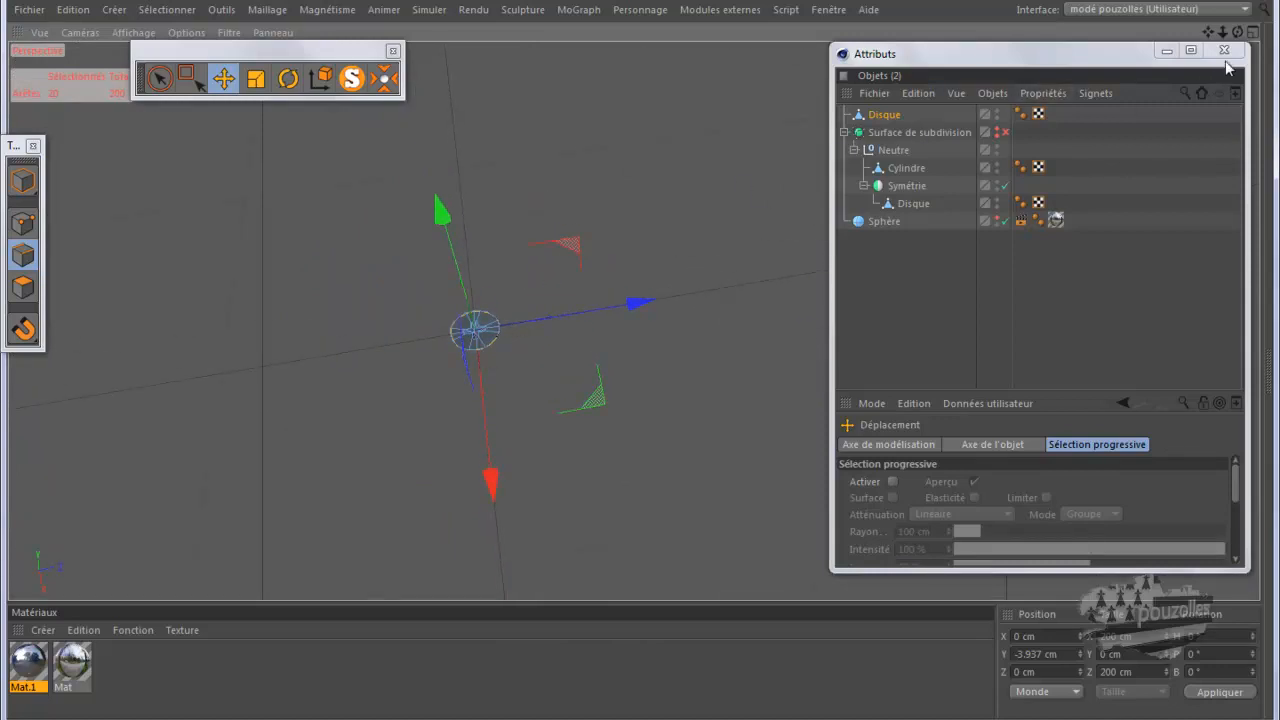
{"action": "left_click_drag", "start_coordinate": [1238, 32], "coordinate": [640, 362]}
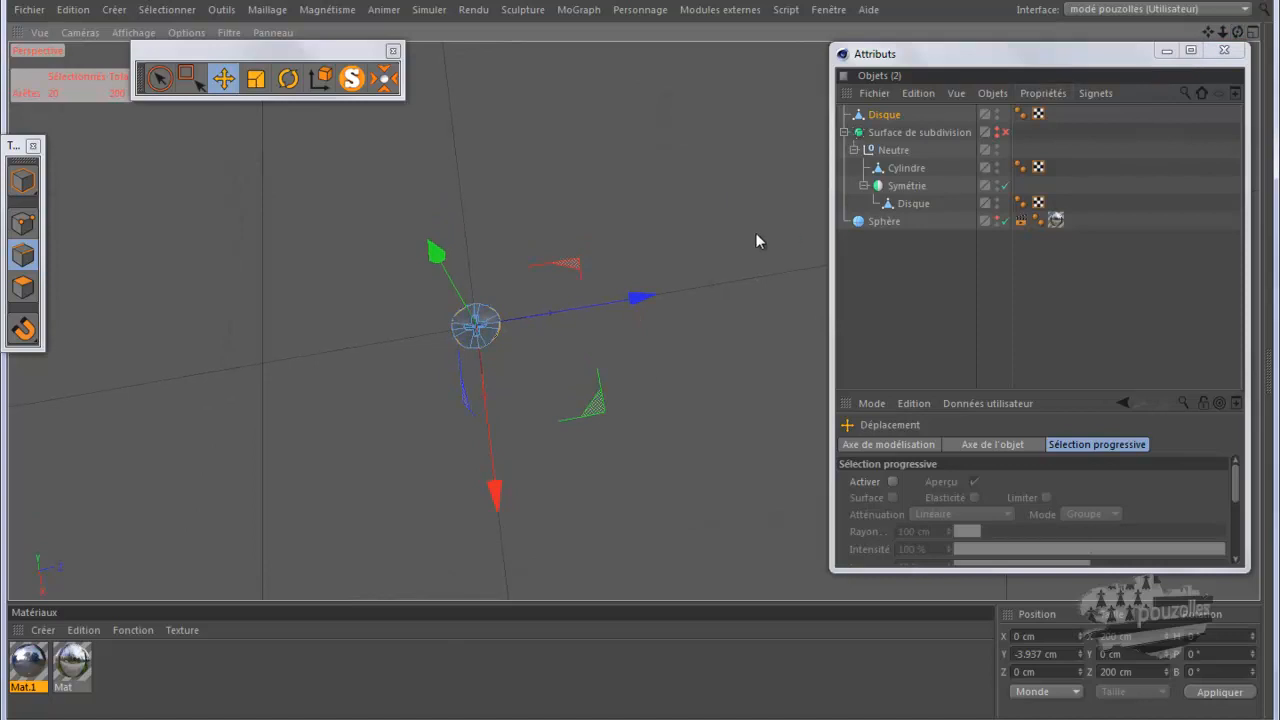
{"action": "key", "text": "ctrl+r"}
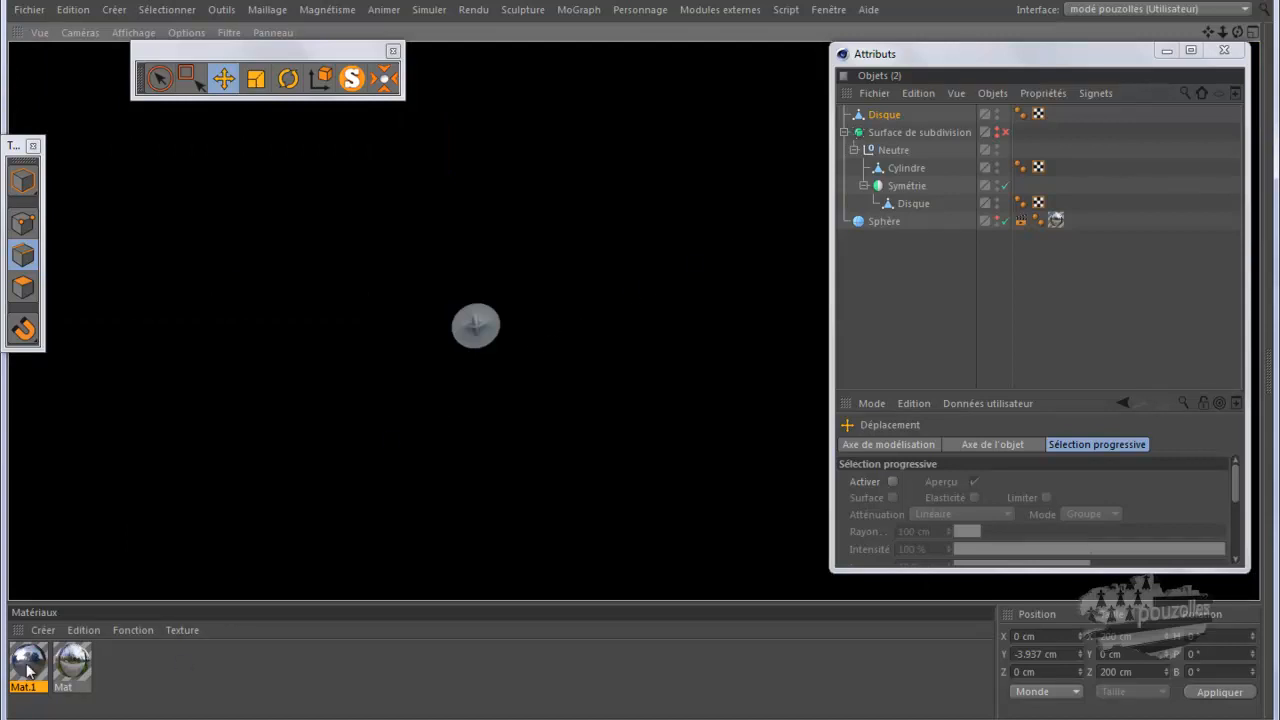
Create a new material and set its colour to near black, RGB 13, 12, 12
{"action": "double_click", "coordinate": [130, 661]}
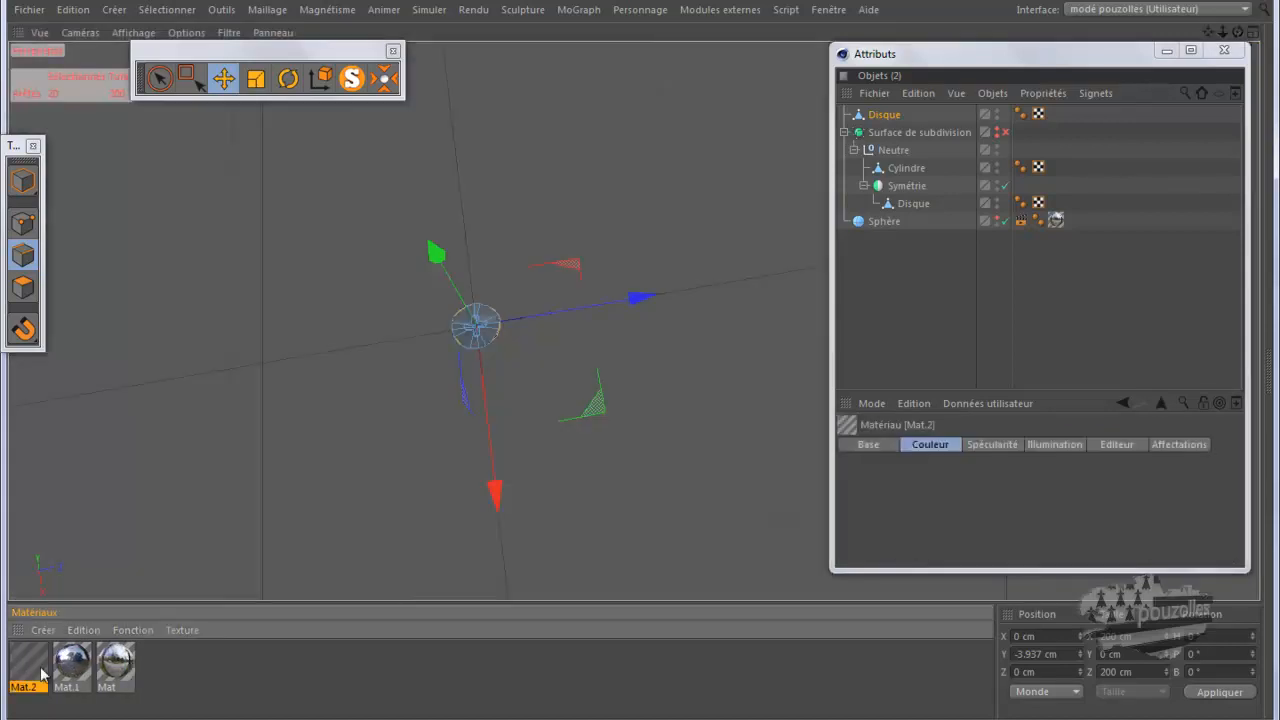
{"action": "double_click", "coordinate": [28, 668]}
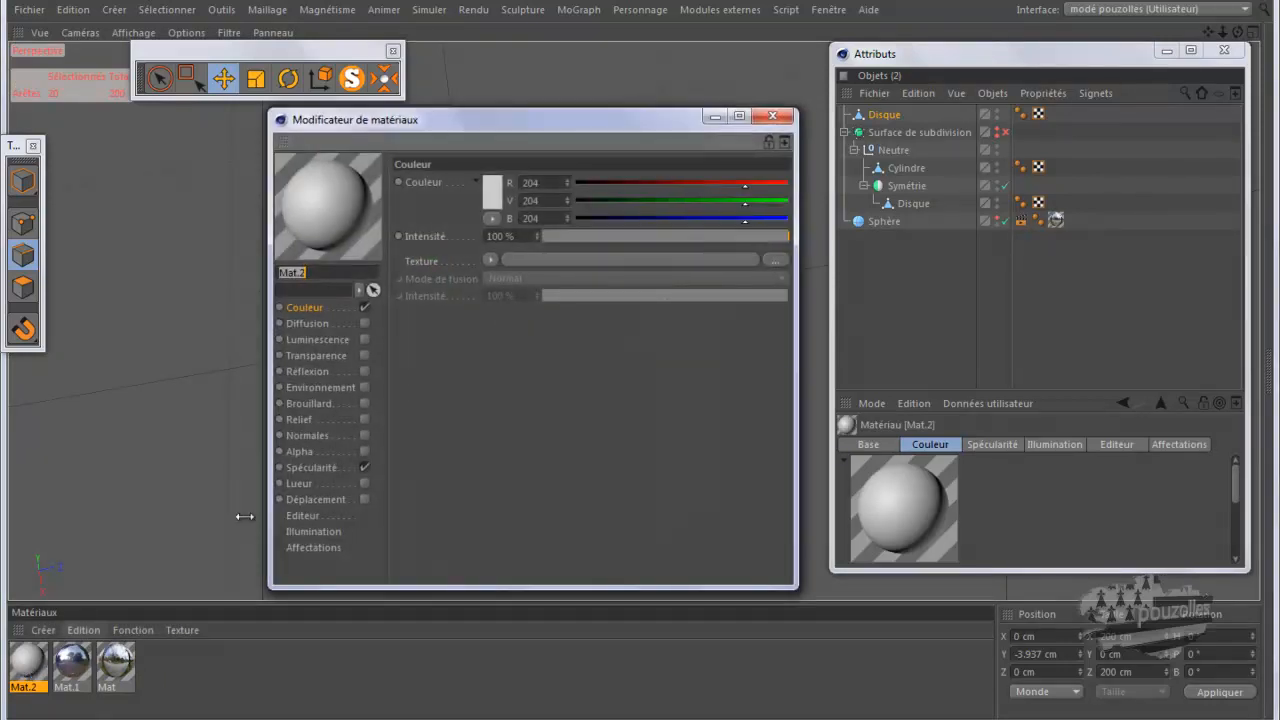
{"action": "left_click", "coordinate": [492, 188]}
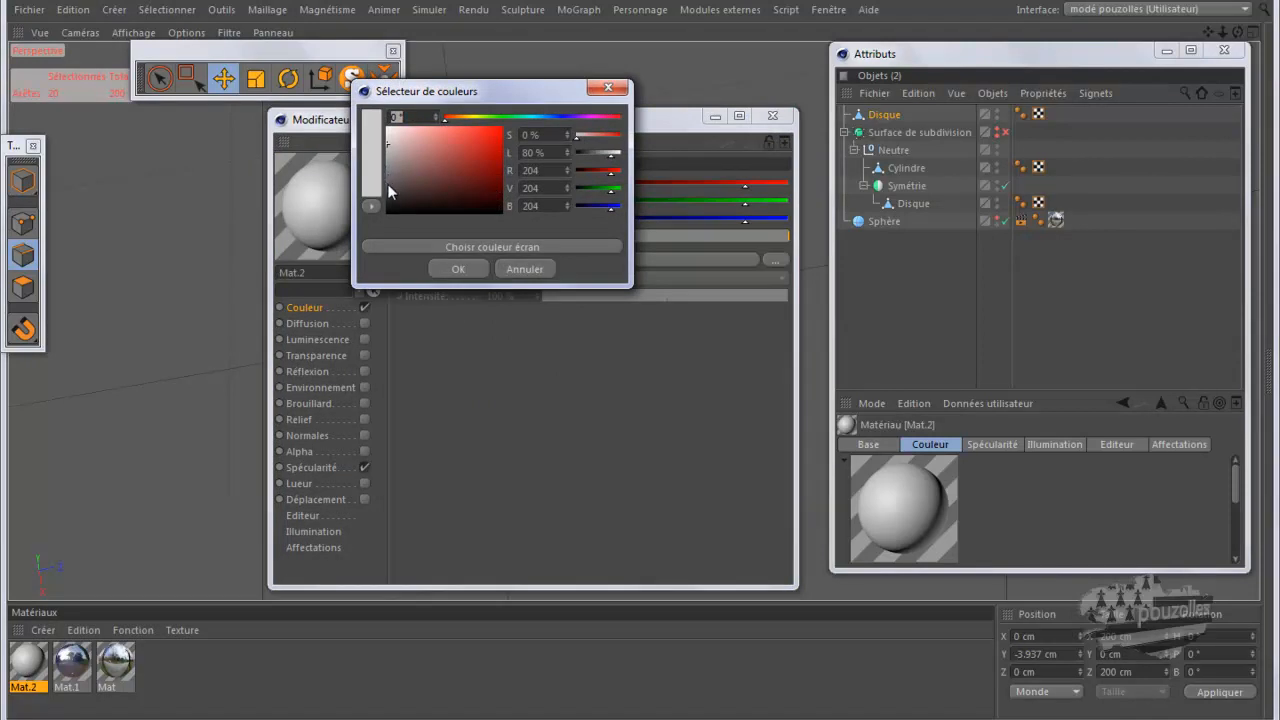
{"action": "left_click_drag", "start_coordinate": [390, 199], "coordinate": [388, 211]}
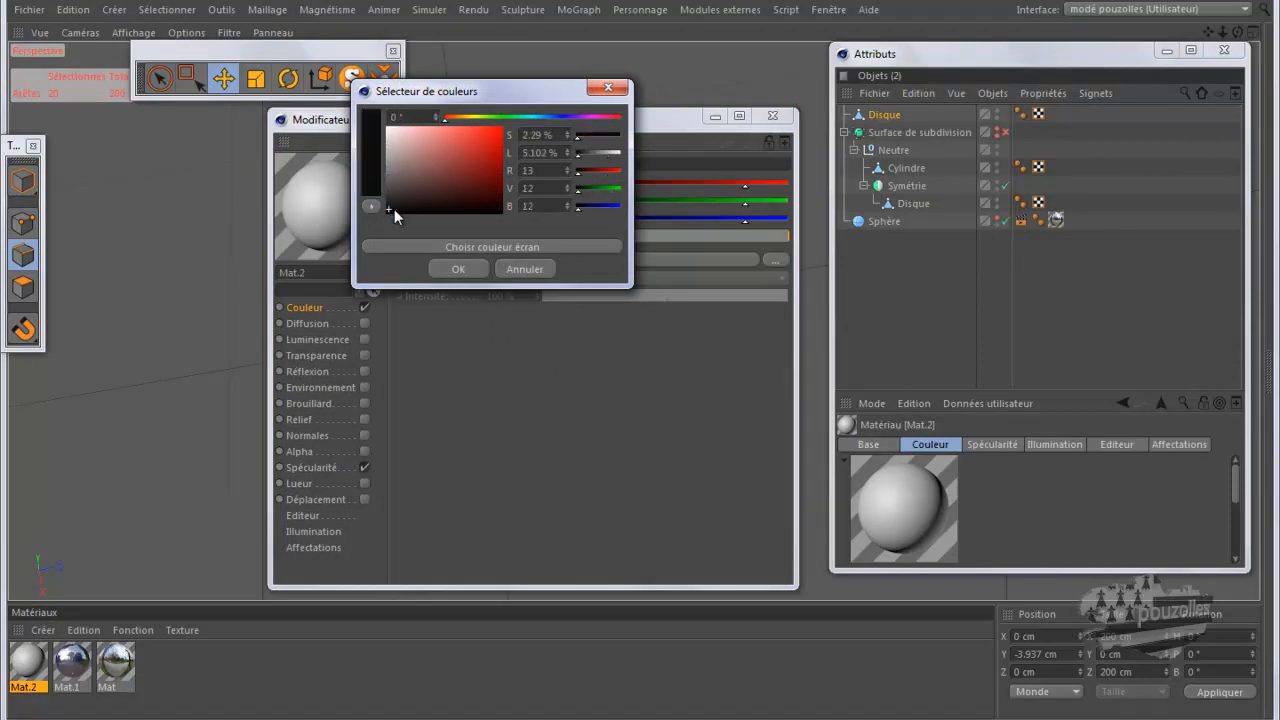
{"action": "left_click", "coordinate": [458, 271]}
Enable reflection on the black material at 50 % intensity and put the material editor away
{"action": "left_click", "coordinate": [316, 371]}
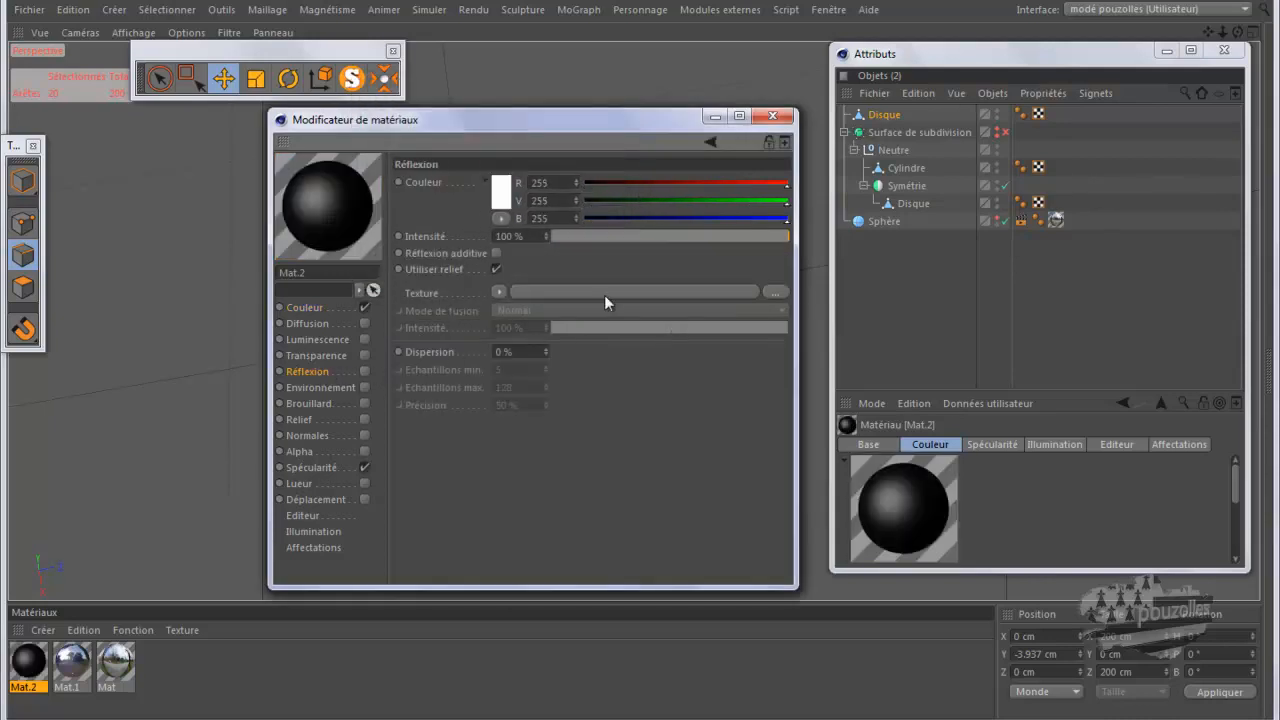
{"action": "left_click", "coordinate": [699, 236]}
{"action": "left_click", "coordinate": [364, 370]}
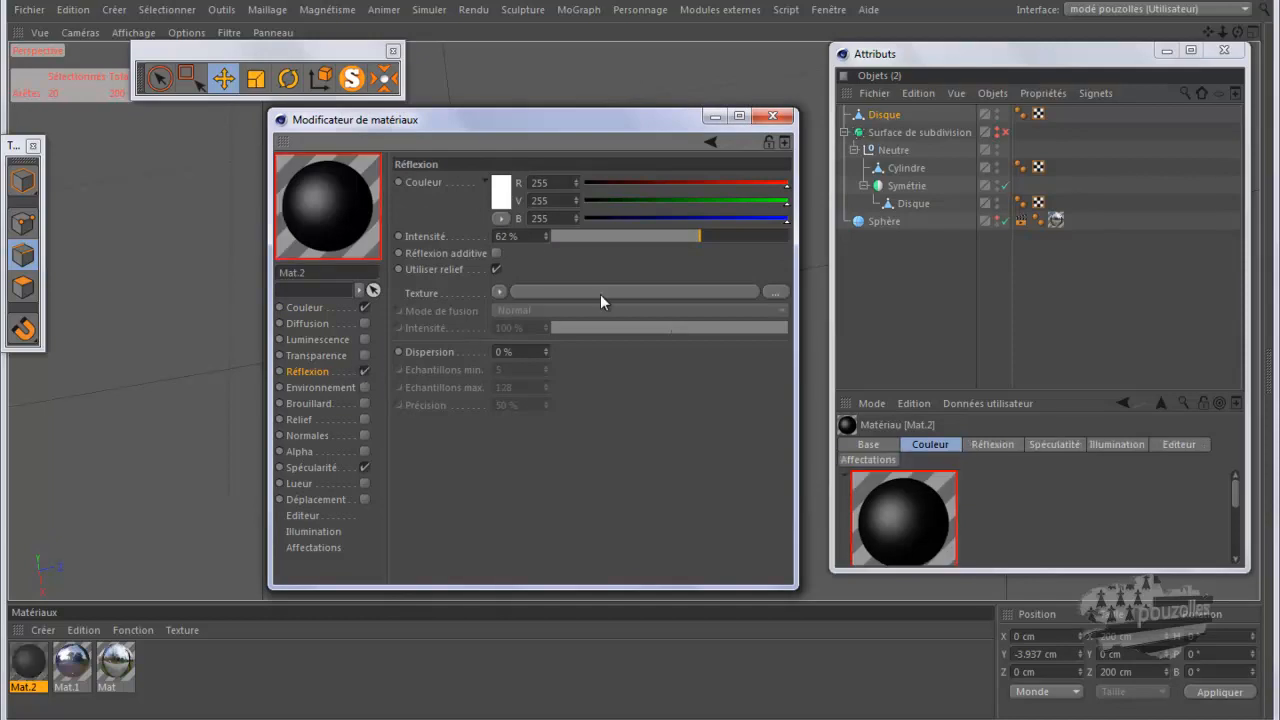
{"action": "left_click", "coordinate": [682, 237]}
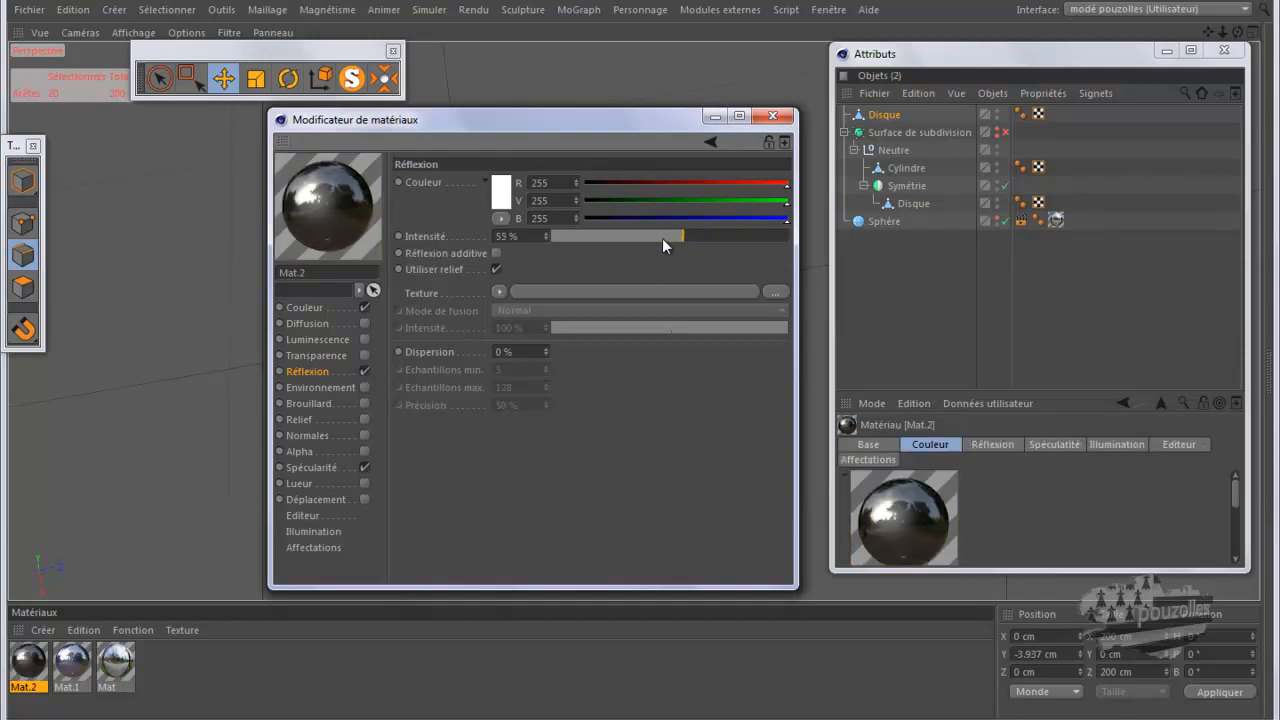
{"action": "left_click", "coordinate": [671, 236]}
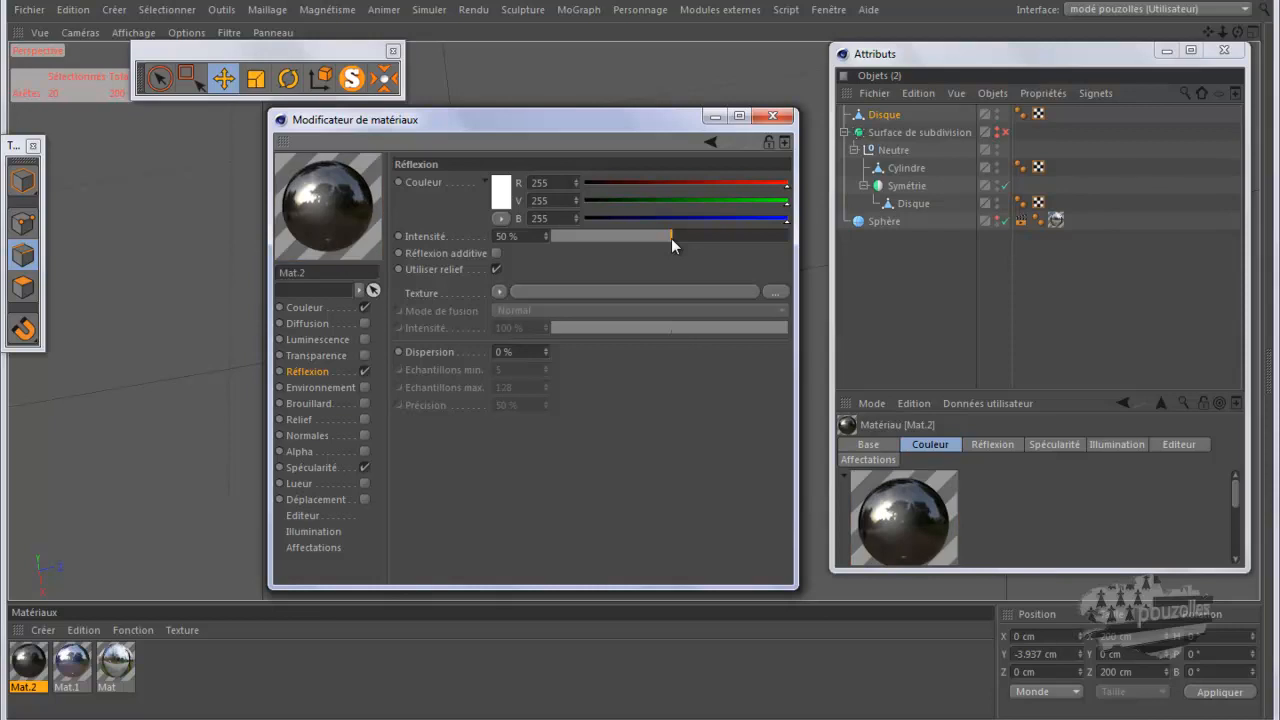
{"action": "left_click", "coordinate": [714, 116]}
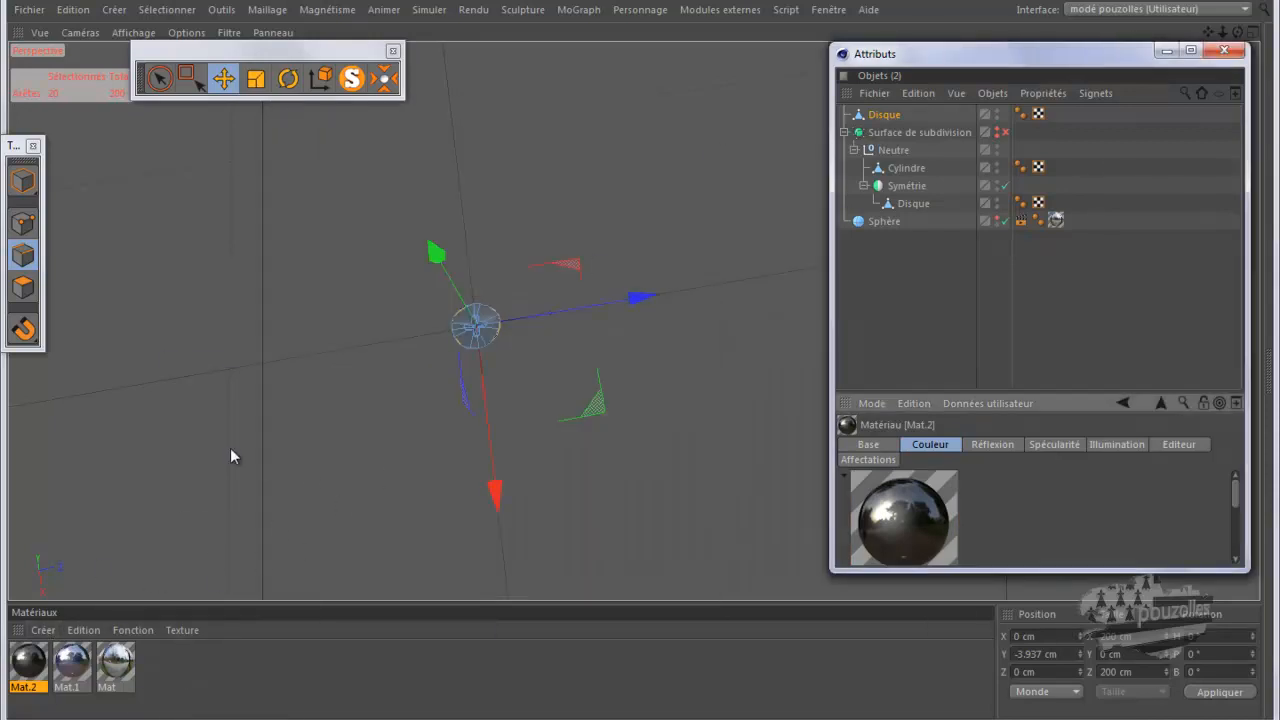
Apply the black material Mat.2 to the separate disc and render the view
{"action": "left_click_drag", "start_coordinate": [28, 662], "coordinate": [886, 114]}
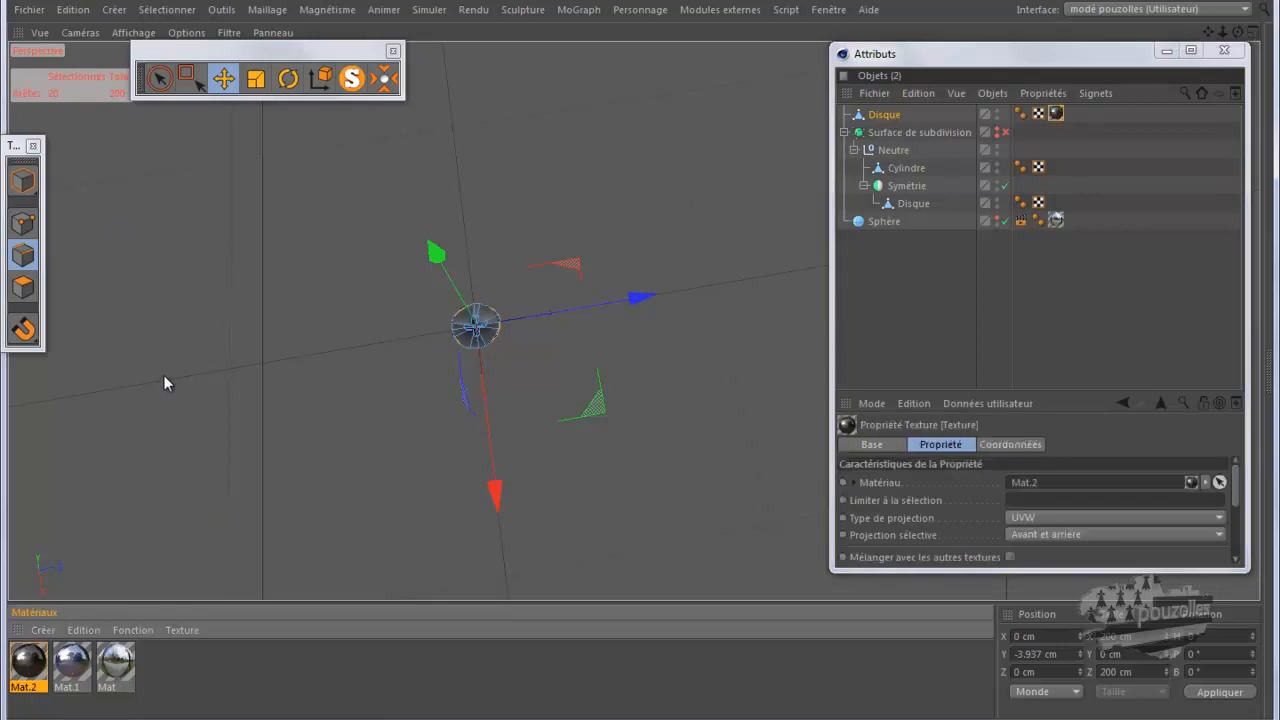
{"action": "left_click", "coordinate": [884, 116]}
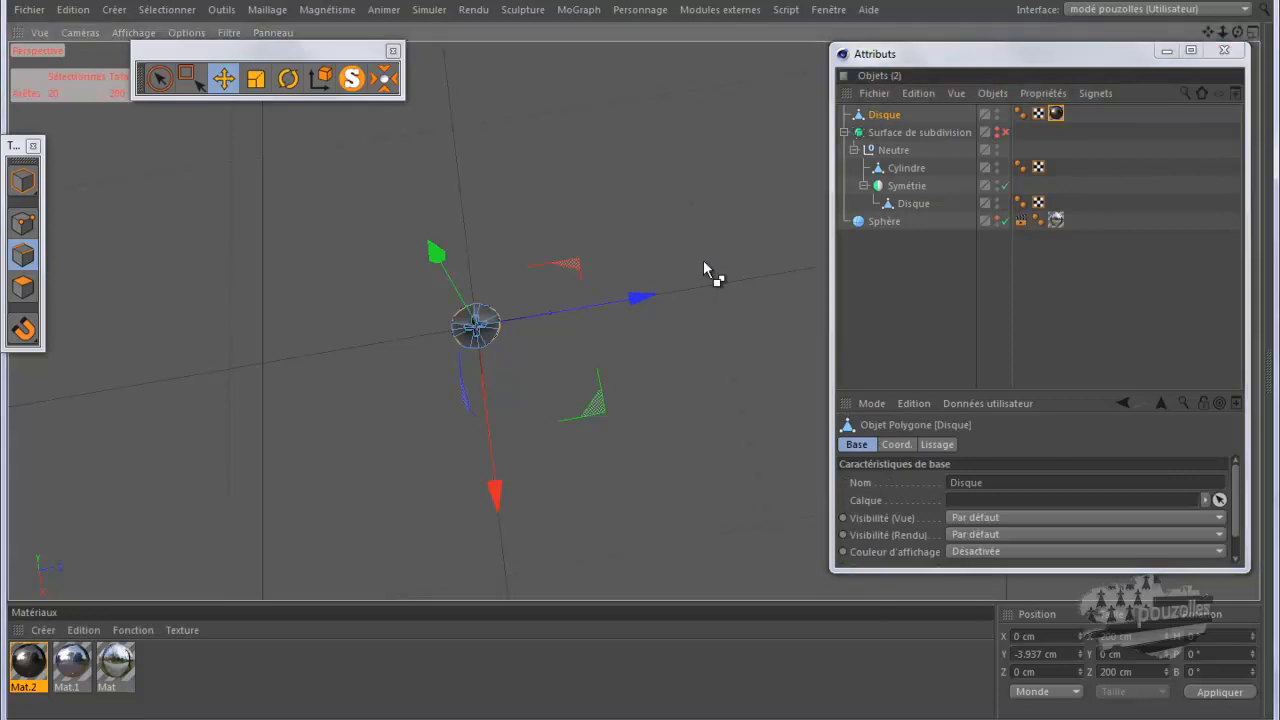
{"action": "key", "text": "ctrl+r"}
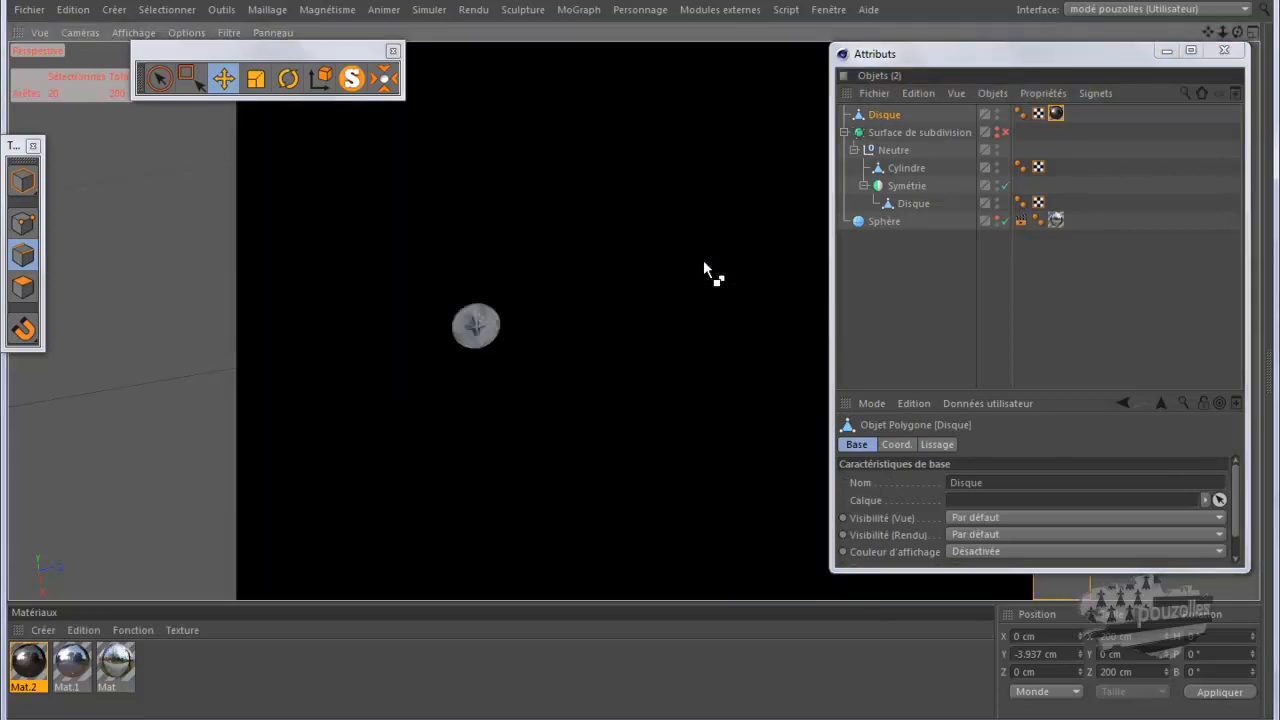
{"action": "left_click", "coordinate": [497, 349]}
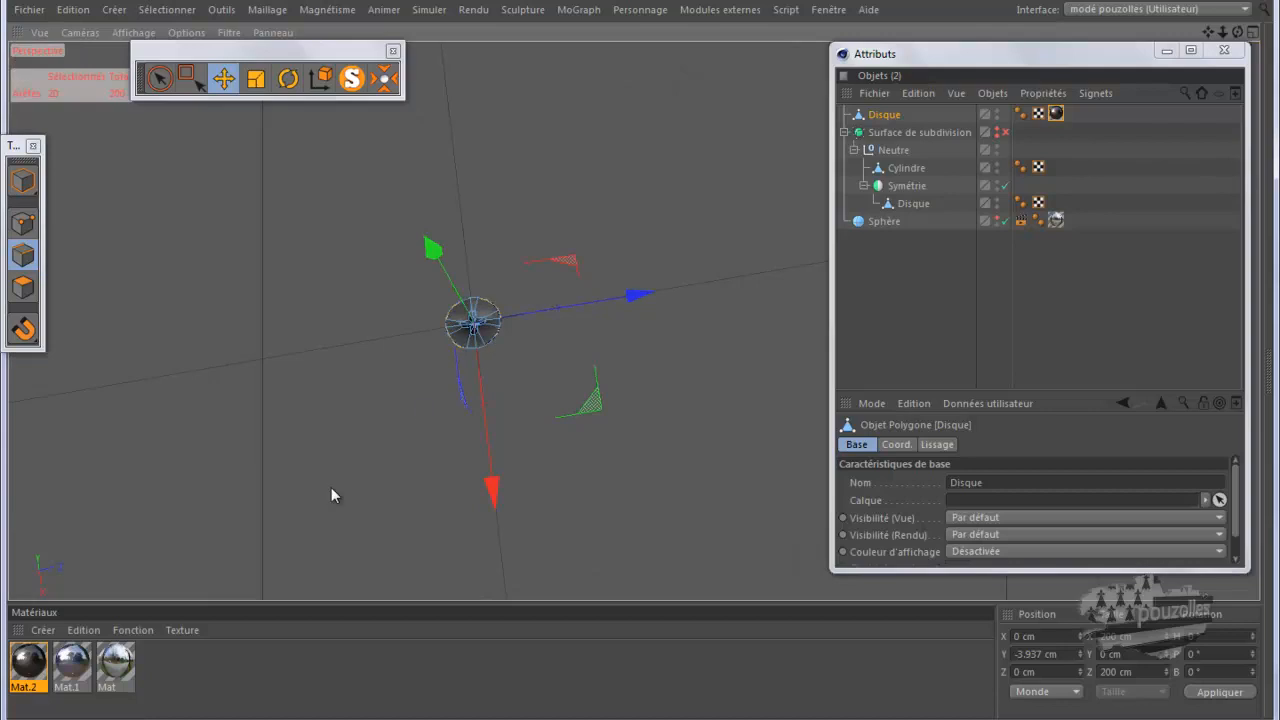
Lower the reflection intensity of Mat.2 to 17 % and render the disc again
{"action": "double_click", "coordinate": [25, 665]}
{"action": "left_click", "coordinate": [592, 236]}
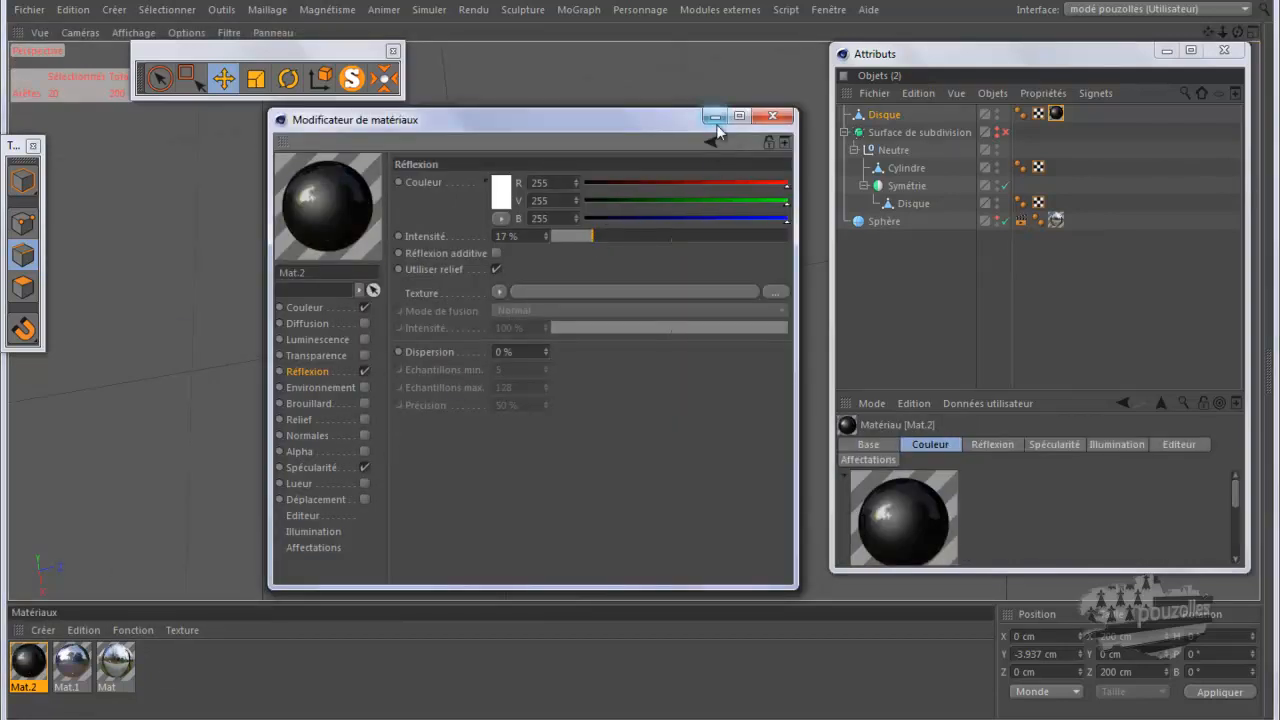
{"action": "left_click", "coordinate": [715, 116]}
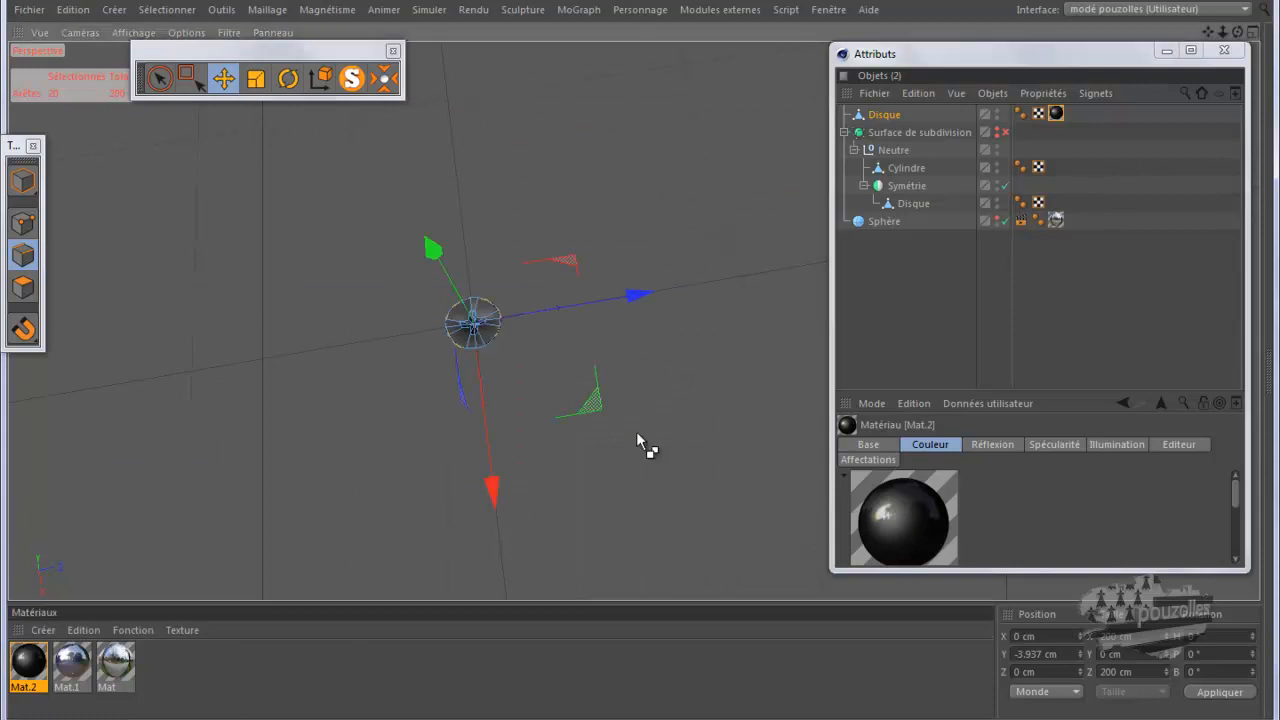
{"action": "key", "text": "ctrl+r"}
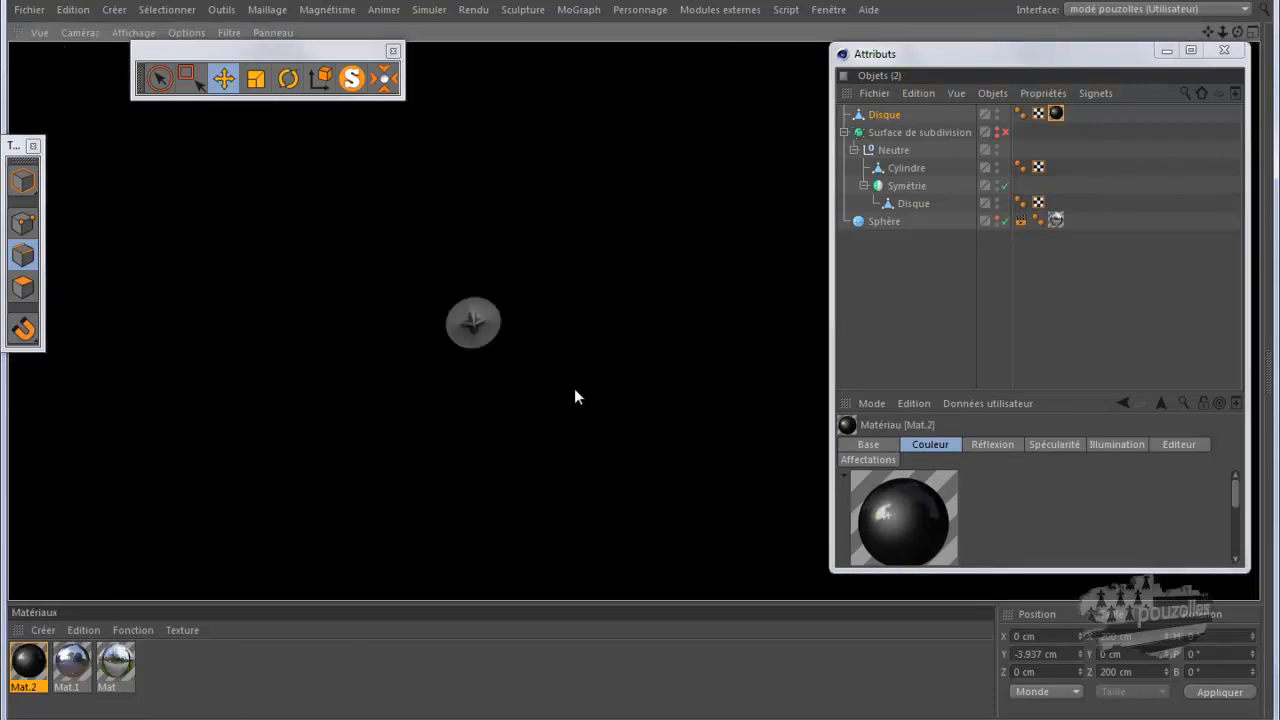
Reselect the separate disc and make the hidden subdivision-surface body visible in the viewport
{"action": "left_click", "coordinate": [889, 288]}
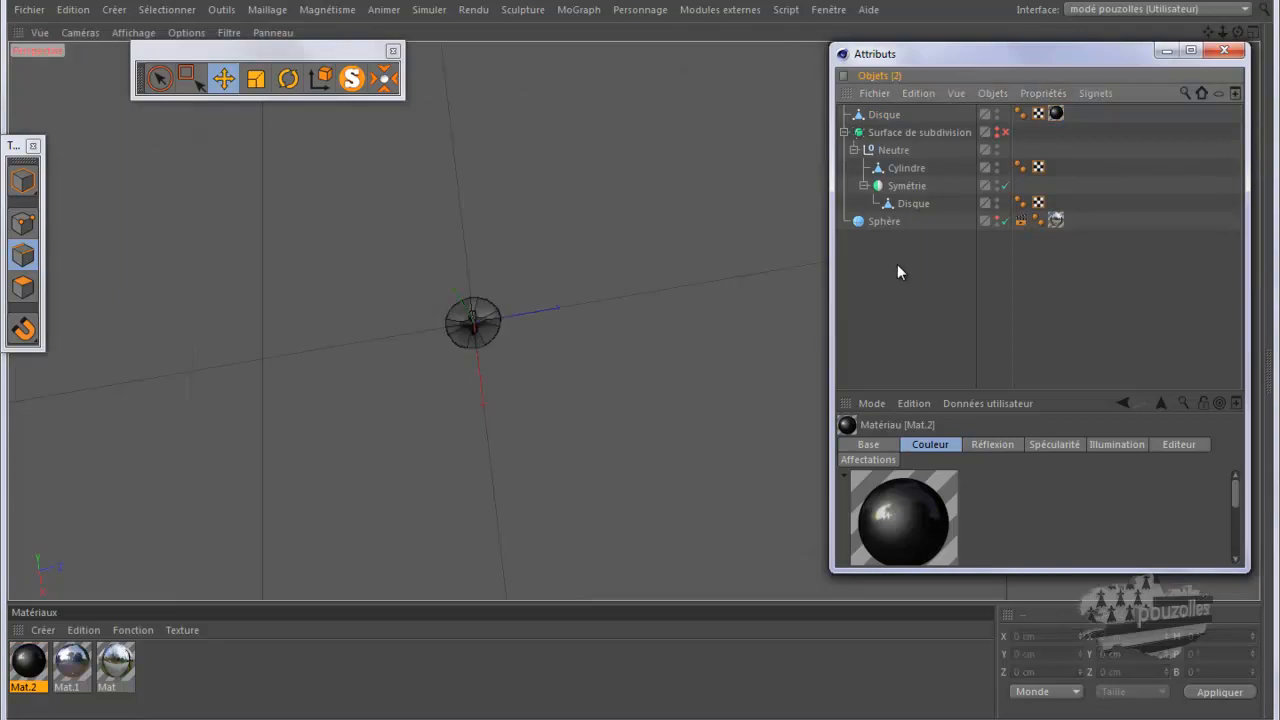
{"action": "left_click", "coordinate": [884, 115]}
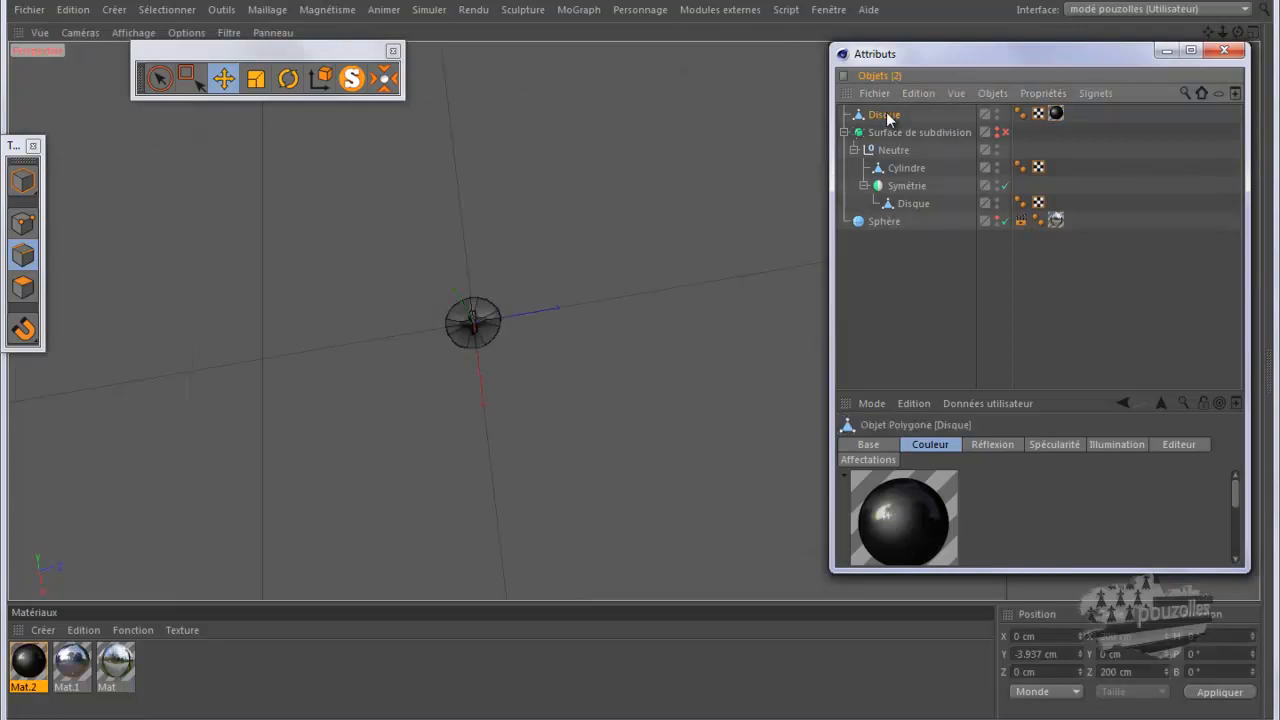
{"action": "left_click", "coordinate": [997, 133]}
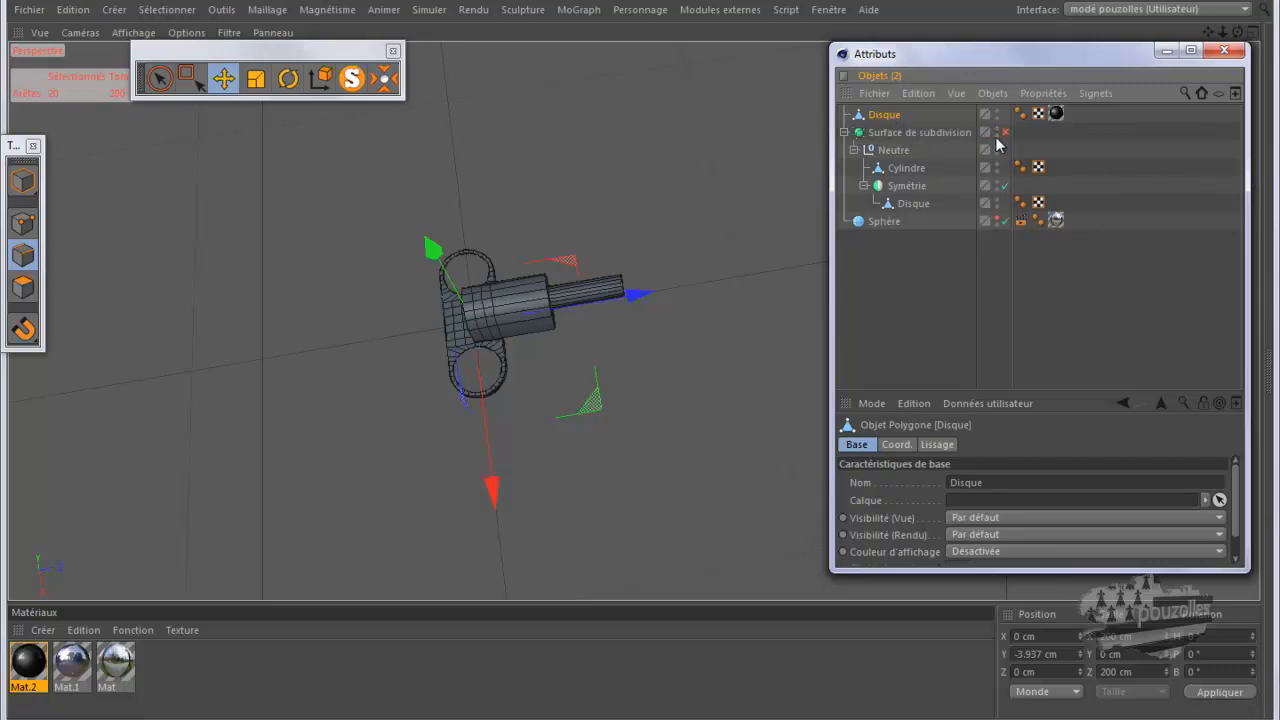
Keep the black disc outside the body's hierarchy, create a new Symmetry object, and make the disc its child
{"action": "left_click_drag", "start_coordinate": [882, 119], "coordinate": [918, 207]}
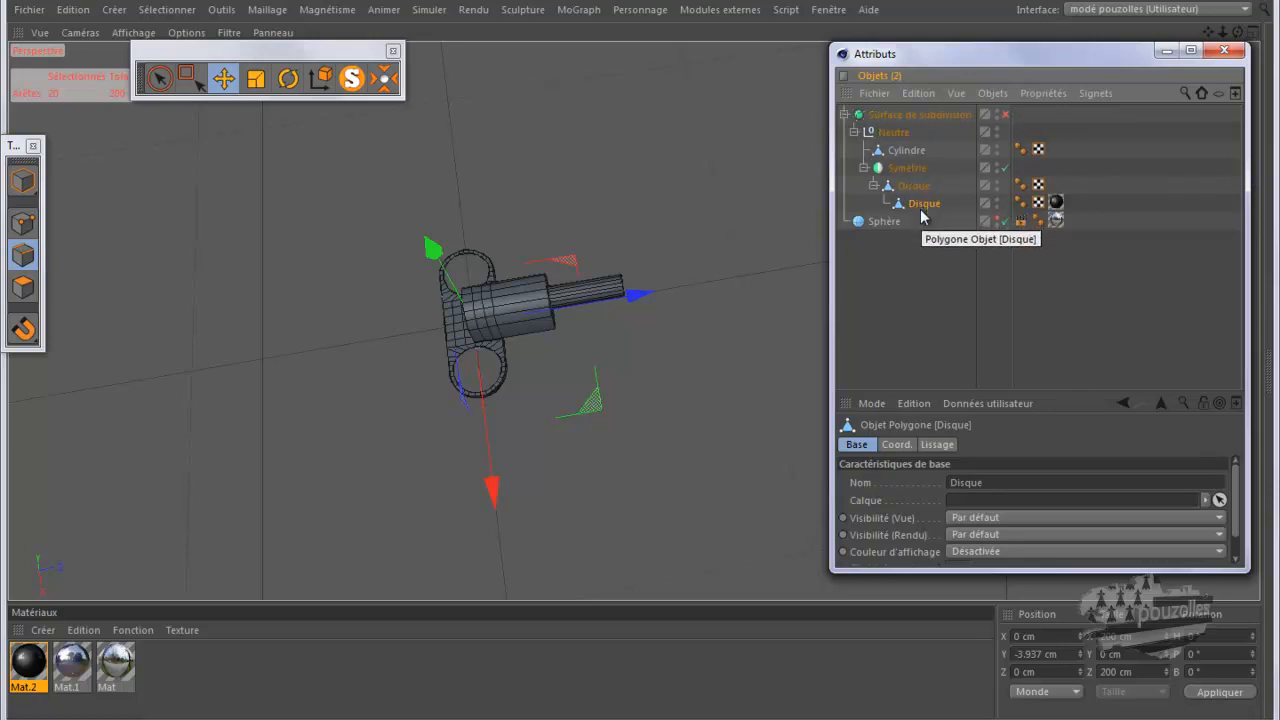
{"action": "left_click_drag", "start_coordinate": [924, 208], "coordinate": [899, 114]}
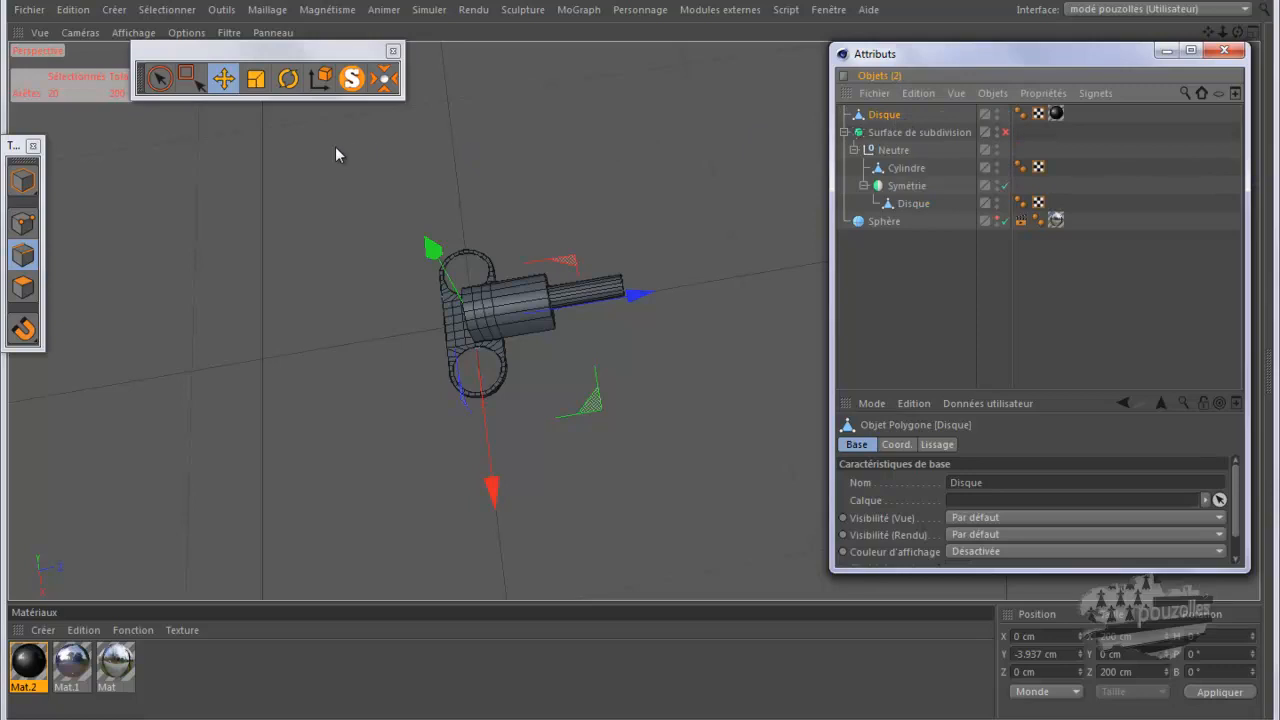
{"action": "left_click", "coordinate": [114, 9]}
{"action": "mouse_move", "coordinate": [120, 54]}
{"action": "mouse_move", "coordinate": [123, 96]}
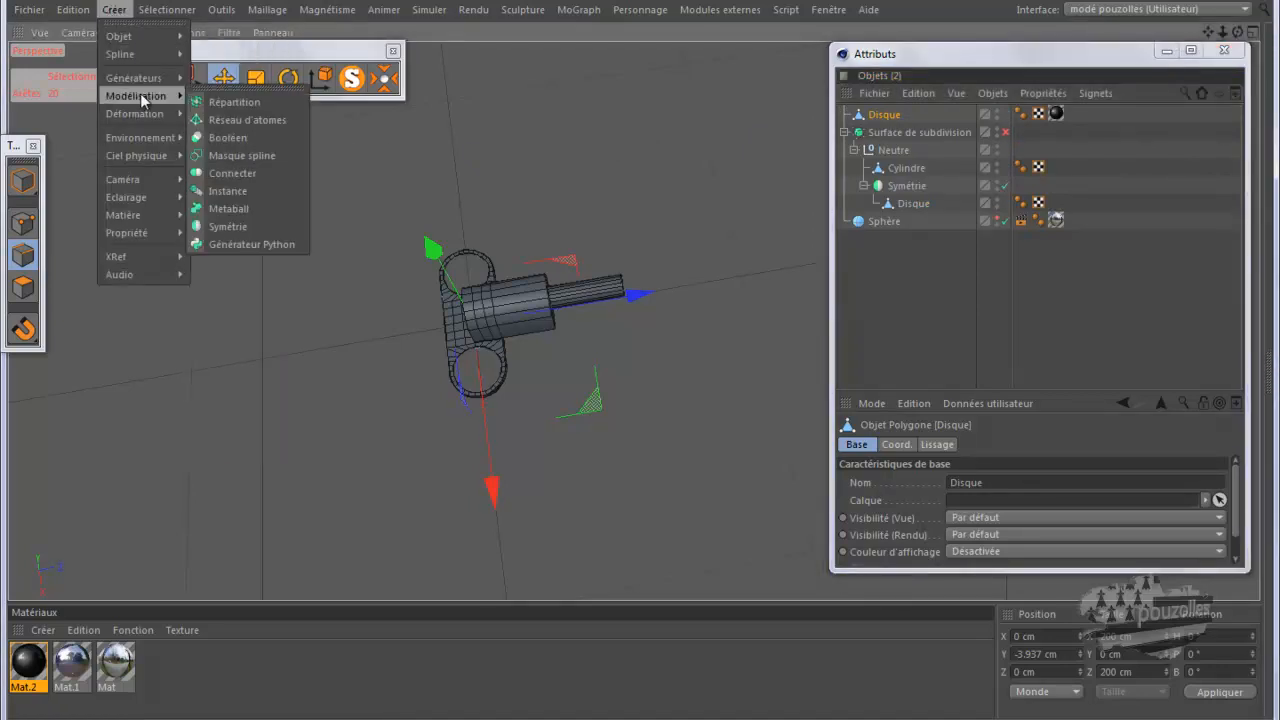
{"action": "left_click", "coordinate": [228, 226]}
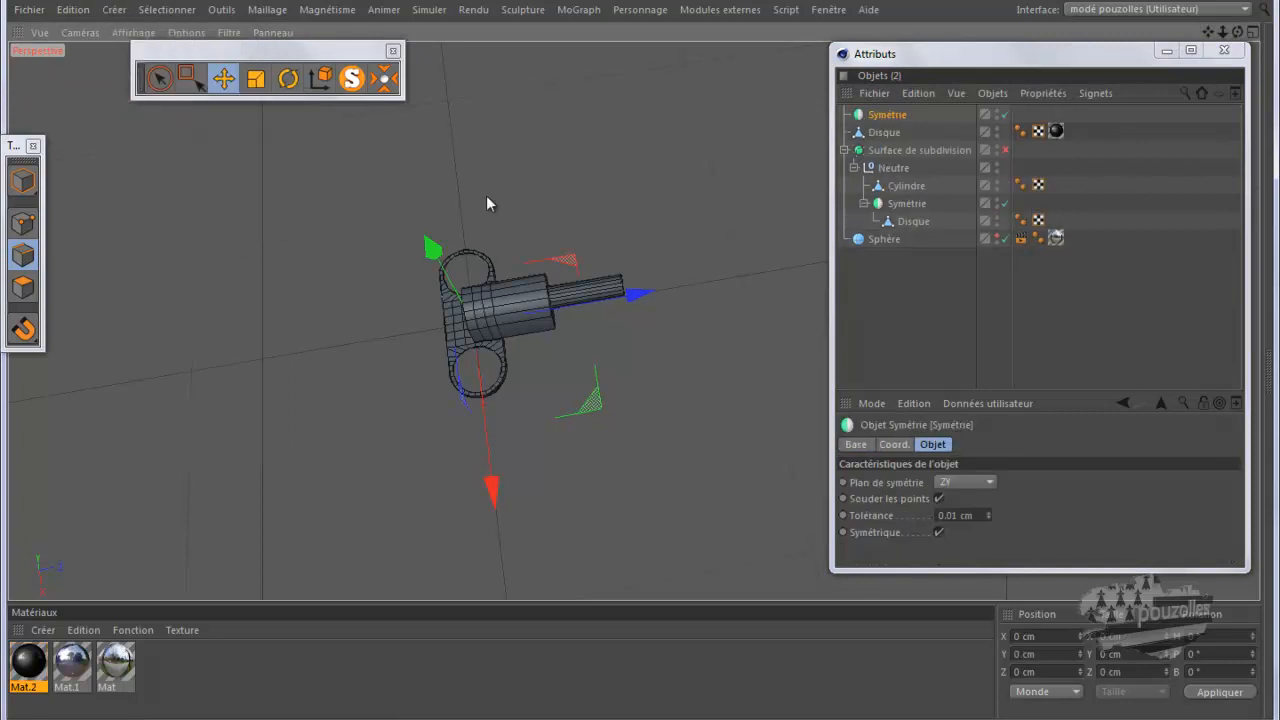
{"action": "left_click_drag", "start_coordinate": [869, 134], "coordinate": [886, 118]}
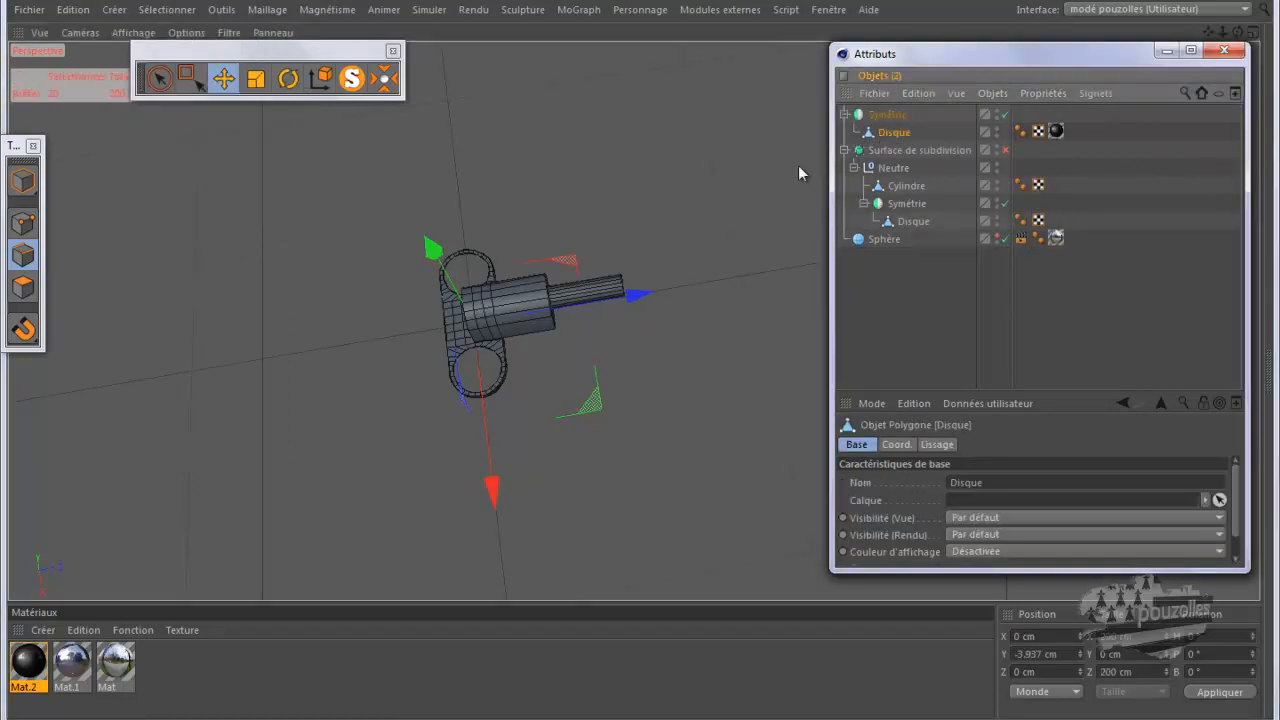
In the top view, move the whole disc object to about -187 cm in X, centred on the body's ring
{"action": "middle_click", "coordinate": [547, 403]}
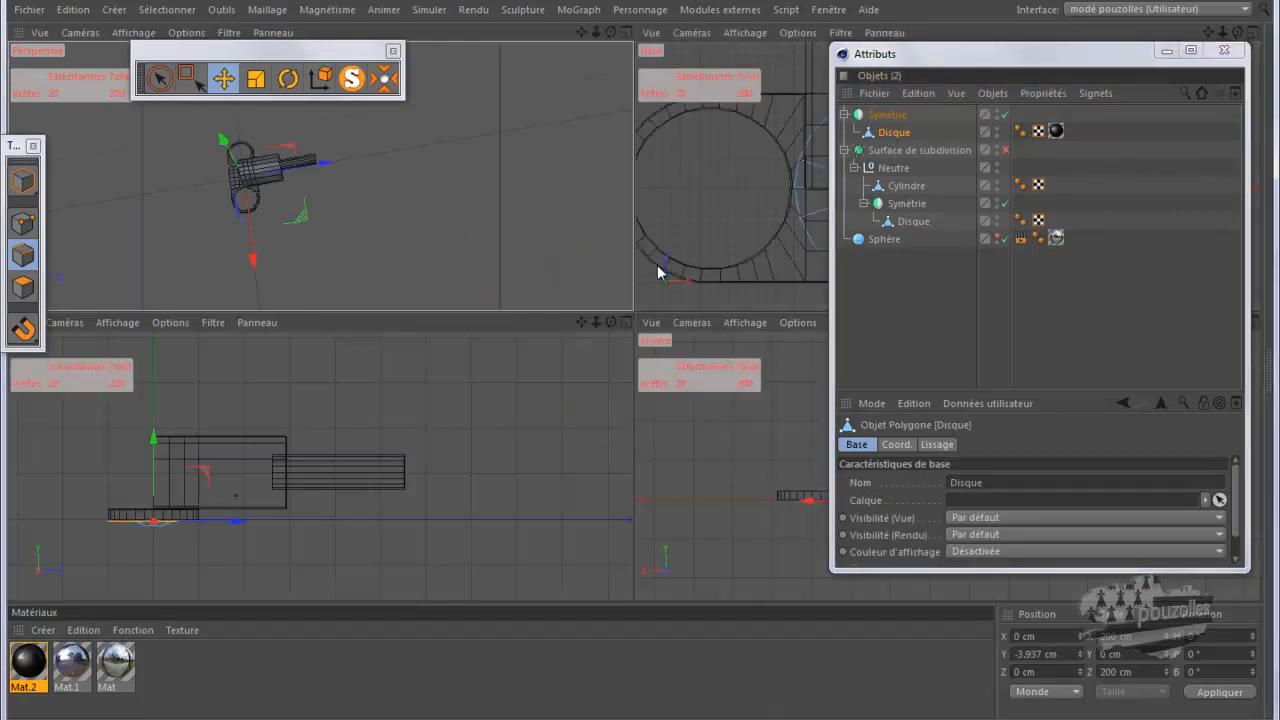
{"action": "middle_click", "coordinate": [554, 284]}
{"action": "scroll", "coordinate": [390, 305], "scroll_direction": "down", "scroll_amount": 3}
{"action": "left_click_drag", "start_coordinate": [631, 330], "coordinate": [472, 345]}
{"action": "left_click", "coordinate": [73, 9]}
{"action": "left_click", "coordinate": [85, 35]}
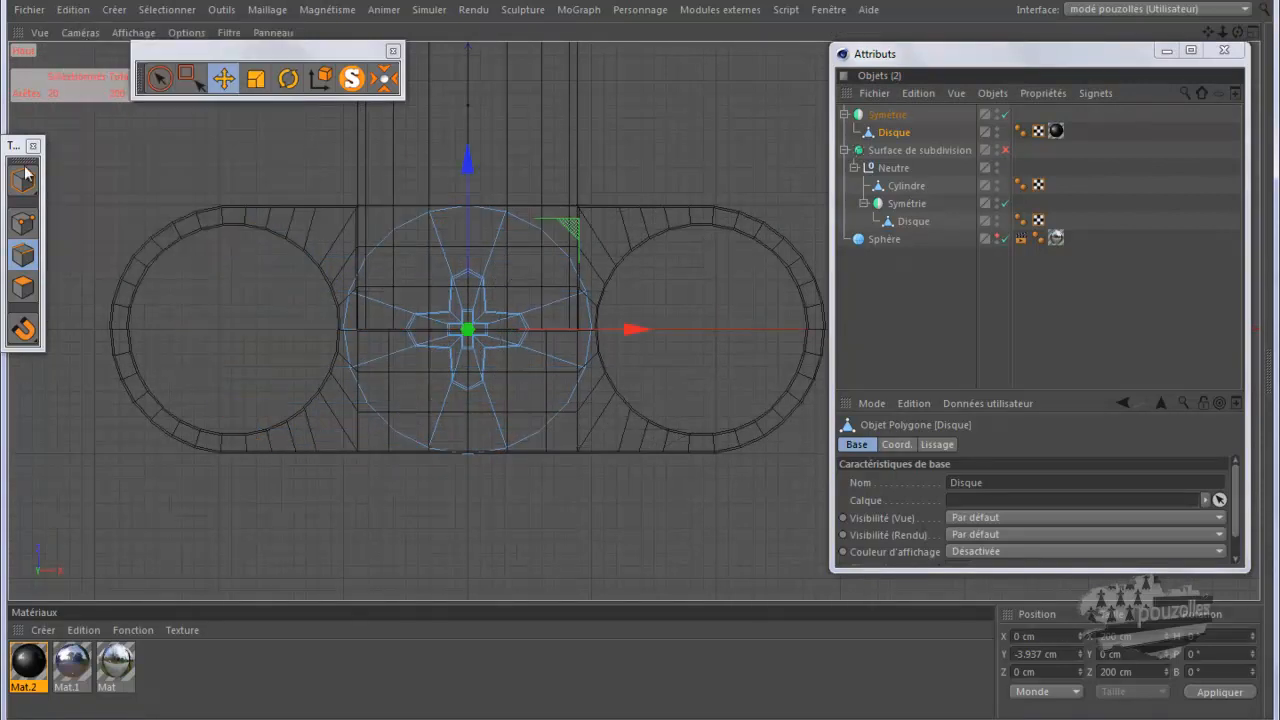
{"action": "left_click", "coordinate": [22, 180]}
{"action": "left_click_drag", "start_coordinate": [636, 335], "coordinate": [402, 355]}
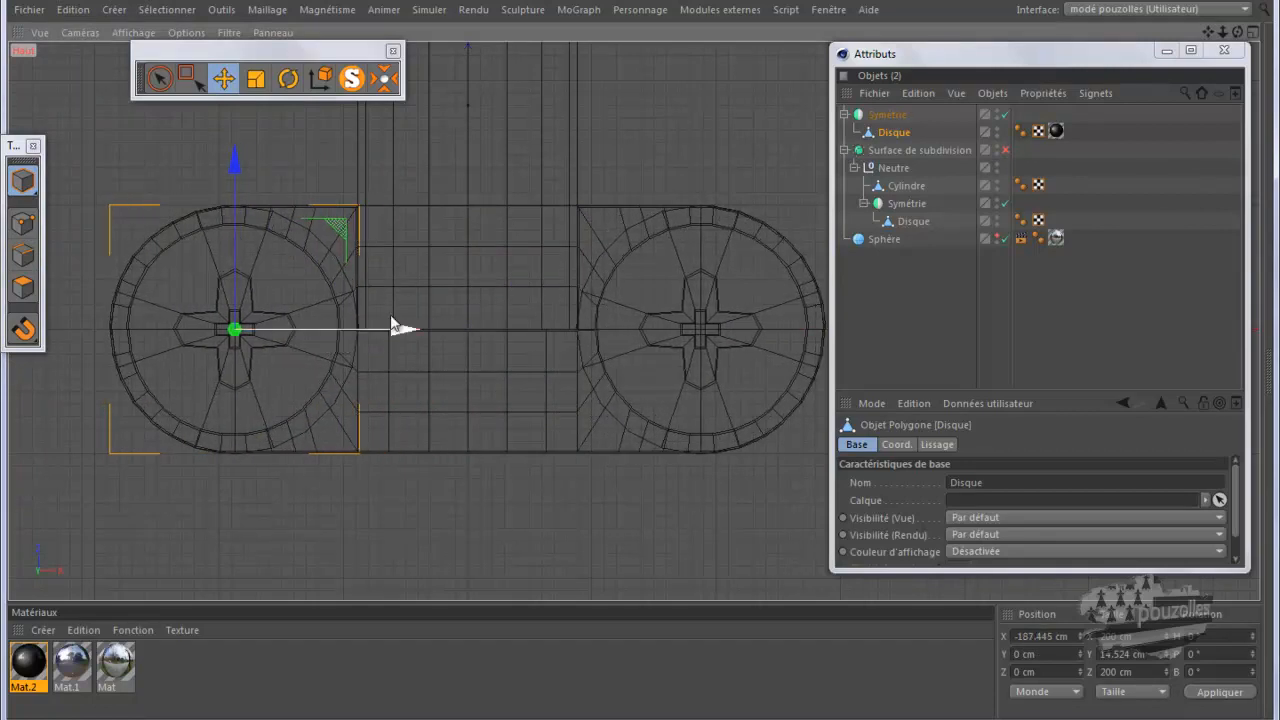
Scale the disc to about 169 cm in X and Z to fit inside the ring, and return to the perspective view
{"action": "left_click", "coordinate": [256, 78]}
{"action": "left_click_drag", "start_coordinate": [345, 214], "coordinate": [201, 306]}
{"action": "middle_click", "coordinate": [350, 284]}
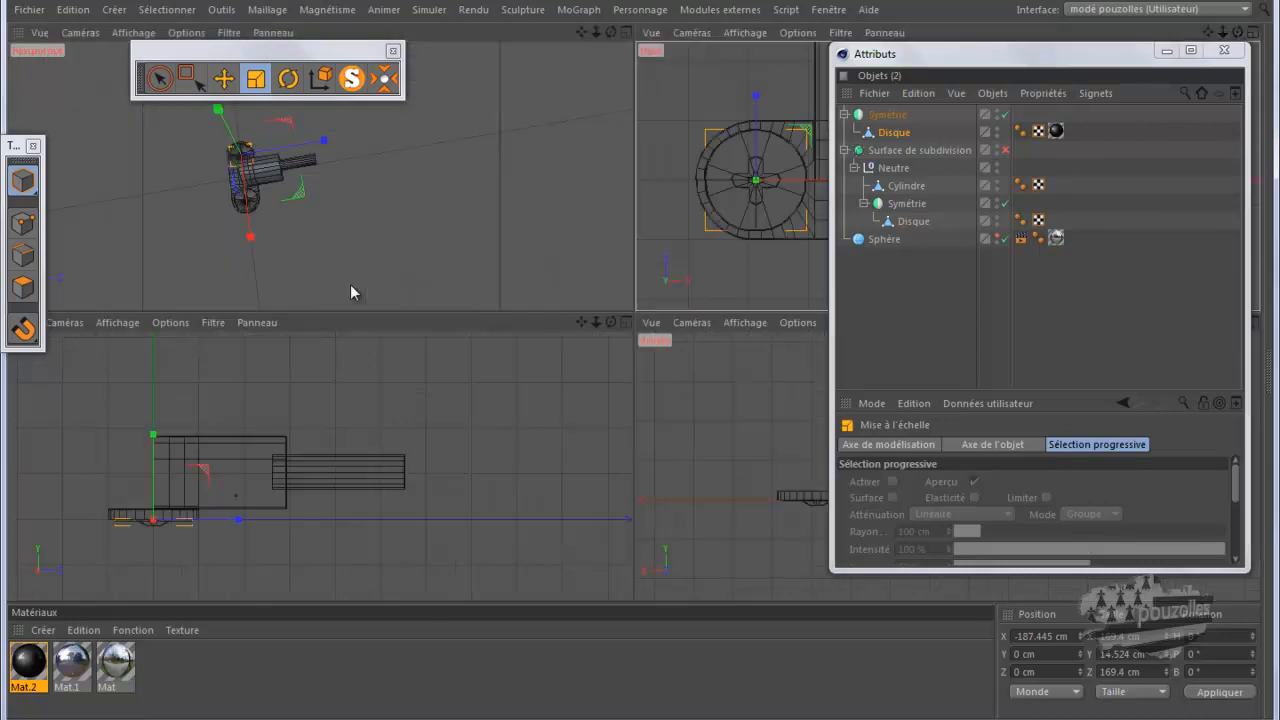
{"action": "middle_click", "coordinate": [317, 249]}
{"action": "scroll", "coordinate": [494, 380], "scroll_direction": "up", "scroll_amount": 8}
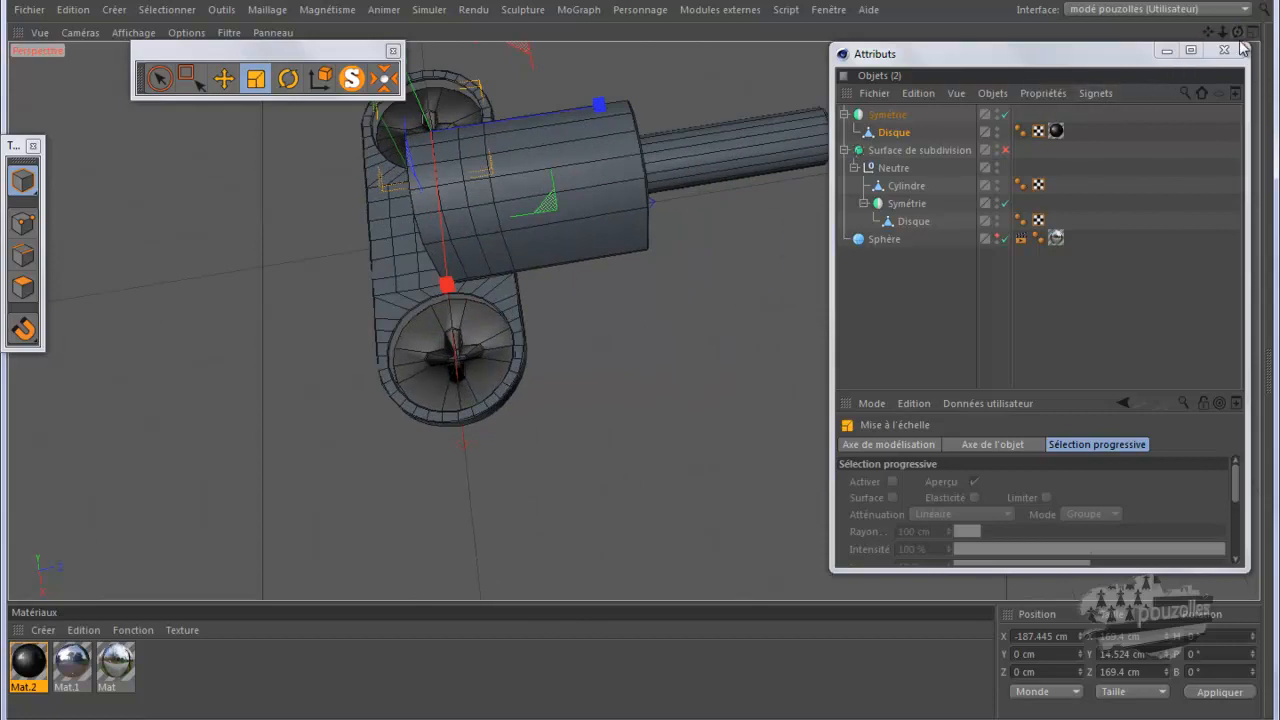
In the right view, move the black disc up to about 21.6 cm in Y, into the body's ring, and return to the perspective view
{"action": "left_click_drag", "start_coordinate": [1238, 32], "coordinate": [642, 361]}
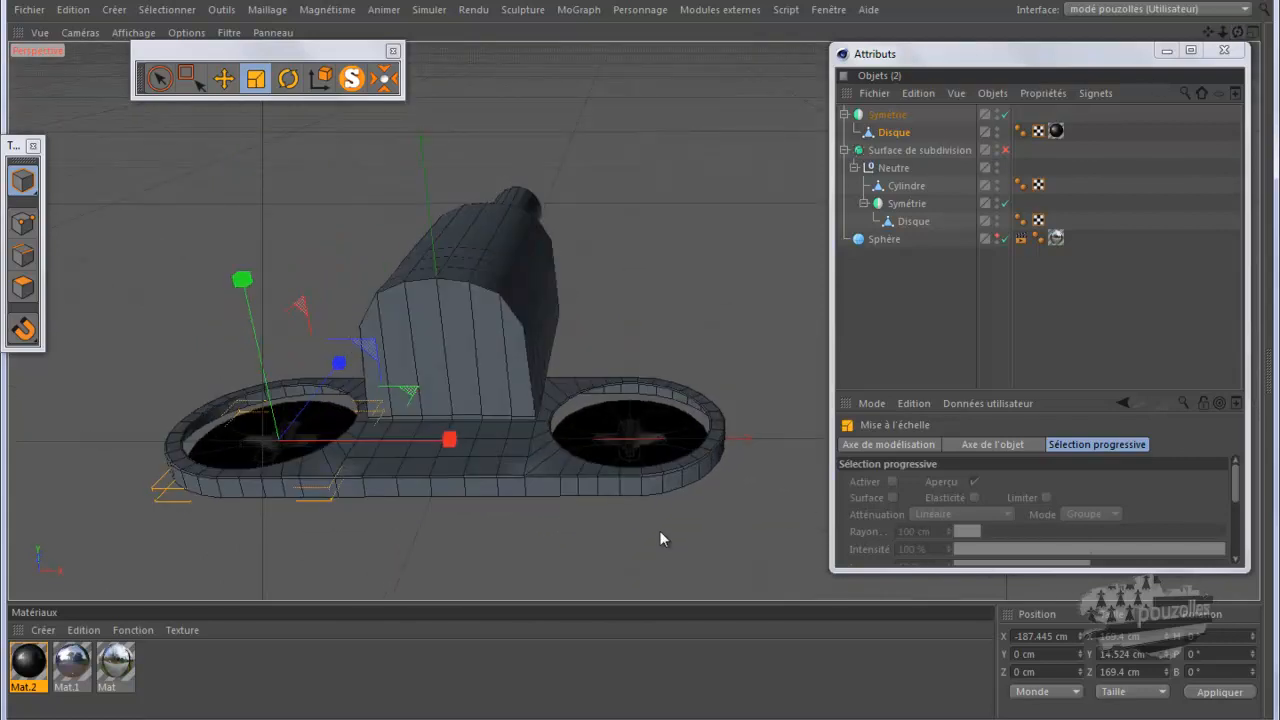
{"action": "middle_click", "coordinate": [721, 523]}
{"action": "middle_click", "coordinate": [609, 510]}
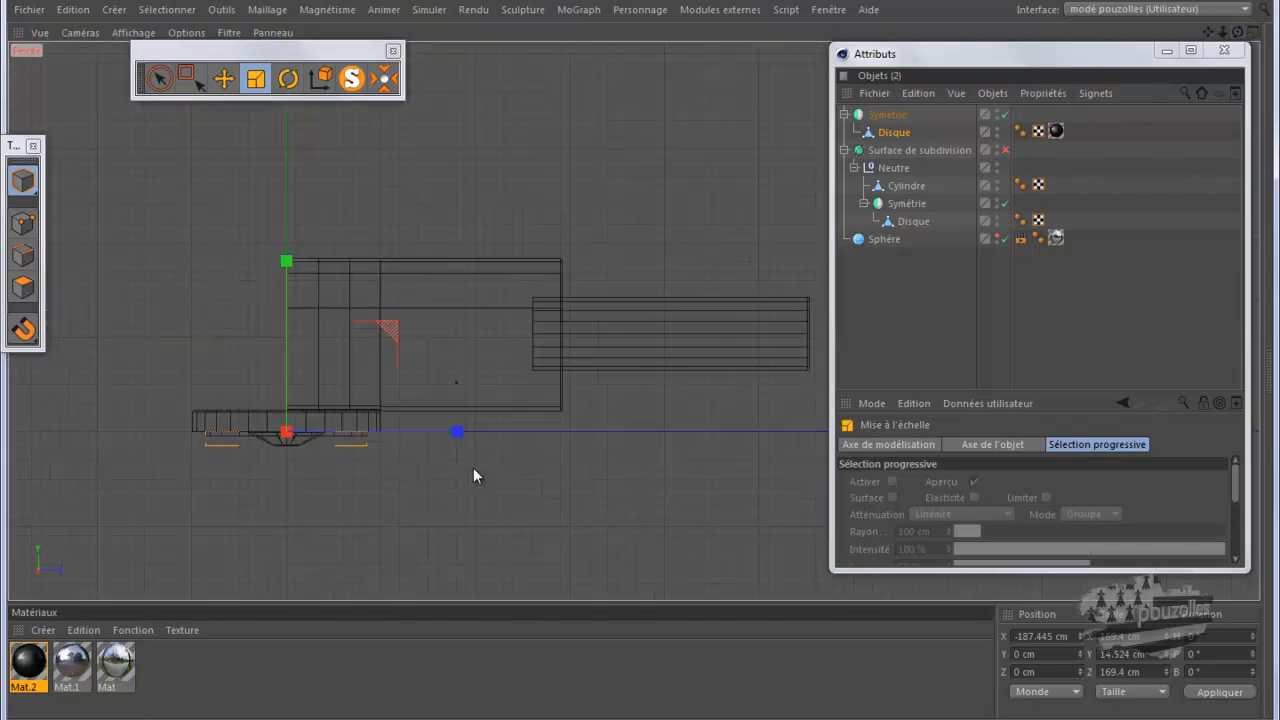
{"action": "left_click", "coordinate": [224, 78]}
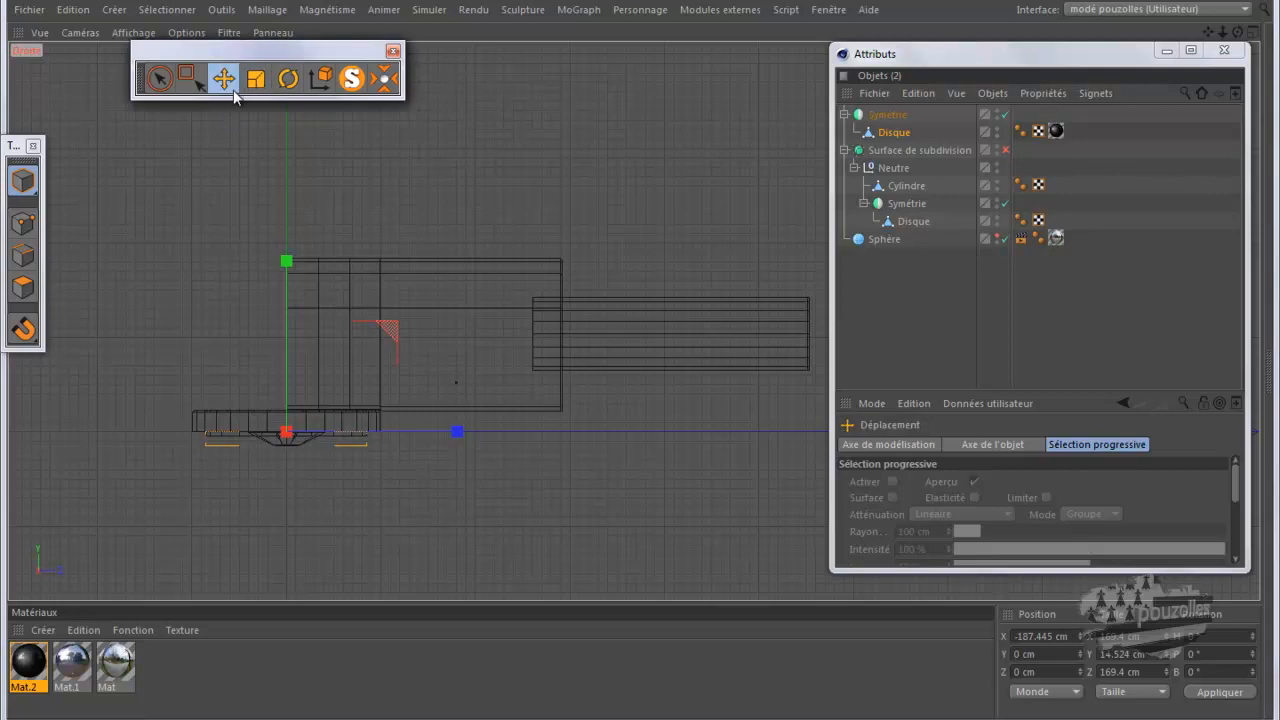
{"action": "left_click_drag", "start_coordinate": [287, 277], "coordinate": [291, 254]}
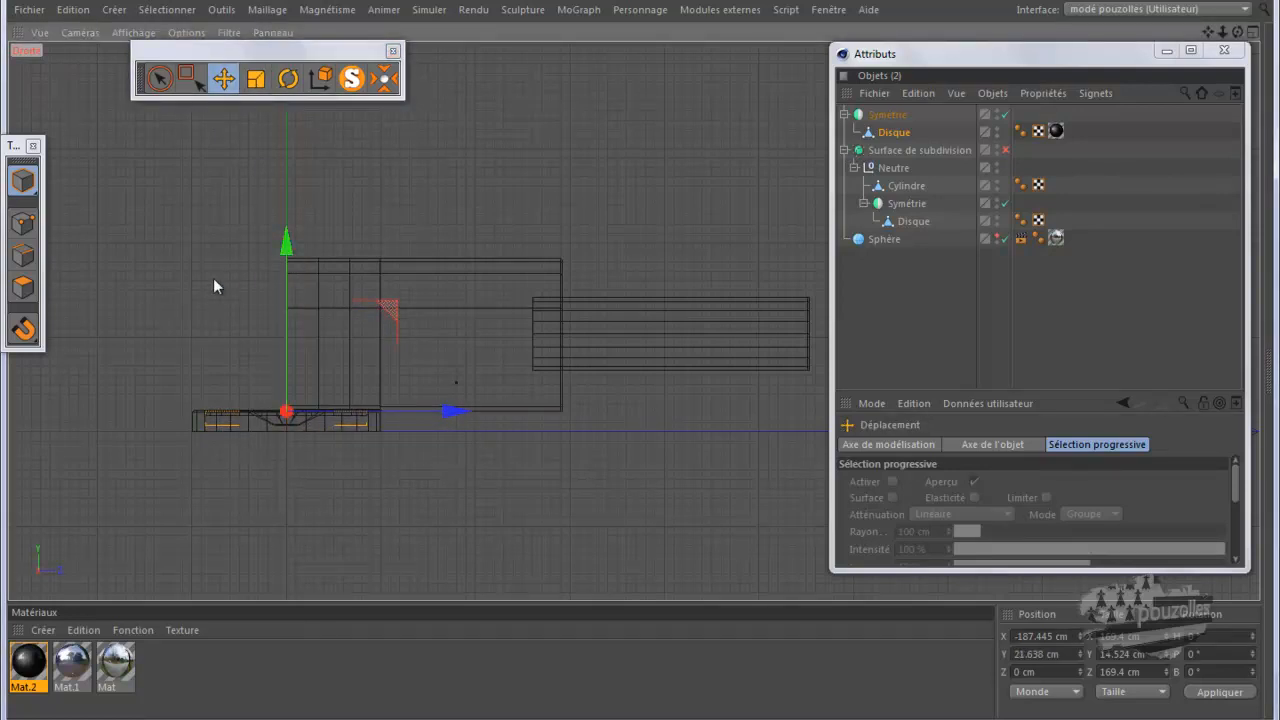
{"action": "middle_click", "coordinate": [259, 257]}
{"action": "middle_click", "coordinate": [259, 256]}
{"action": "left_click_drag", "start_coordinate": [1238, 33], "coordinate": [638, 362]}
{"action": "scroll", "coordinate": [349, 501], "scroll_direction": "down", "scroll_amount": 3}
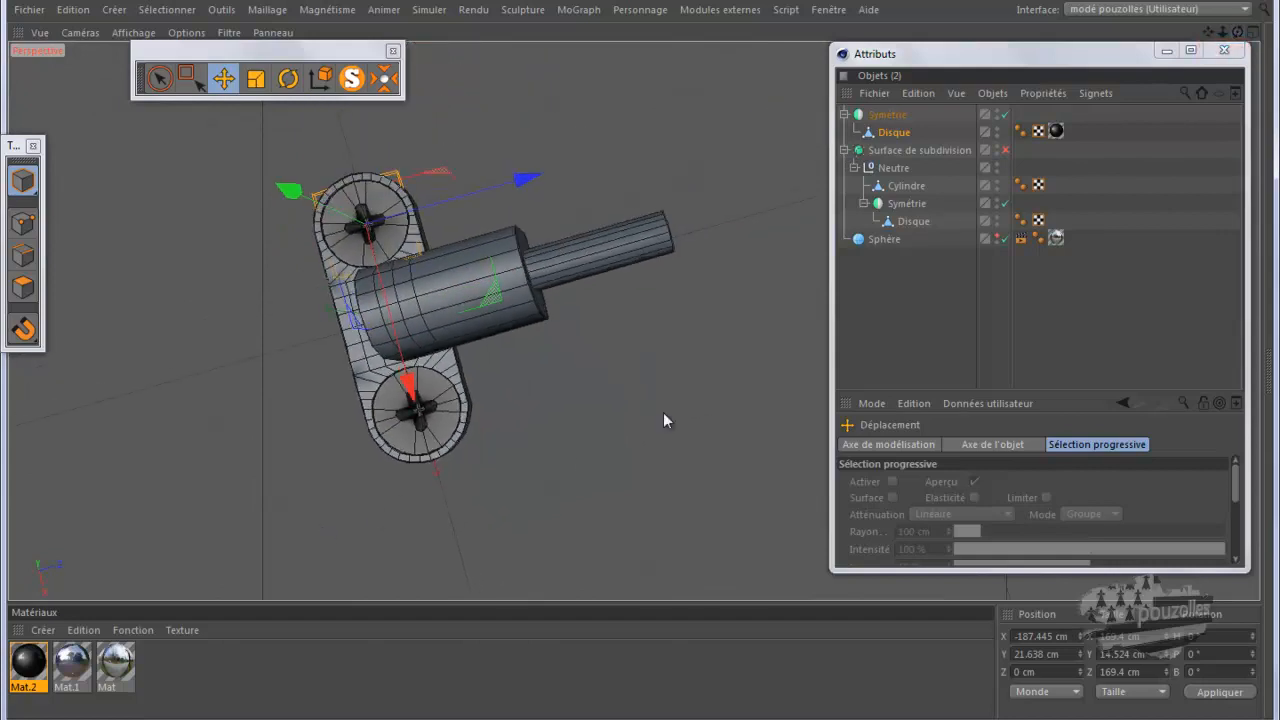
Enable the body's subdivision surface and apply the Mat.1 material to it
{"action": "left_click", "coordinate": [1006, 150]}
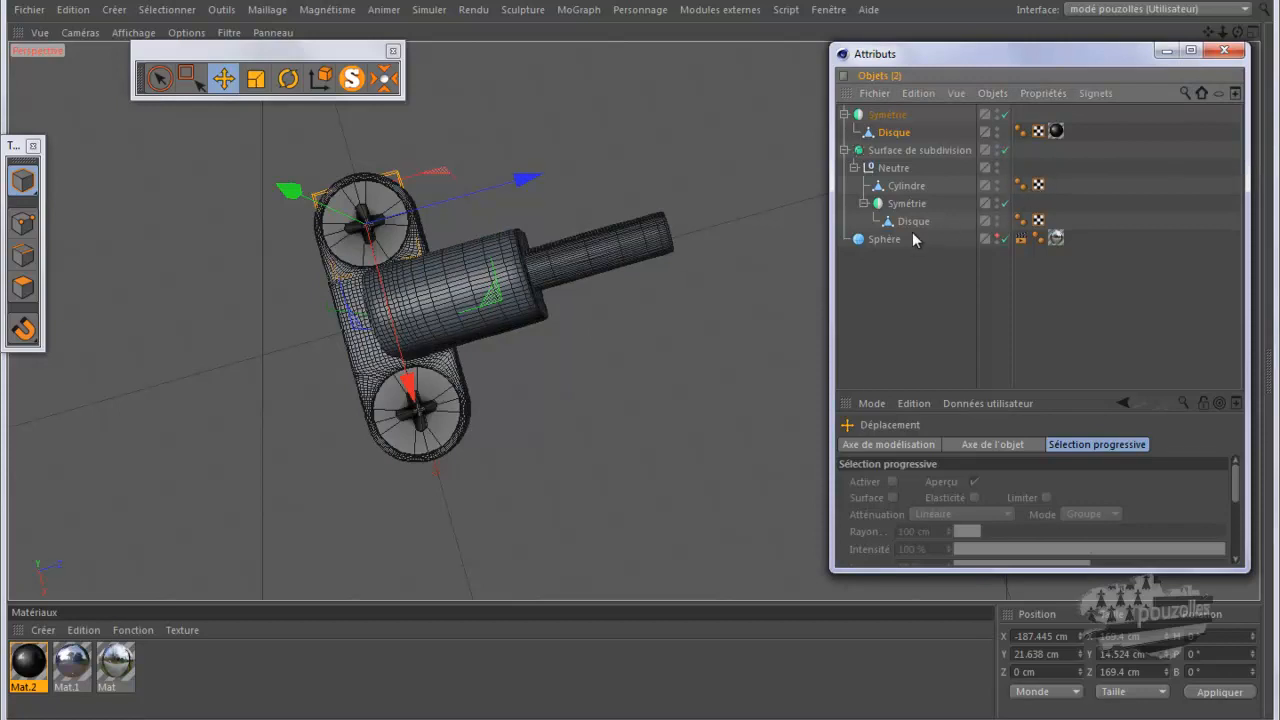
{"action": "left_click_drag", "start_coordinate": [81, 668], "coordinate": [919, 153]}
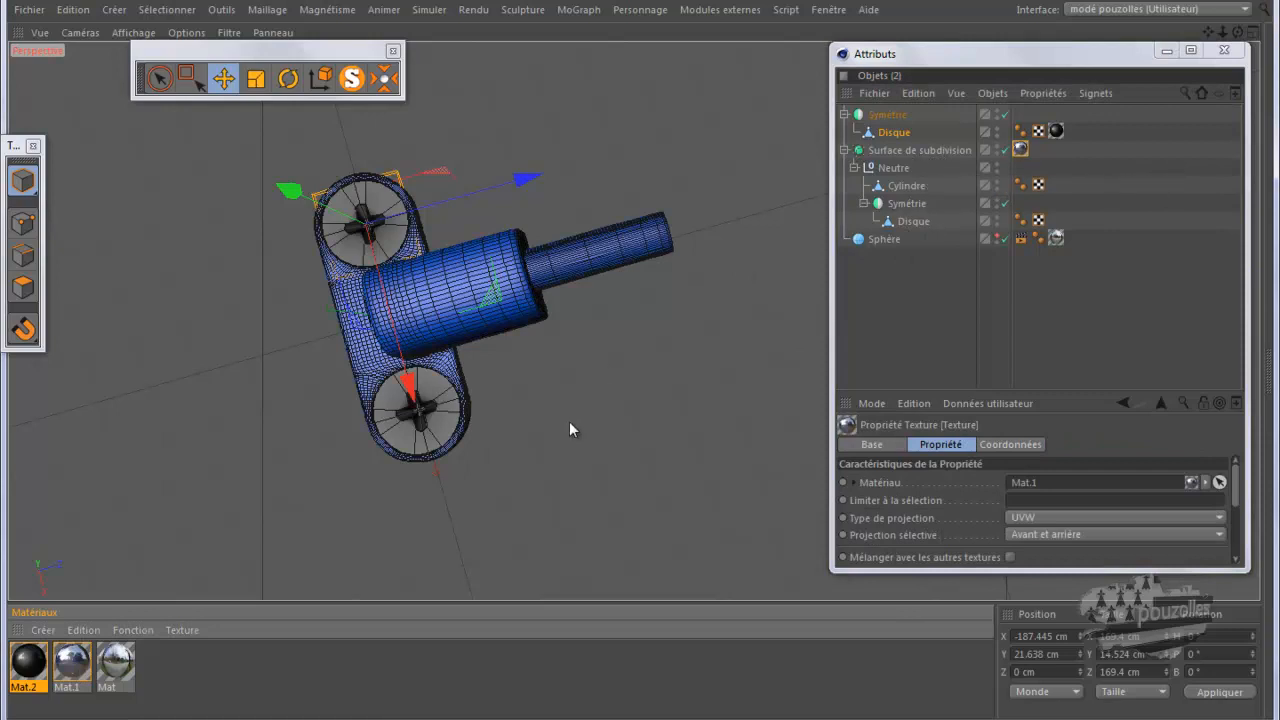
Render the perspective view with the whole hinge in frame to check its materials
{"action": "scroll", "coordinate": [568, 422], "scroll_direction": "down", "scroll_amount": 9}
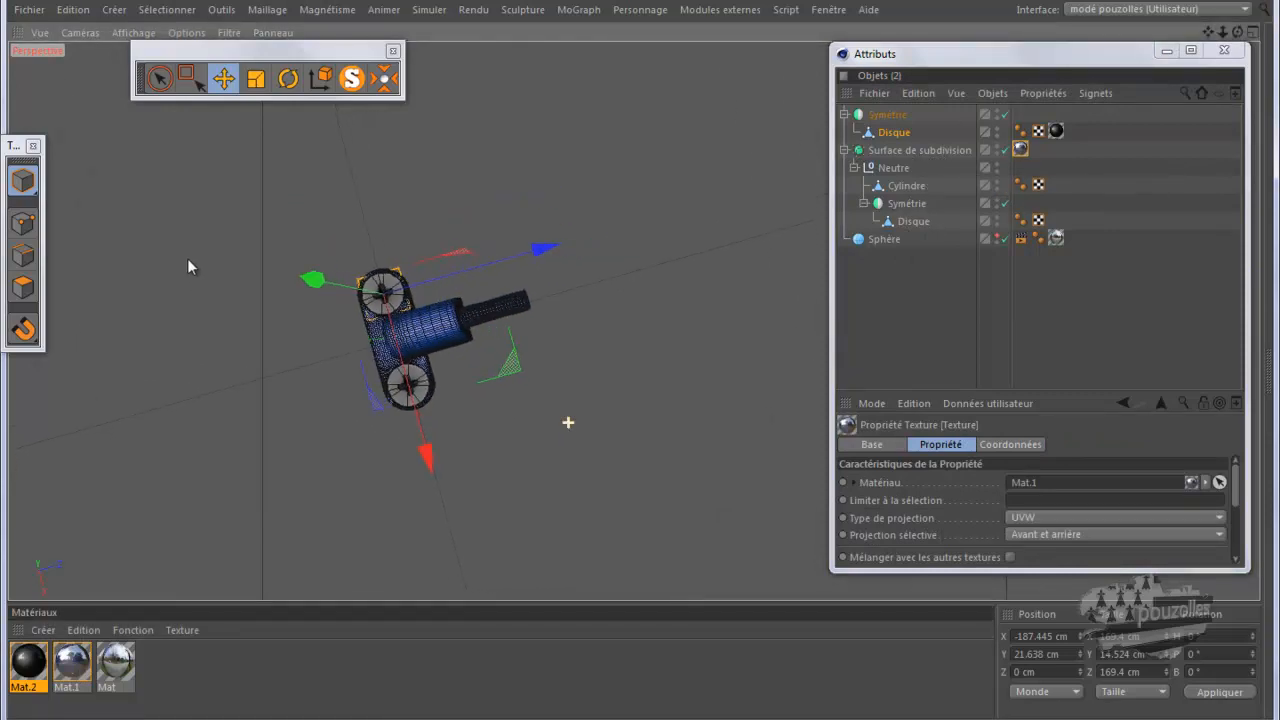
{"action": "scroll", "coordinate": [557, 315], "scroll_direction": "down", "scroll_amount": 2}
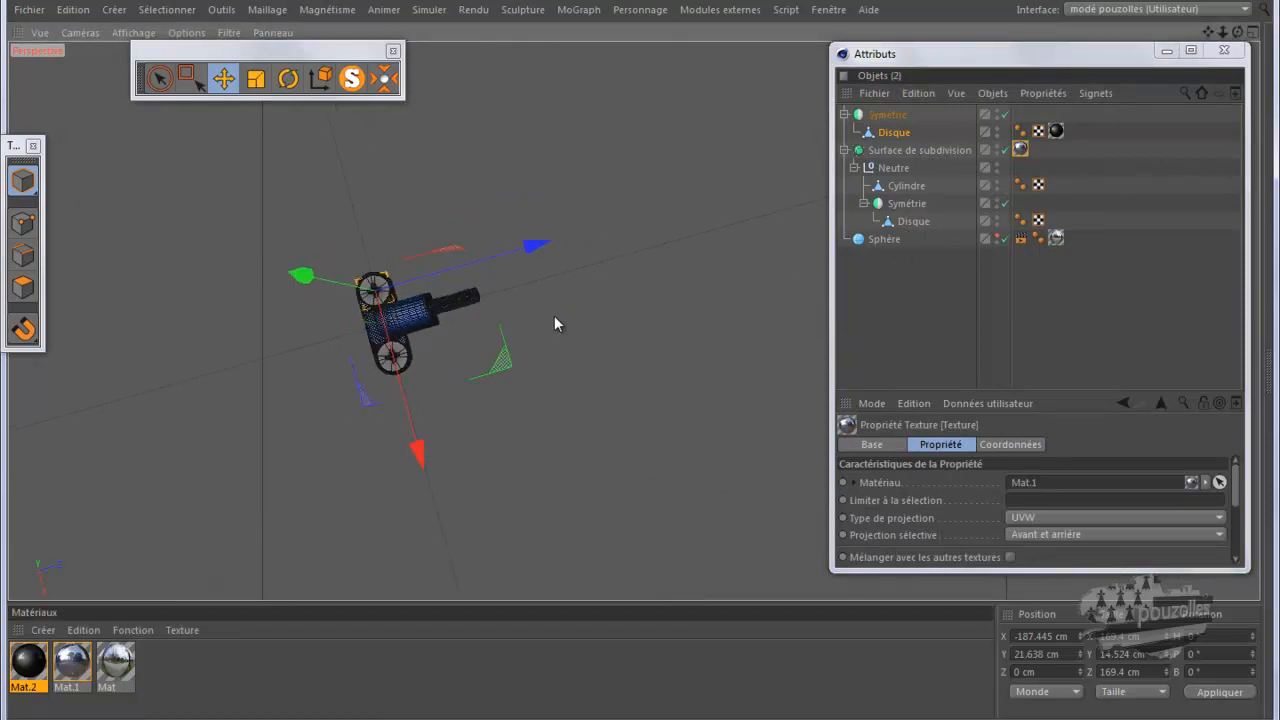
{"action": "key", "text": "ctrl+r"}
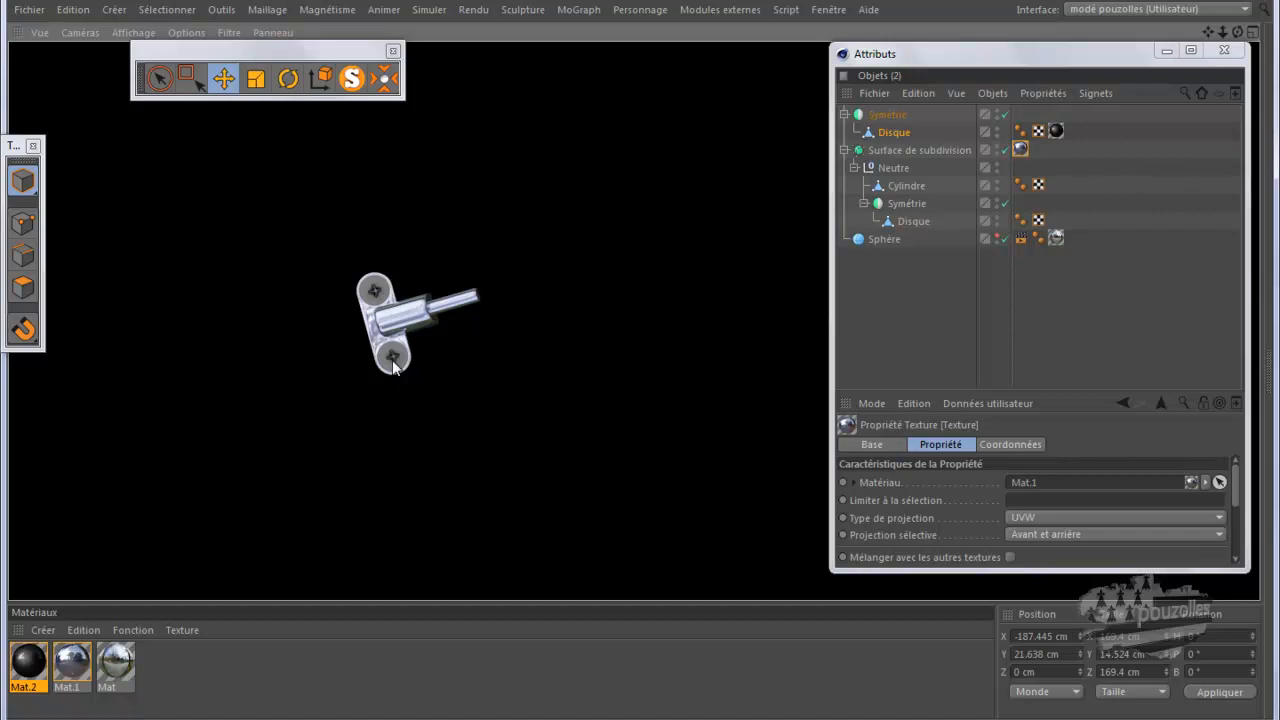
Show the black disc's points in Points mode and examine the mesh around its cross recess up close
{"action": "scroll", "coordinate": [392, 362], "scroll_direction": "up", "scroll_amount": 6}
{"action": "scroll", "coordinate": [389, 345], "scroll_direction": "up", "scroll_amount": 6}
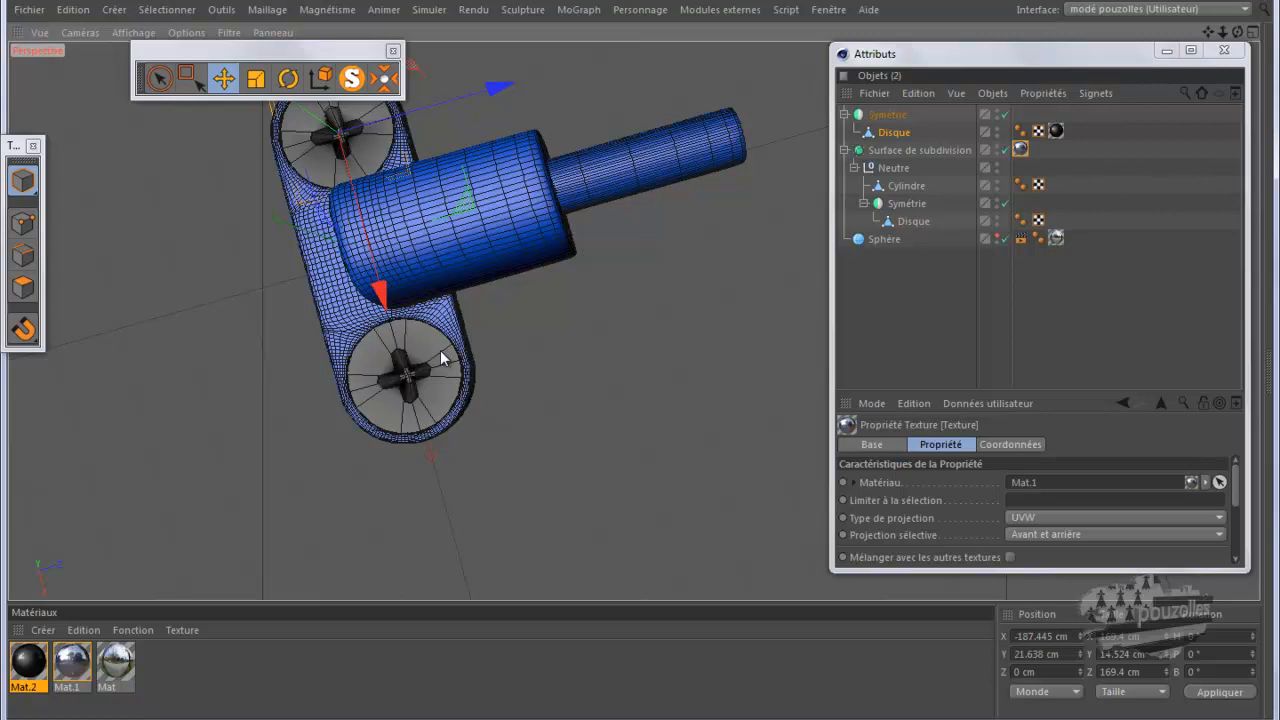
{"action": "scroll", "coordinate": [403, 375], "scroll_direction": "up", "scroll_amount": 6}
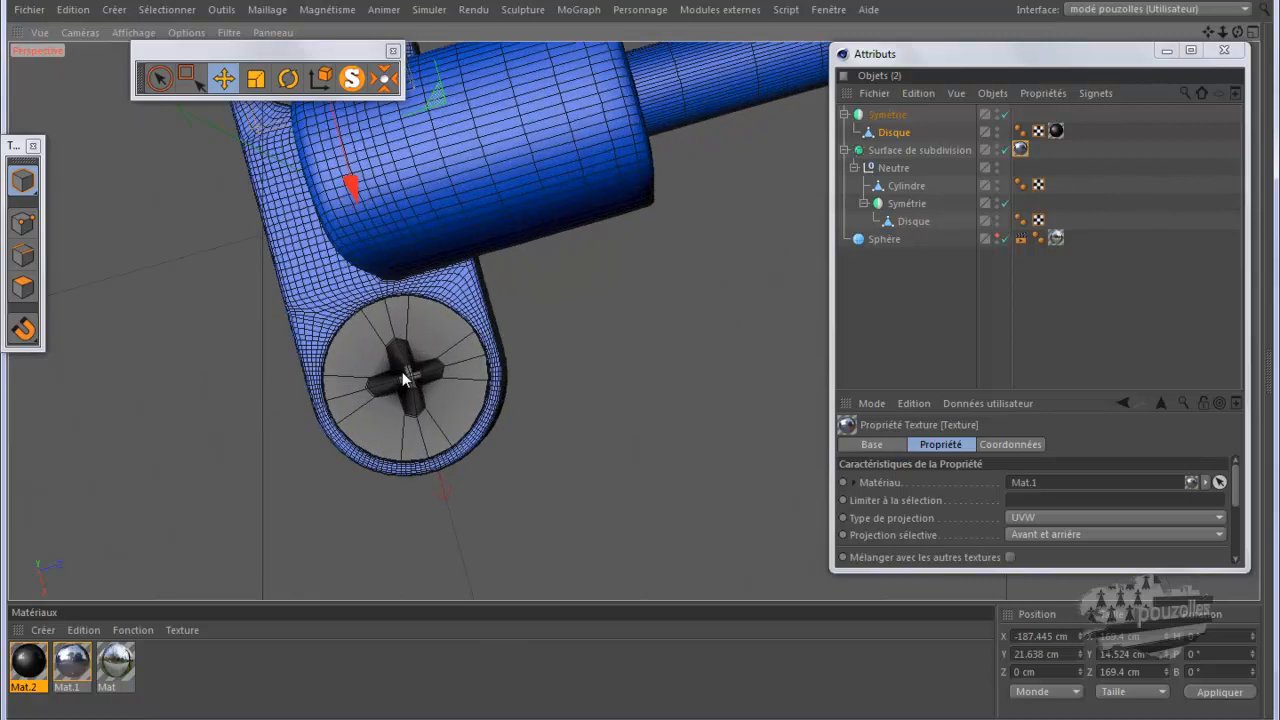
{"action": "scroll", "coordinate": [403, 378], "scroll_direction": "up", "scroll_amount": 4}
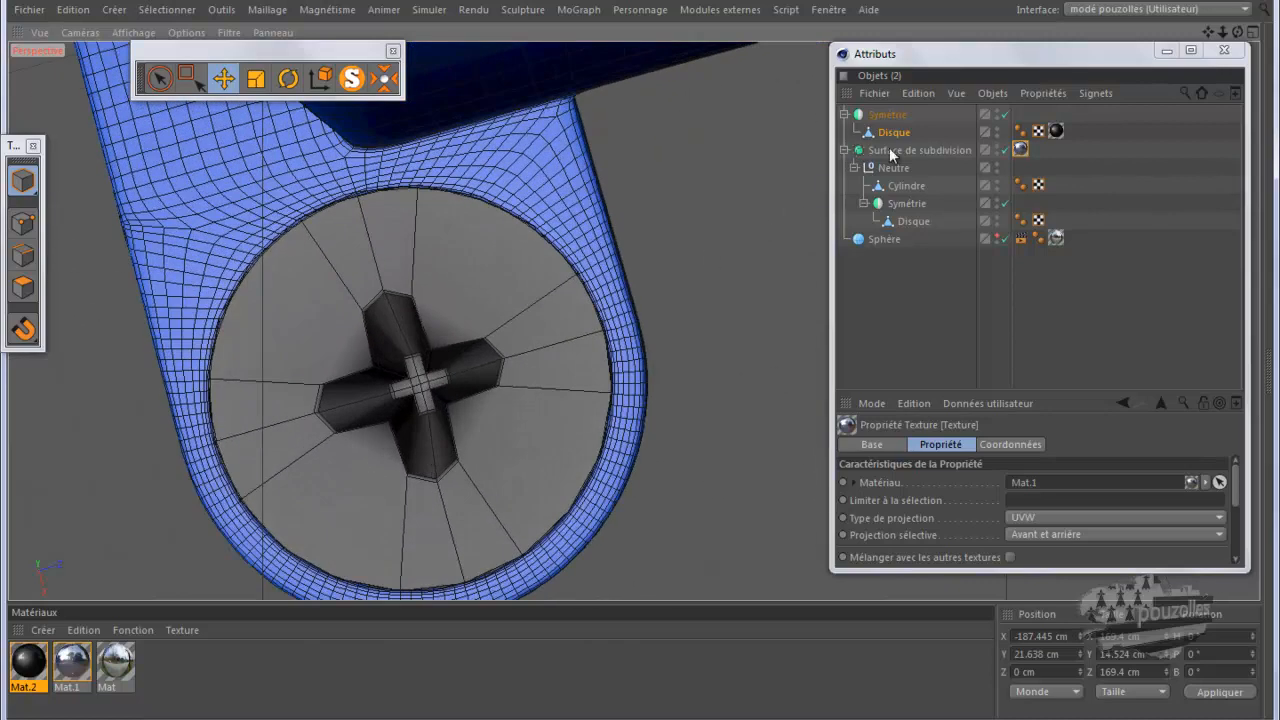
{"action": "left_click", "coordinate": [890, 135]}
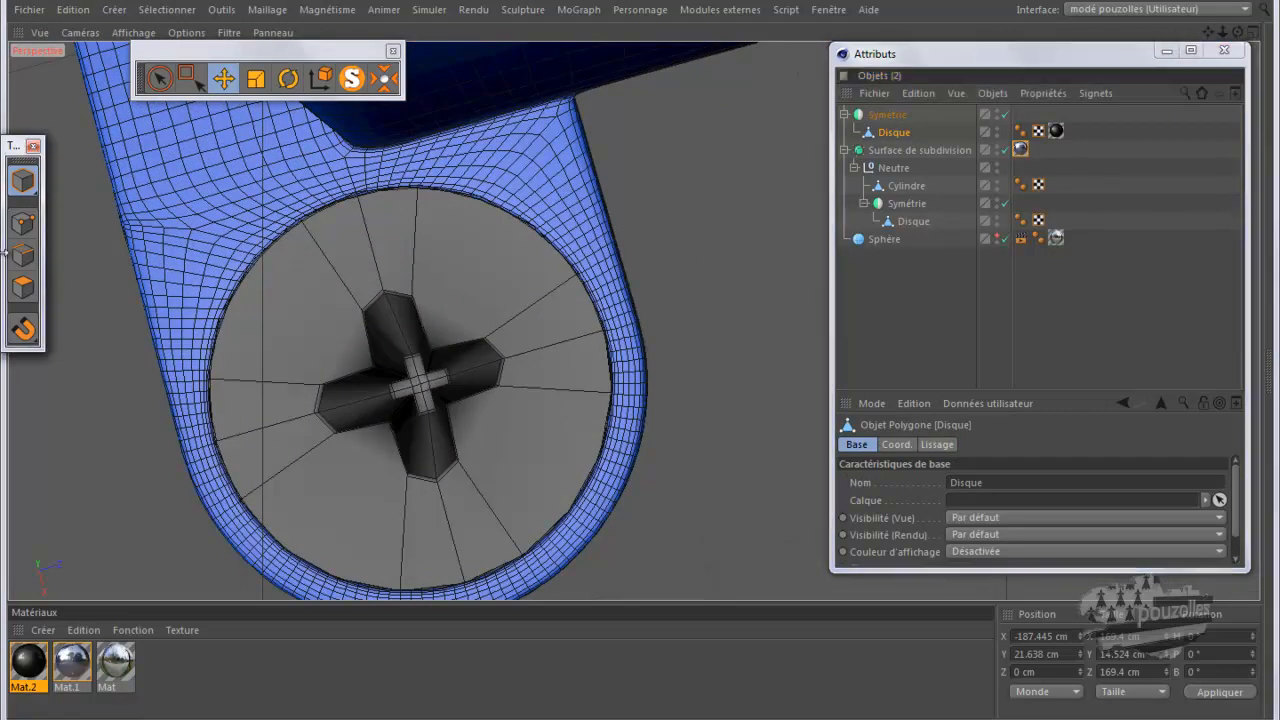
{"action": "left_click", "coordinate": [25, 256]}
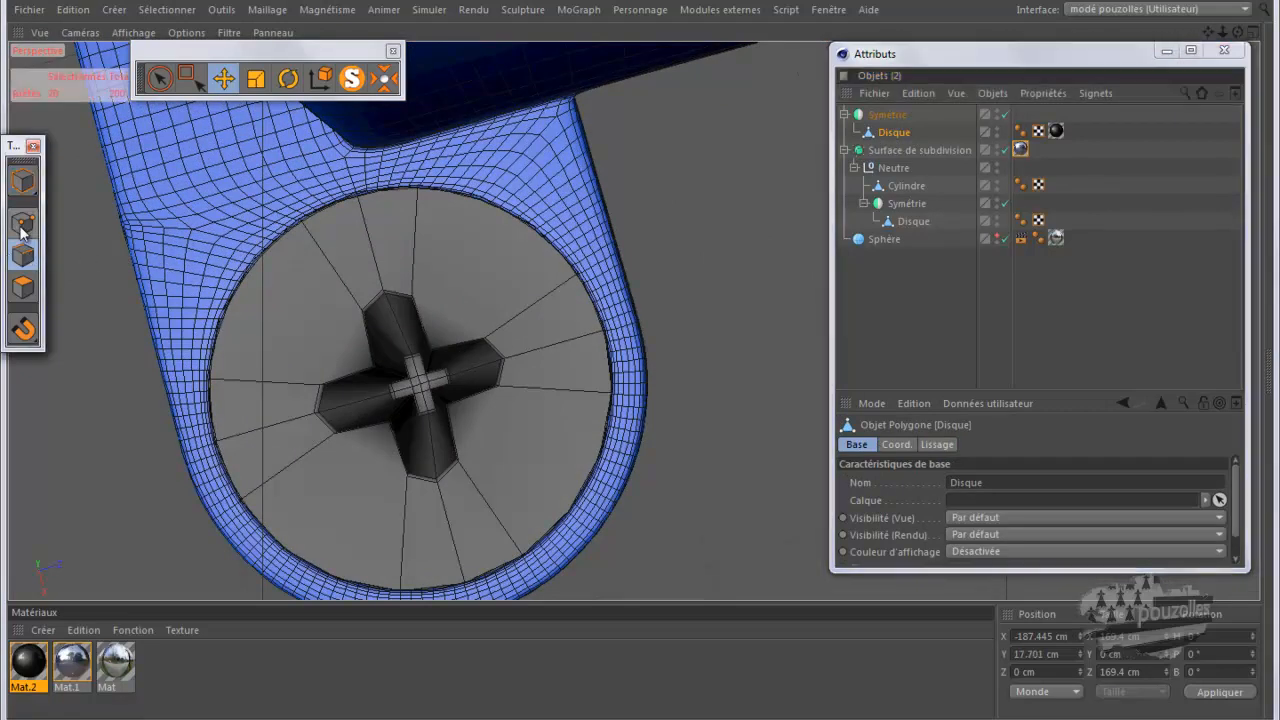
{"action": "left_click", "coordinate": [23, 223]}
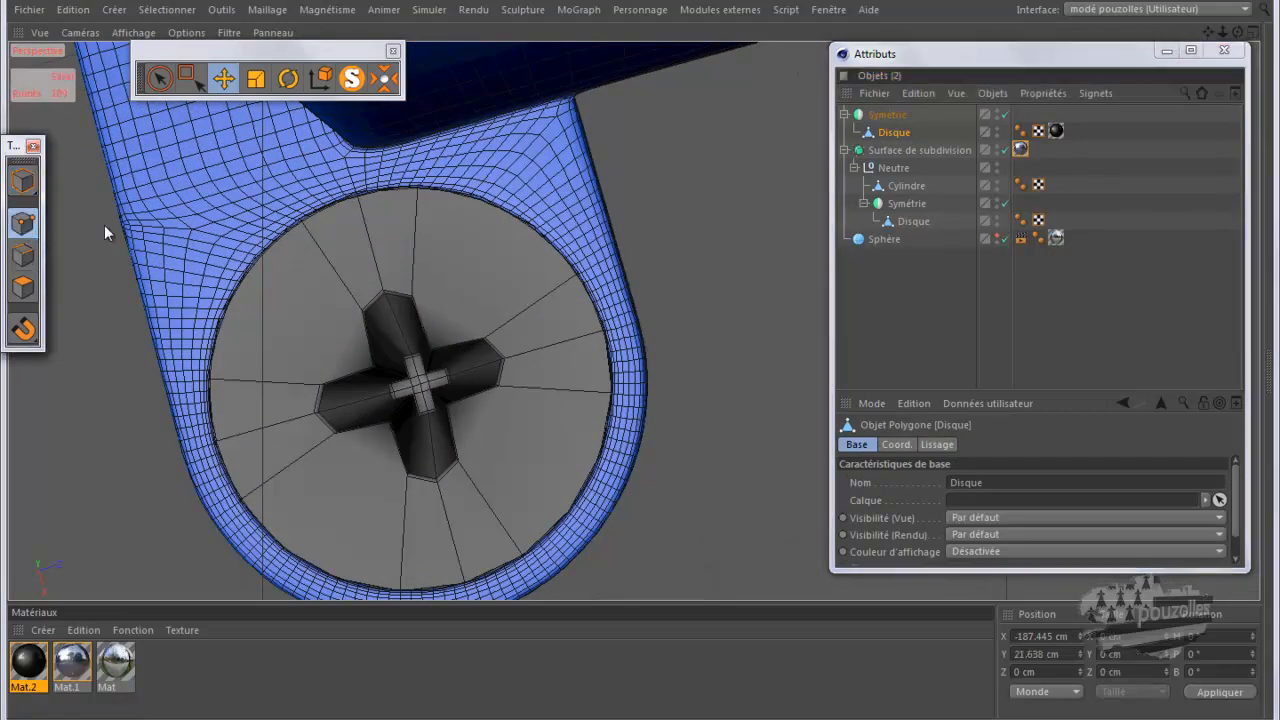
{"action": "left_click", "coordinate": [889, 131]}
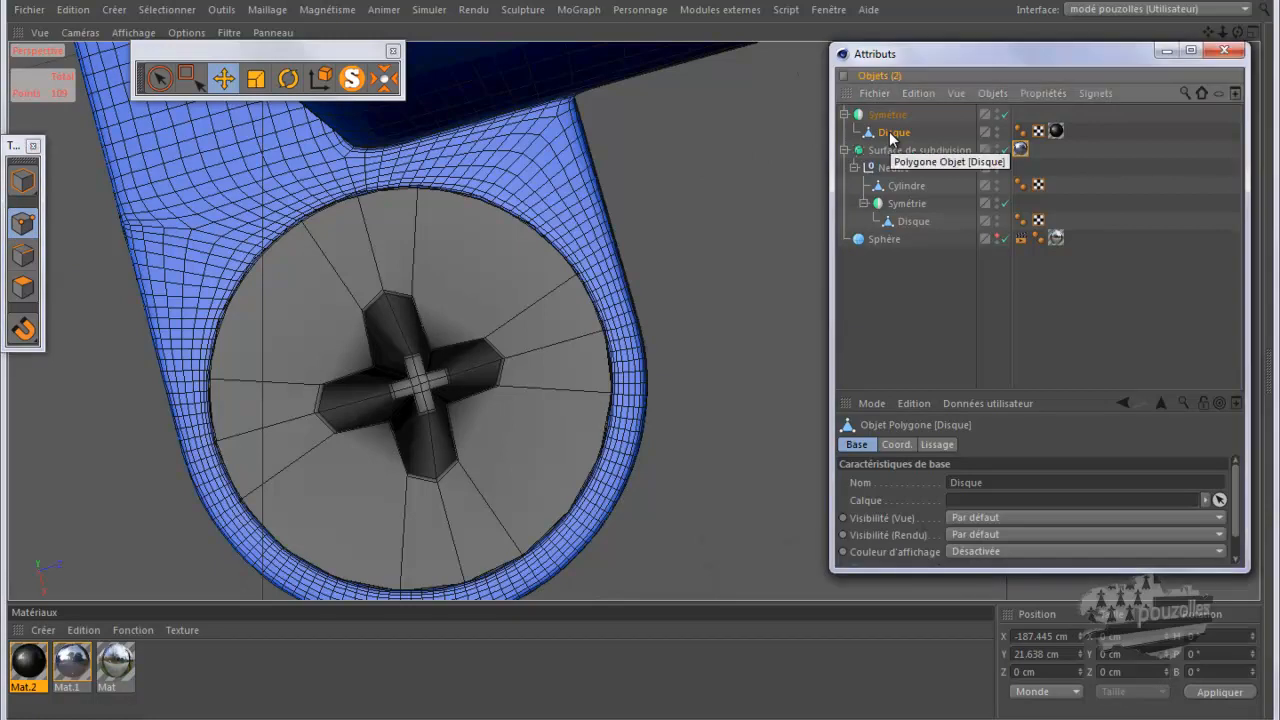
{"action": "right_click_drag", "start_coordinate": [671, 351], "coordinate": [690, 427], "text": "alt"}
{"action": "right_click_drag", "start_coordinate": [702, 528], "coordinate": [635, 602], "text": "alt"}
{"action": "scroll", "coordinate": [476, 82], "scroll_direction": "up", "scroll_amount": 5}
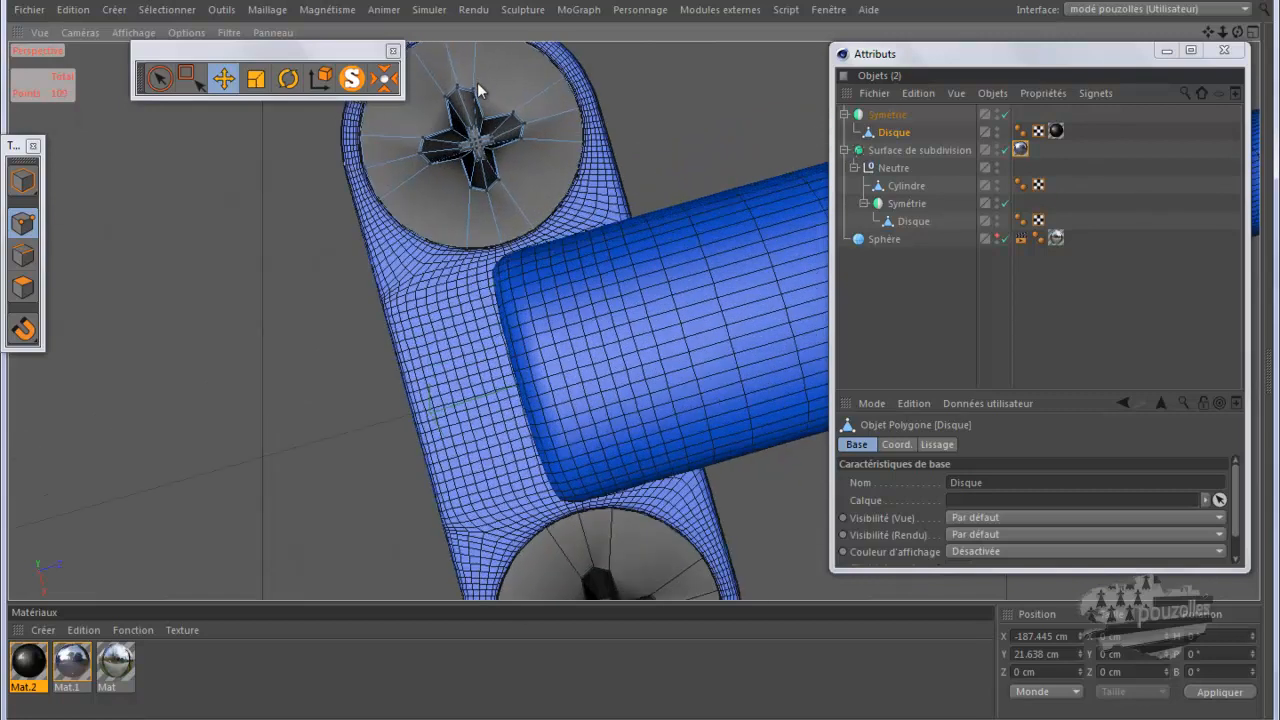
{"action": "scroll", "coordinate": [476, 85], "scroll_direction": "up", "scroll_amount": 1}
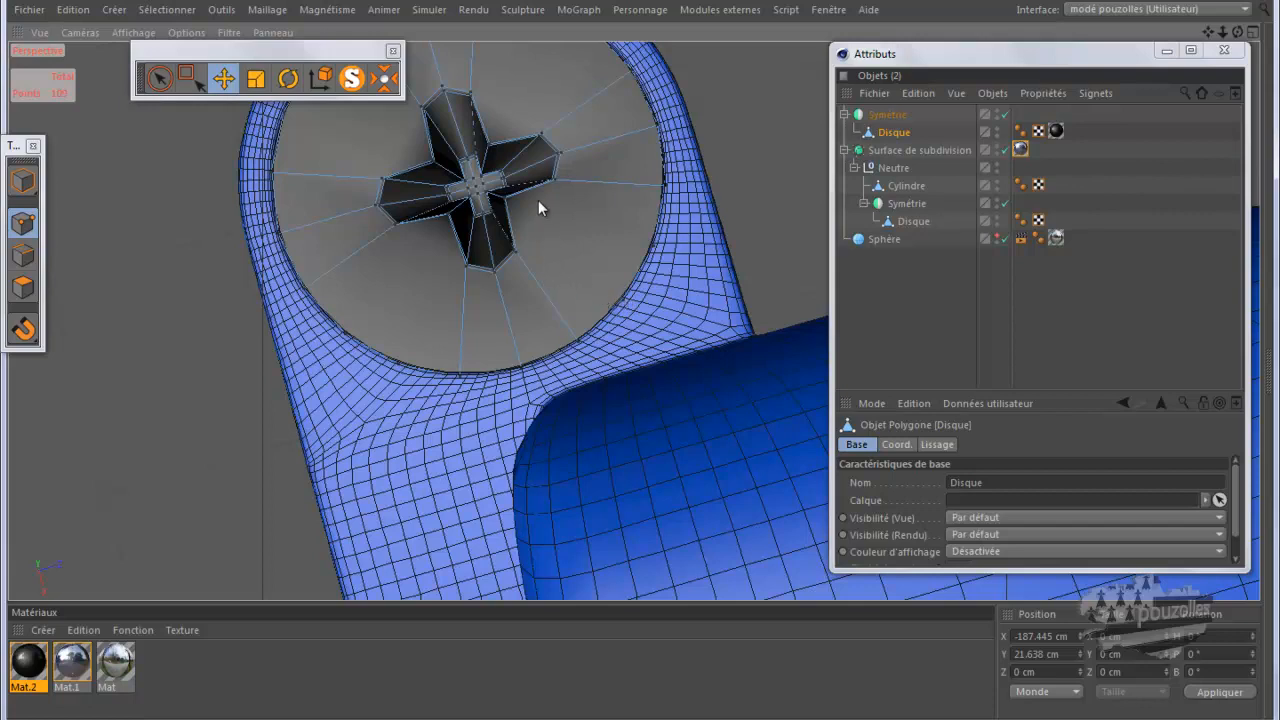
Render the whole hinge again from a distance to check the discs, and return to the normal viewport display
{"action": "scroll", "coordinate": [189, 368], "scroll_direction": "down", "scroll_amount": 6}
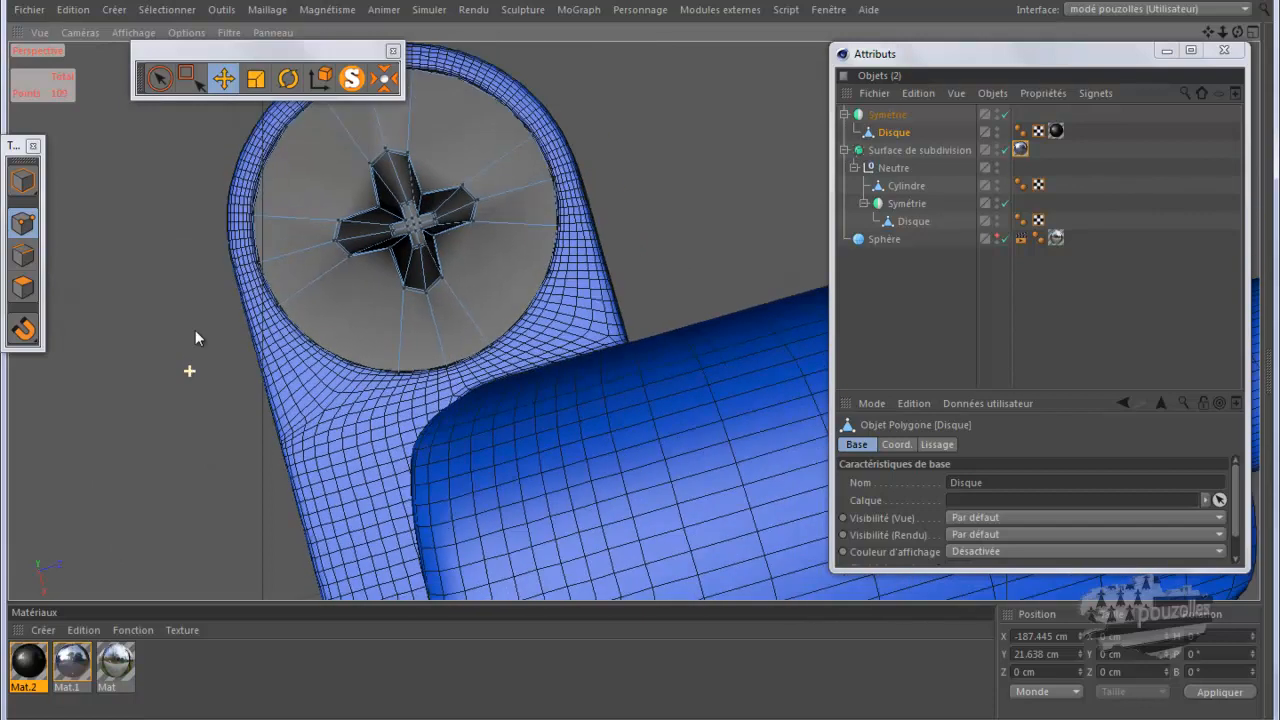
{"action": "scroll", "coordinate": [259, 226], "scroll_direction": "down", "scroll_amount": 5}
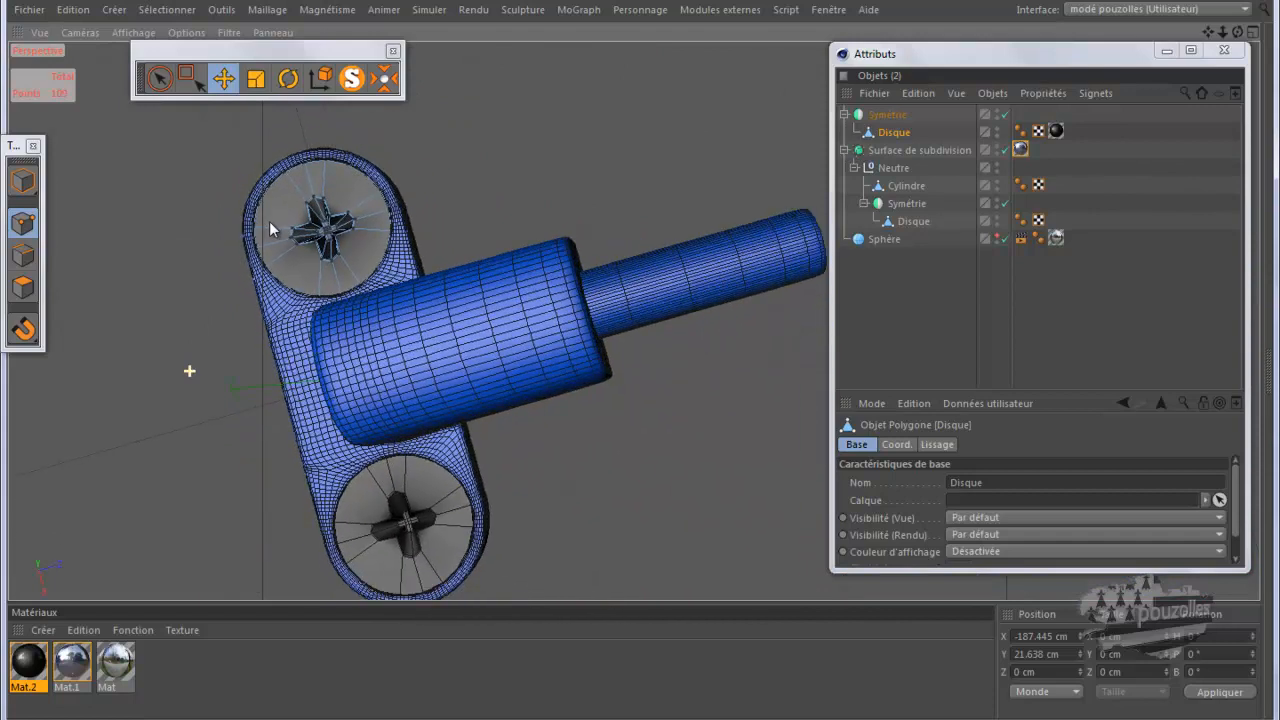
{"action": "scroll", "coordinate": [462, 215], "scroll_direction": "down", "scroll_amount": 6}
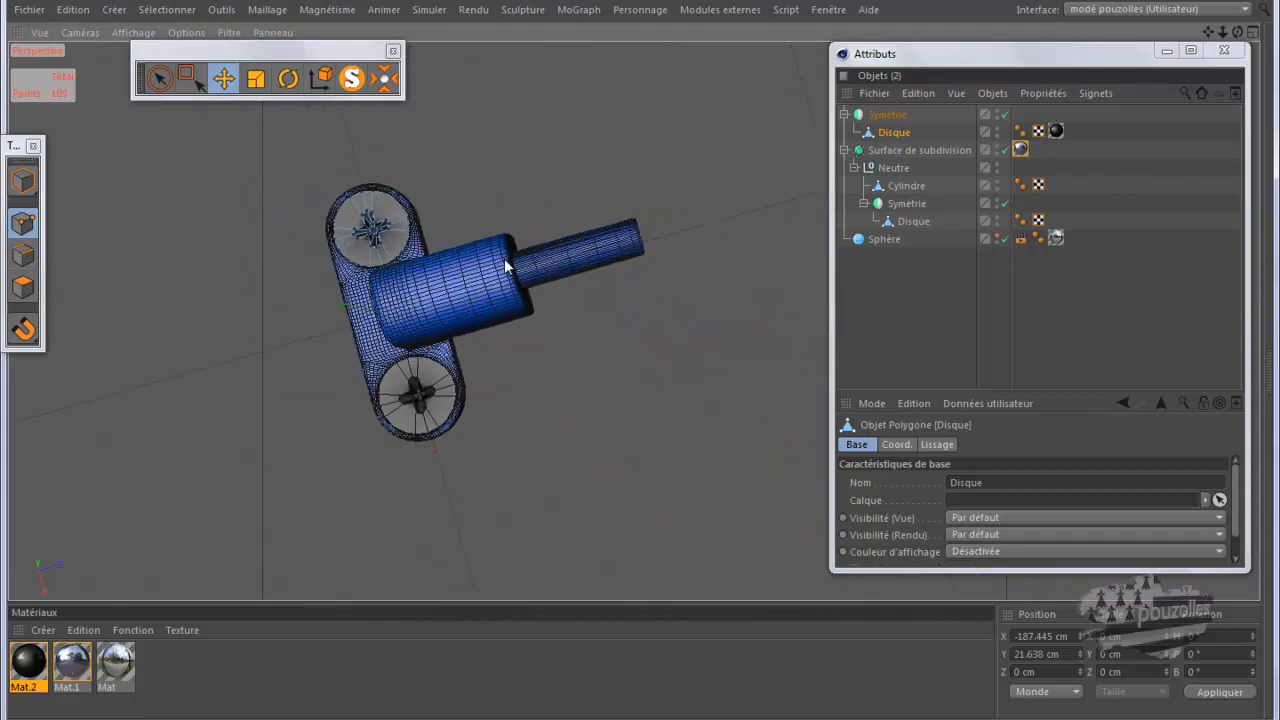
{"action": "scroll", "coordinate": [513, 273], "scroll_direction": "down", "scroll_amount": 3}
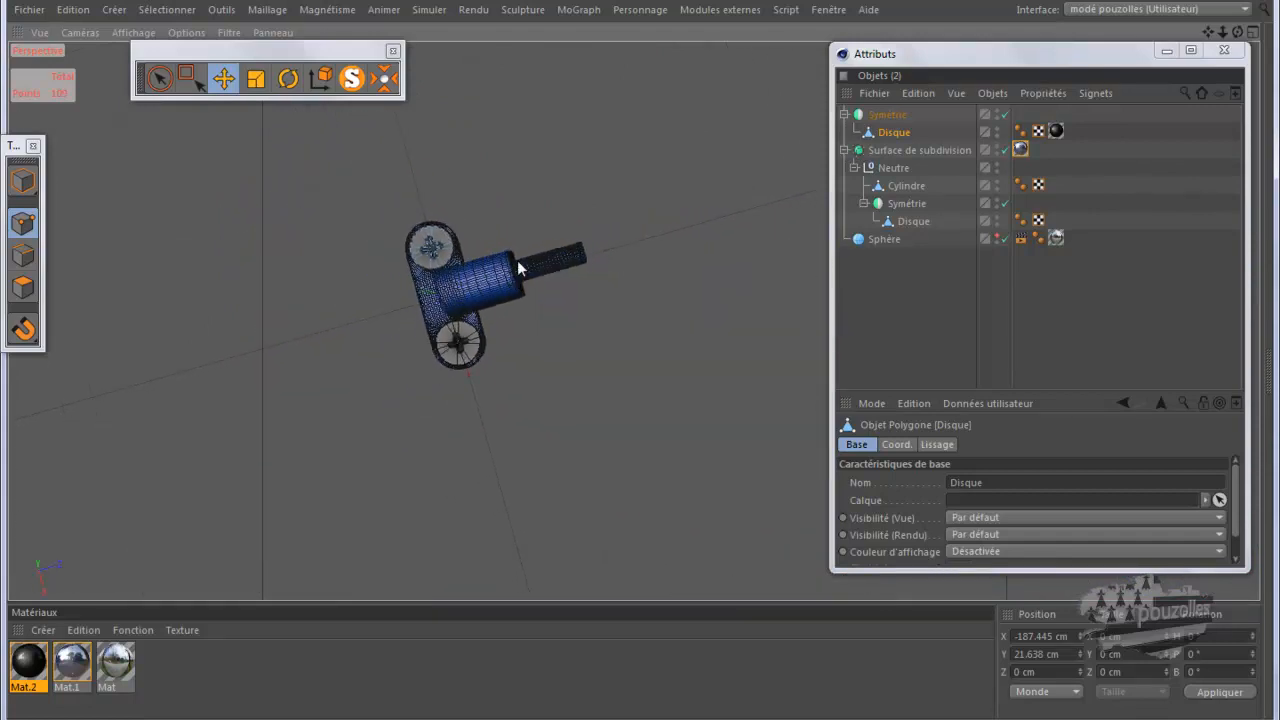
{"action": "left_click_drag", "start_coordinate": [1210, 33], "coordinate": [641, 361]}
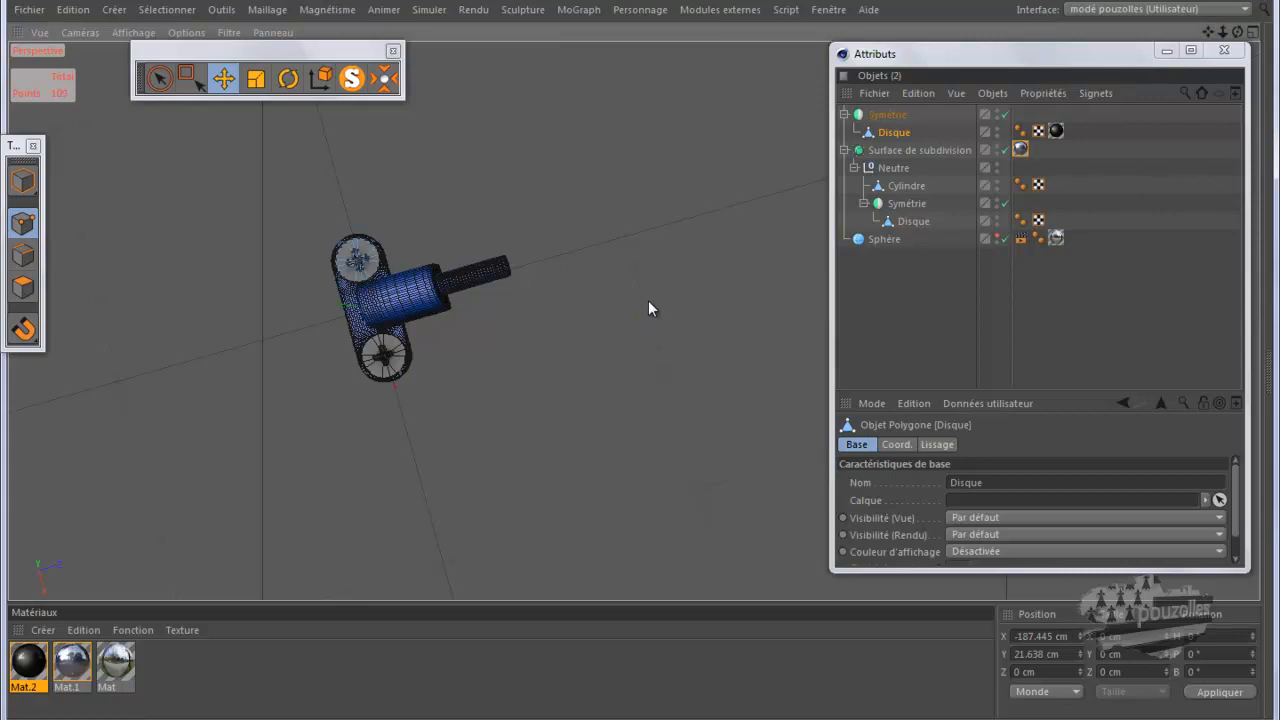
{"action": "key", "text": "ctrl+r"}
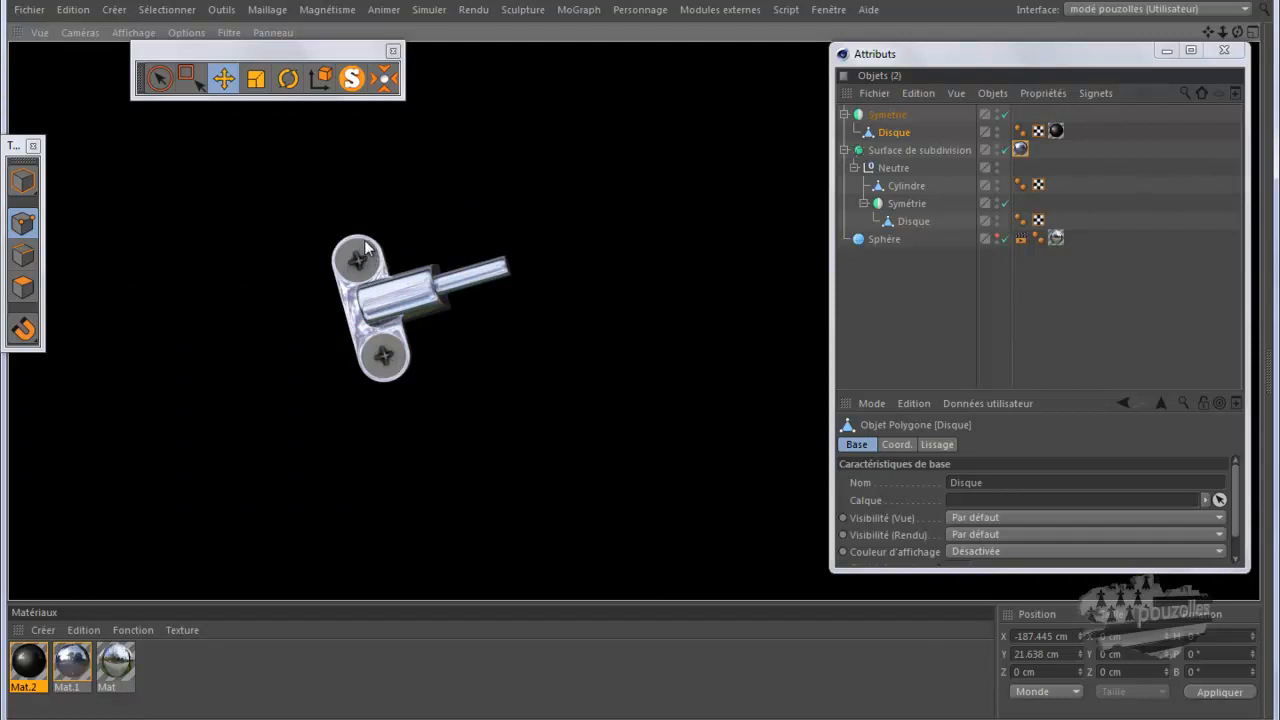
{"action": "left_click", "coordinate": [624, 247]}
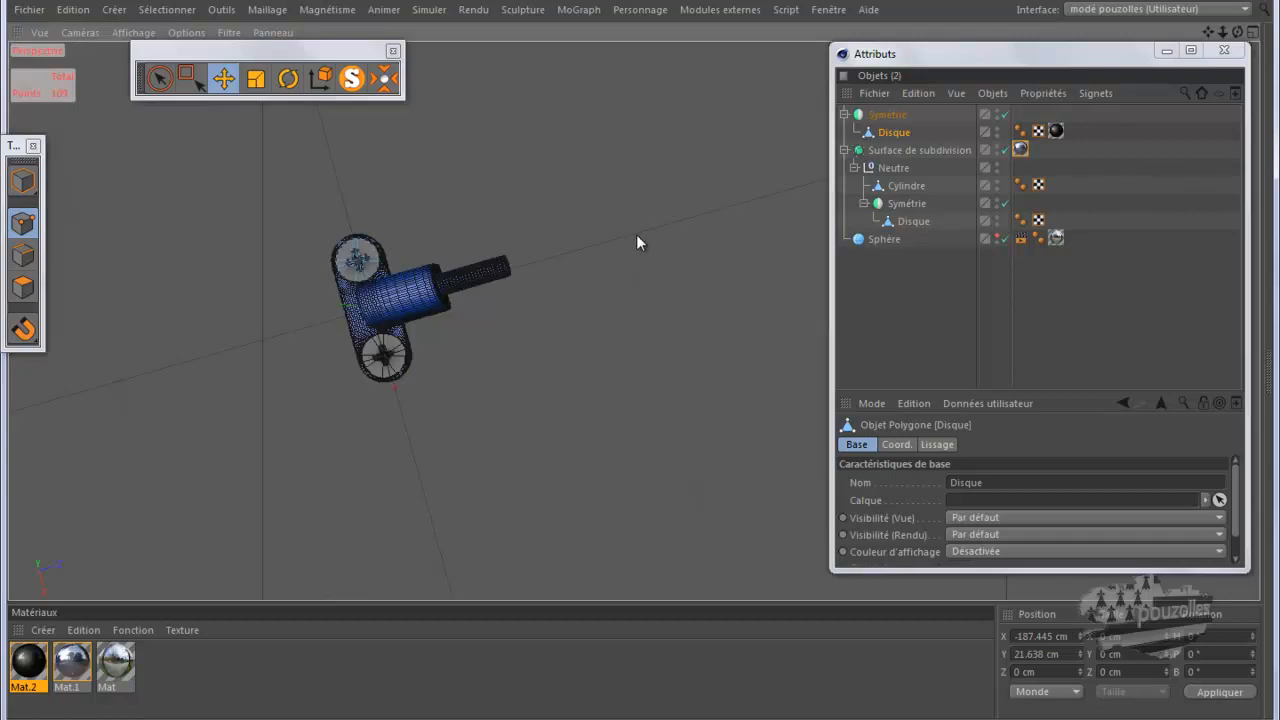
Switch to the open document containing the whole car and isolate the carrosserie object
{"action": "left_click", "coordinate": [826, 10]}
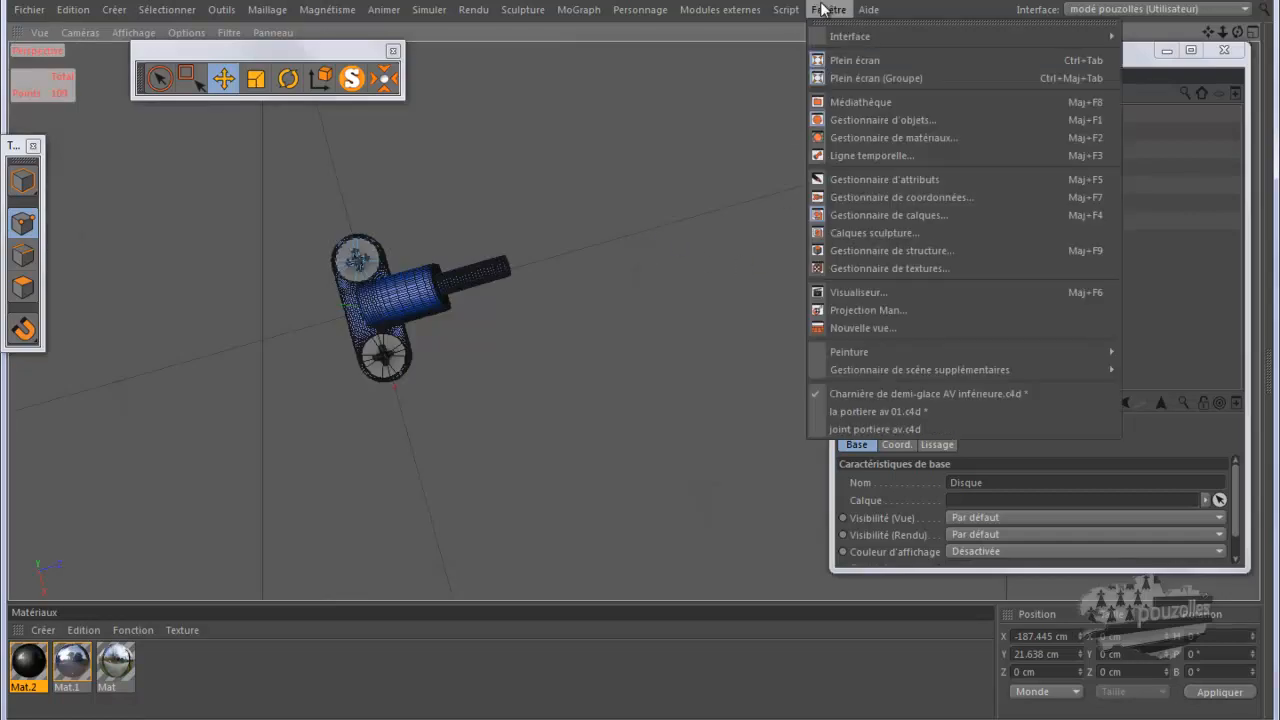
{"action": "left_click", "coordinate": [857, 425]}
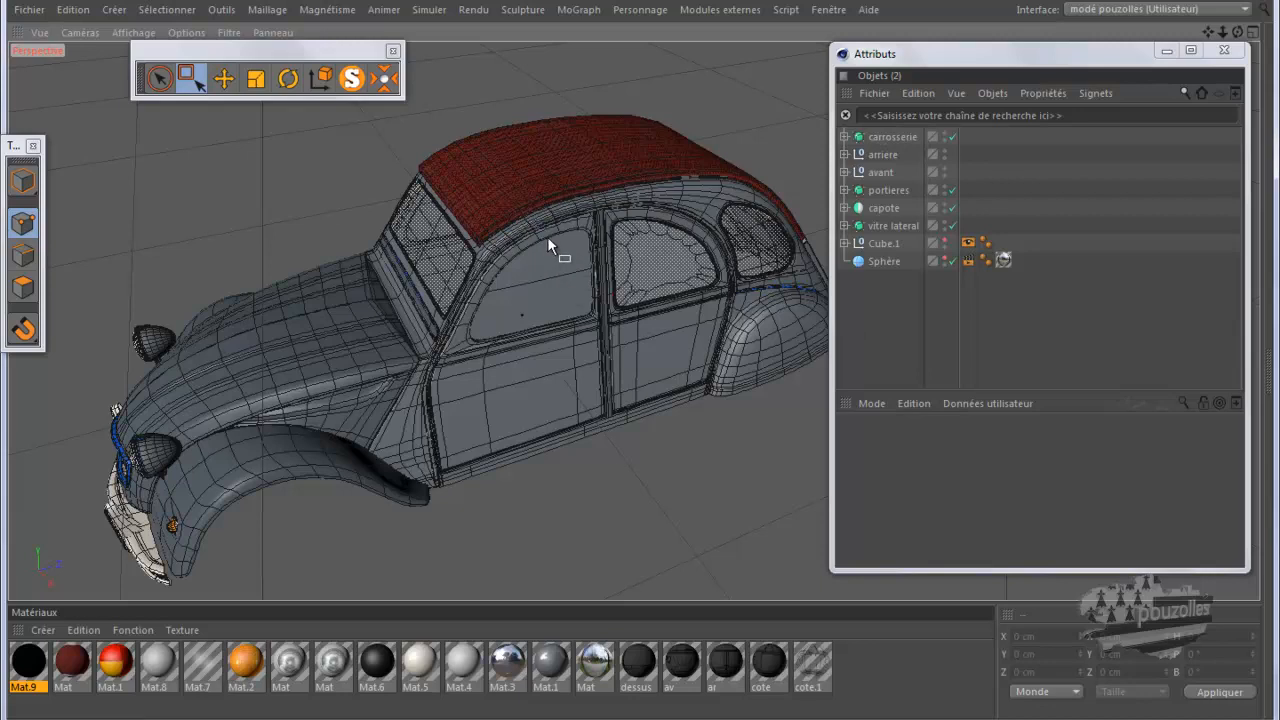
{"action": "left_click", "coordinate": [896, 135]}
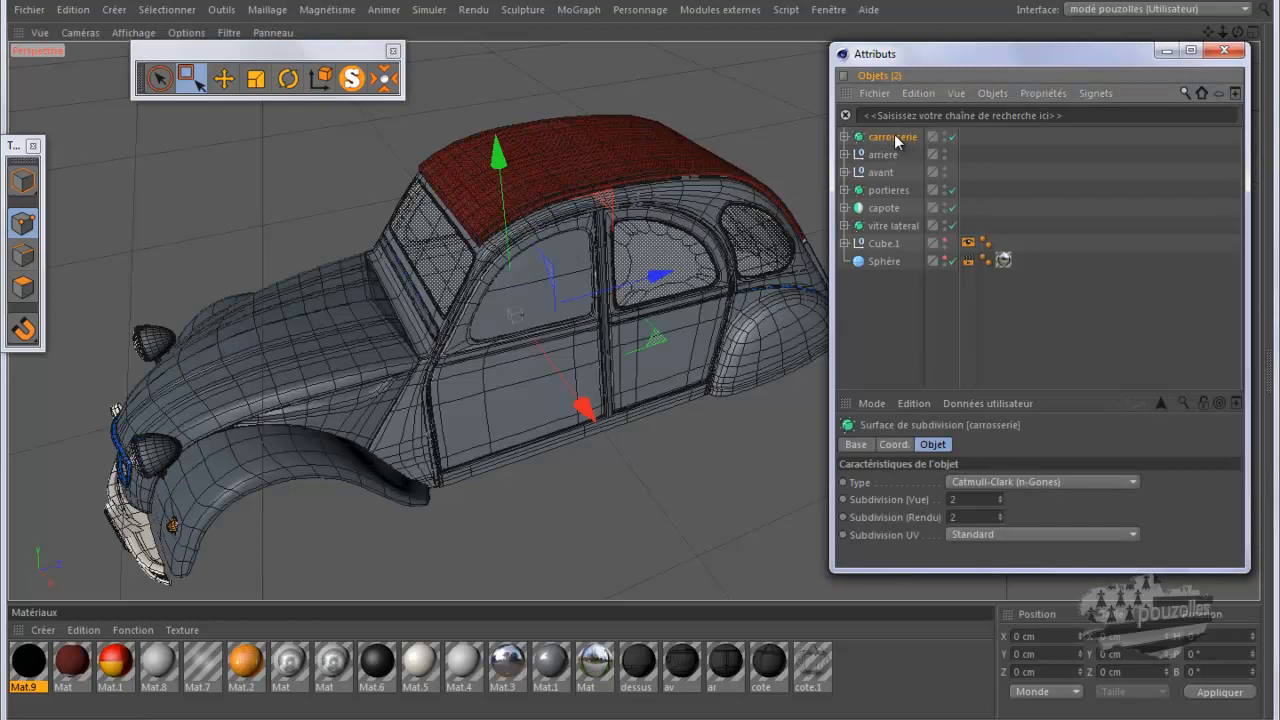
{"action": "left_click", "coordinate": [352, 80]}
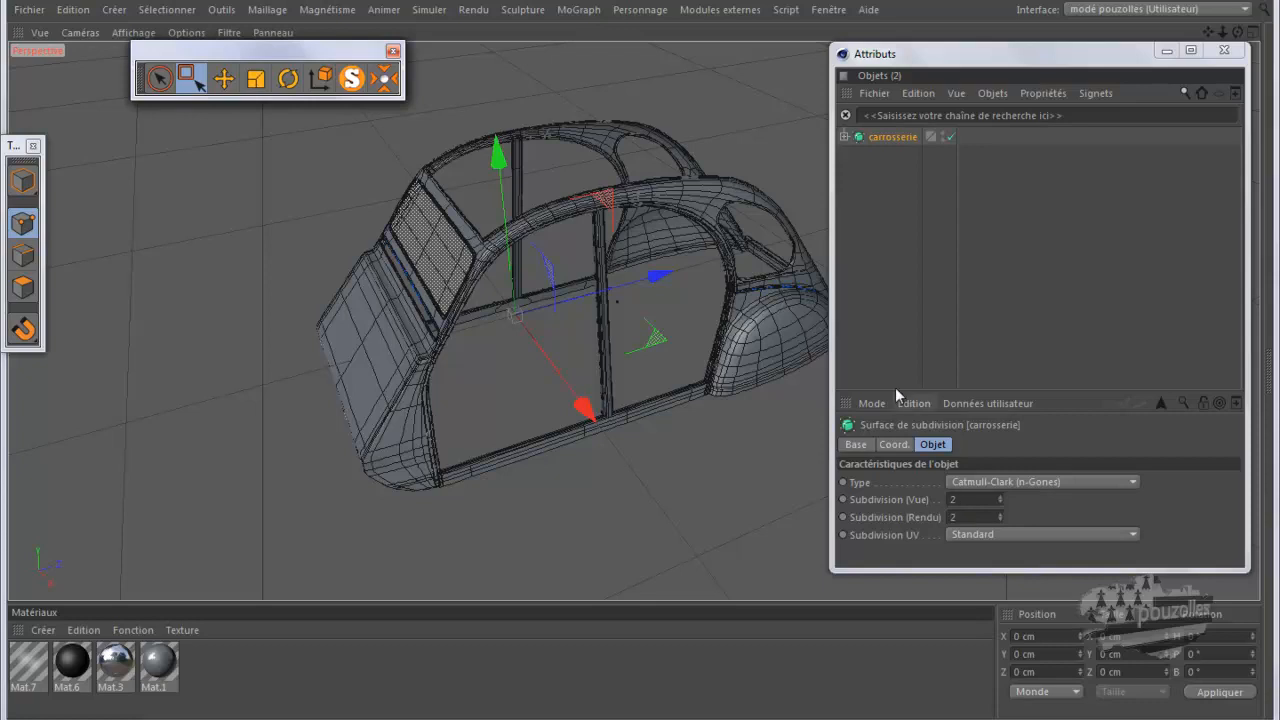
Expand the carrosserie hierarchy and select the upper joint volet d'air object beneath the windshield in Model mode
{"action": "left_click", "coordinate": [845, 137]}
{"action": "left_click", "coordinate": [866, 172]}
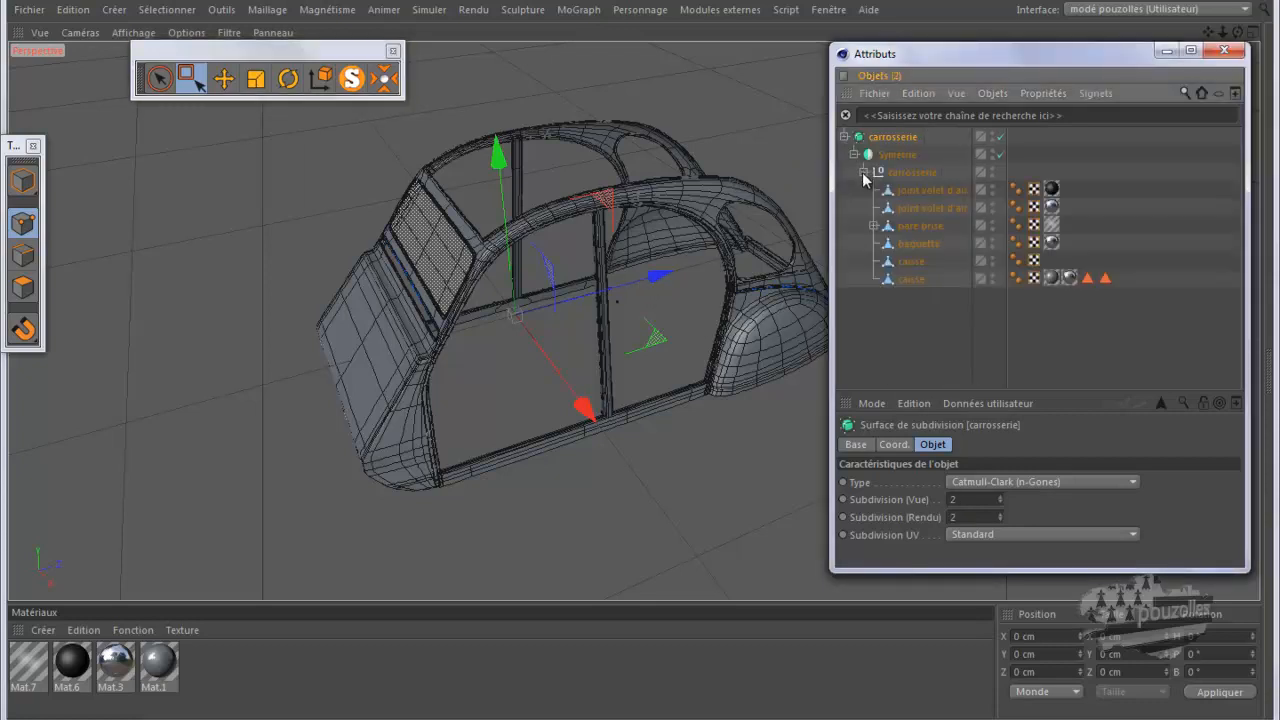
{"action": "left_click", "coordinate": [913, 192]}
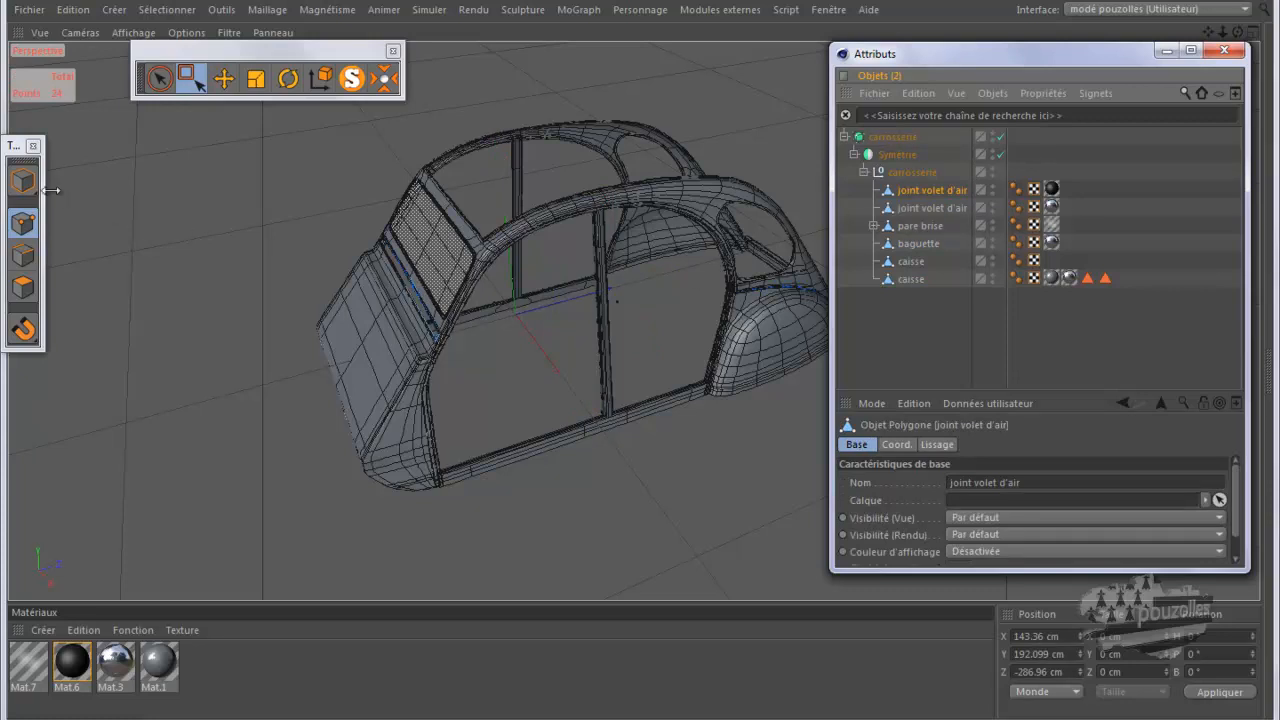
{"action": "left_click", "coordinate": [22, 180]}
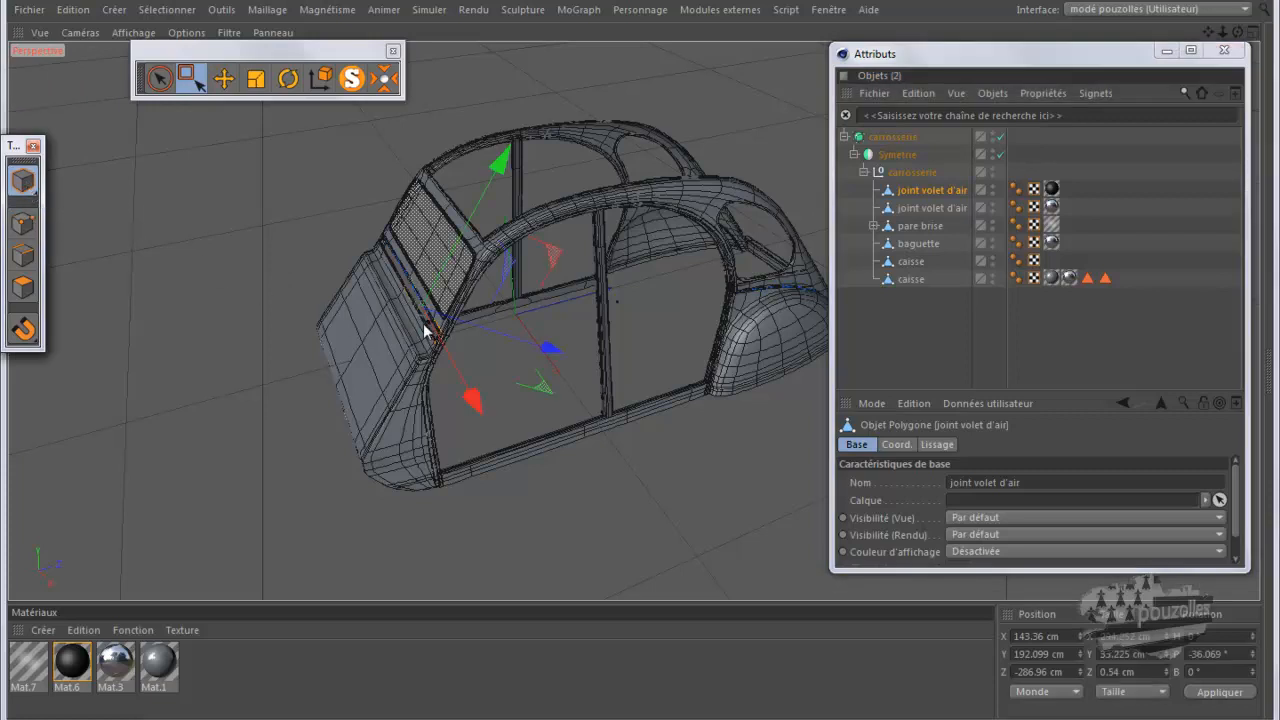
{"action": "scroll", "coordinate": [420, 330], "scroll_direction": "up", "scroll_amount": 5}
{"action": "scroll", "coordinate": [460, 342], "scroll_direction": "up", "scroll_amount": 5}
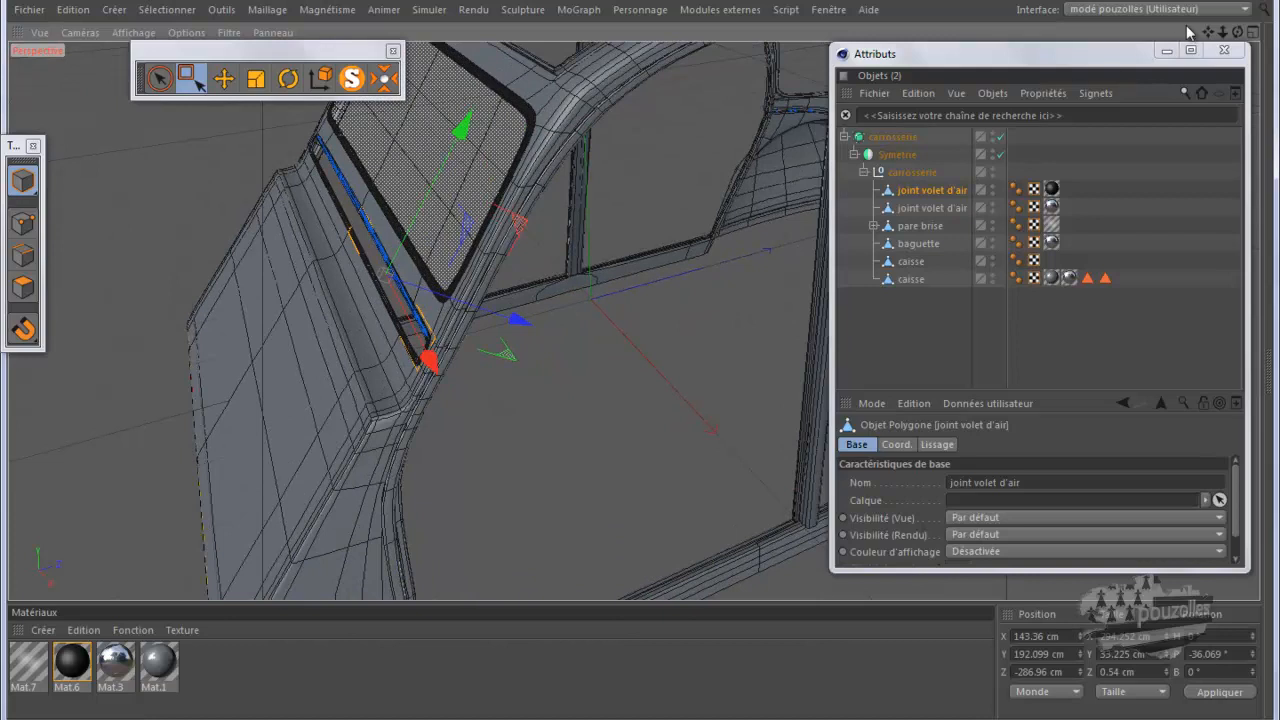
{"action": "left_click_drag", "start_coordinate": [1238, 32], "coordinate": [639, 363]}
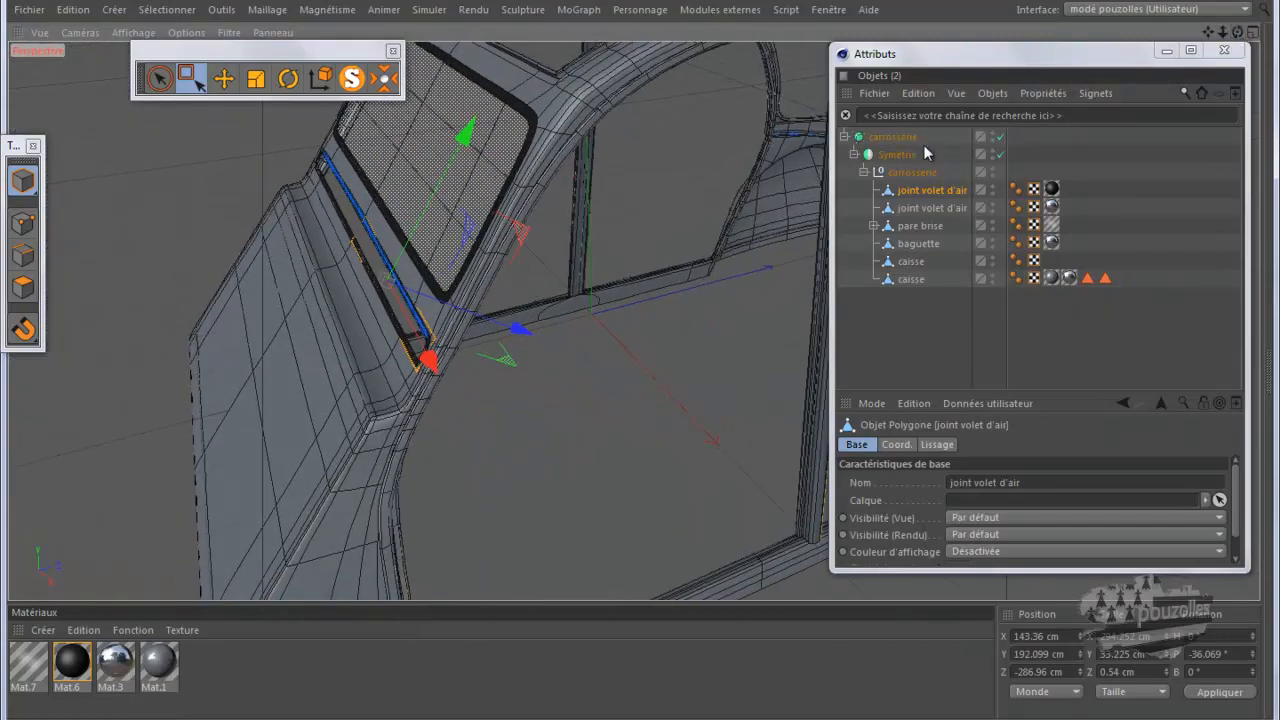
Restore the whole car, select the complete carrosserie hierarchy with its tags, and isolate it again with MagicSolo
{"action": "left_click", "coordinate": [350, 80]}
{"action": "left_click_drag", "start_coordinate": [905, 262], "coordinate": [878, 285]}
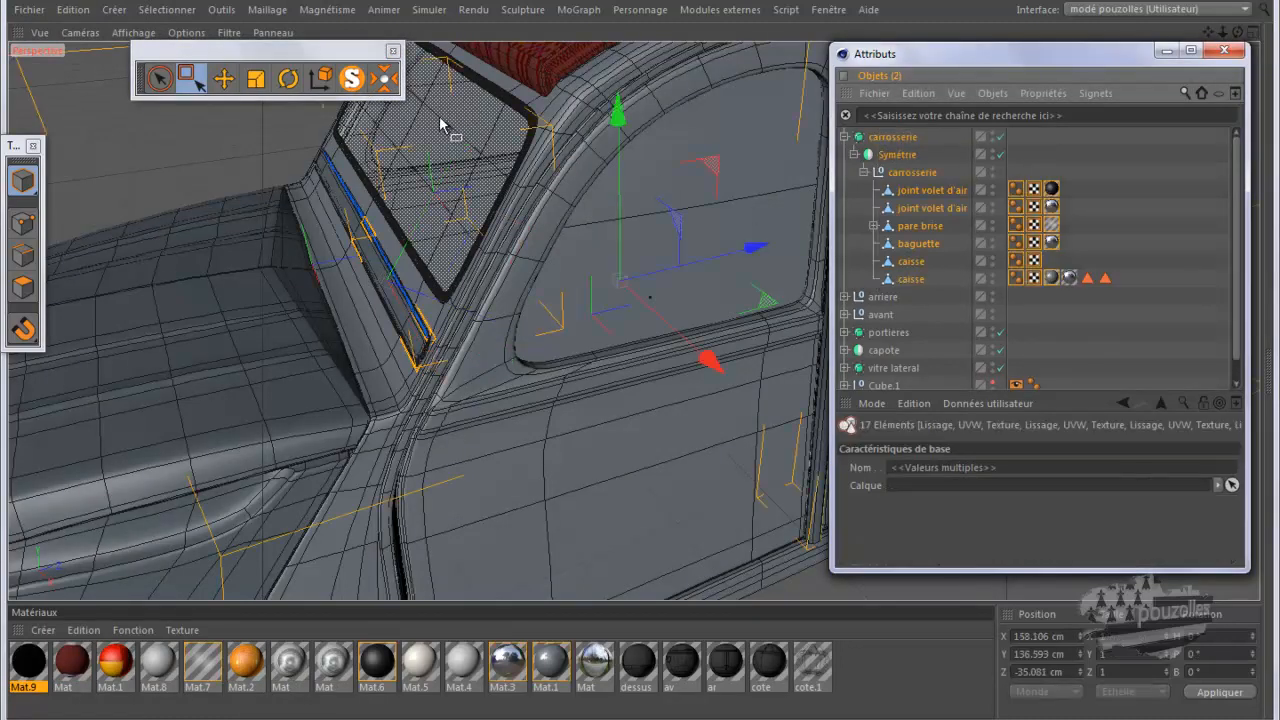
{"action": "left_click", "coordinate": [351, 80]}
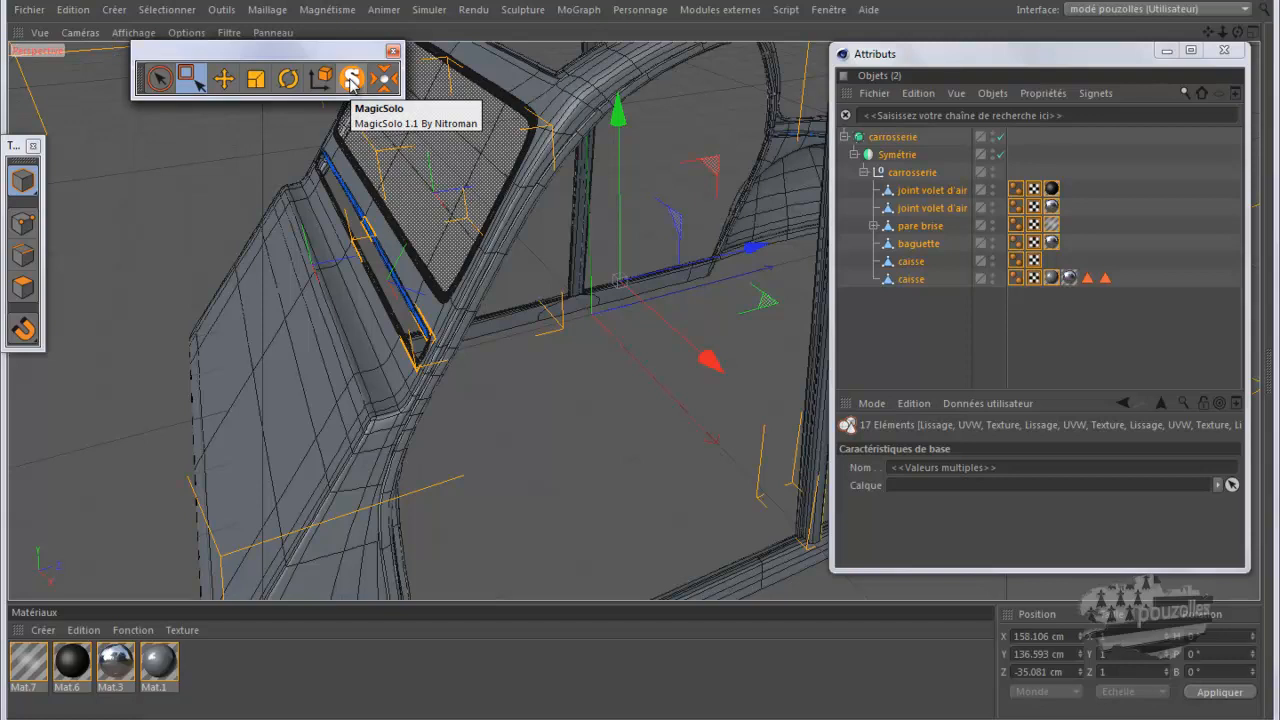
Inspect the carrosserie null's first parts one by one: both joint volet d'air objects, pare brise and its child joint pare brise
{"action": "left_click", "coordinate": [906, 173]}
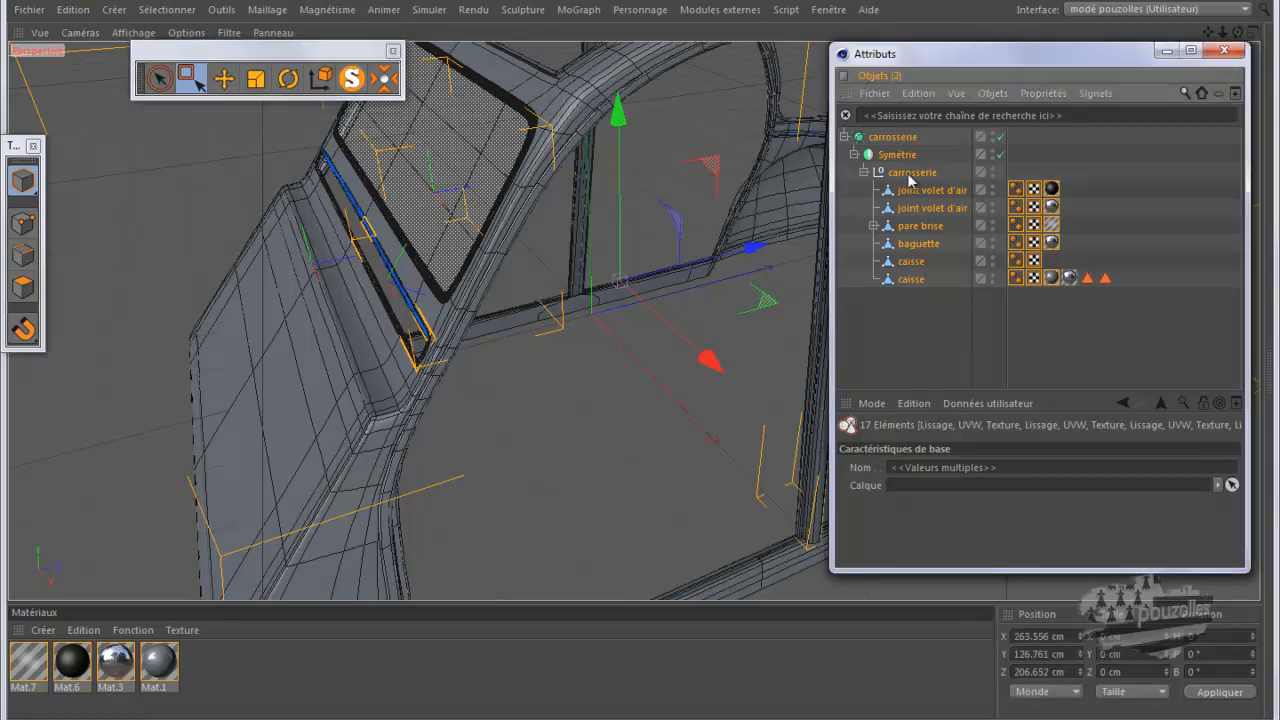
{"action": "left_click", "coordinate": [918, 192]}
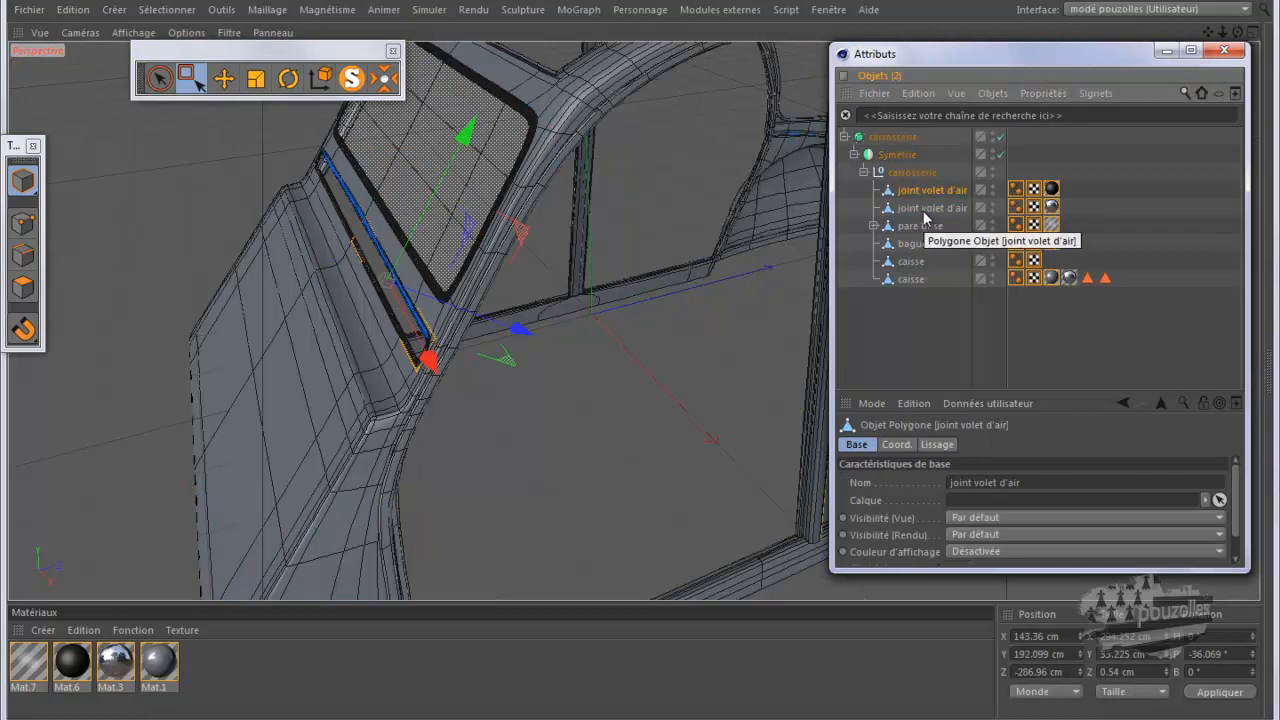
{"action": "left_click", "coordinate": [925, 208]}
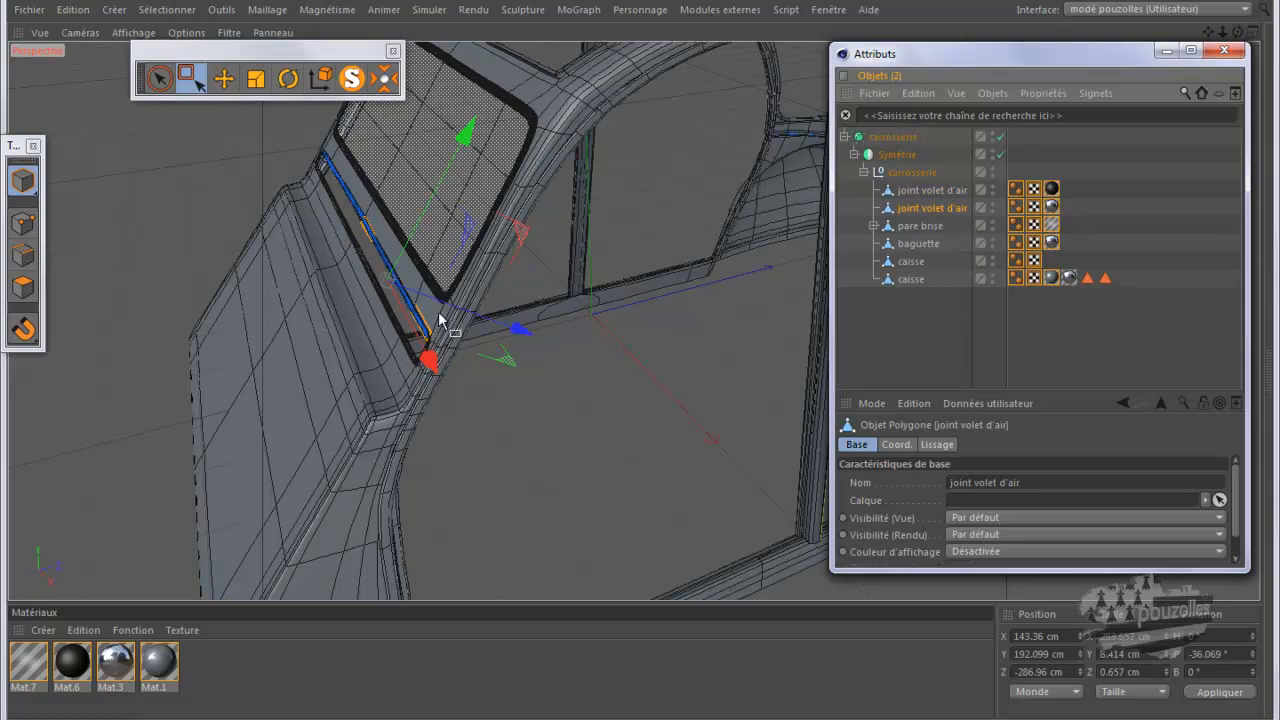
{"action": "left_click", "coordinate": [922, 227]}
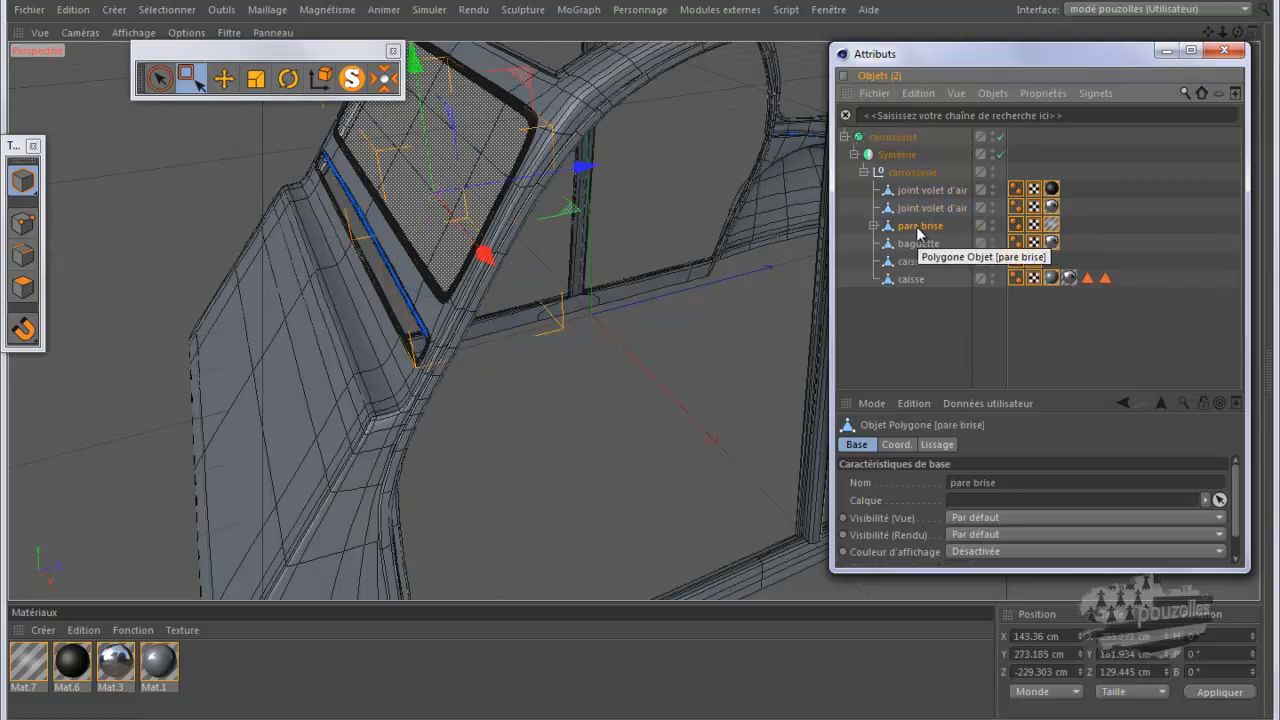
{"action": "left_click", "coordinate": [873, 229]}
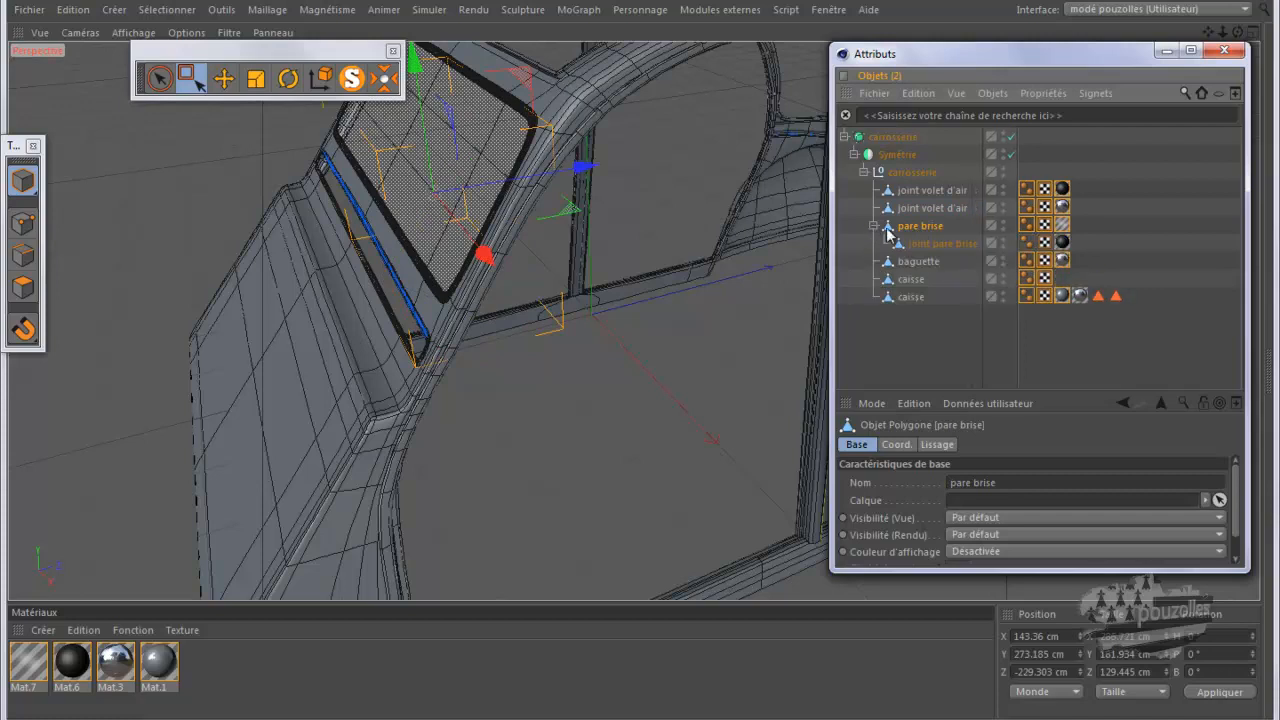
{"action": "left_click", "coordinate": [933, 249]}
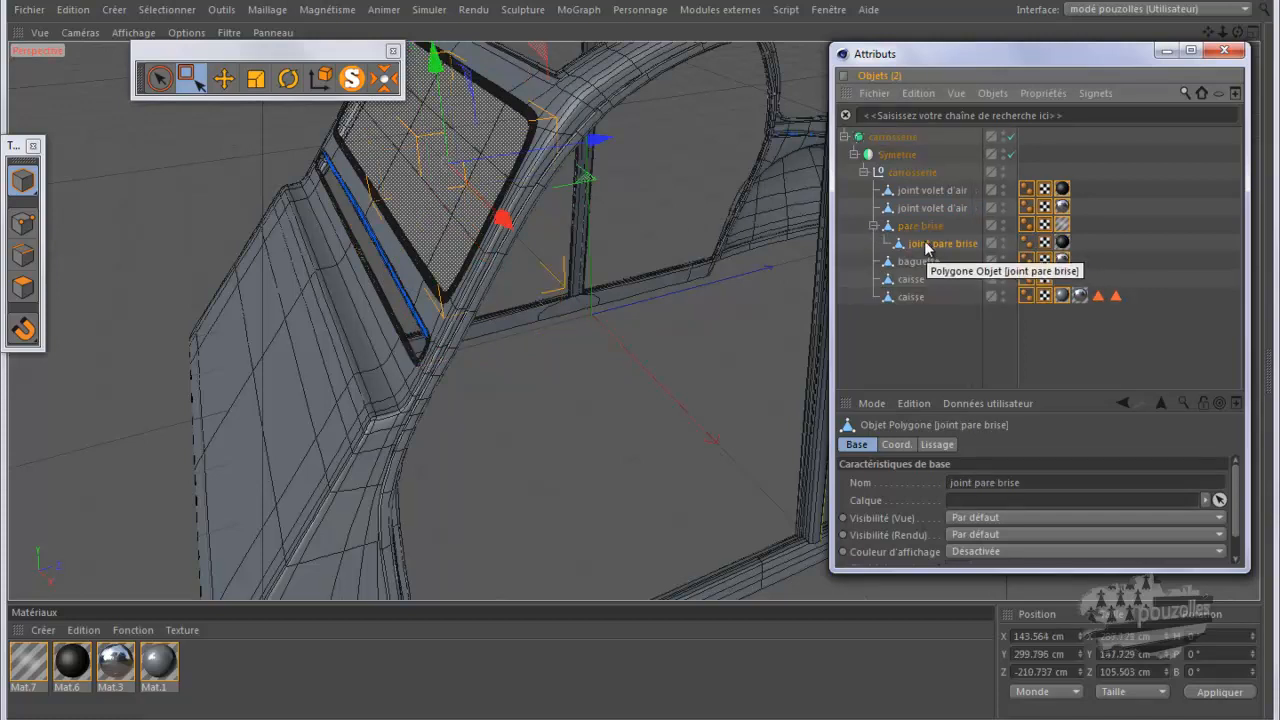
Collapse pare brise, inspect baguette and both caisse objects in turn, and show the last caisse's mesh in Points mode
{"action": "left_click", "coordinate": [875, 228]}
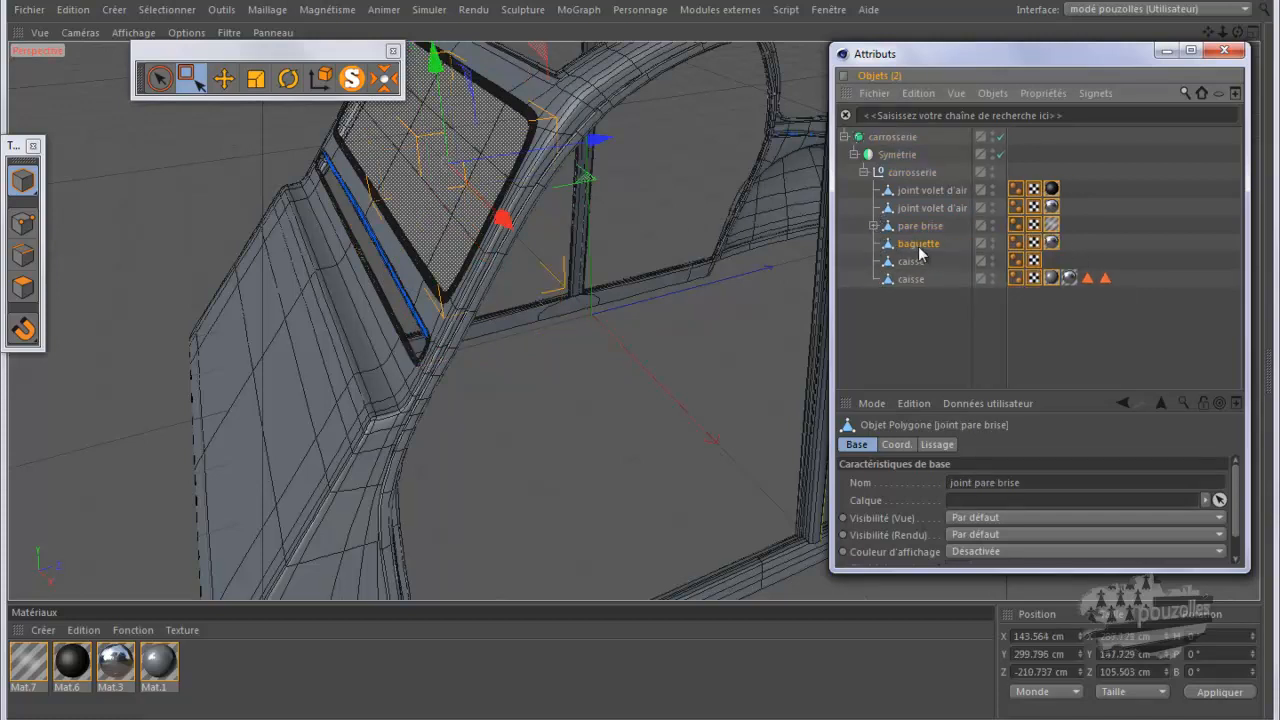
{"action": "left_click", "coordinate": [920, 249]}
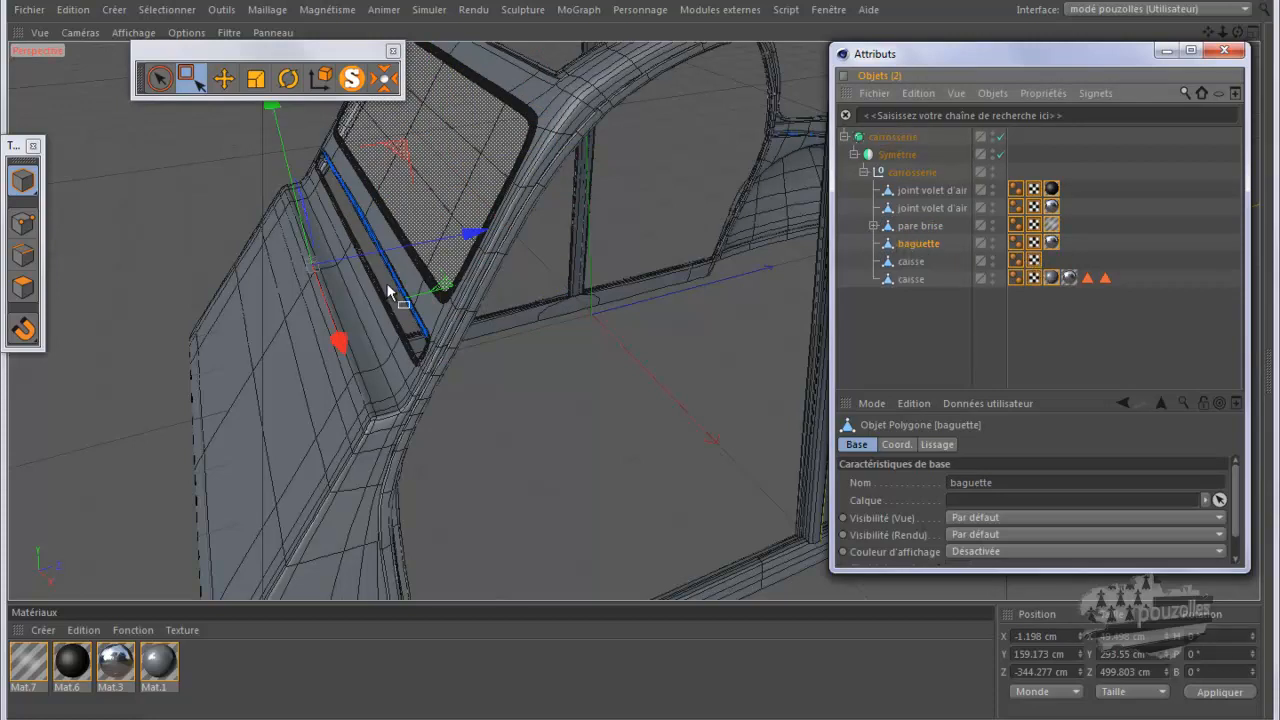
{"action": "left_click", "coordinate": [906, 264]}
{"action": "scroll", "coordinate": [520, 309], "scroll_direction": "down", "scroll_amount": 4}
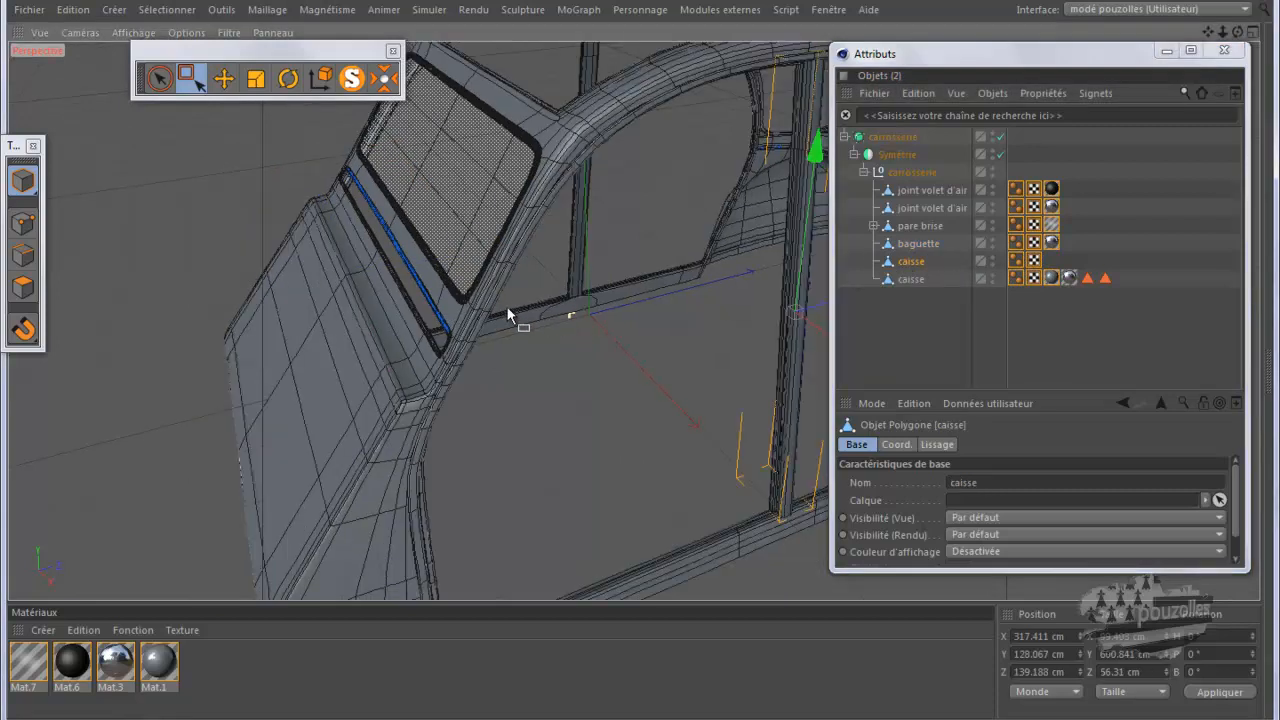
{"action": "left_click", "coordinate": [910, 279]}
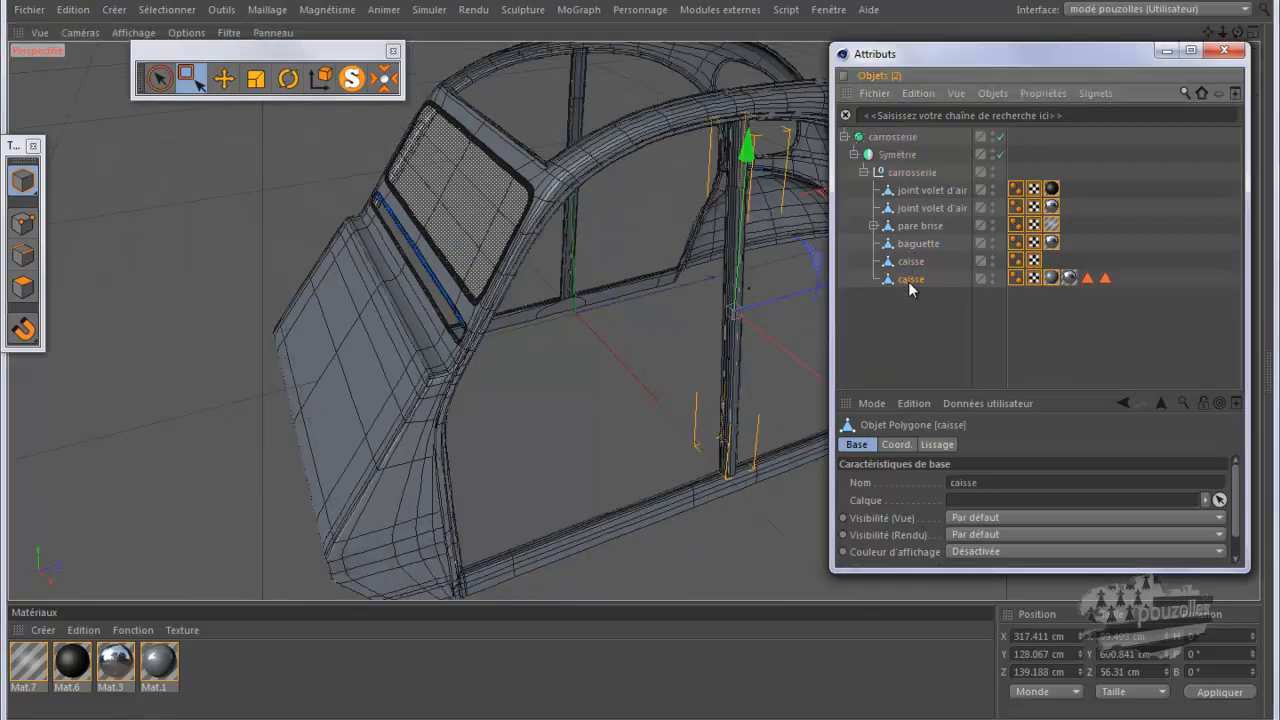
{"action": "left_click", "coordinate": [24, 223]}
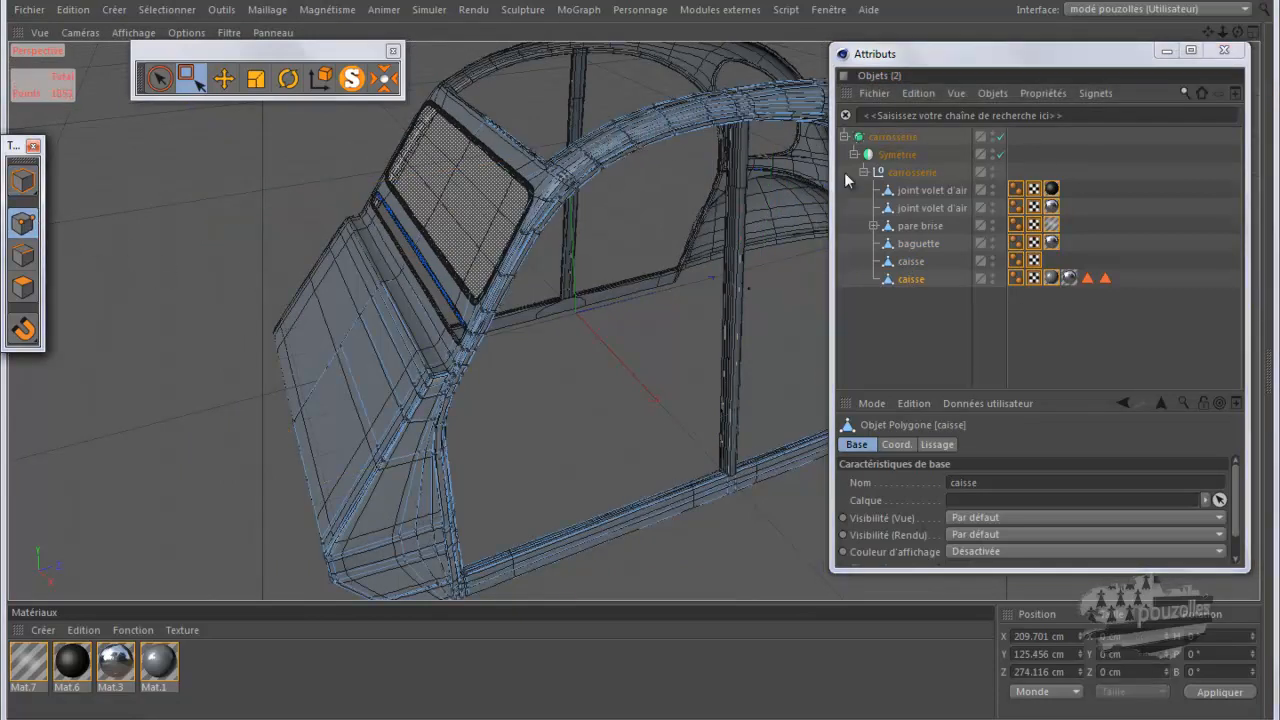
End the isolation of the carrosserie and expand the arriere hierarchy down to the contents of its Neutre null
{"action": "left_click", "coordinate": [845, 137]}
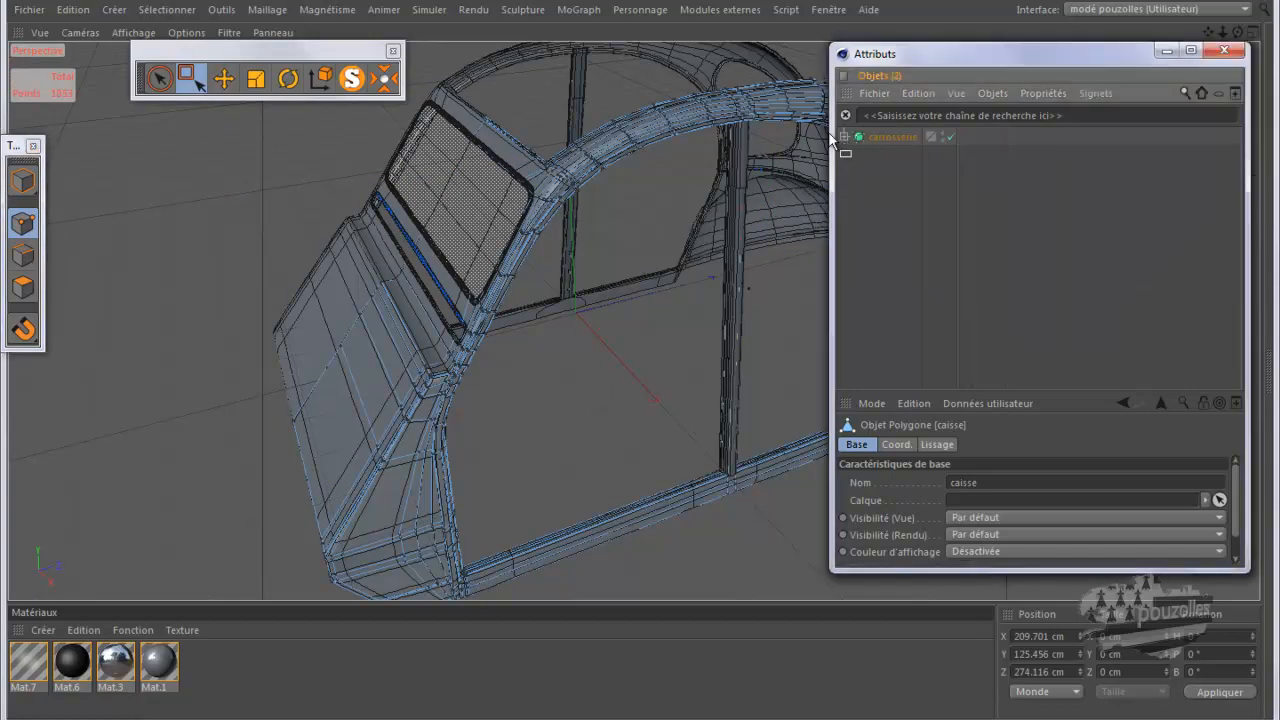
{"action": "left_click", "coordinate": [359, 82]}
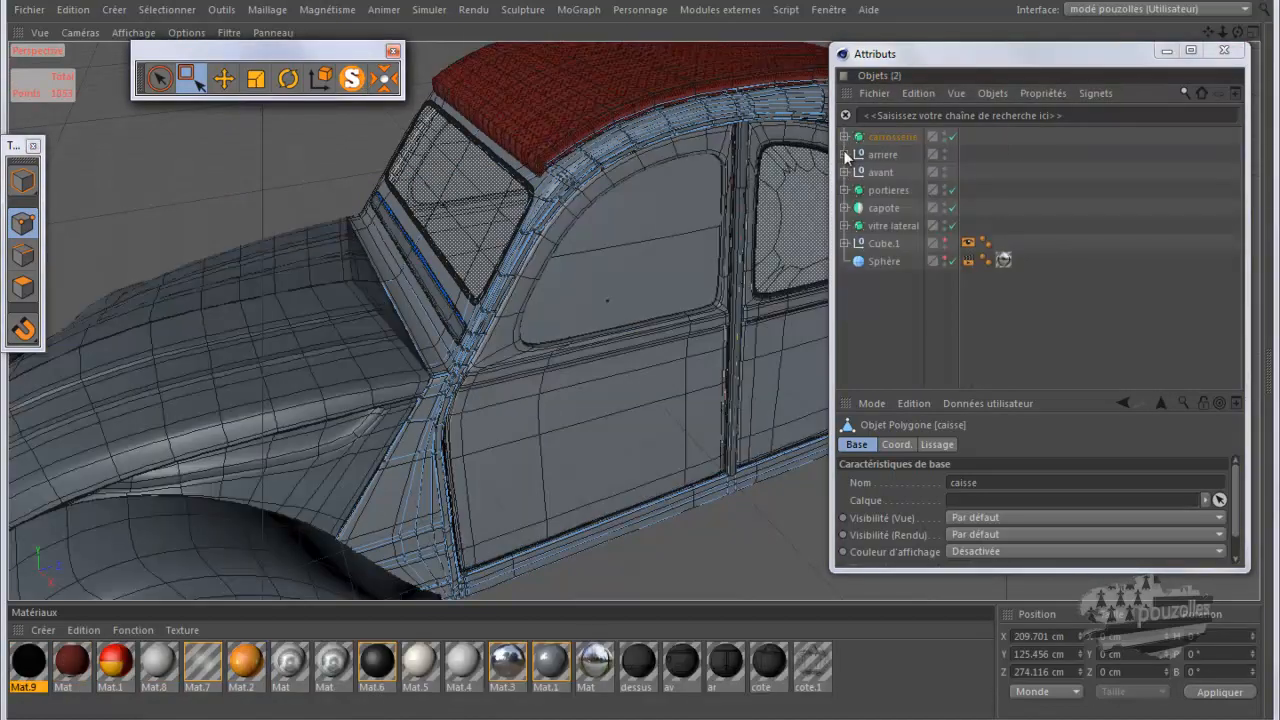
{"action": "left_click", "coordinate": [845, 137]}
{"action": "left_click", "coordinate": [886, 157]}
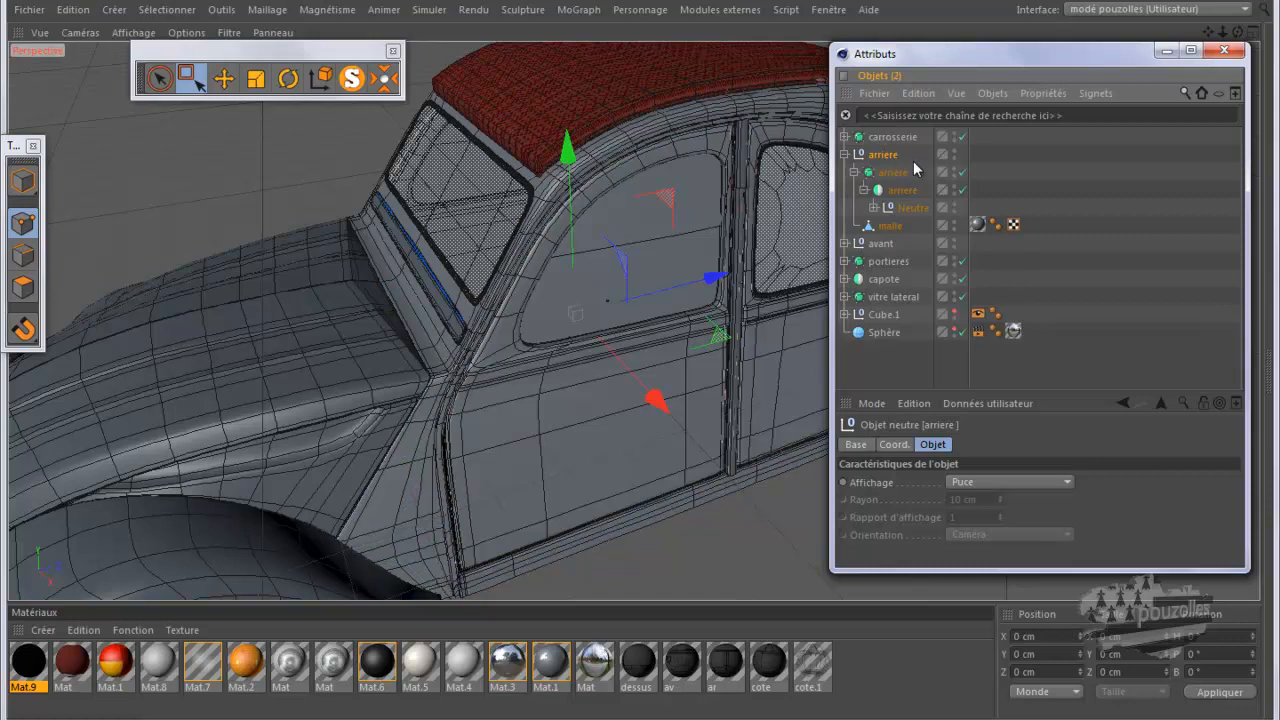
{"action": "left_click", "coordinate": [874, 207]}
Inspect the rear parts pare choc ar, vis pare choc ar, feu ar d and malle one by one
{"action": "left_click", "coordinate": [937, 226]}
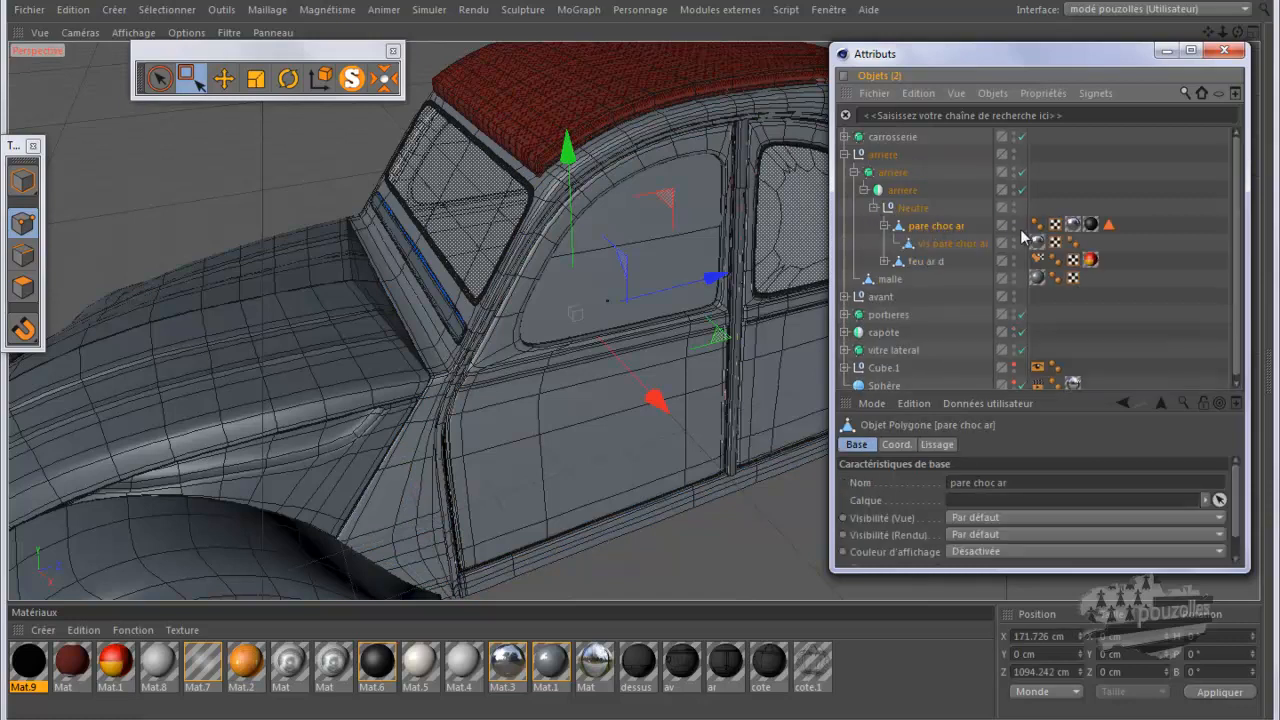
{"action": "left_click", "coordinate": [940, 245]}
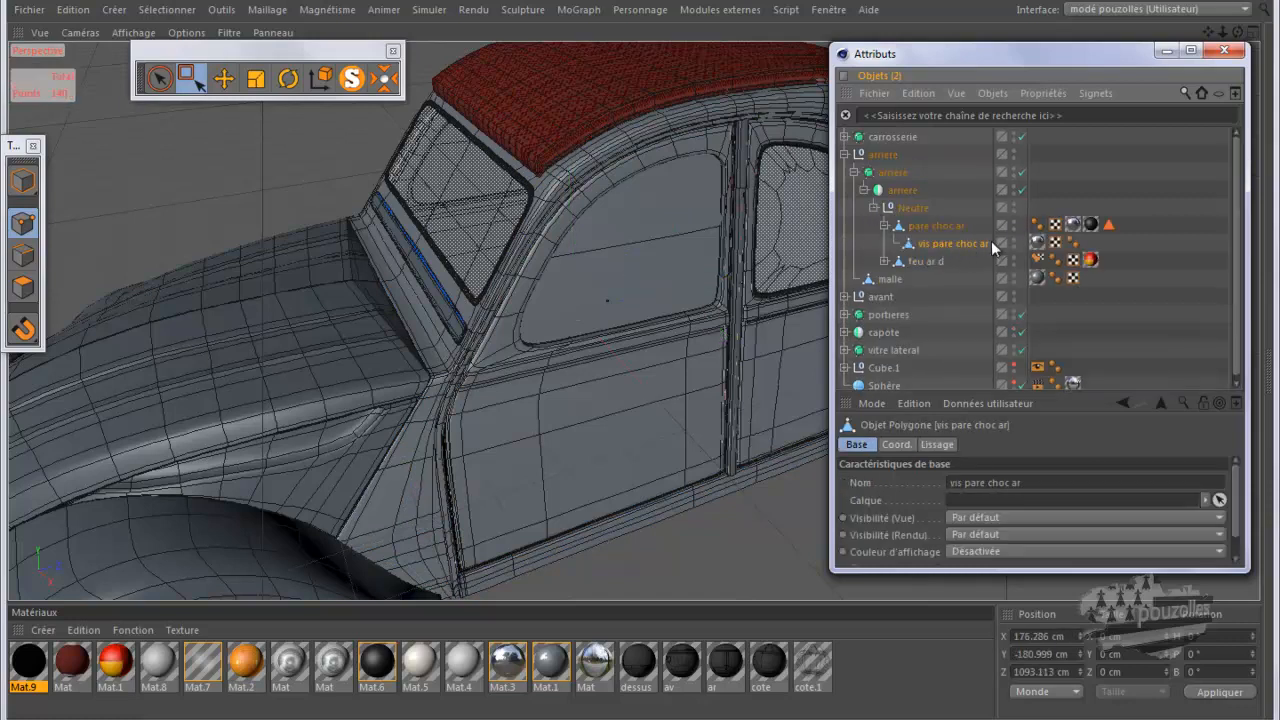
{"action": "left_click", "coordinate": [918, 262]}
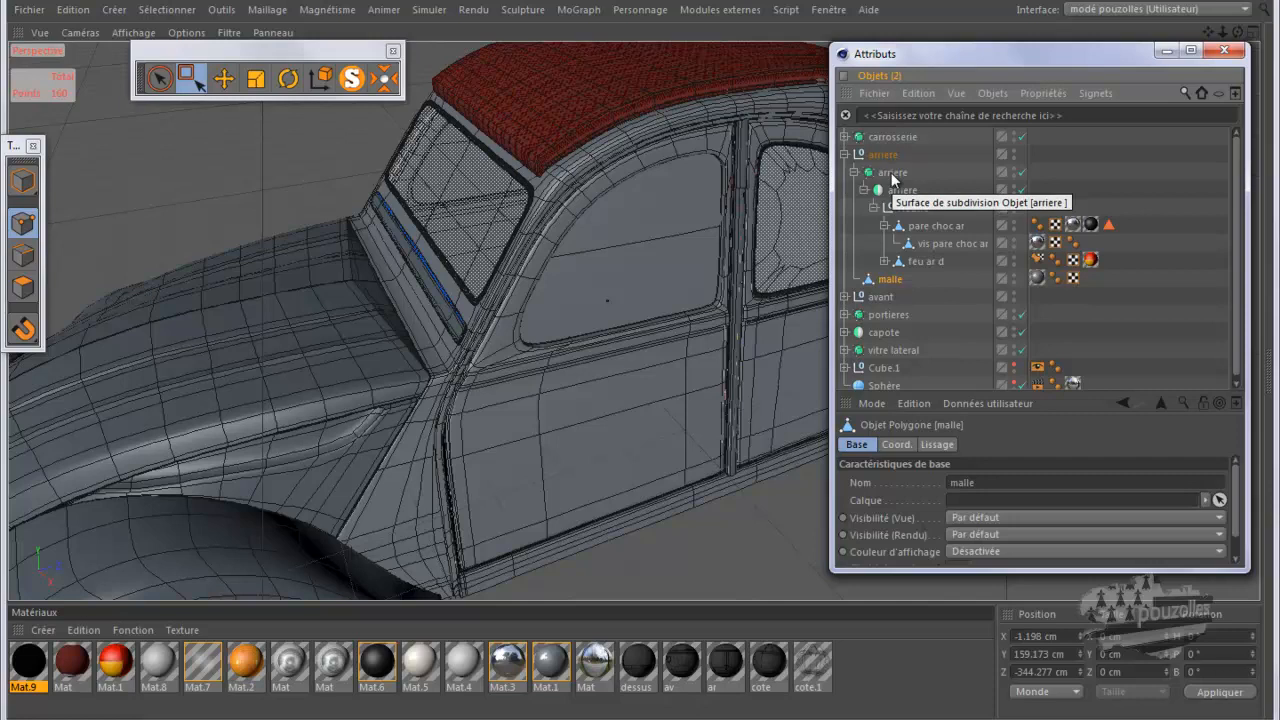
Isolate the arriere subdivision hierarchy together with malle, seen from the rear of the car, and render the view
{"action": "left_click_drag", "start_coordinate": [346, 361], "coordinate": [858, 288], "text": "alt"}
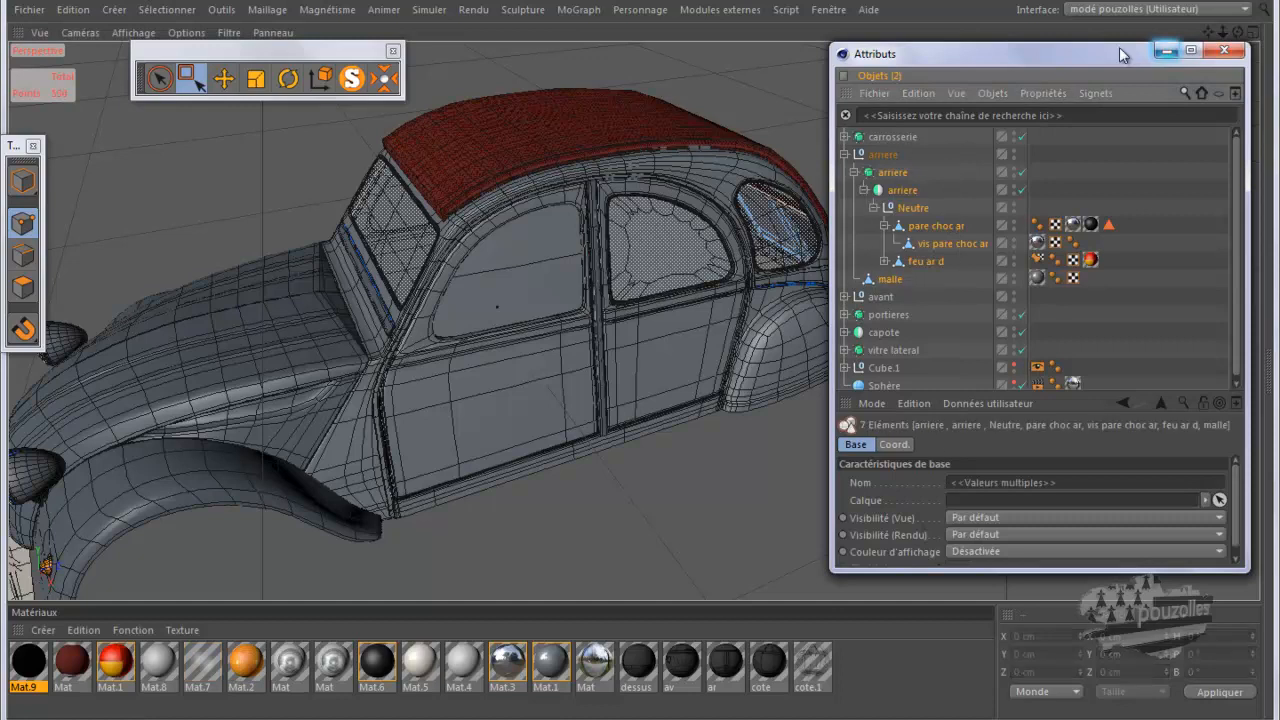
{"action": "left_click_drag", "start_coordinate": [607, 356], "coordinate": [660, 366], "text": "alt"}
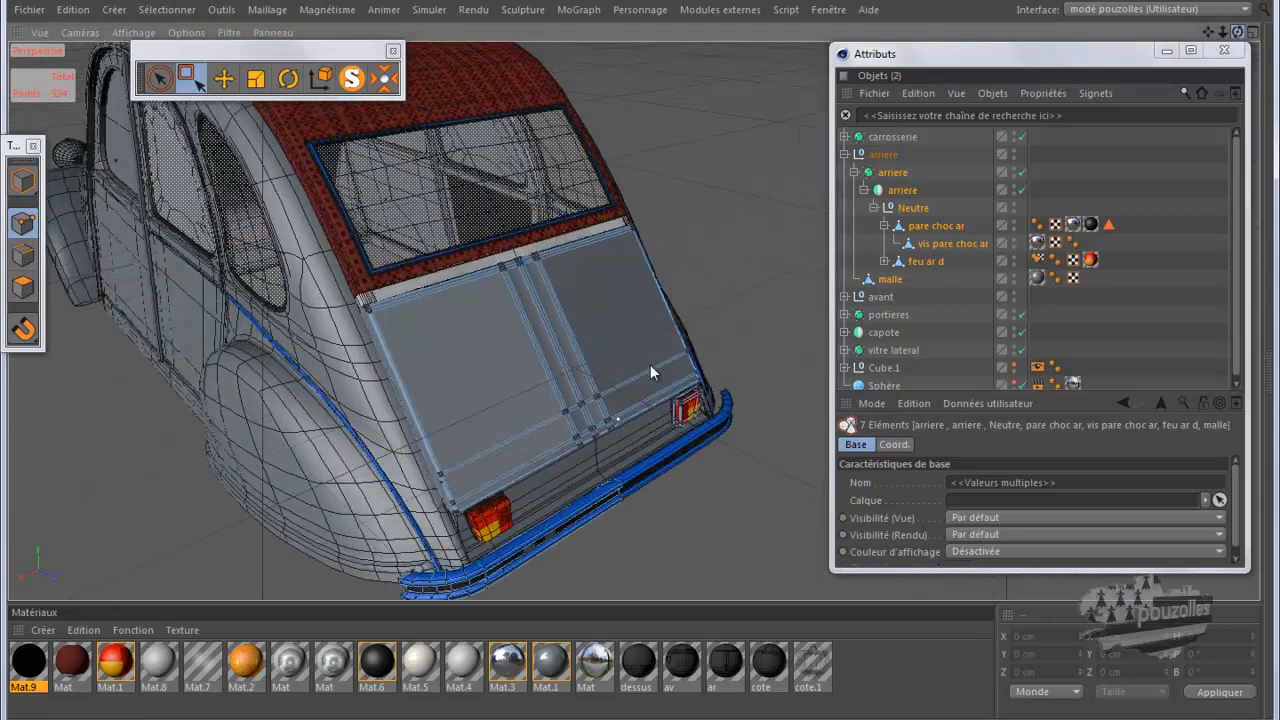
{"action": "left_click", "coordinate": [352, 80]}
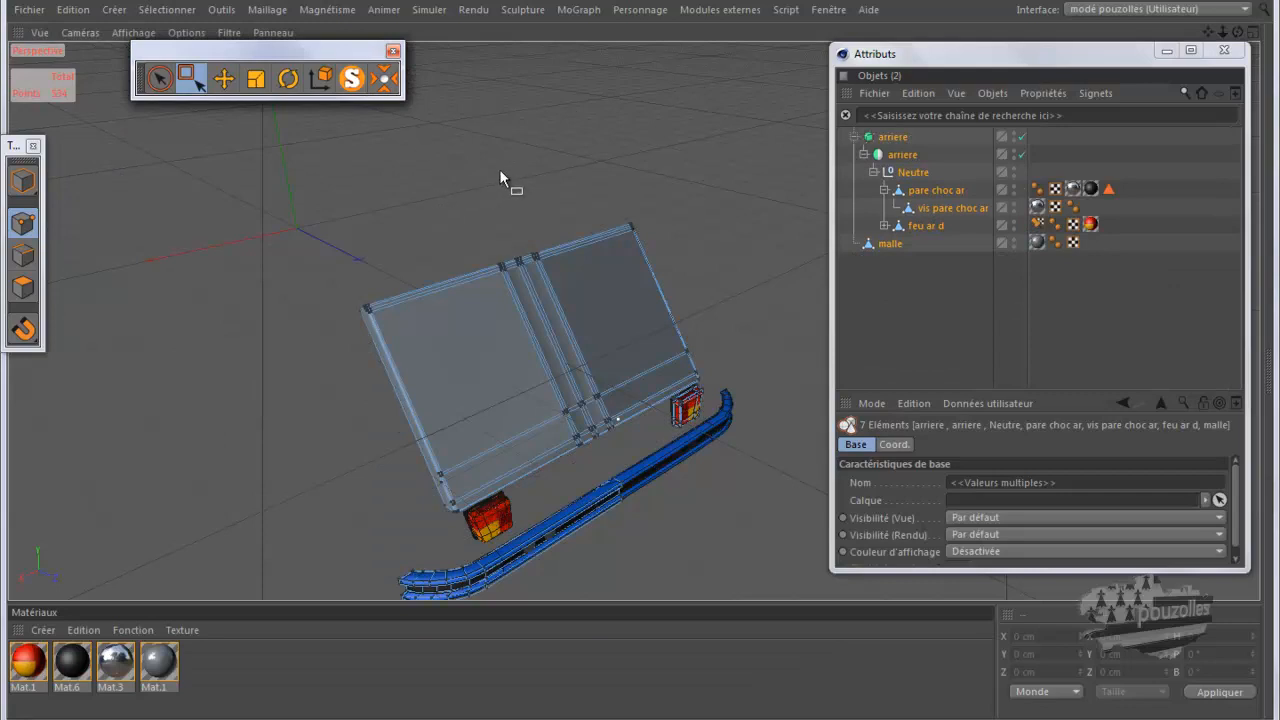
{"action": "key", "text": "ctrl+r"}
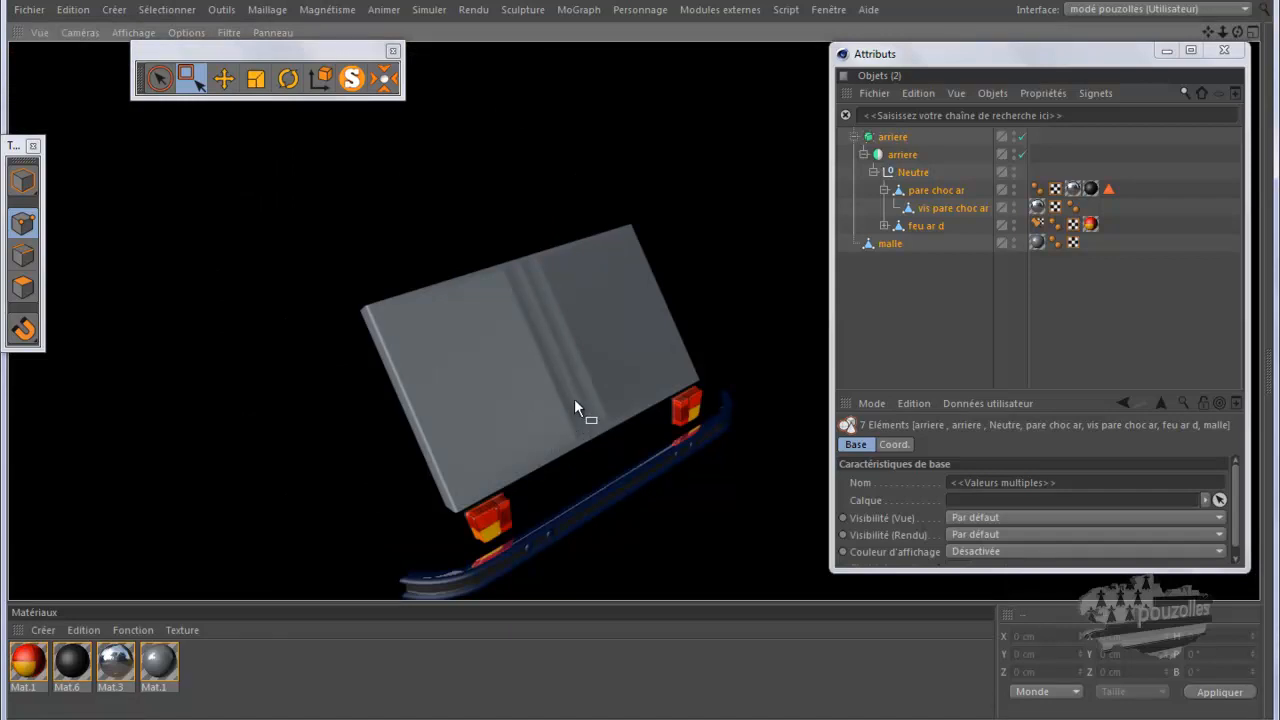
Select the arriere subdivision surface, malle, pare choc ar and feu ar d in turn, ending on the arriere subdivision surface
{"action": "left_click", "coordinate": [894, 140]}
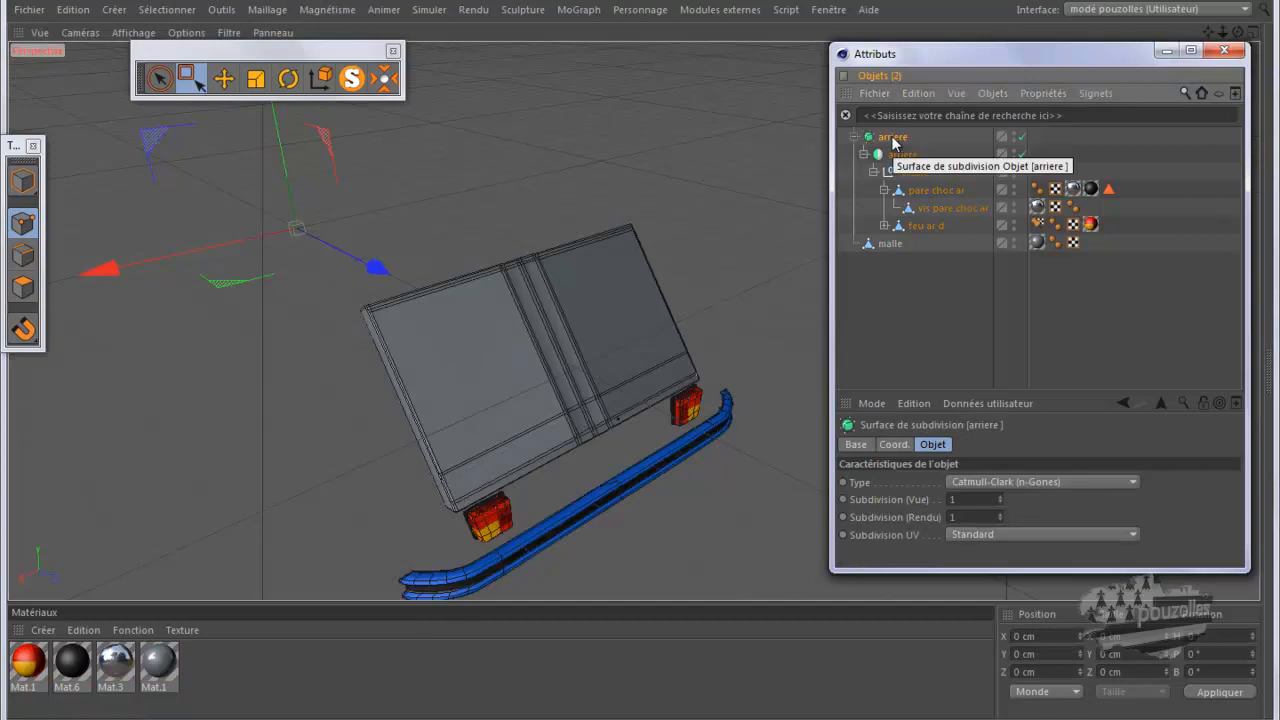
{"action": "left_click", "coordinate": [889, 245]}
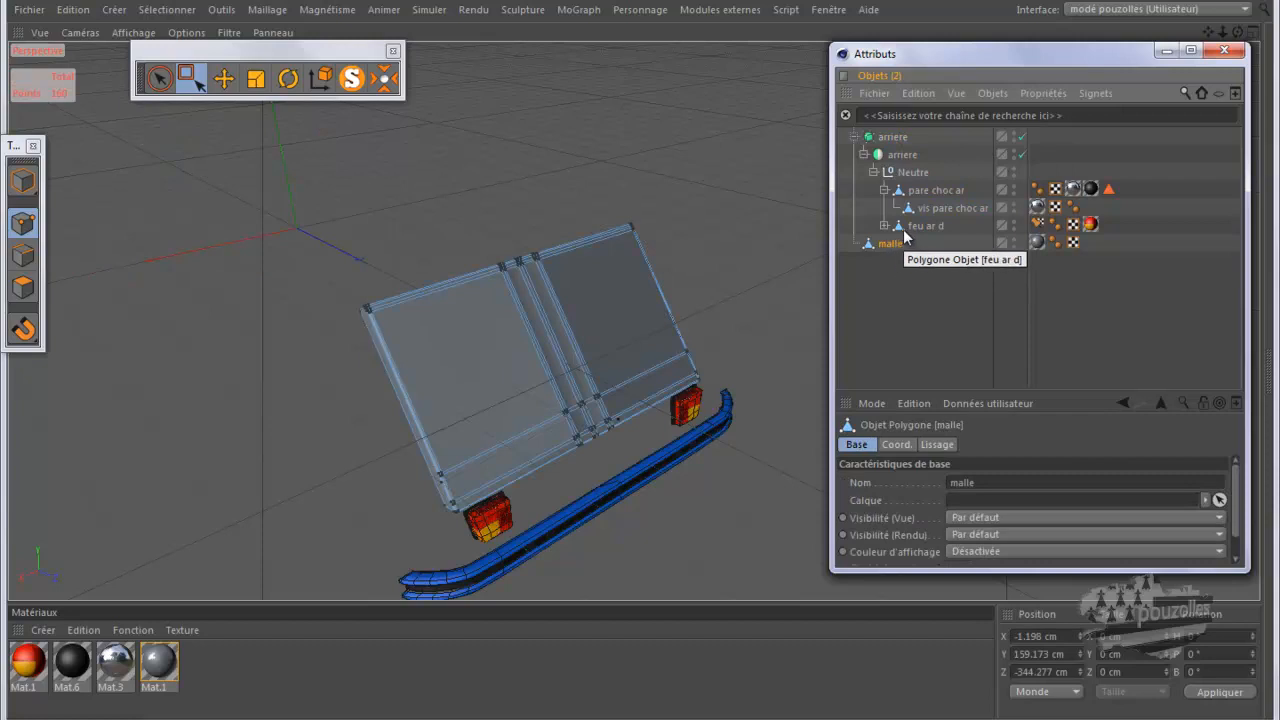
{"action": "left_click", "coordinate": [935, 191]}
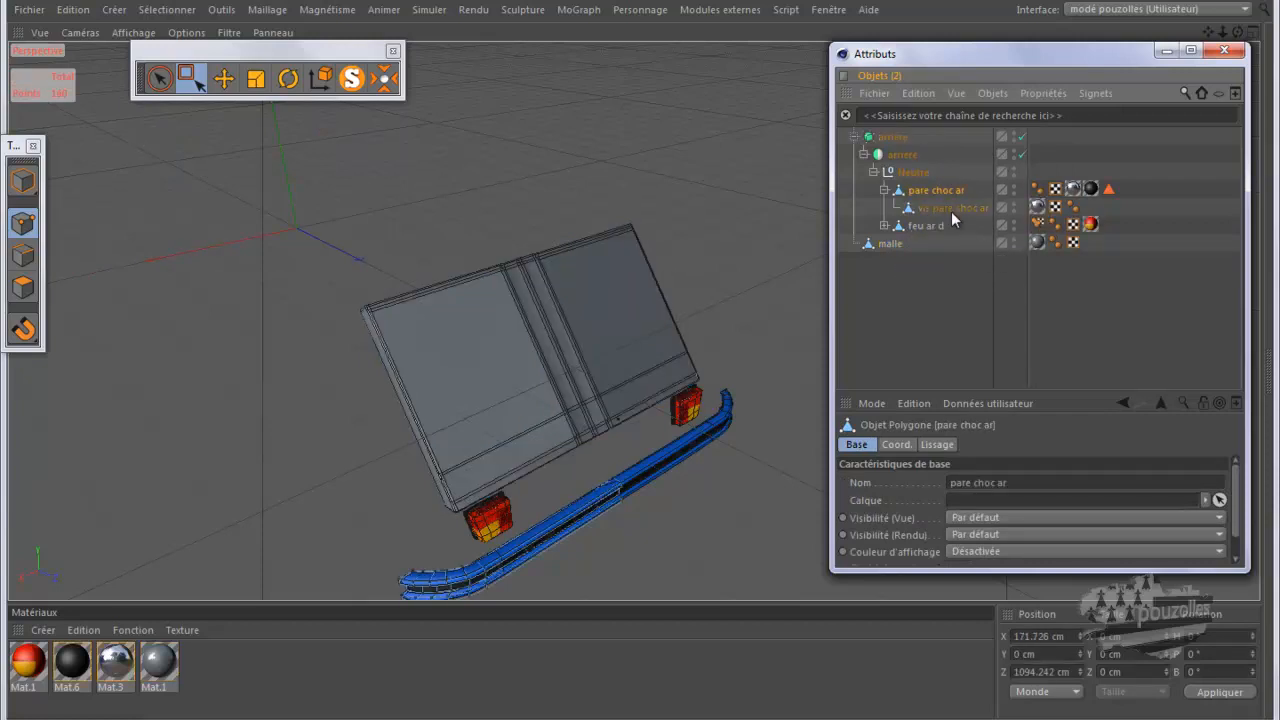
{"action": "left_click", "coordinate": [925, 226]}
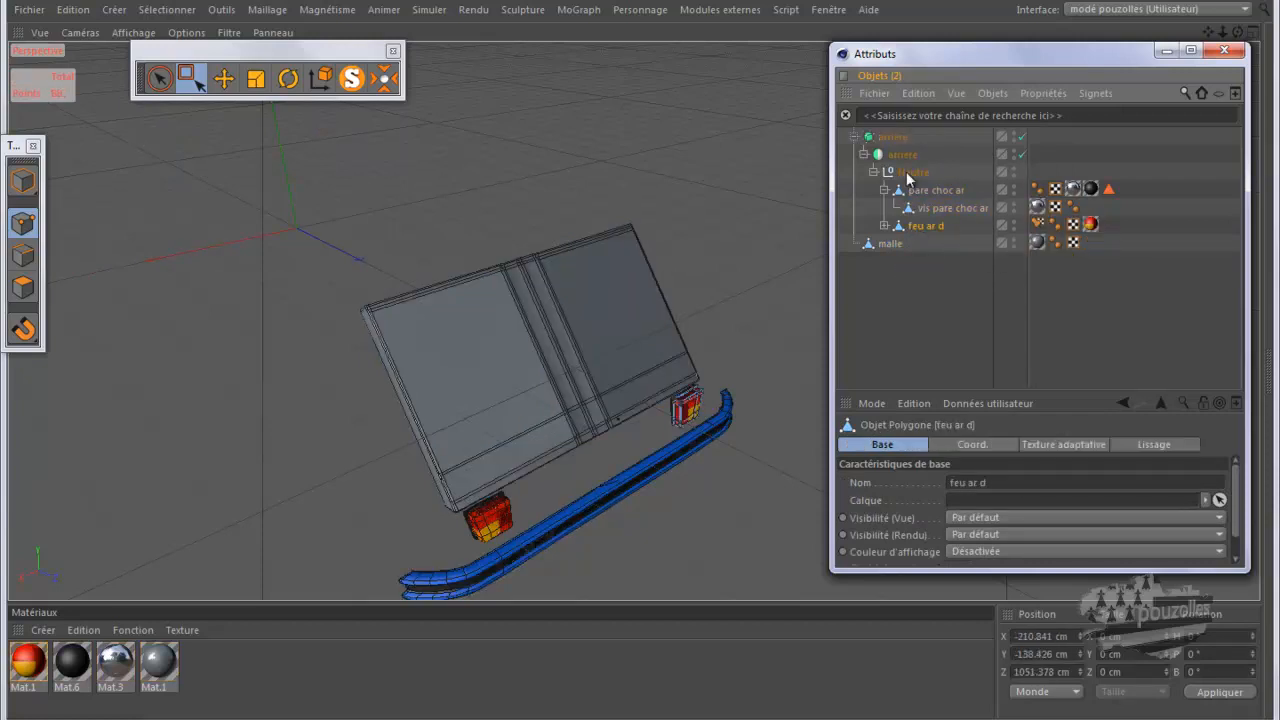
{"action": "left_click", "coordinate": [893, 139]}
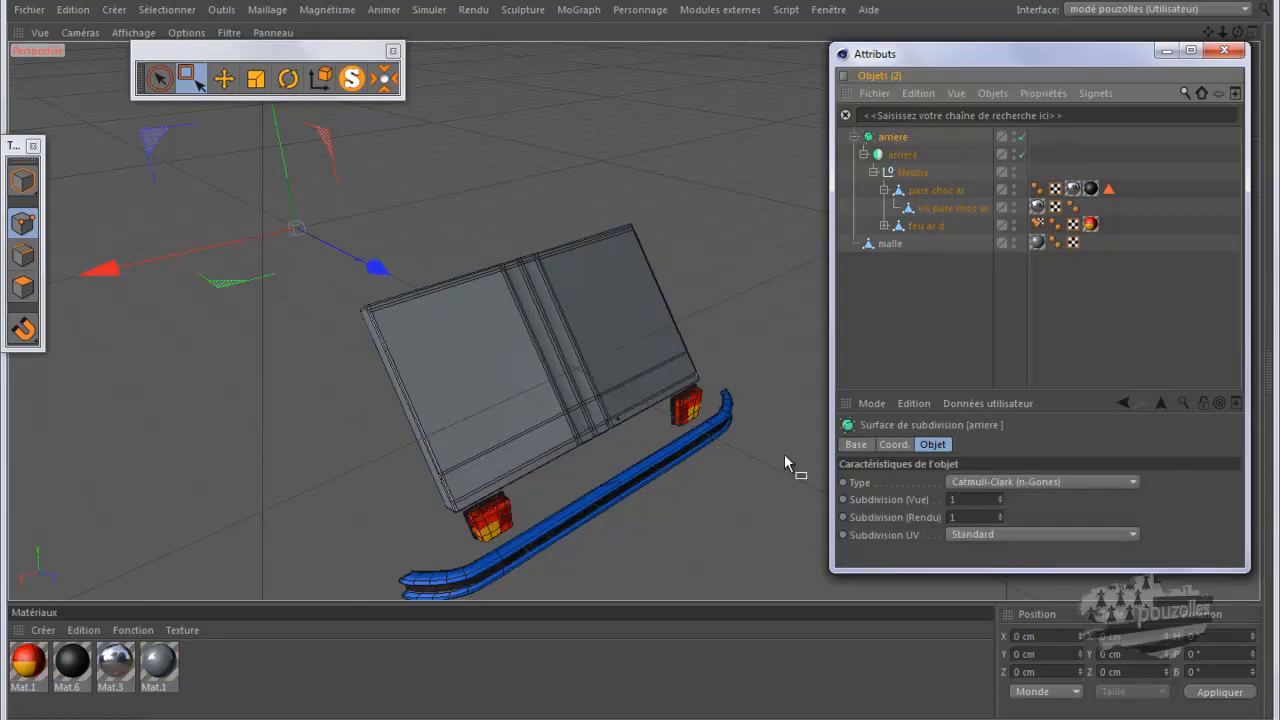
Render a close-up of the isolated rear bumper and tail lights
{"action": "scroll", "coordinate": [691, 500], "scroll_direction": "up", "scroll_amount": 5}
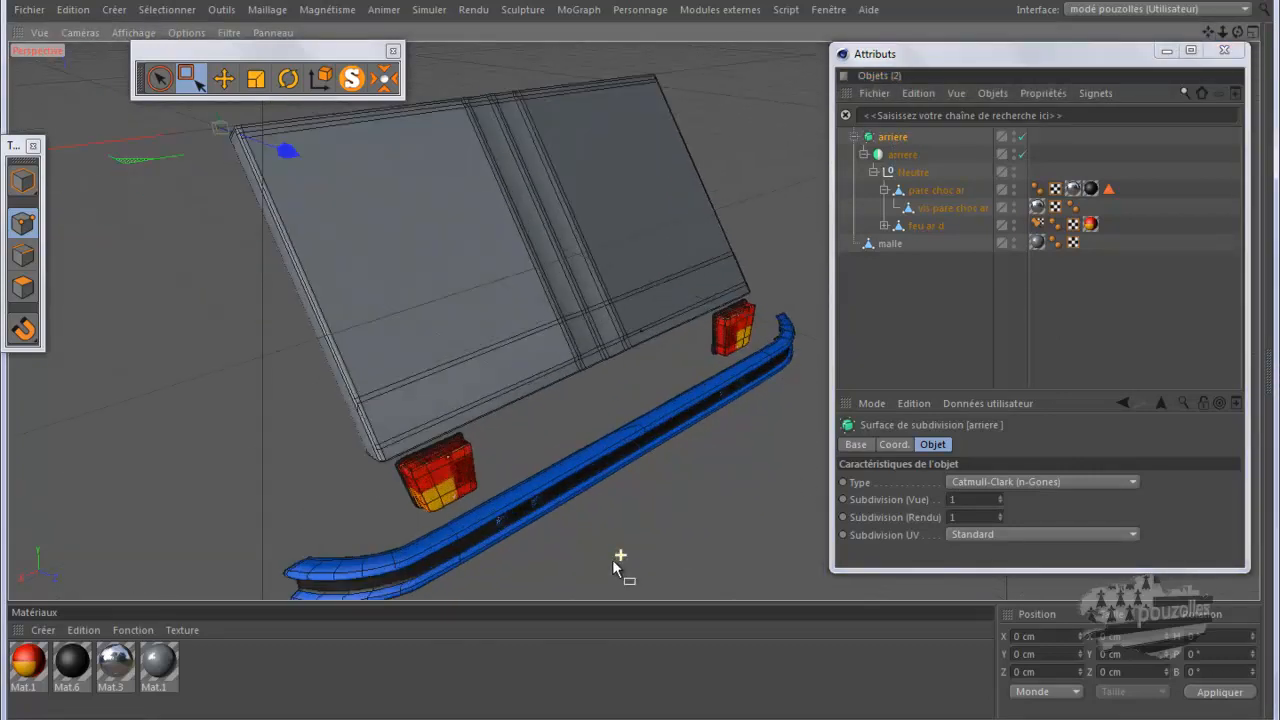
{"action": "scroll", "coordinate": [614, 551], "scroll_direction": "up", "scroll_amount": 4}
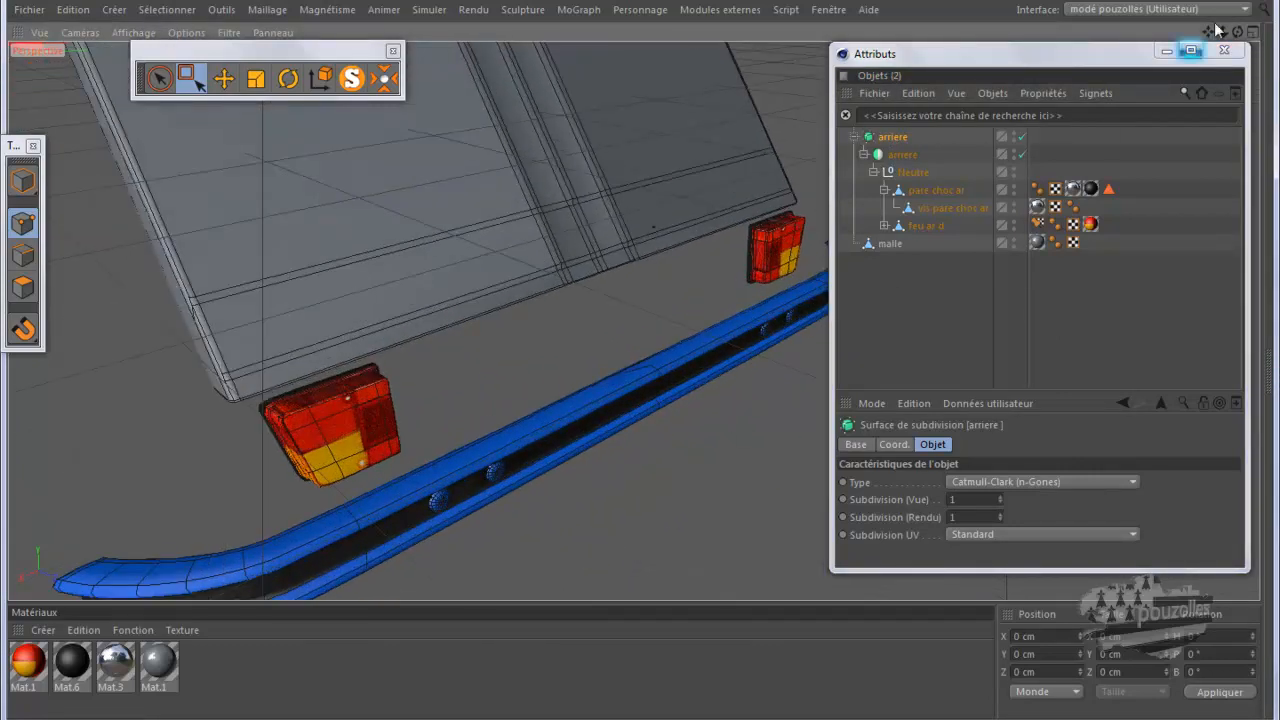
{"action": "left_click_drag", "start_coordinate": [1208, 34], "coordinate": [645, 352]}
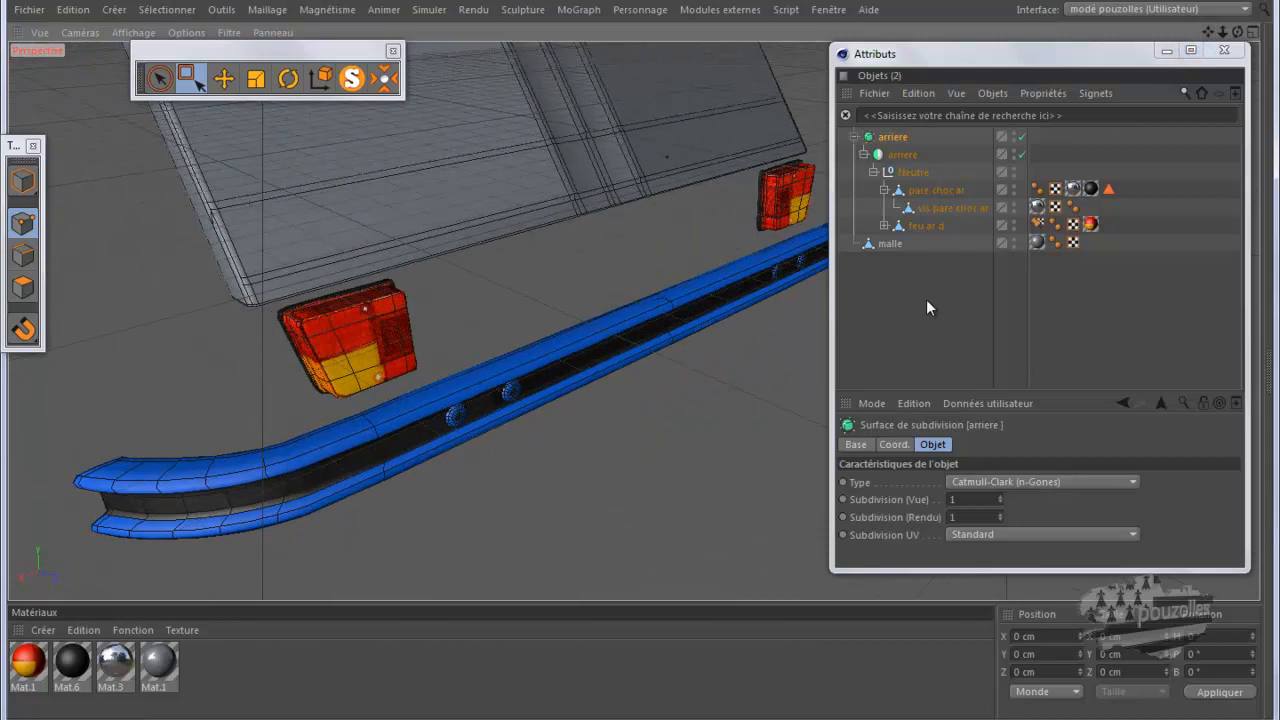
{"action": "key", "text": "ctrl+r"}
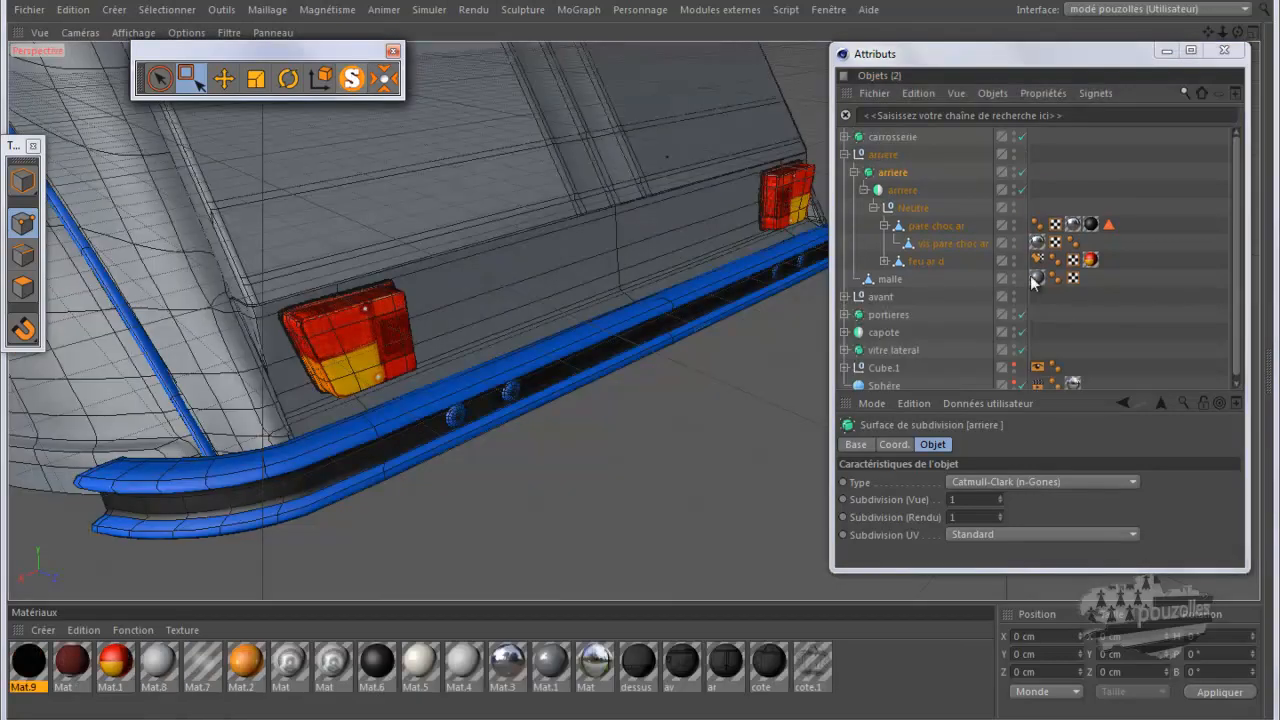
Render the arriere subdivision hierarchy isolated together with the Sphère object, and restore the whole car
{"action": "left_click", "coordinate": [888, 385], "text": "ctrl"}
{"action": "left_click_drag", "start_coordinate": [1072, 147], "coordinate": [914, 255]}
{"action": "left_click", "coordinate": [358, 81]}
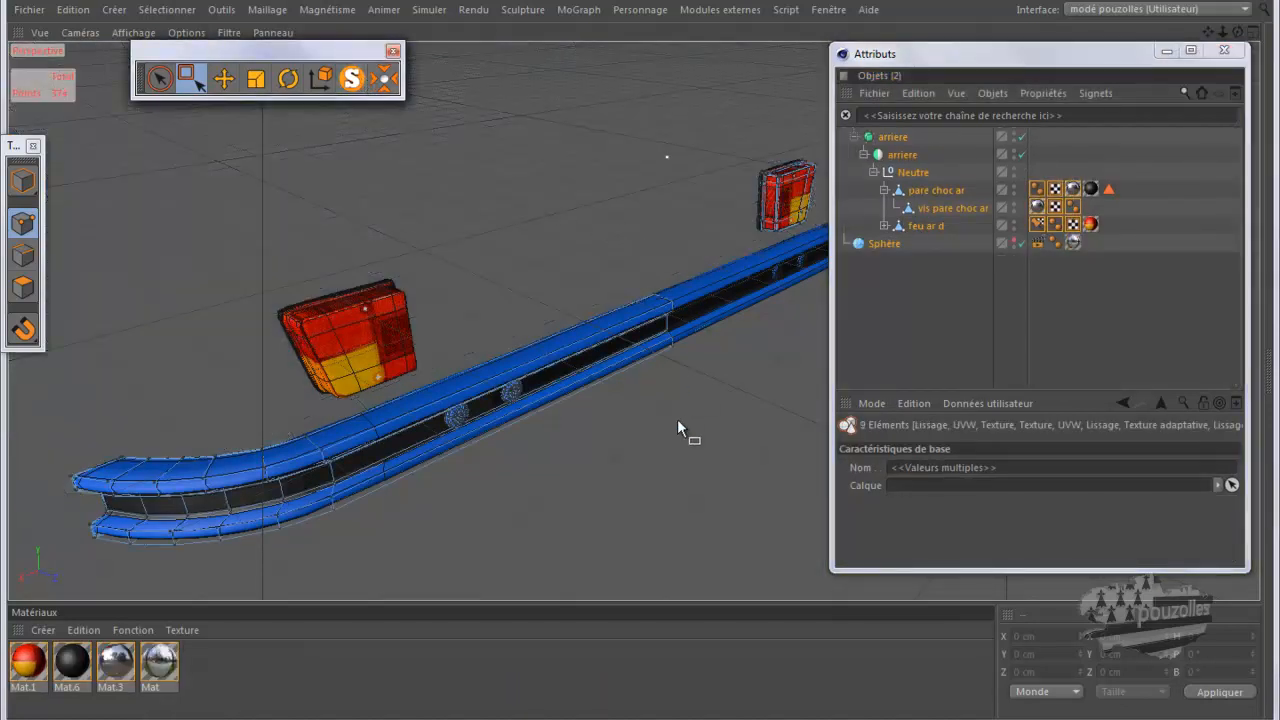
{"action": "key", "text": "ctrl+r"}
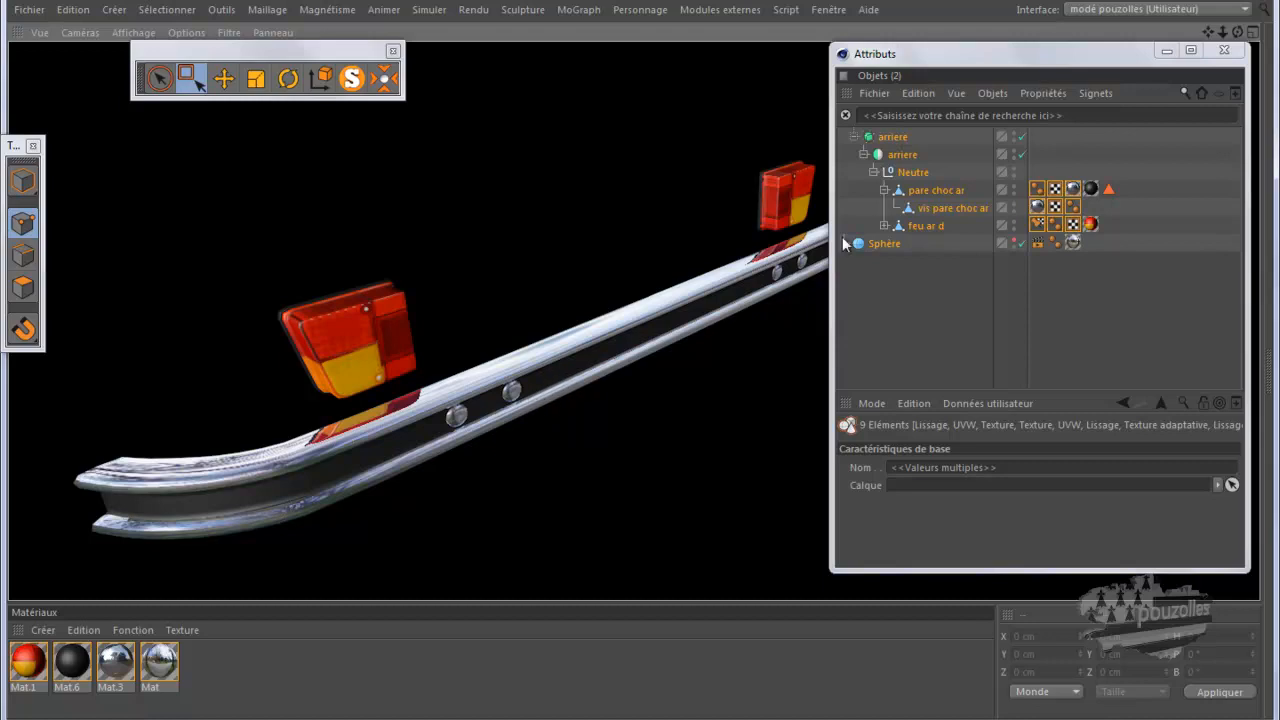
{"action": "left_click", "coordinate": [350, 80]}
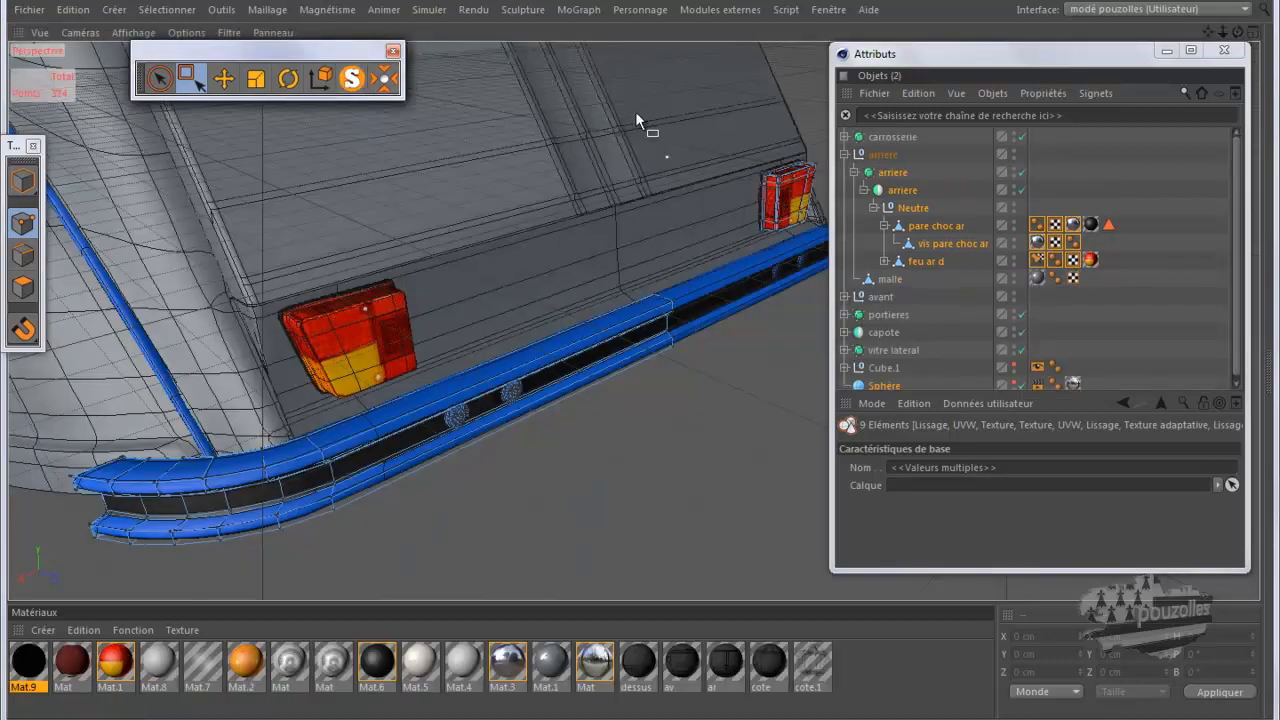
Collapse the arriere hierarchy, expand avant, and select its volet d'air object while viewing the car from the side
{"action": "left_click", "coordinate": [844, 155]}
{"action": "left_click", "coordinate": [844, 172]}
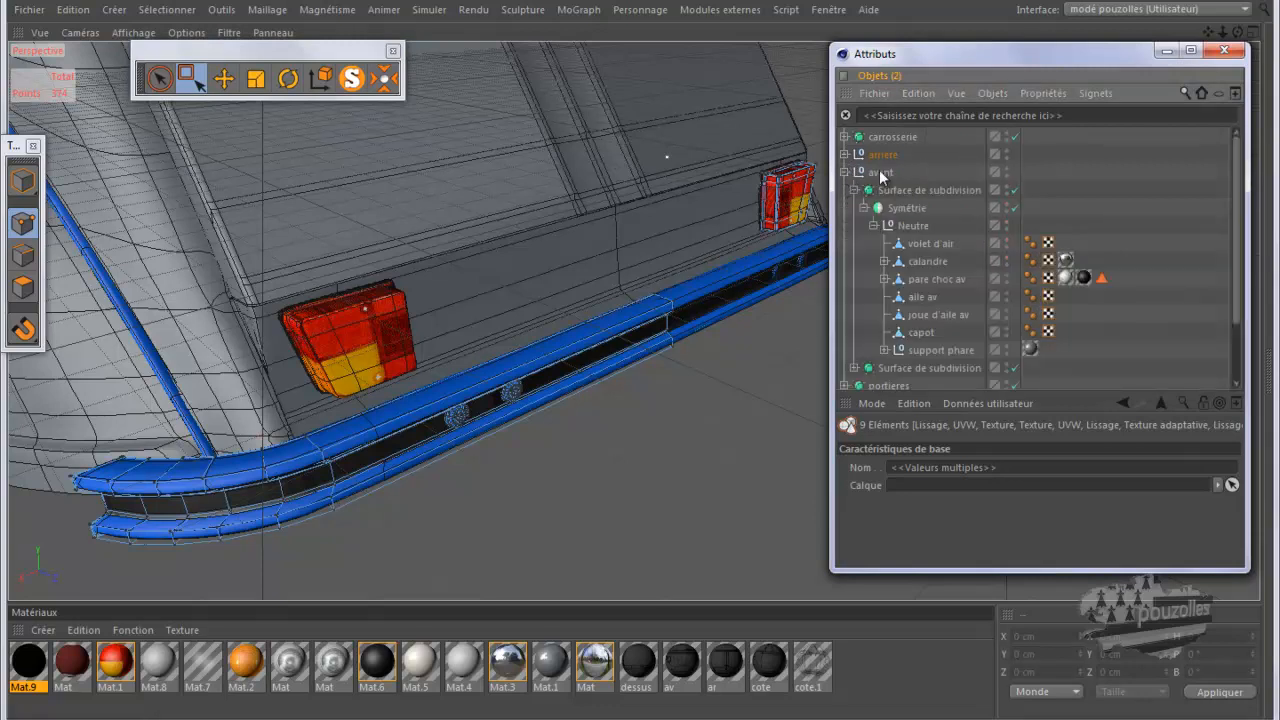
{"action": "left_click", "coordinate": [881, 173]}
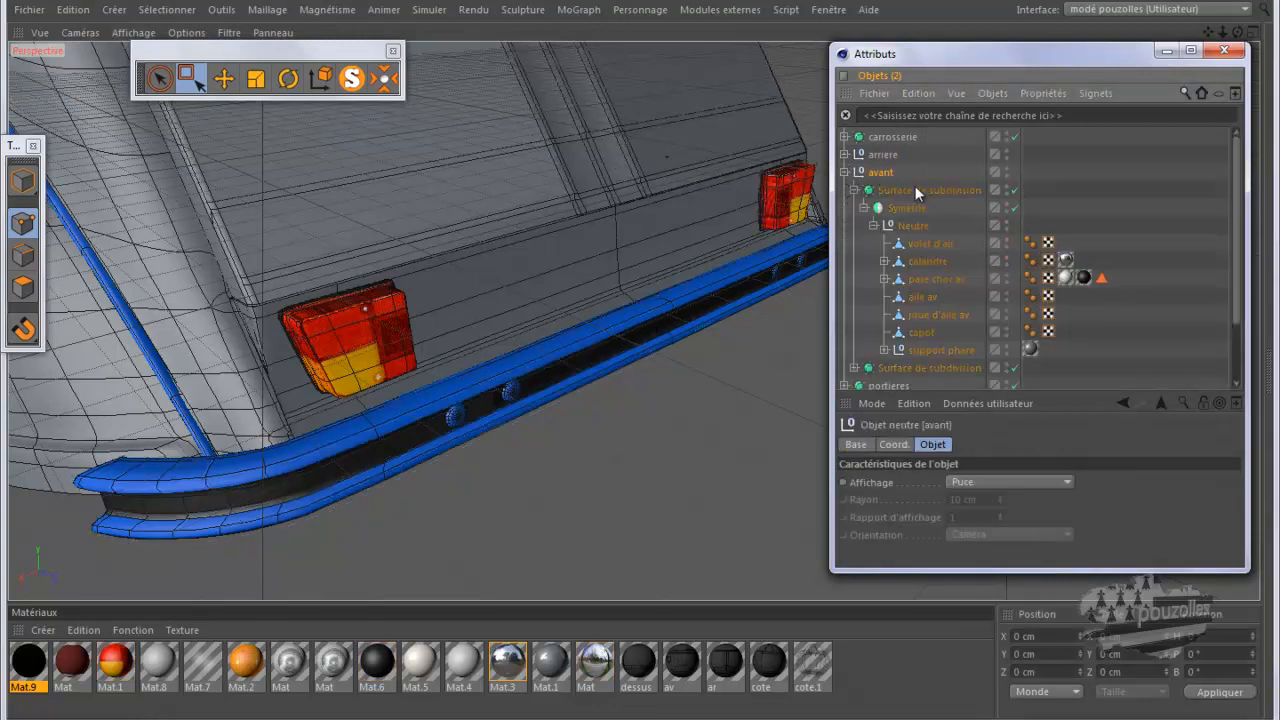
{"action": "left_click", "coordinate": [927, 244]}
{"action": "scroll", "coordinate": [652, 307], "scroll_direction": "down", "scroll_amount": 6}
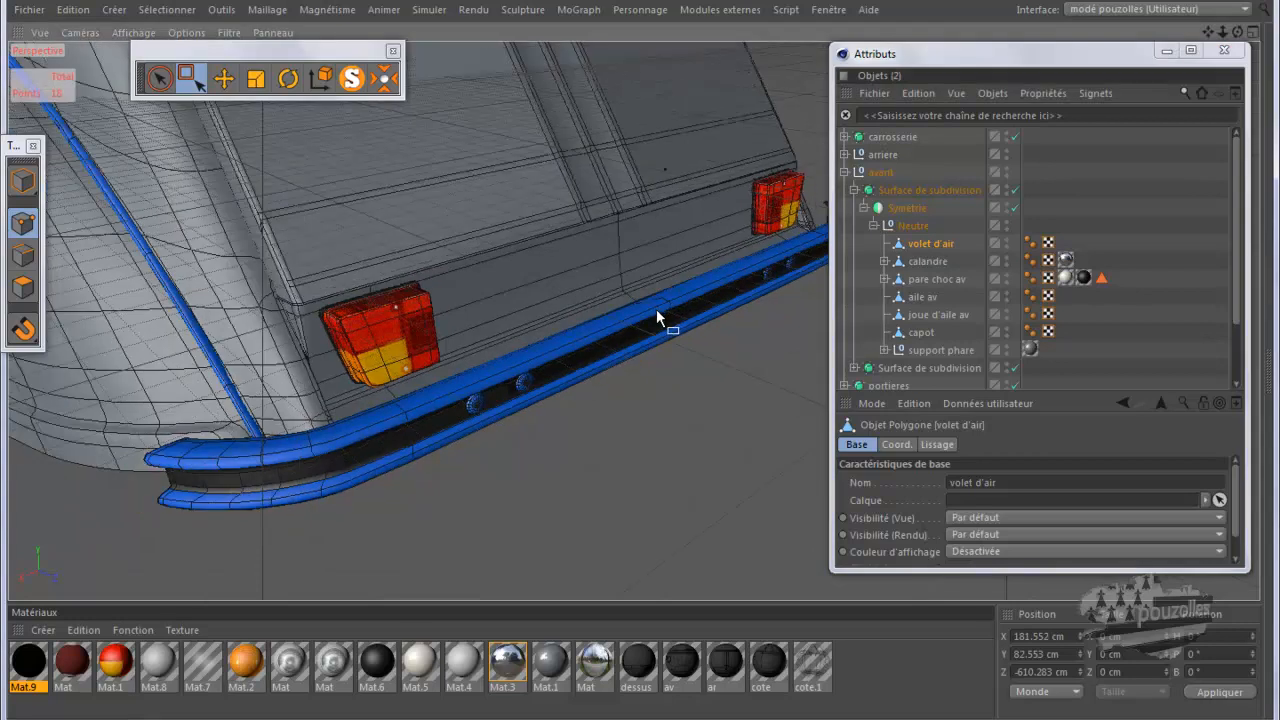
{"action": "scroll", "coordinate": [713, 344], "scroll_direction": "down", "scroll_amount": 6}
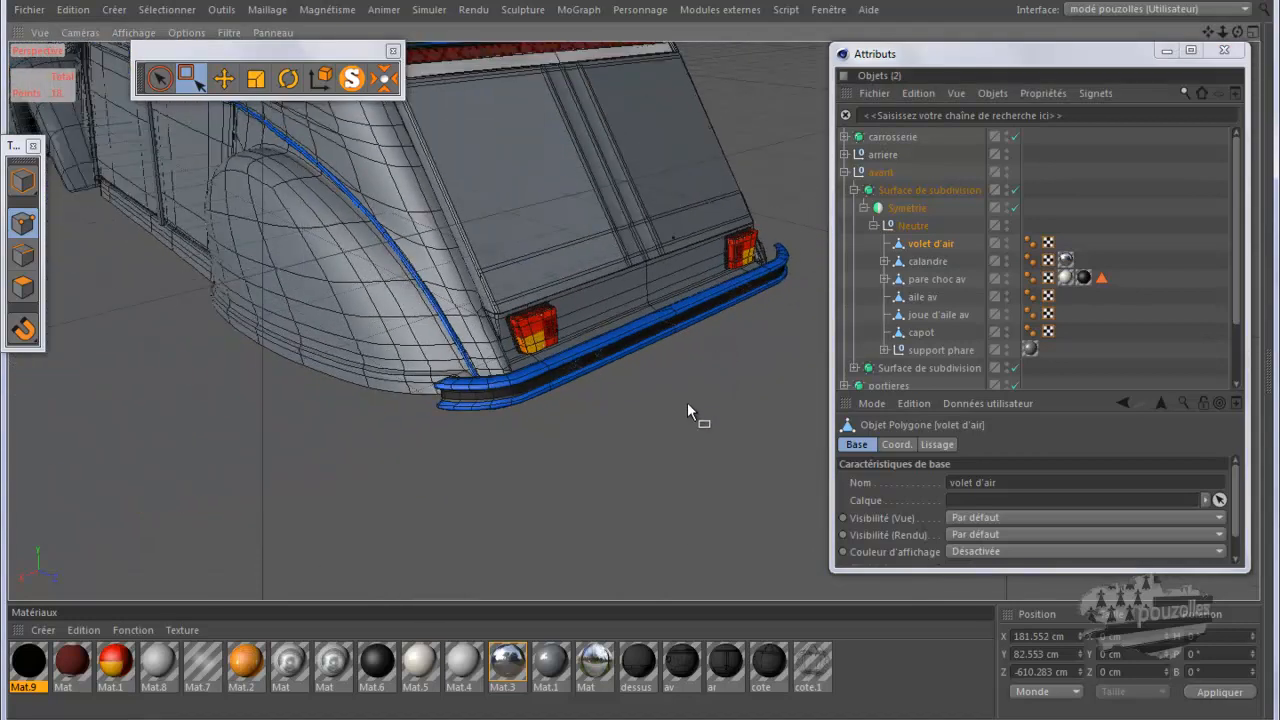
{"action": "scroll", "coordinate": [694, 436], "scroll_direction": "down", "scroll_amount": 6}
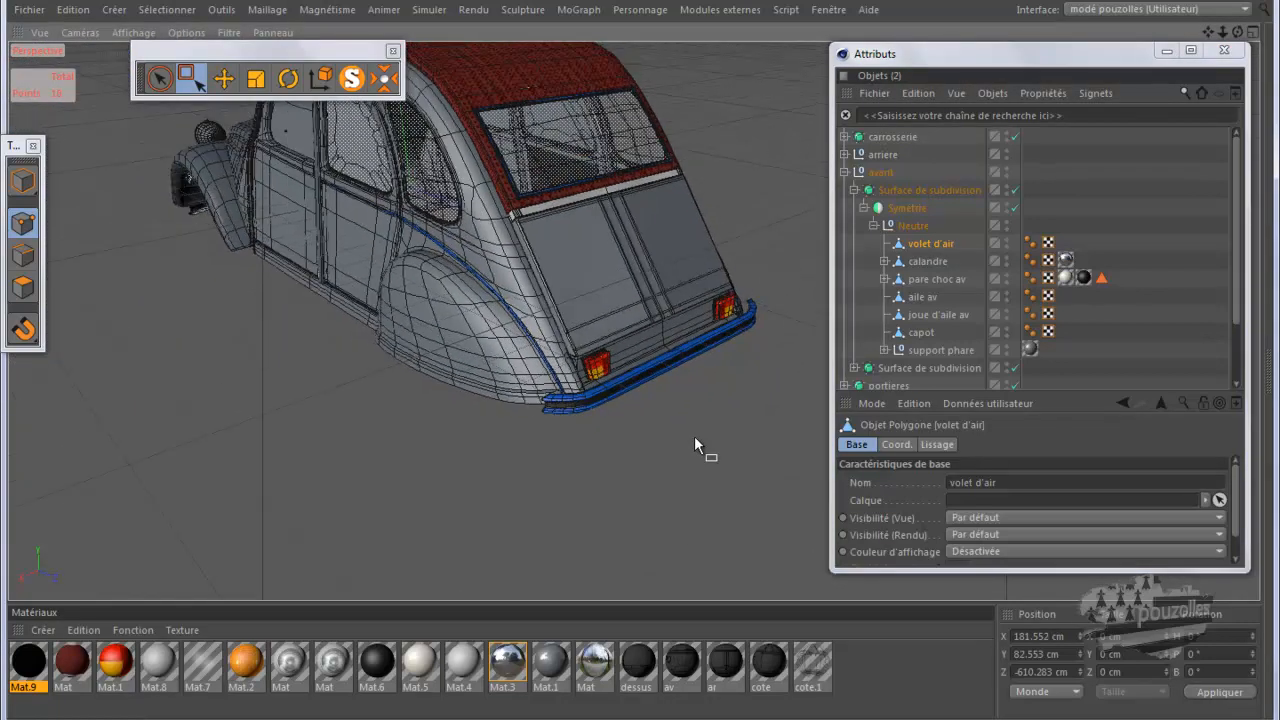
{"action": "left_click_drag", "start_coordinate": [1239, 35], "coordinate": [641, 361]}
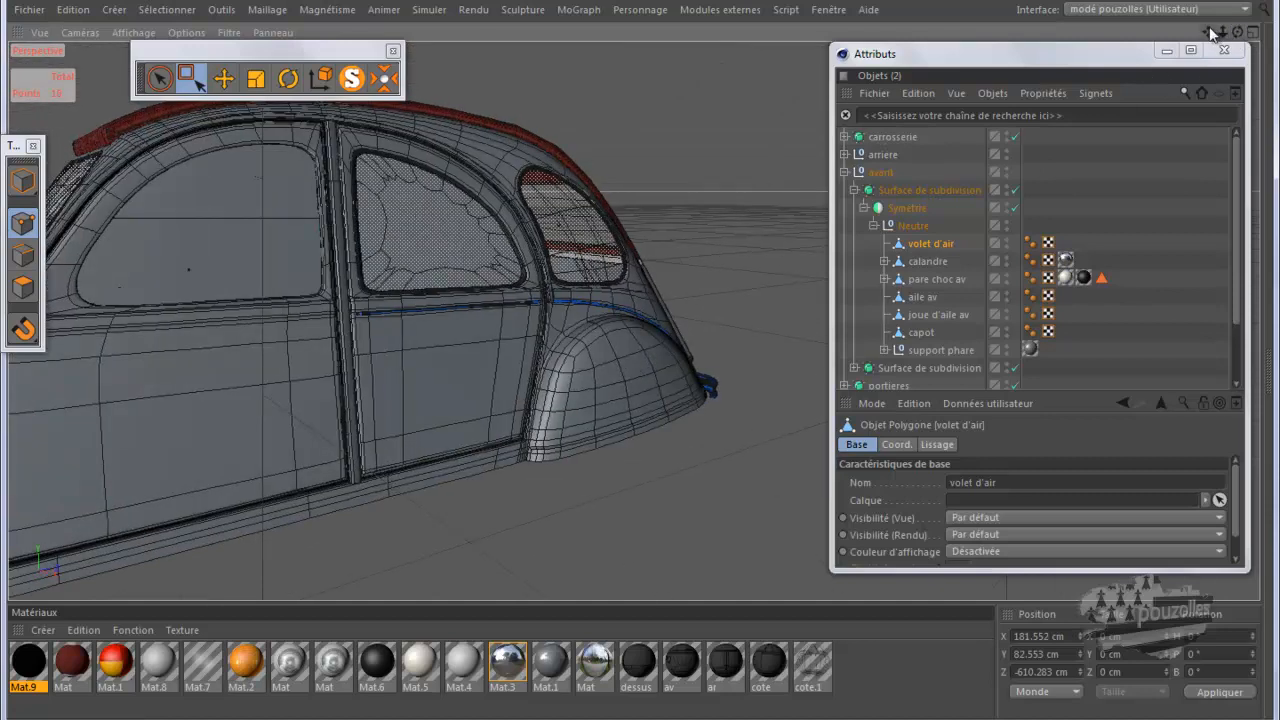
{"action": "left_click_drag", "start_coordinate": [525, 368], "coordinate": [678, 368], "text": "alt"}
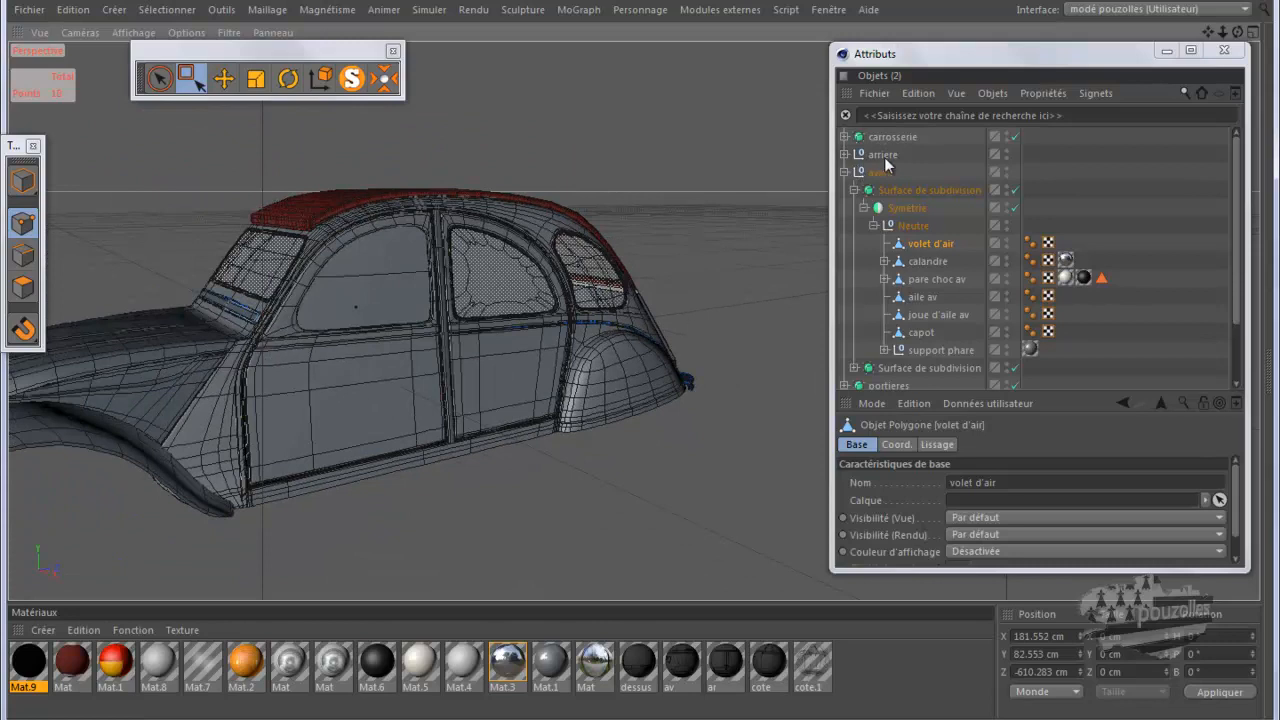
Inspect the avant parts one by one from calandre through support phare, ending on their parent subdivision surface
{"action": "left_click", "coordinate": [920, 262]}
{"action": "scroll", "coordinate": [775, 294], "scroll_direction": "down", "scroll_amount": 5}
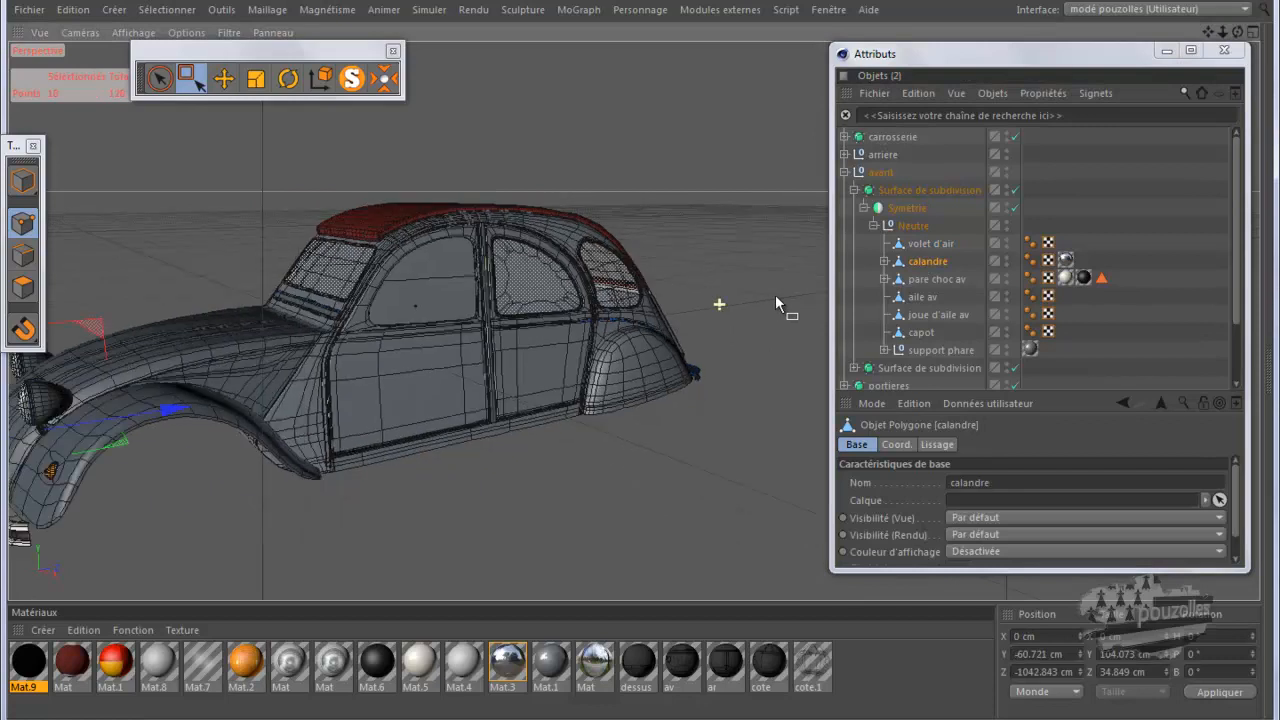
{"action": "left_click", "coordinate": [918, 281]}
{"action": "left_click", "coordinate": [922, 297]}
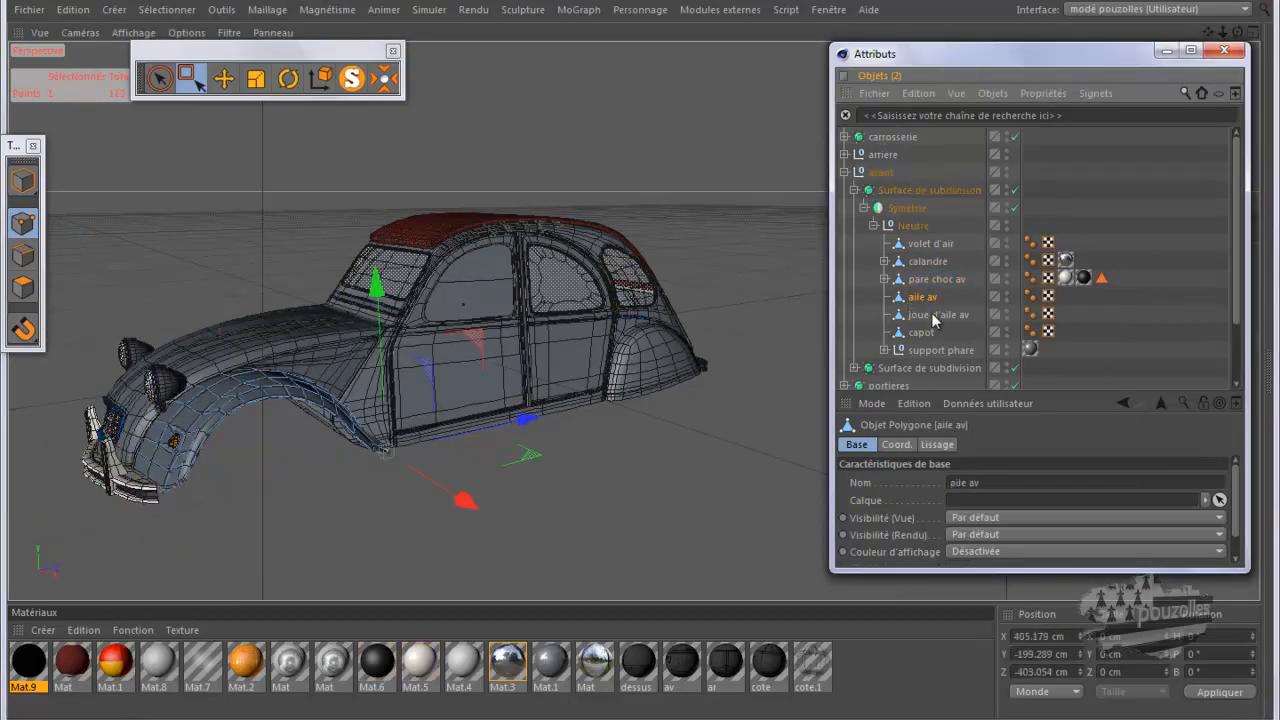
{"action": "left_click", "coordinate": [936, 315]}
{"action": "left_click", "coordinate": [920, 333]}
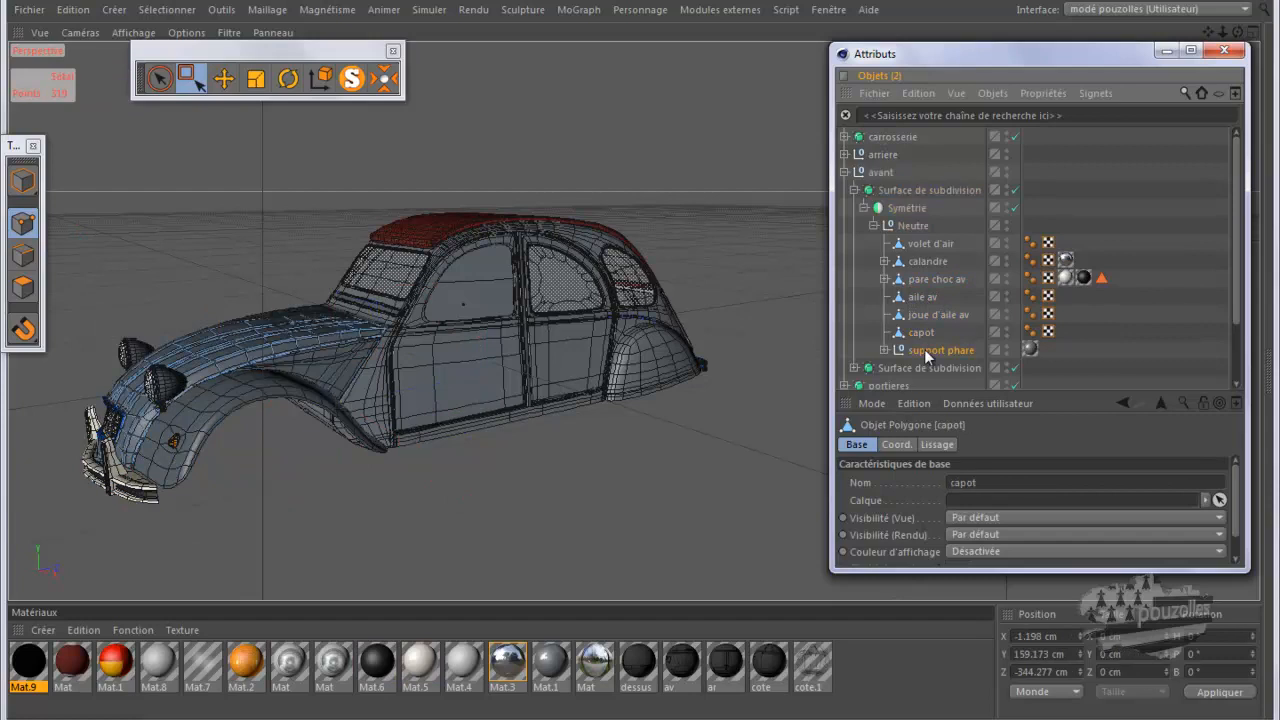
{"action": "left_click", "coordinate": [924, 349]}
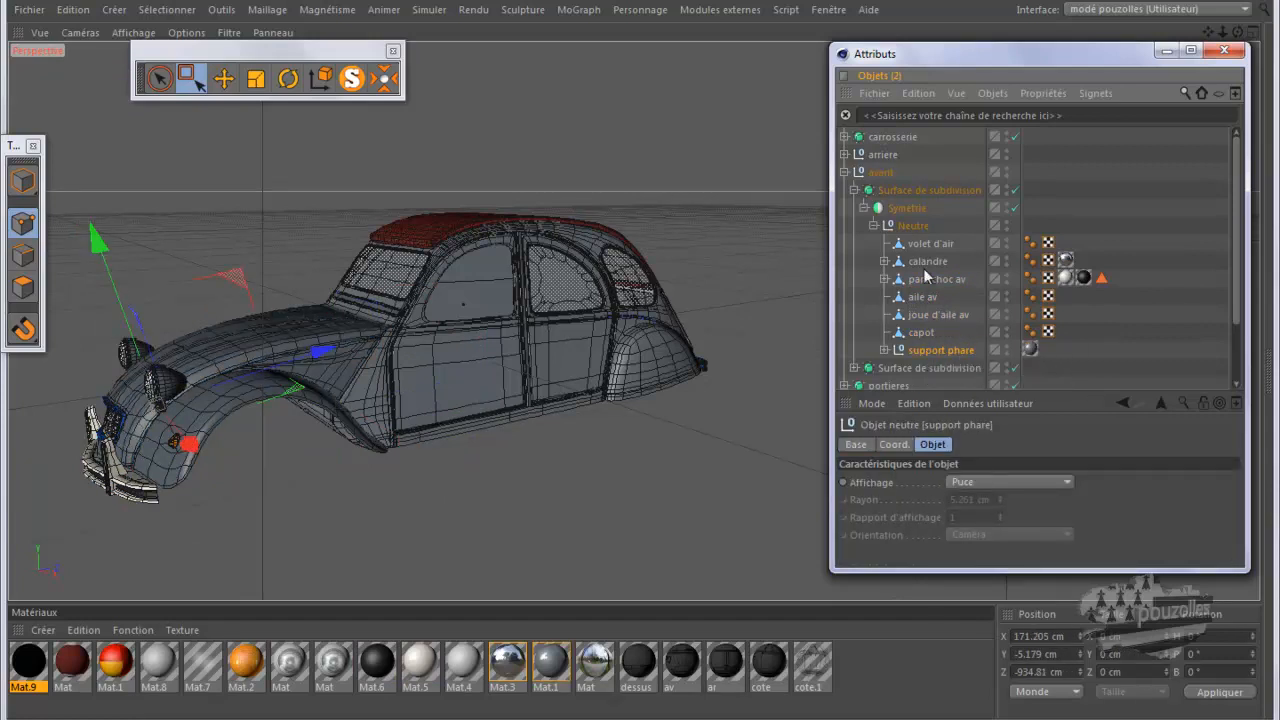
{"action": "left_click", "coordinate": [905, 192]}
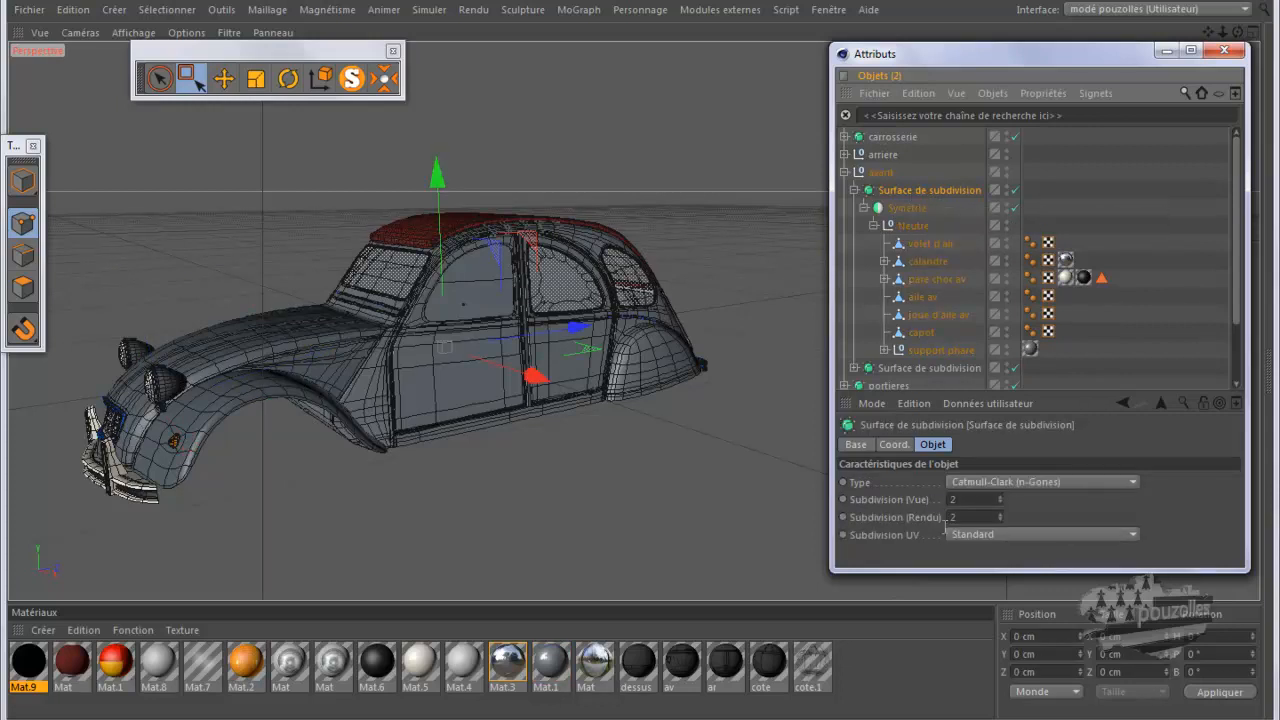
Collapse the avant hierarchy, examine the door objects grouped under the portieres subdivision surface, and collapse that group again
{"action": "left_click", "coordinate": [844, 172]}
{"action": "left_click", "coordinate": [844, 190]}
{"action": "left_click", "coordinate": [887, 191]}
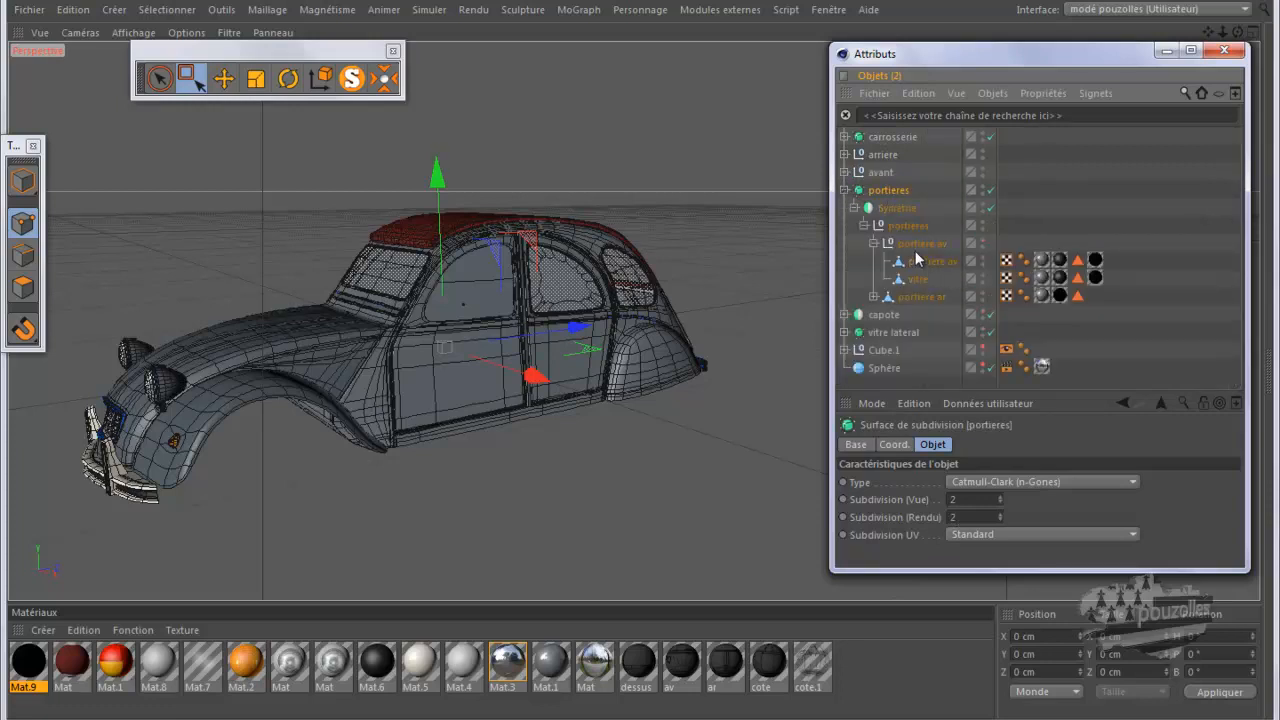
{"action": "left_click", "coordinate": [844, 190]}
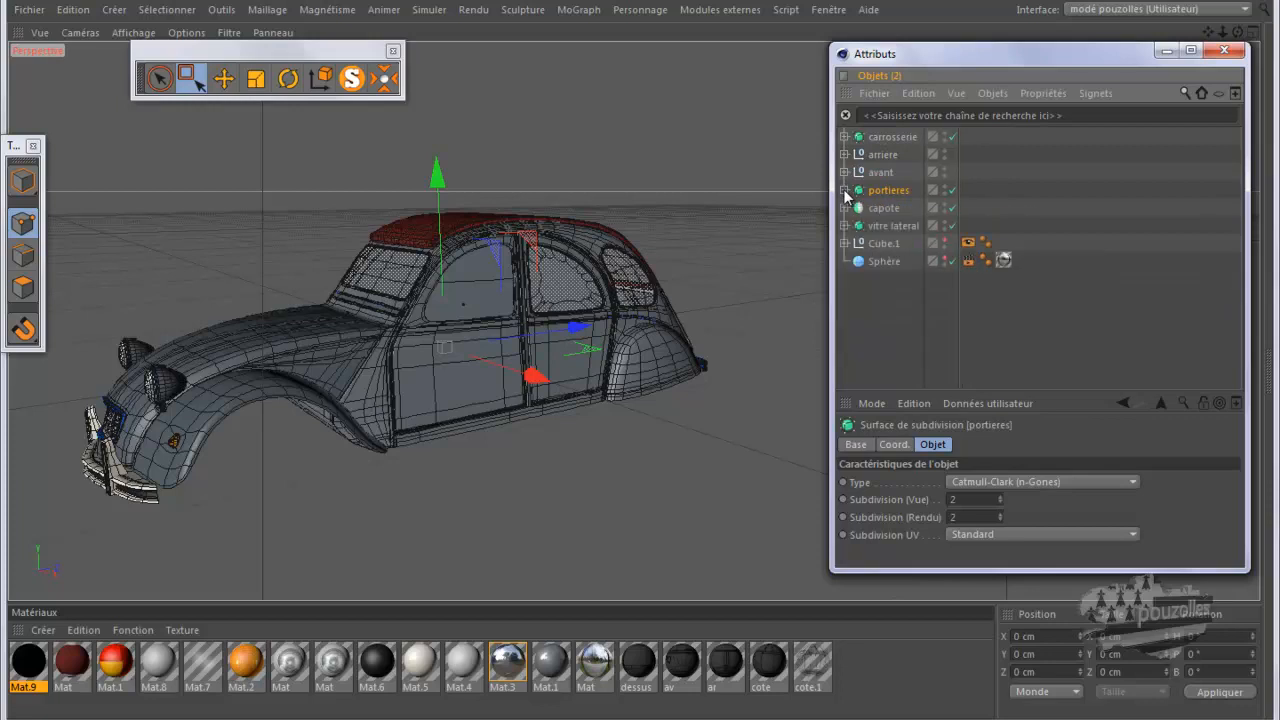
{"action": "left_click", "coordinate": [845, 191]}
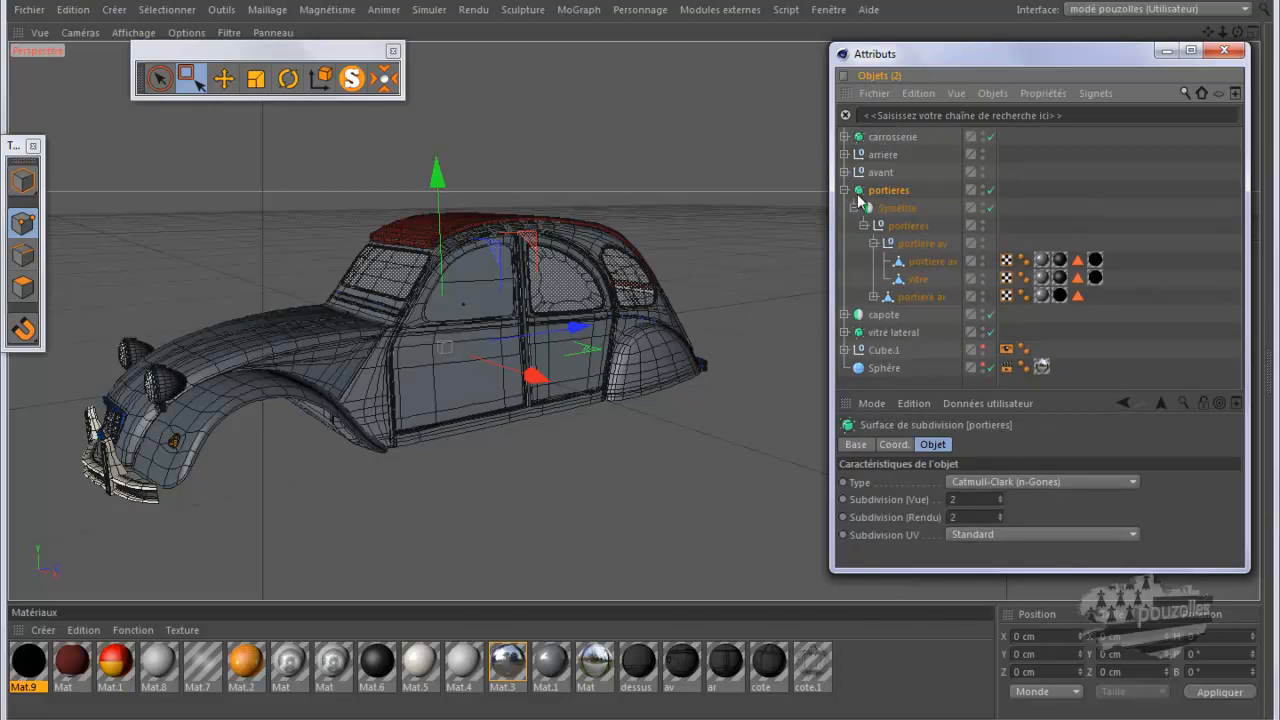
{"action": "left_click", "coordinate": [845, 190]}
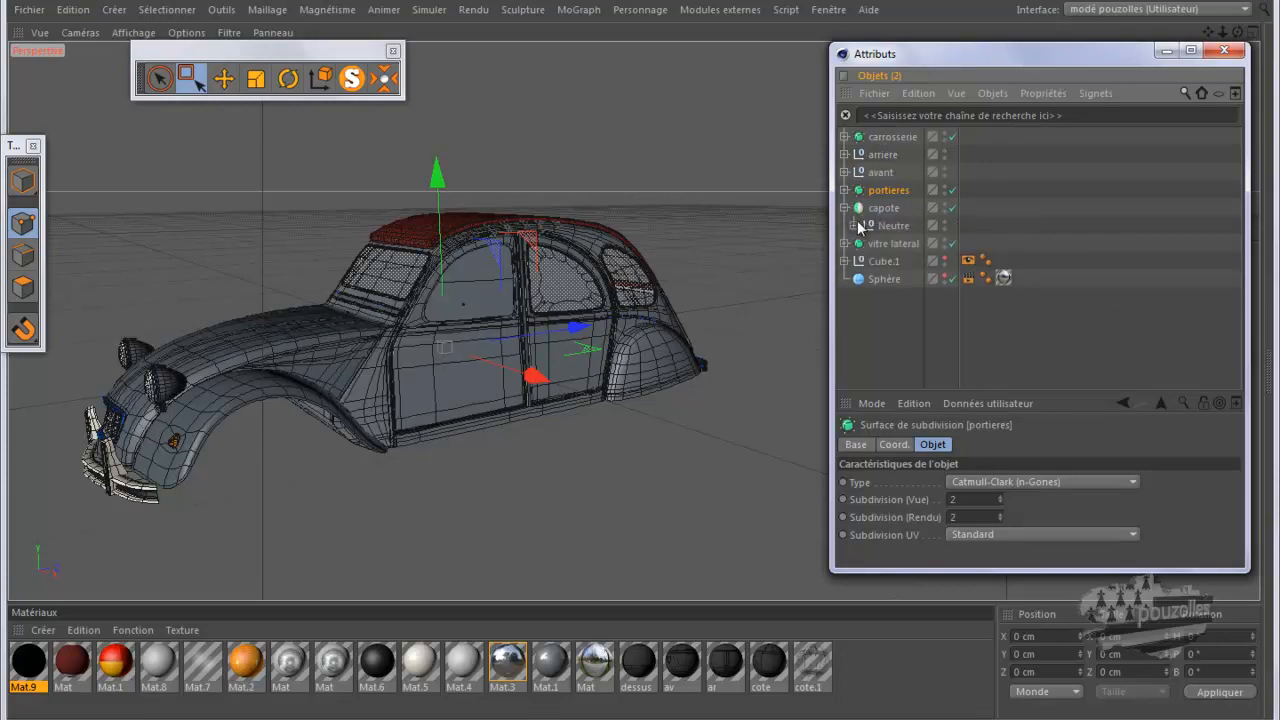
Inspect the capote symmetry's contents by selecting the capote mesh and the traverse capote null, and collapse the hierarchy
{"action": "left_click", "coordinate": [845, 208]}
{"action": "left_click", "coordinate": [903, 244]}
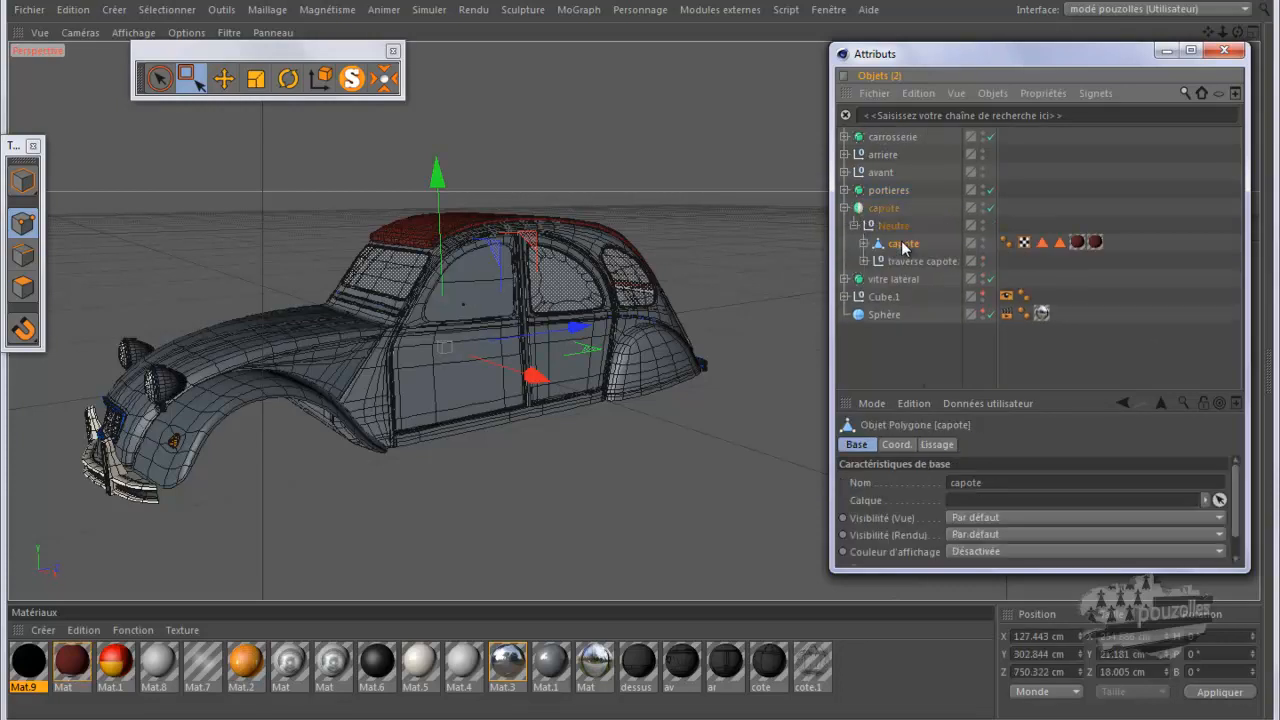
{"action": "left_click", "coordinate": [898, 260]}
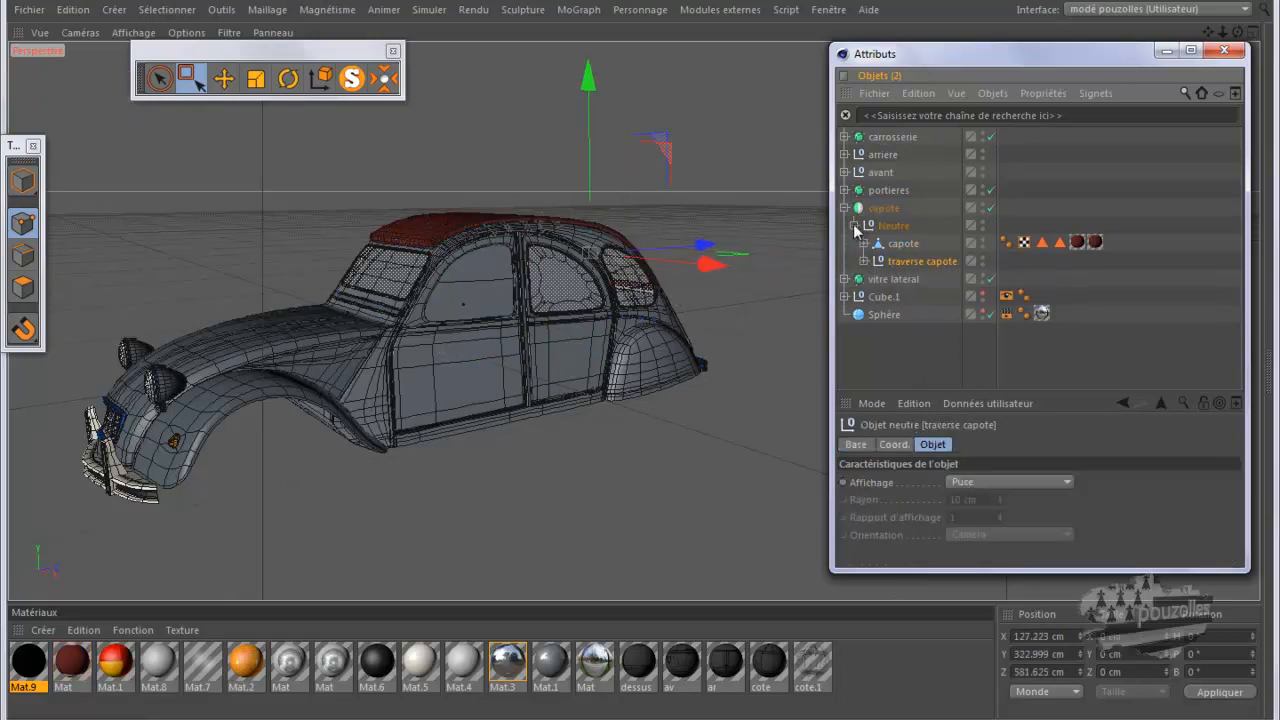
{"action": "left_click", "coordinate": [845, 208]}
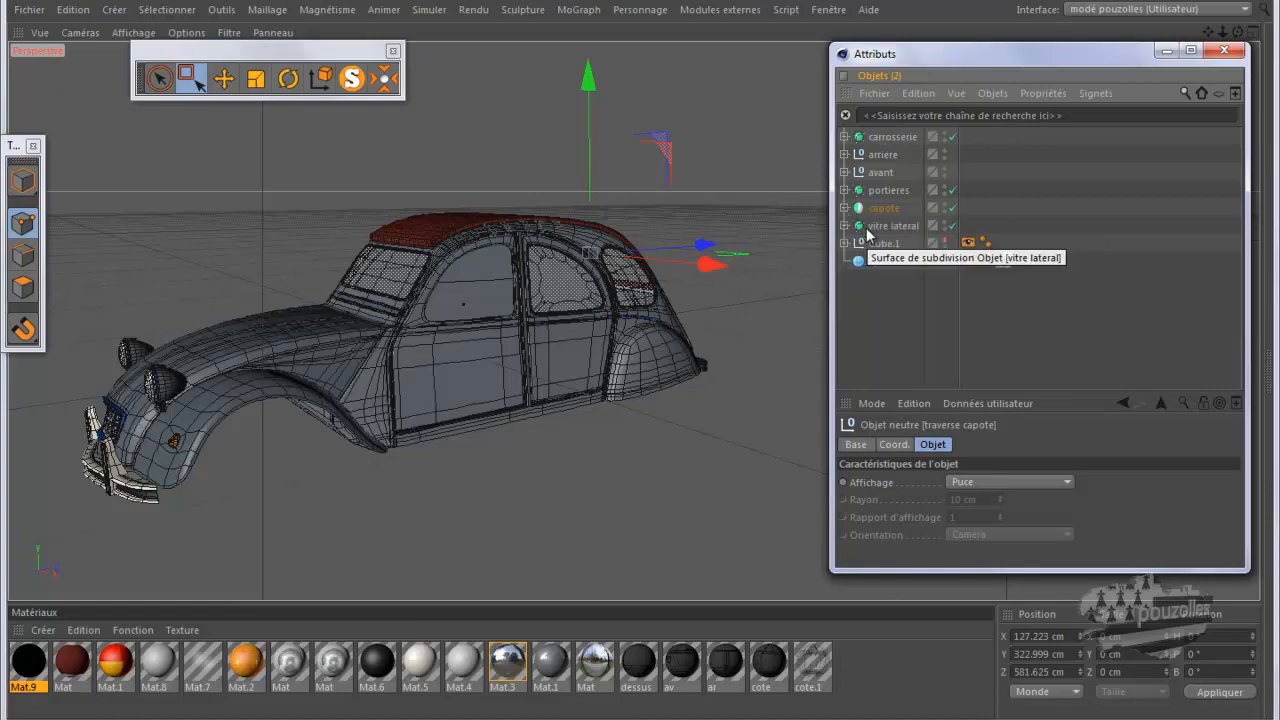
Inspect the vitre lateral subdivision surface and its side window mesh up close, and collapse the hierarchy
{"action": "left_click", "coordinate": [845, 226]}
{"action": "left_click", "coordinate": [890, 228]}
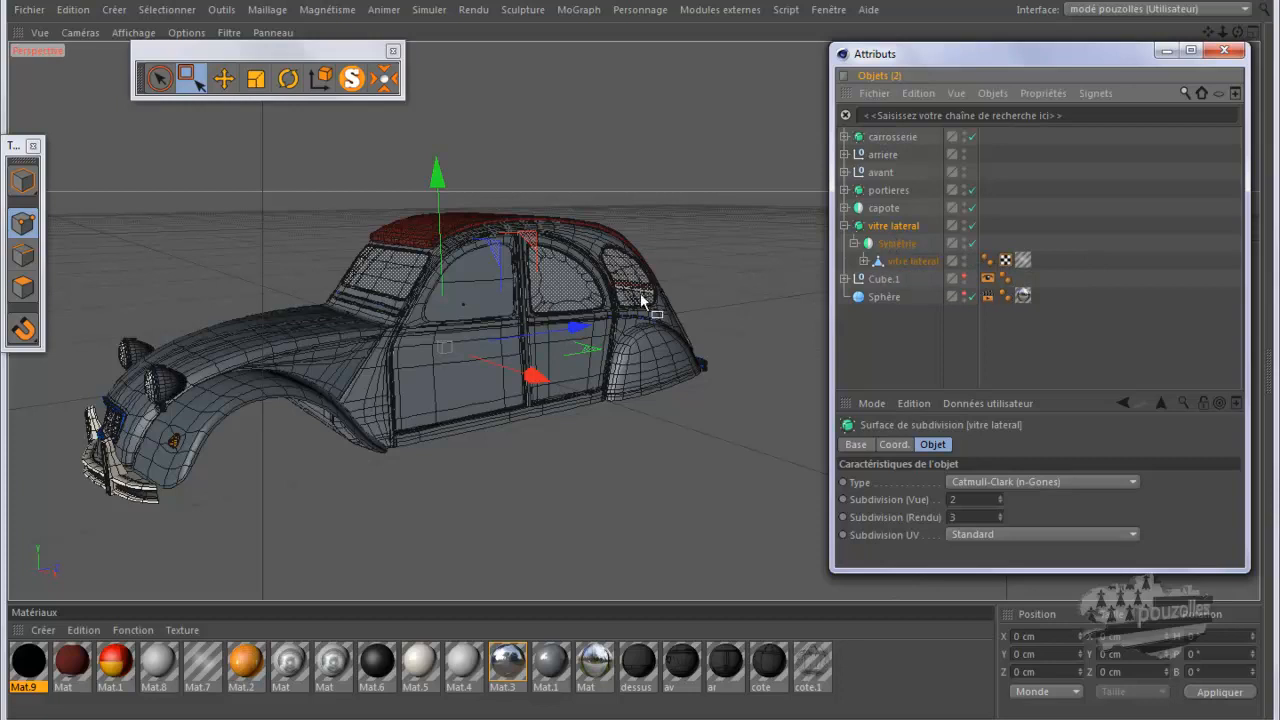
{"action": "right_click_drag", "start_coordinate": [632, 297], "coordinate": [812, 298], "text": "alt"}
{"action": "left_click", "coordinate": [909, 262]}
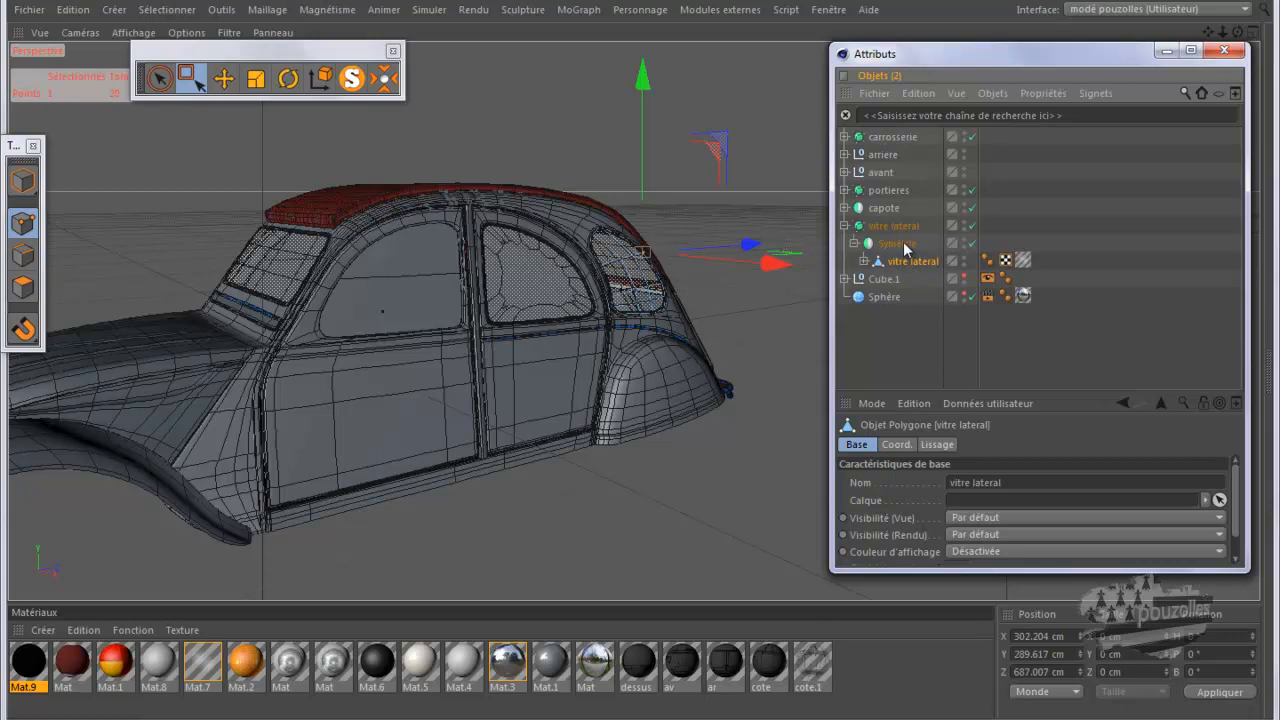
{"action": "left_click", "coordinate": [892, 227]}
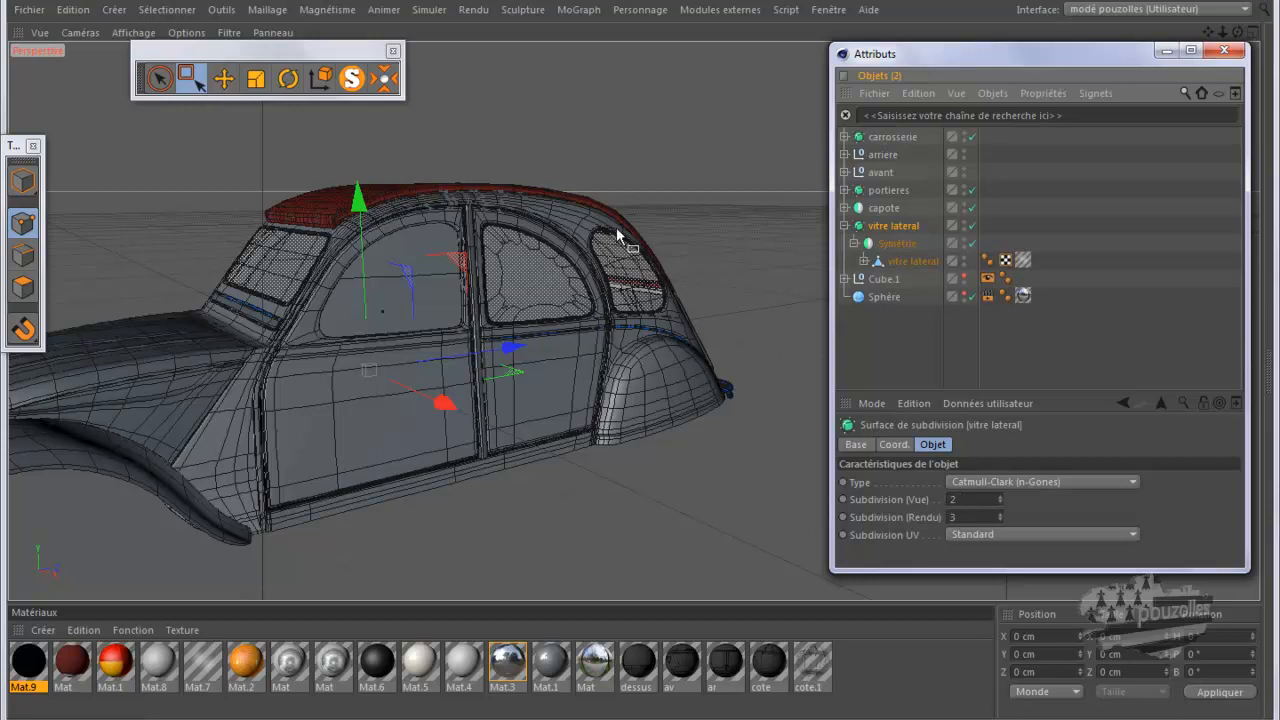
{"action": "left_click", "coordinate": [844, 226]}
Inspect the Cube.1 null's child planes and the Sphère object, and deselect everything with the whole car in view
{"action": "left_click", "coordinate": [887, 244]}
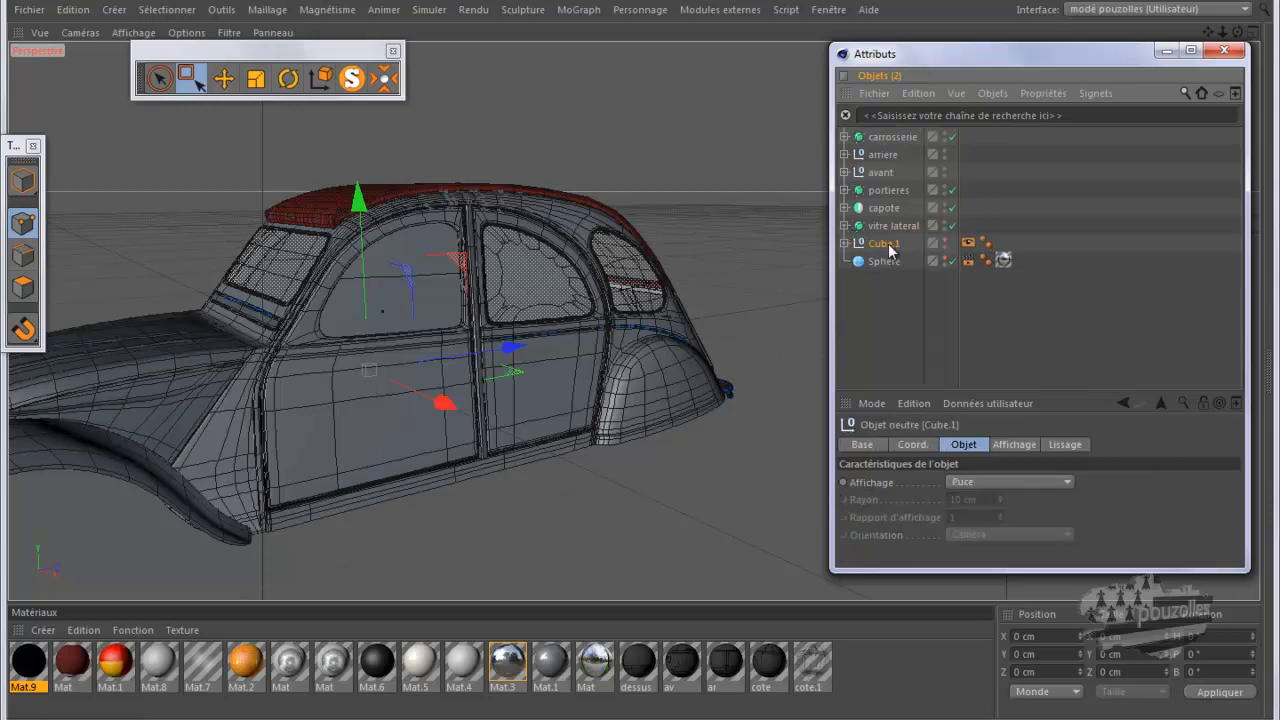
{"action": "left_click", "coordinate": [844, 243]}
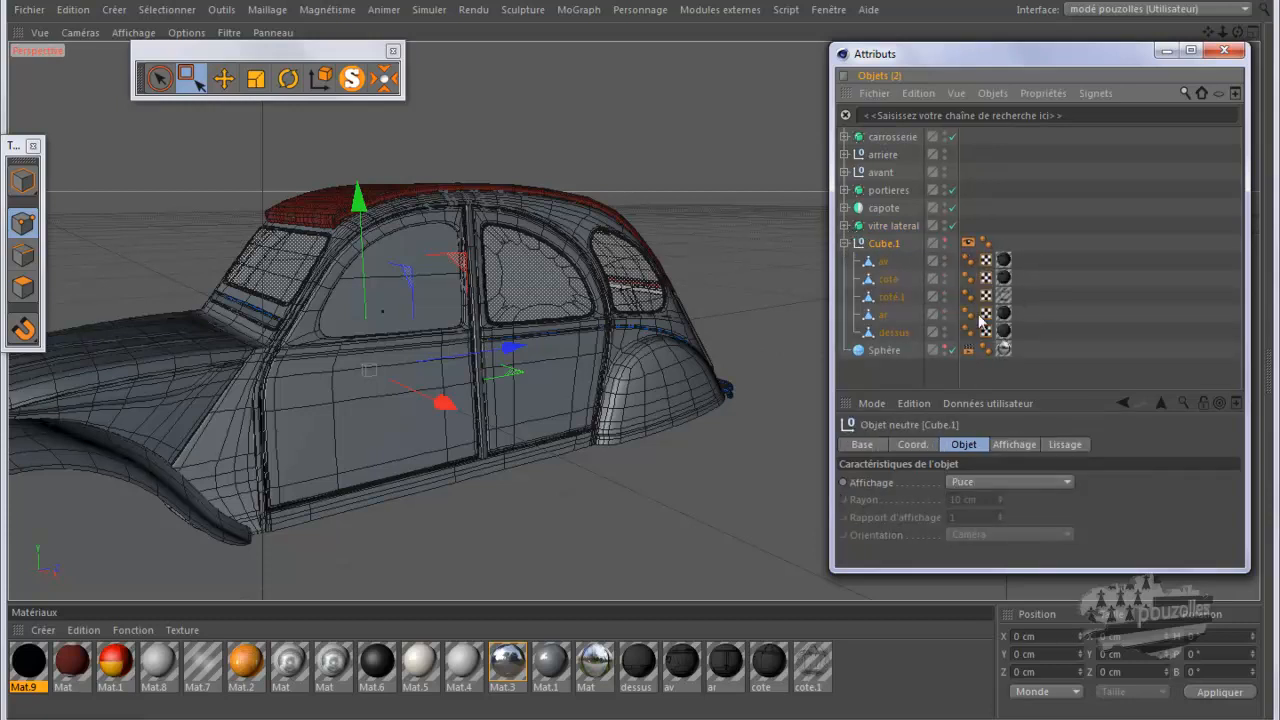
{"action": "left_click", "coordinate": [844, 243]}
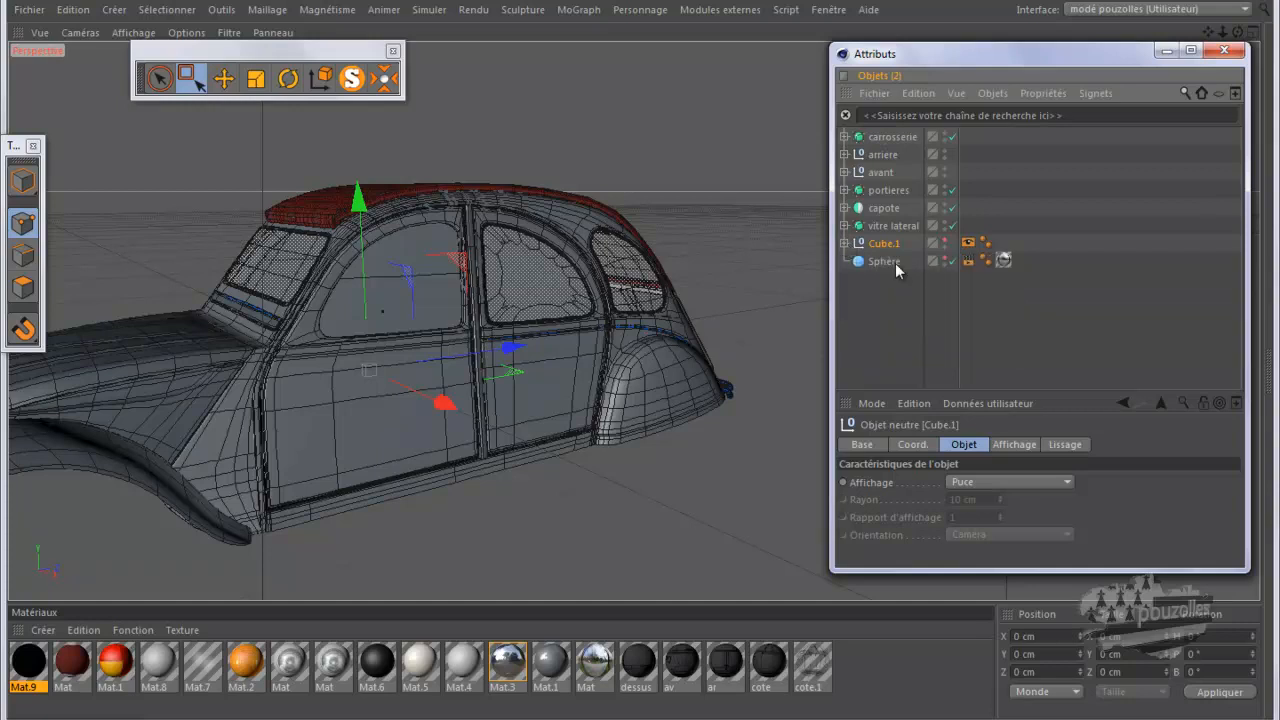
{"action": "left_click", "coordinate": [884, 262]}
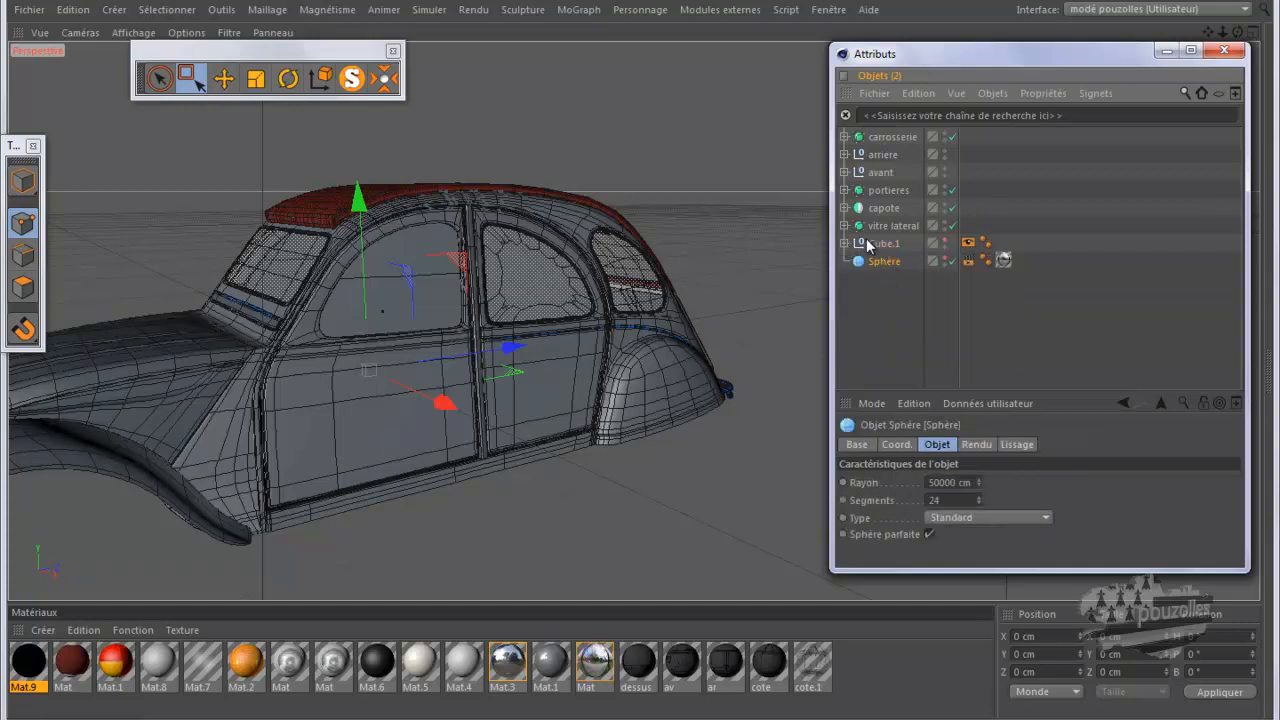
{"action": "left_click", "coordinate": [870, 318]}
{"action": "left_click_drag", "start_coordinate": [755, 284], "coordinate": [751, 282], "text": "alt"}
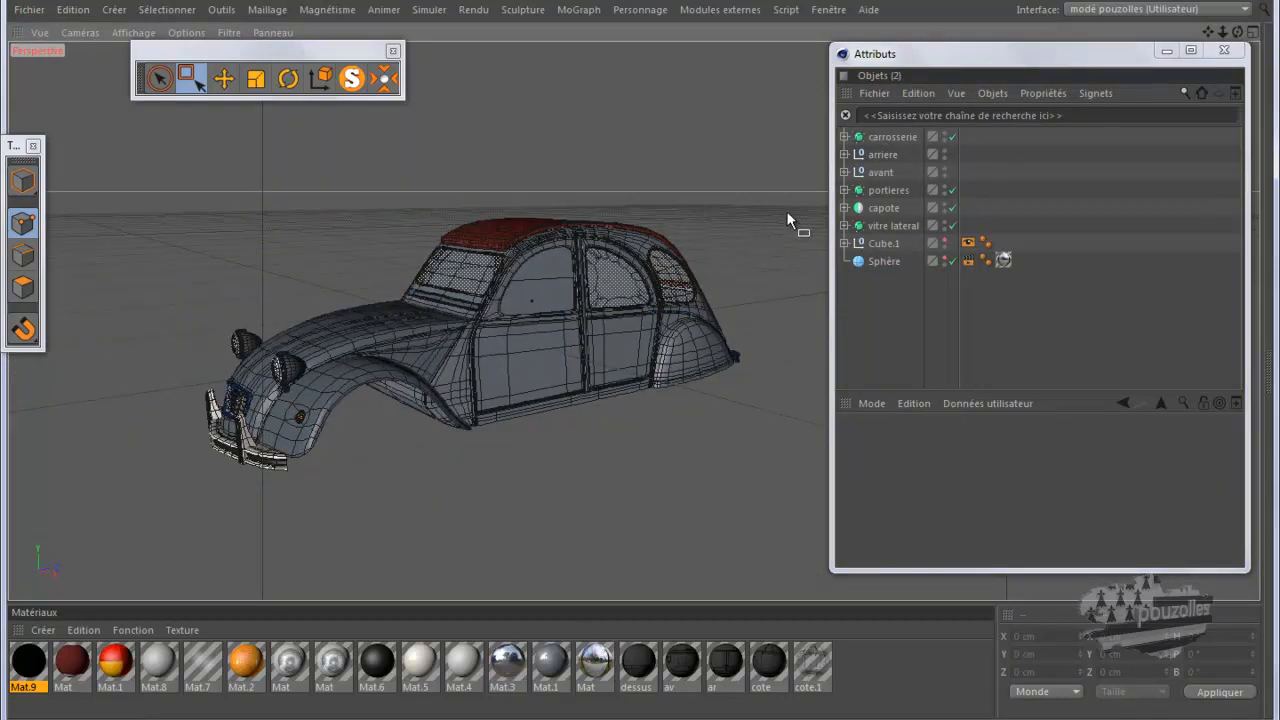
Enlarge the object list and inspect feu AV and clignotant AV under the second subdivision surface of avant
{"action": "left_click", "coordinate": [844, 208]}
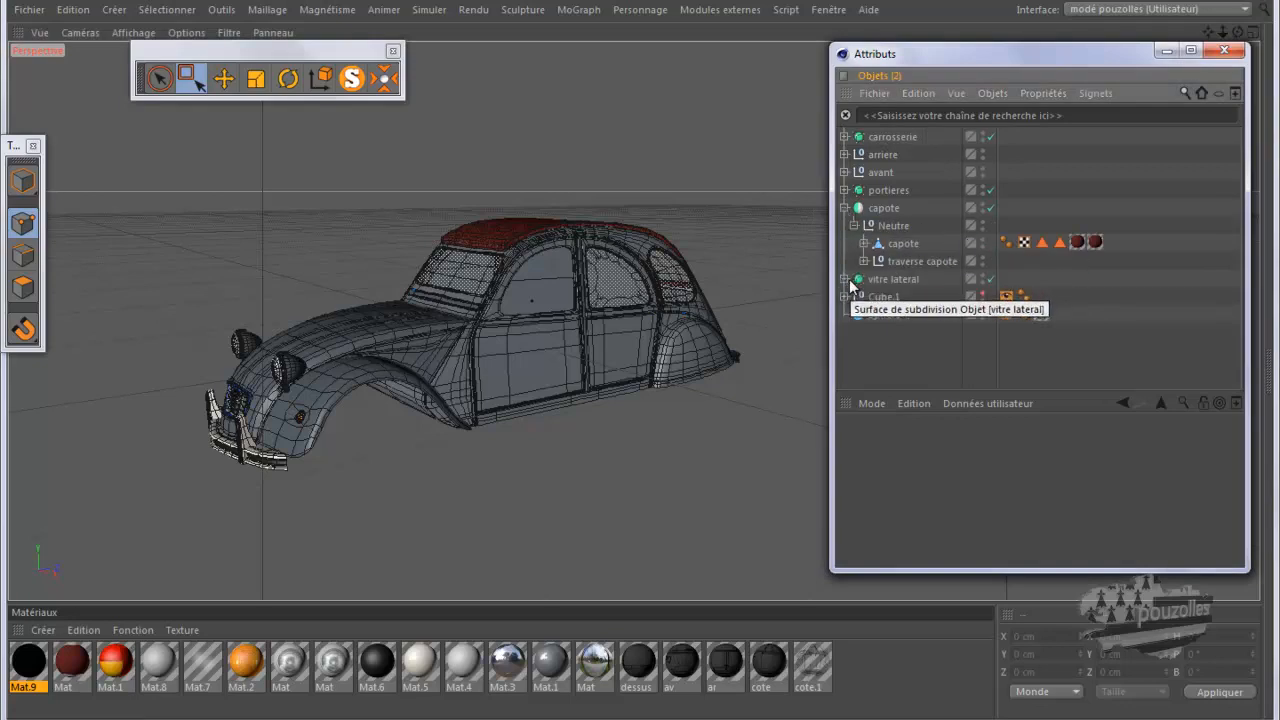
{"action": "left_click", "coordinate": [845, 209]}
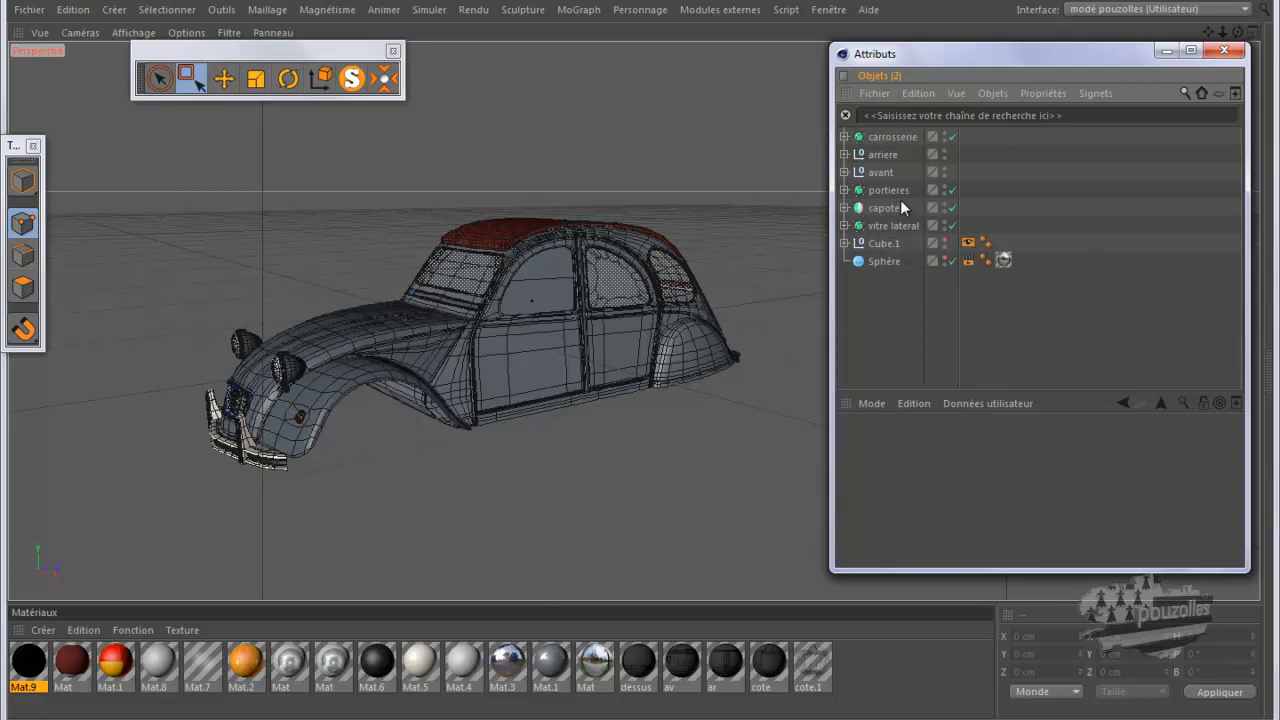
{"action": "left_click", "coordinate": [845, 172]}
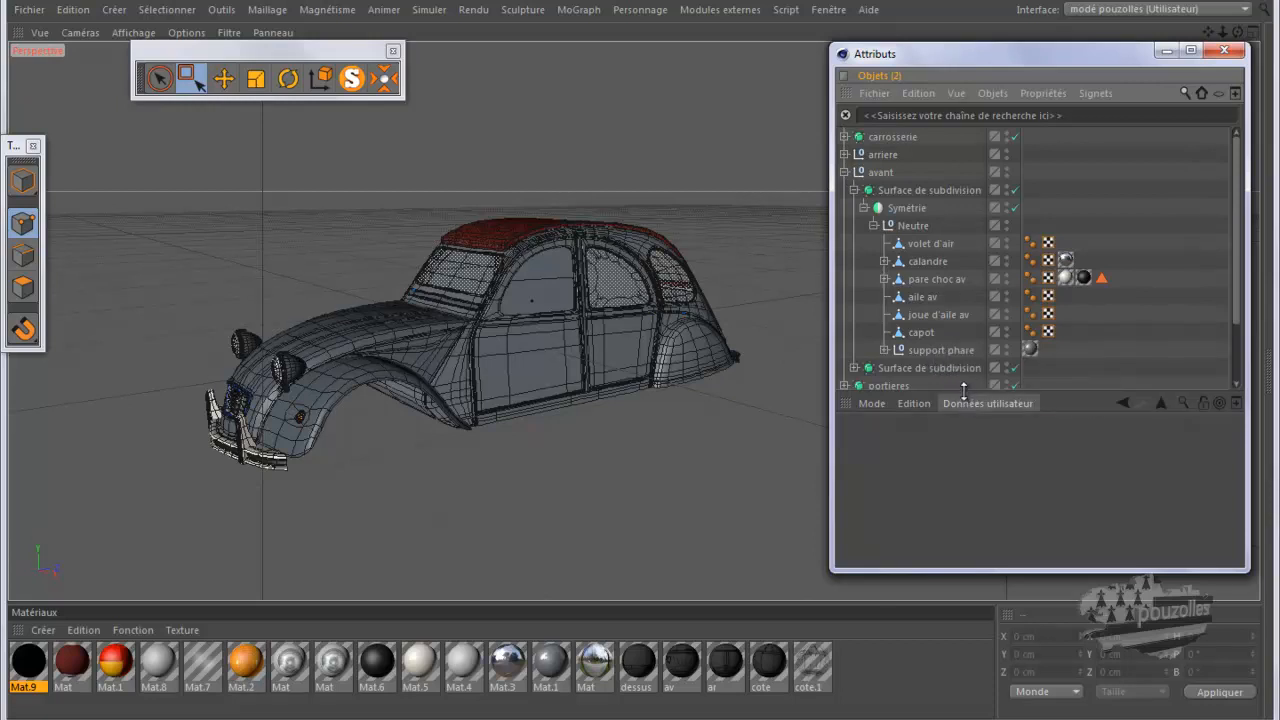
{"action": "left_click_drag", "start_coordinate": [939, 487], "coordinate": [939, 505]}
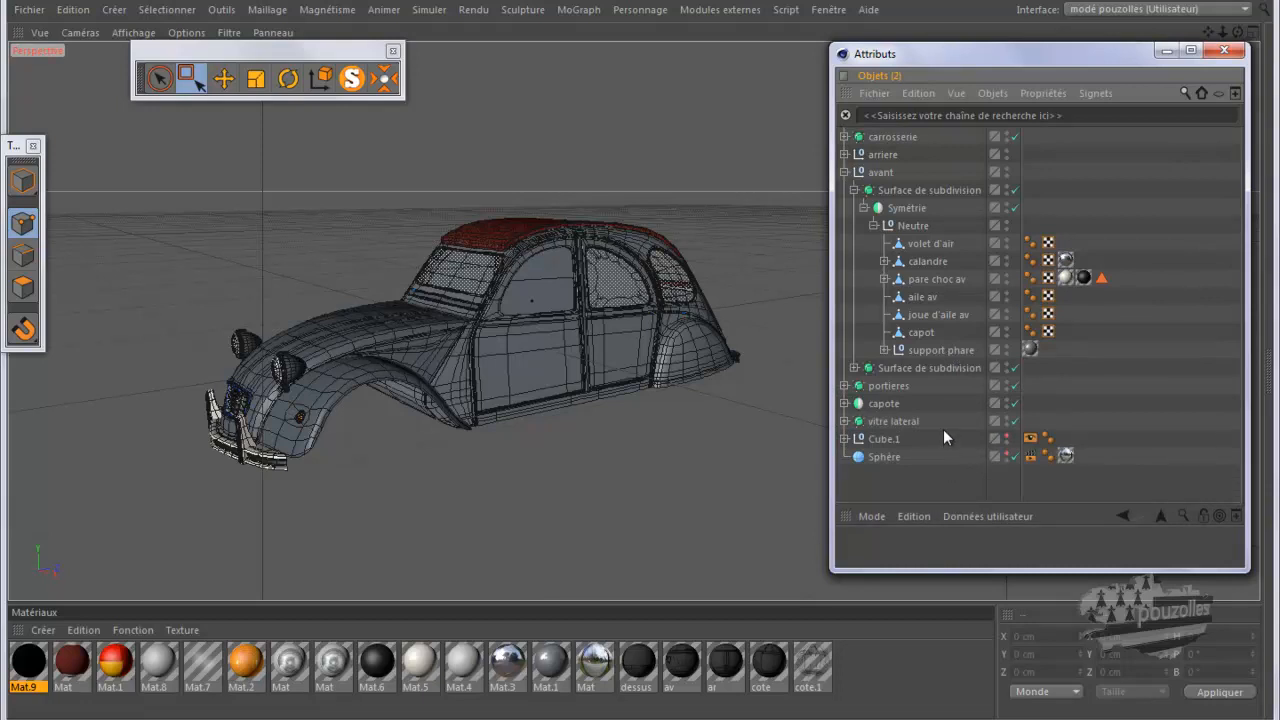
{"action": "left_click", "coordinate": [855, 368]}
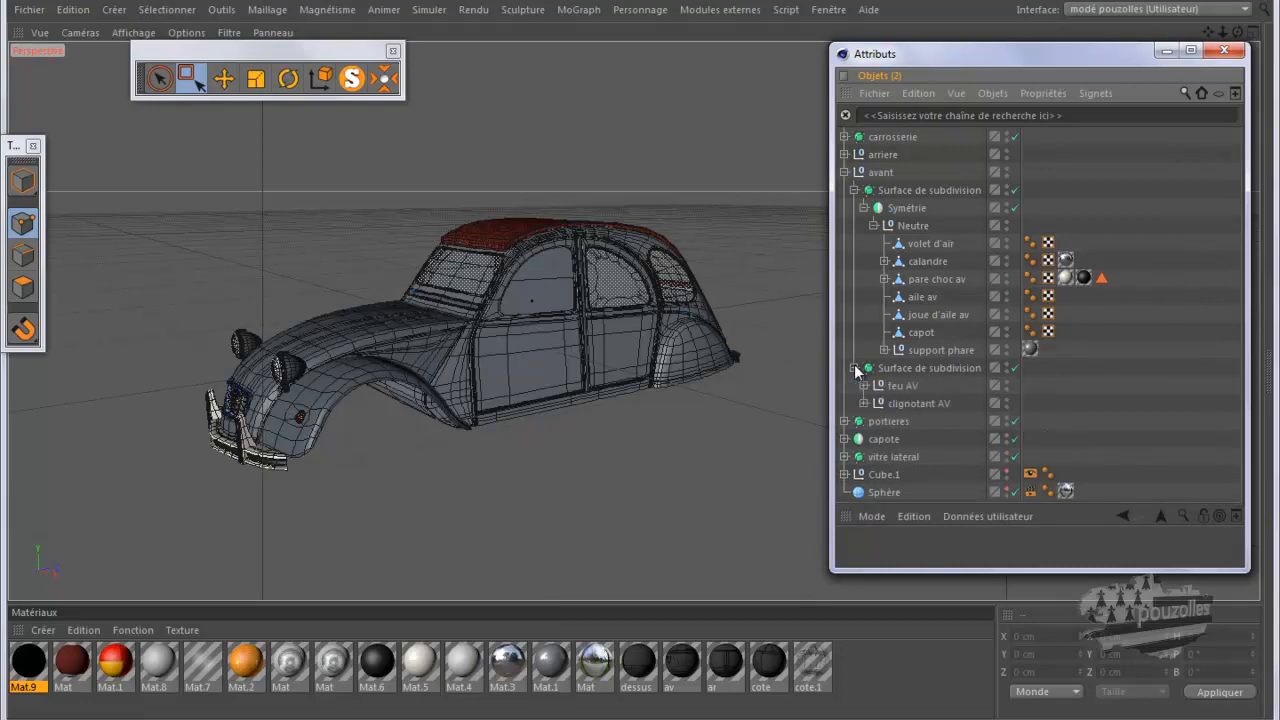
{"action": "left_click", "coordinate": [899, 386]}
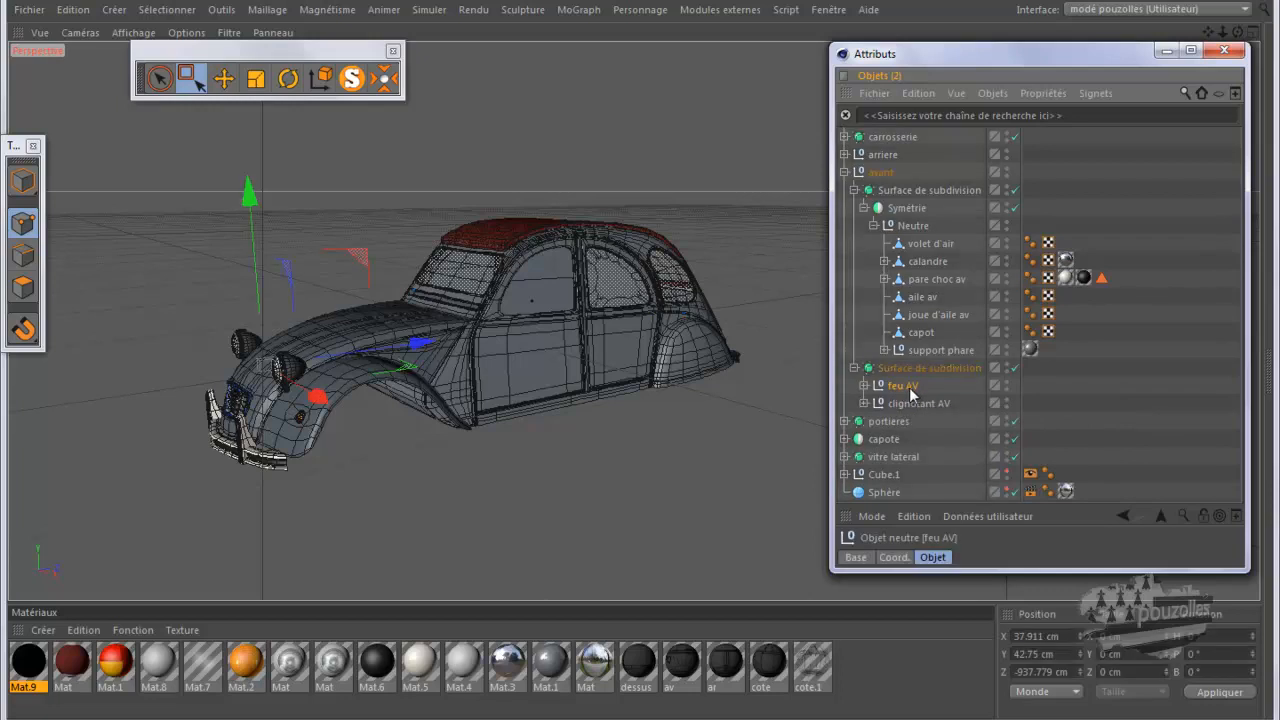
{"action": "left_click", "coordinate": [911, 405]}
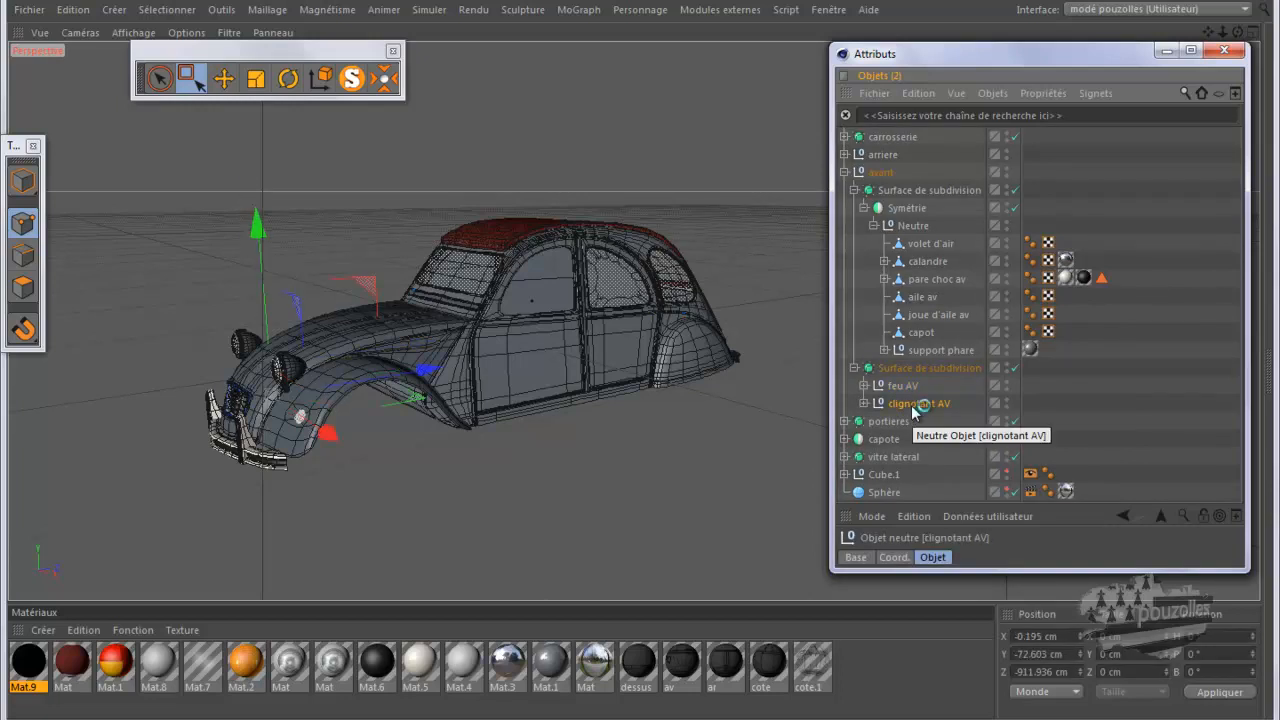
{"action": "left_click", "coordinate": [855, 368]}
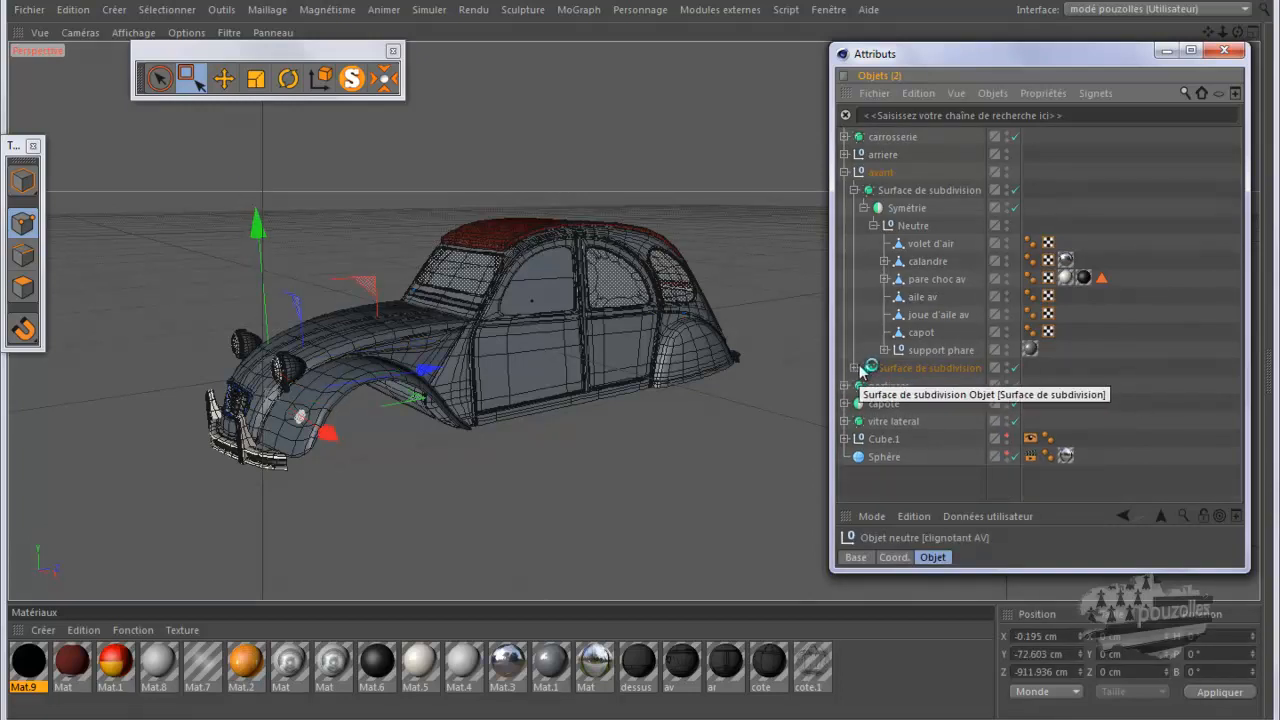
Examine the front headlights and indicators up close, toggling avant's first subdivision surface off and on and rendering the view
{"action": "left_click", "coordinate": [913, 369]}
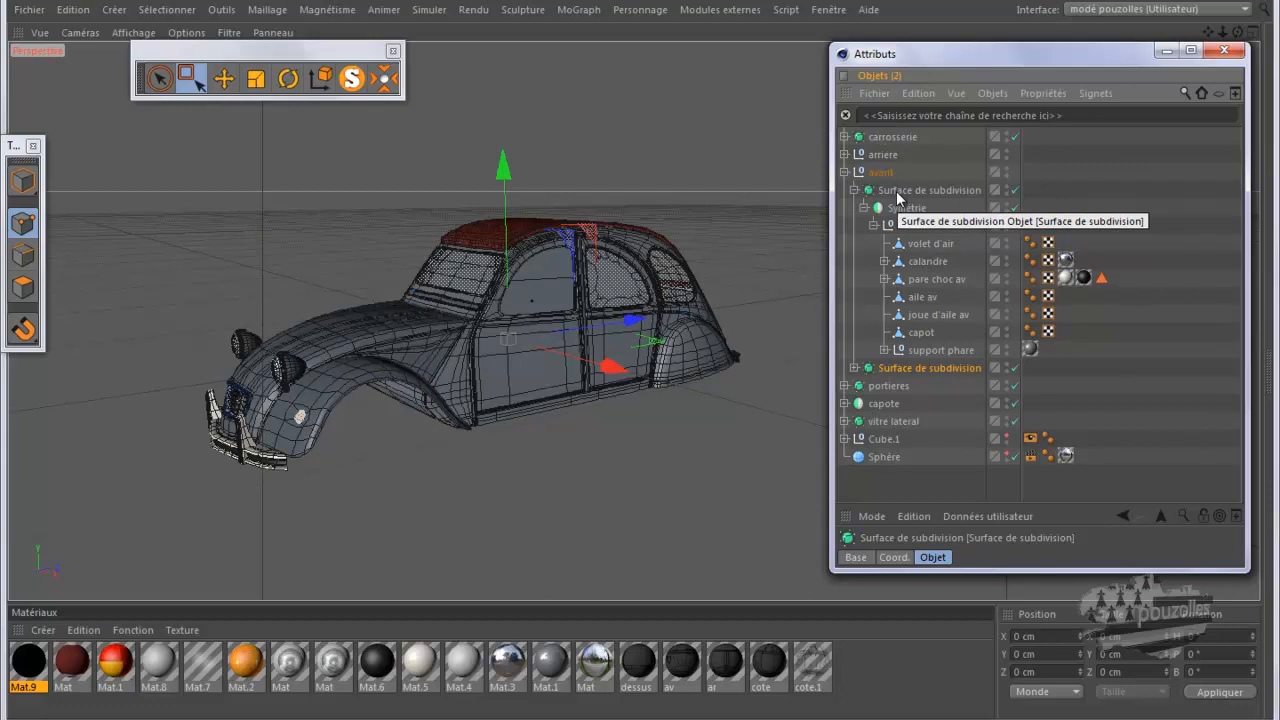
{"action": "scroll", "coordinate": [248, 380], "scroll_direction": "up", "scroll_amount": 1}
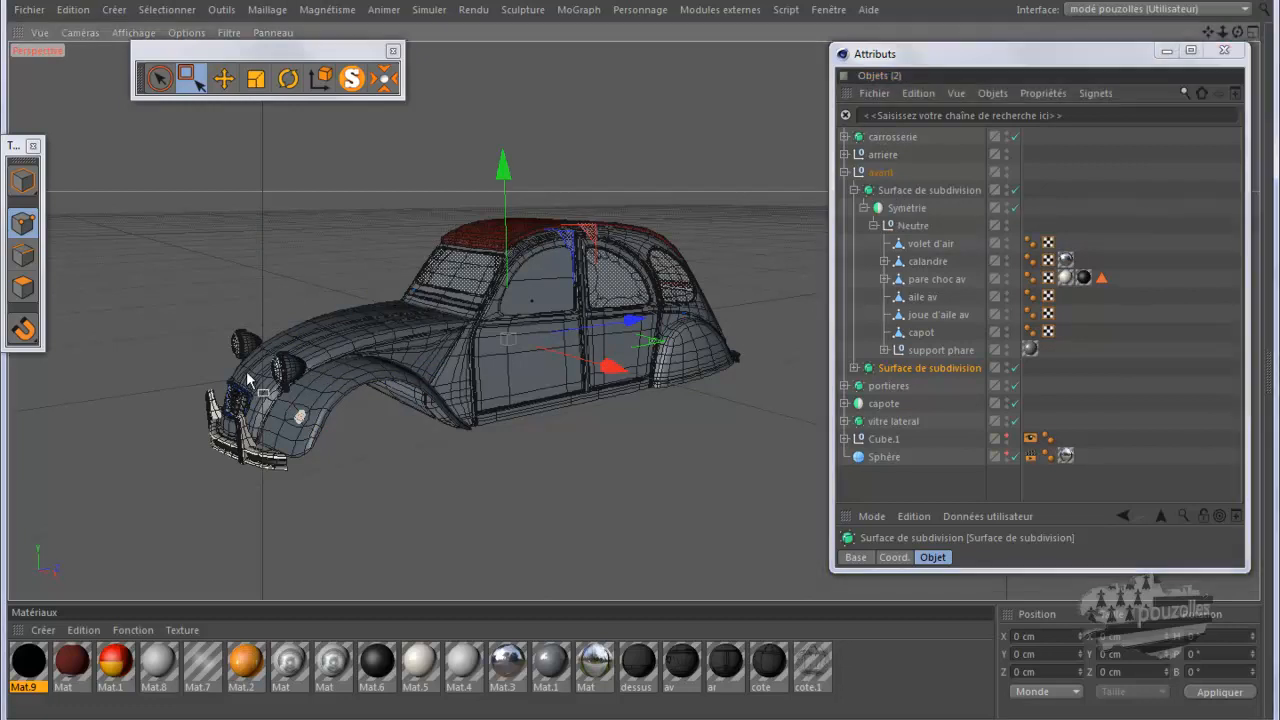
{"action": "scroll", "coordinate": [248, 380], "scroll_direction": "up", "scroll_amount": 5}
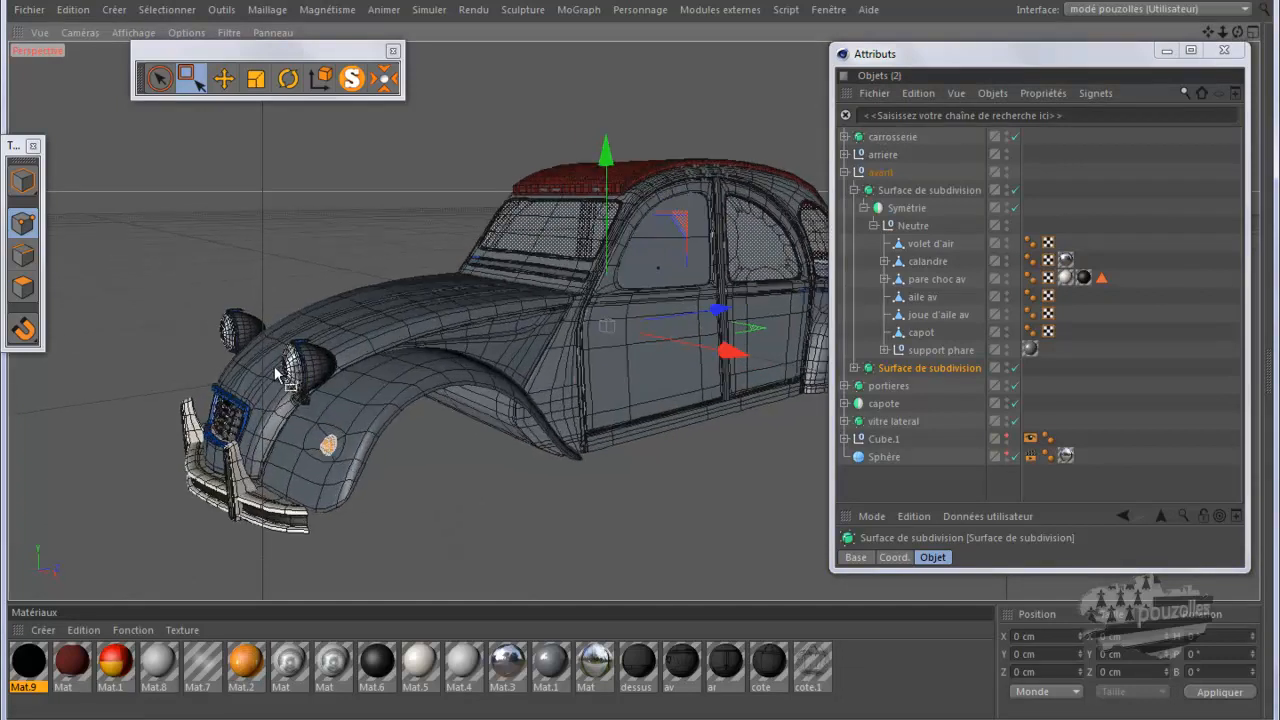
{"action": "left_click", "coordinate": [1016, 190]}
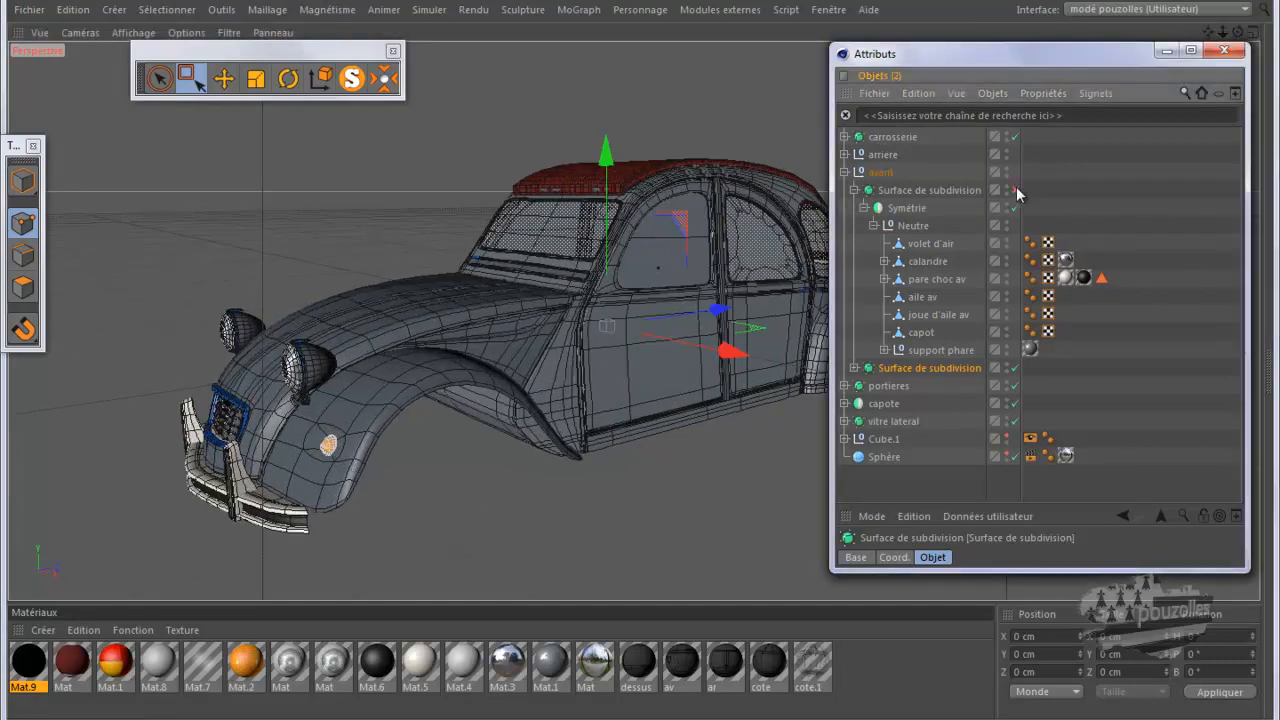
{"action": "left_click", "coordinate": [1016, 190]}
{"action": "key", "text": "ctrl+r"}
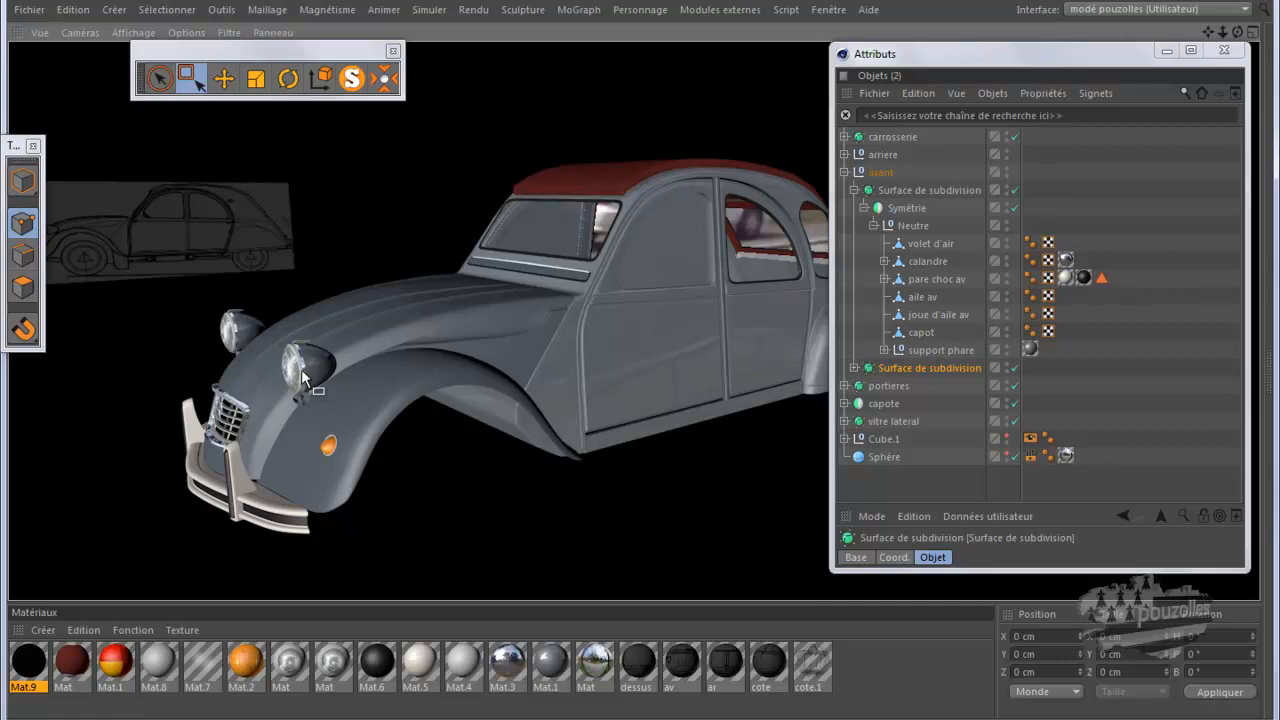
Compare avant's two subdivision surfaces by expanding the second, selecting each one and revealing the object attributes below the object list
{"action": "left_click", "coordinate": [854, 368]}
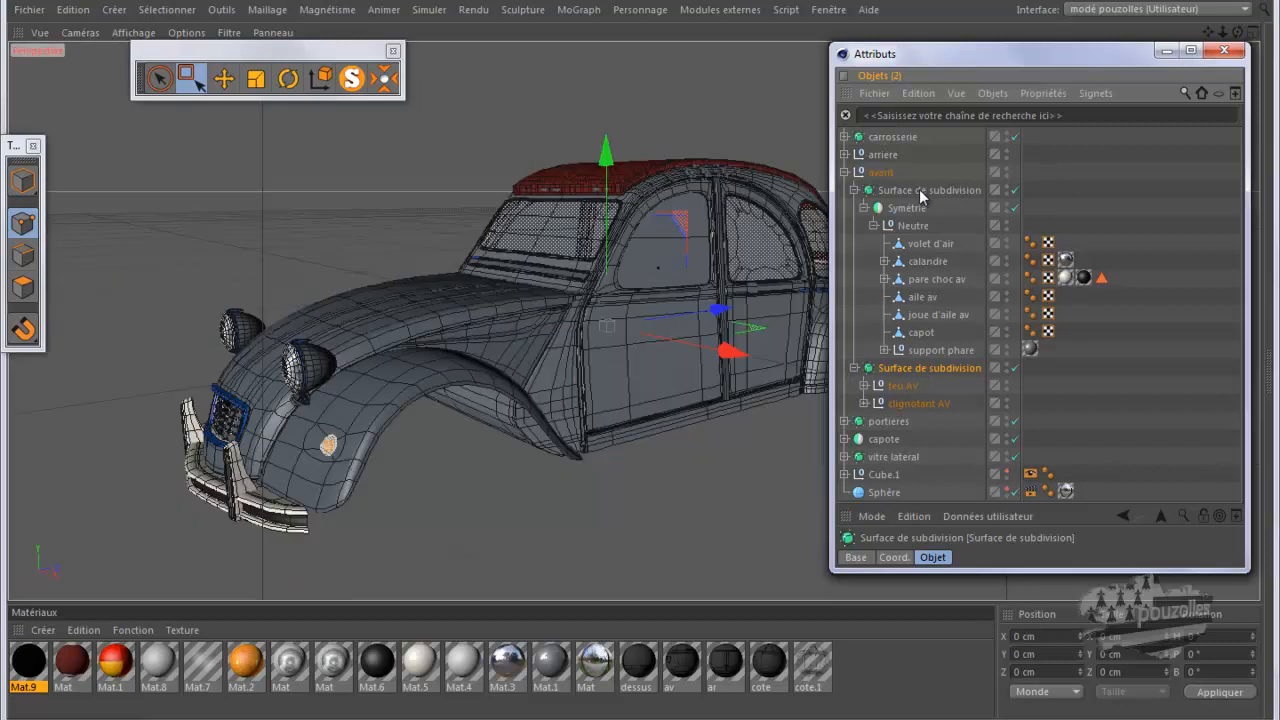
{"action": "left_click", "coordinate": [920, 190]}
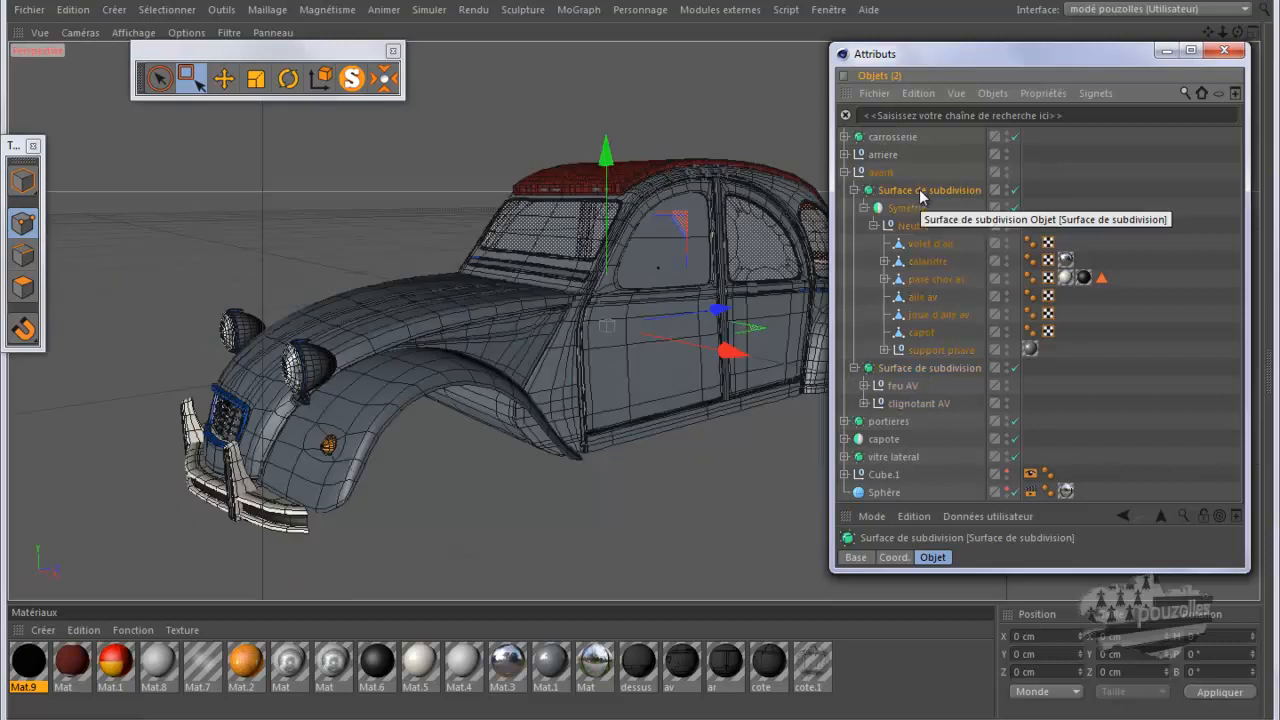
{"action": "left_click_drag", "start_coordinate": [979, 506], "coordinate": [979, 401]}
{"action": "left_click", "coordinate": [920, 368]}
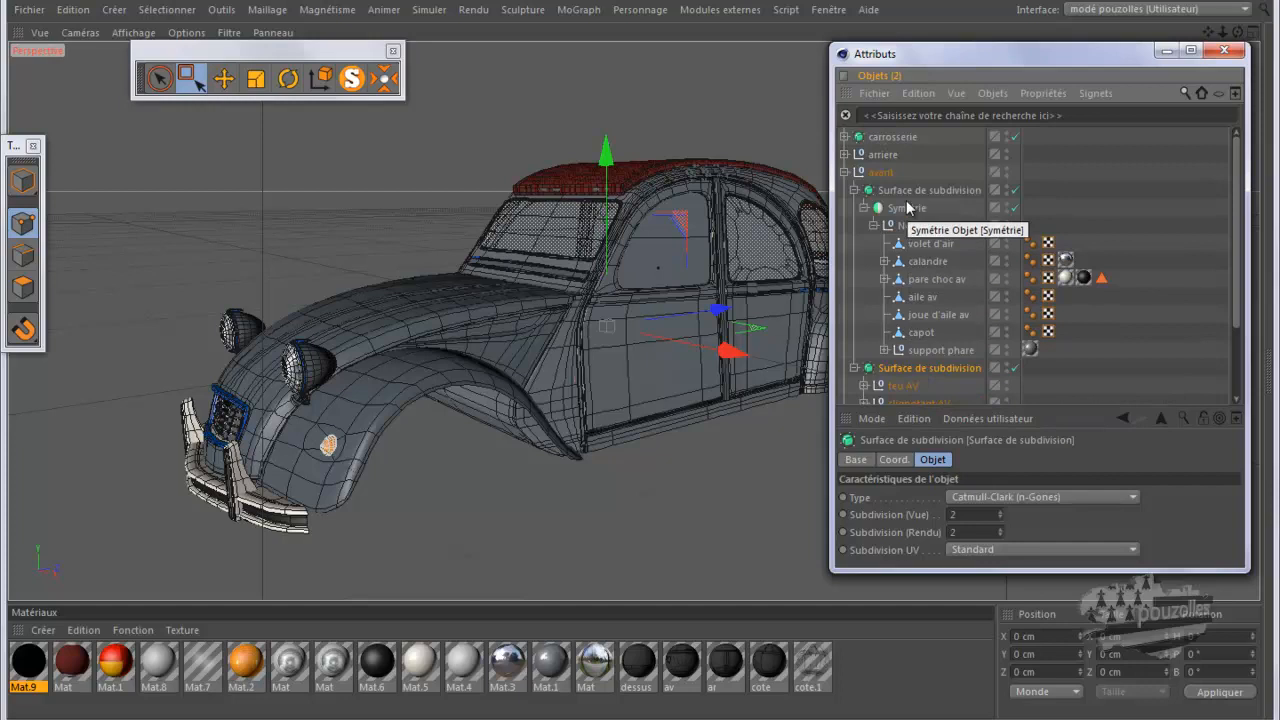
Collapse the avant hierarchy, select the six car parts from carrosserie to vitre lateral together, and deselect them
{"action": "left_click", "coordinate": [854, 368]}
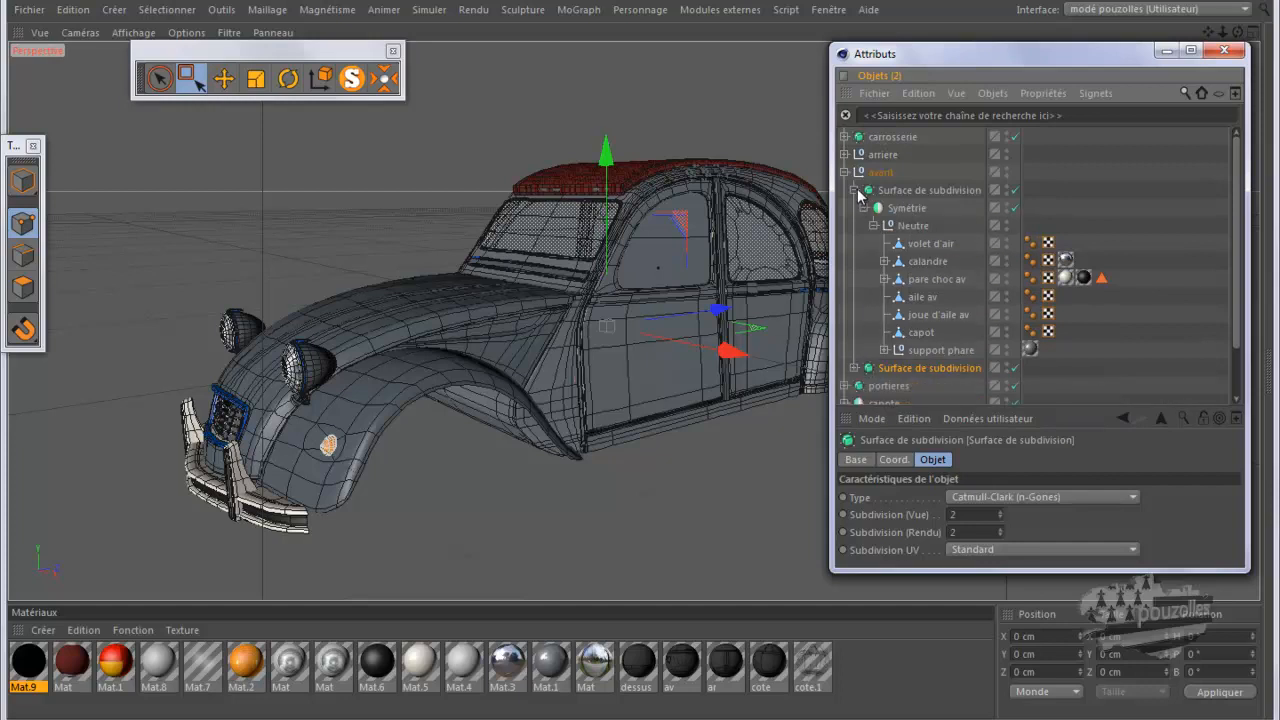
{"action": "left_click", "coordinate": [845, 173]}
{"action": "left_click_drag", "start_coordinate": [985, 135], "coordinate": [958, 230]}
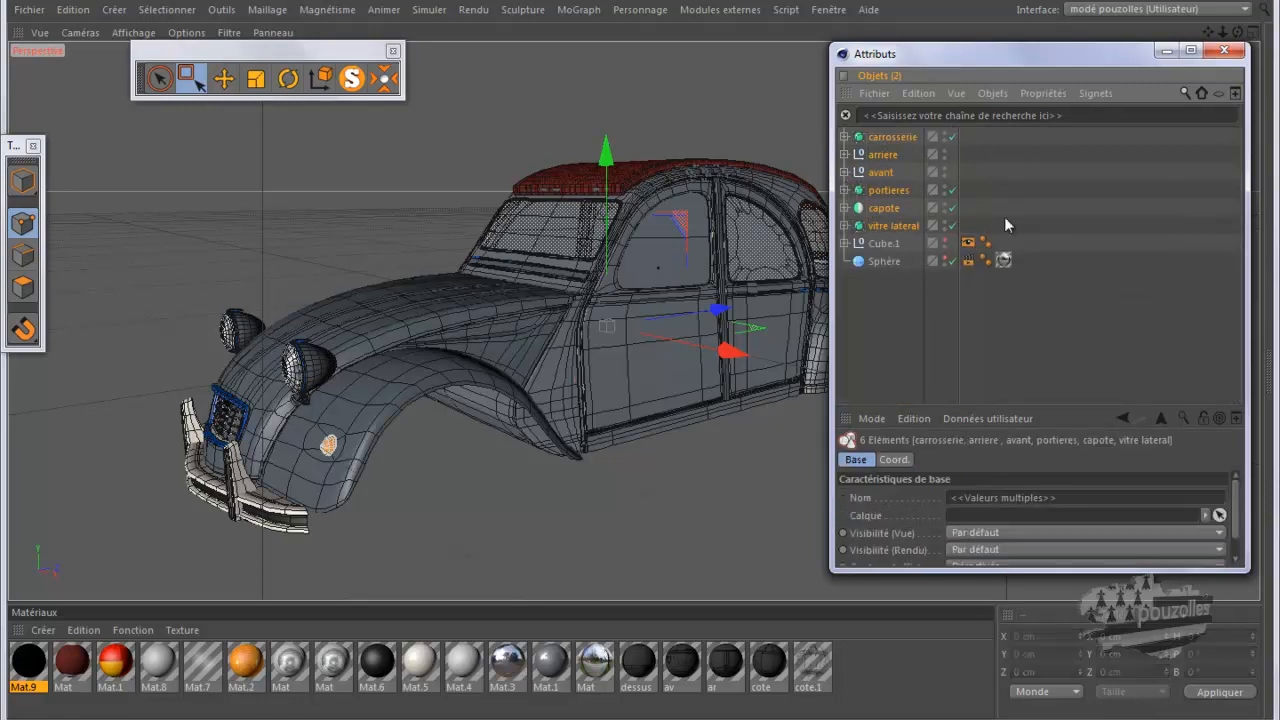
{"action": "left_click", "coordinate": [899, 366]}
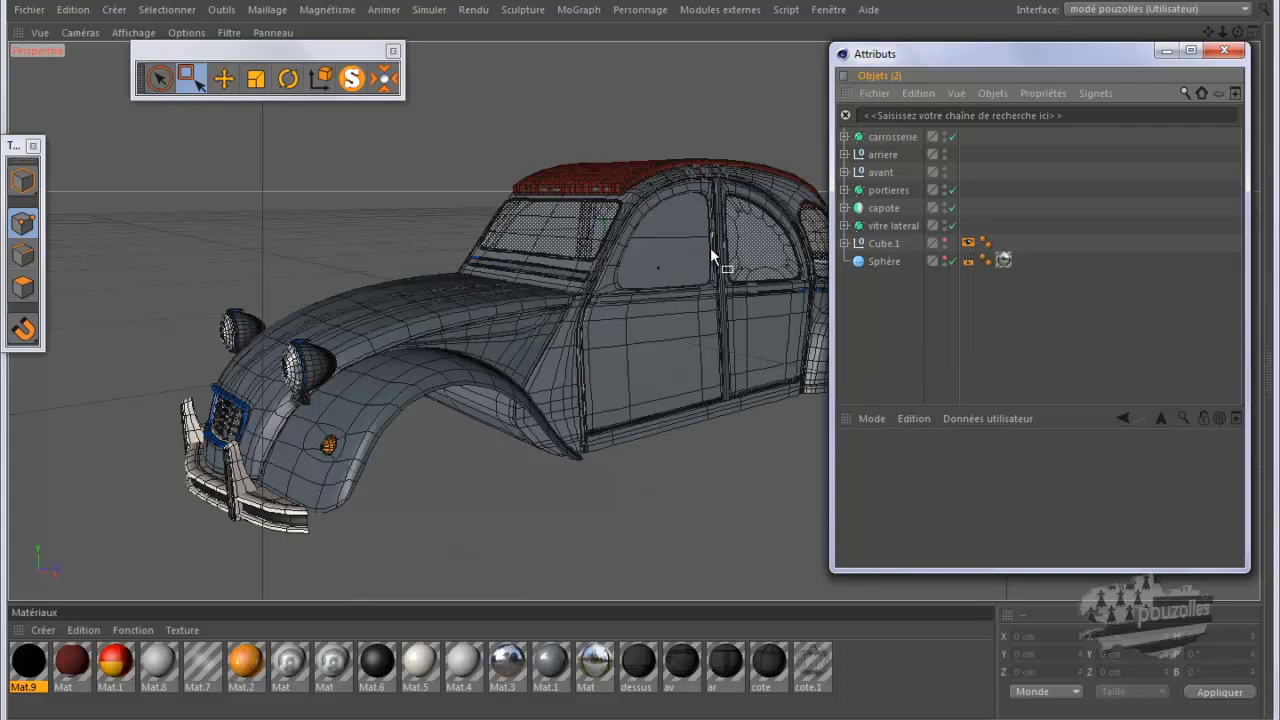
{"action": "scroll", "coordinate": [712, 248], "scroll_direction": "up", "scroll_amount": 5}
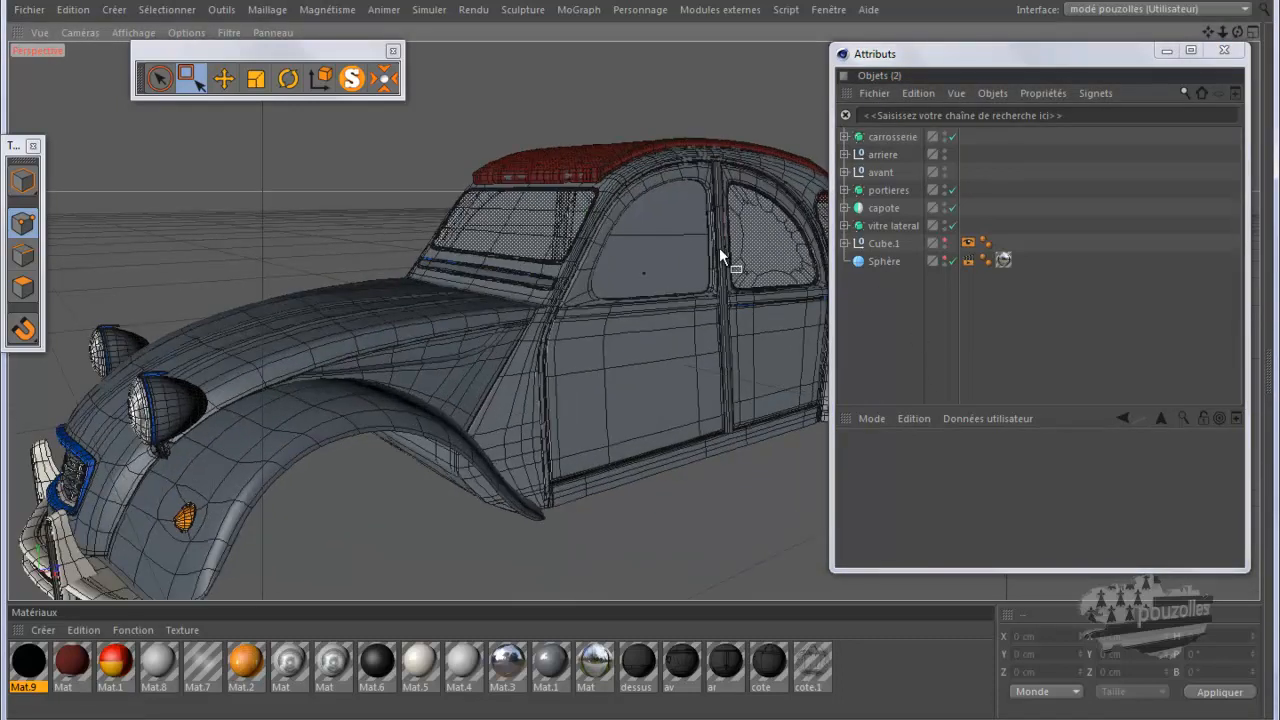
{"action": "scroll", "coordinate": [719, 247], "scroll_direction": "up", "scroll_amount": 3}
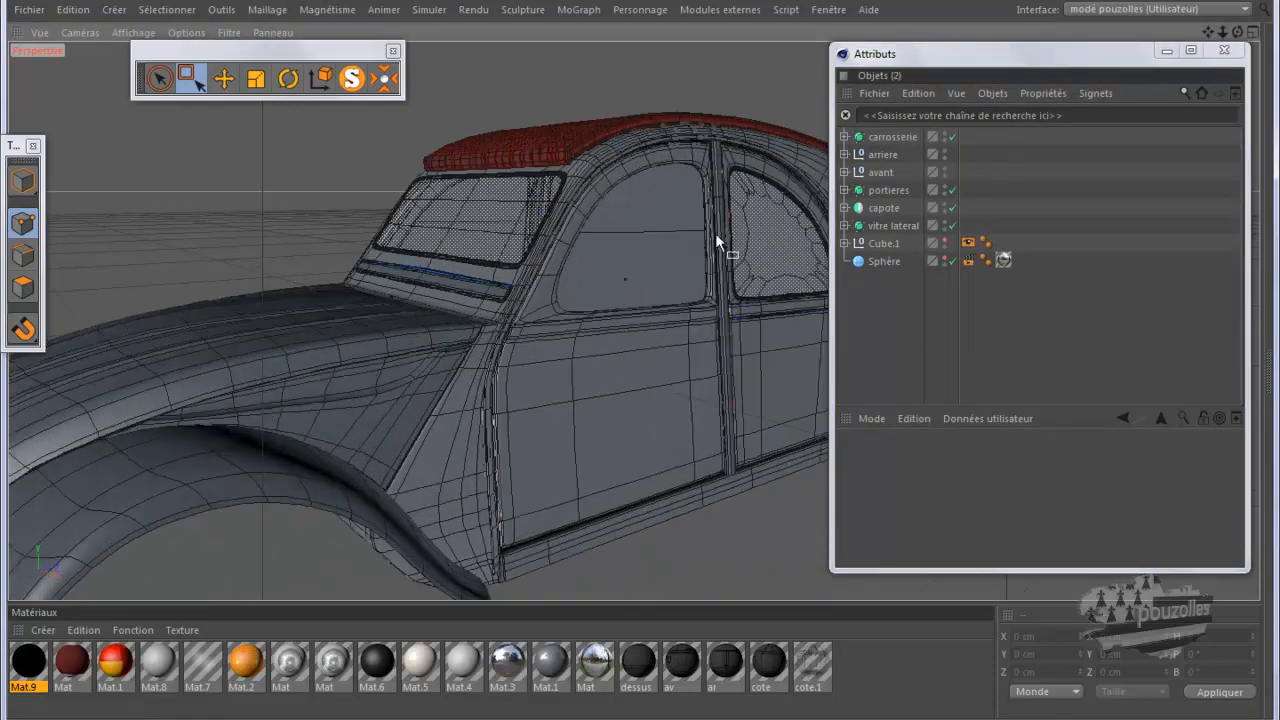